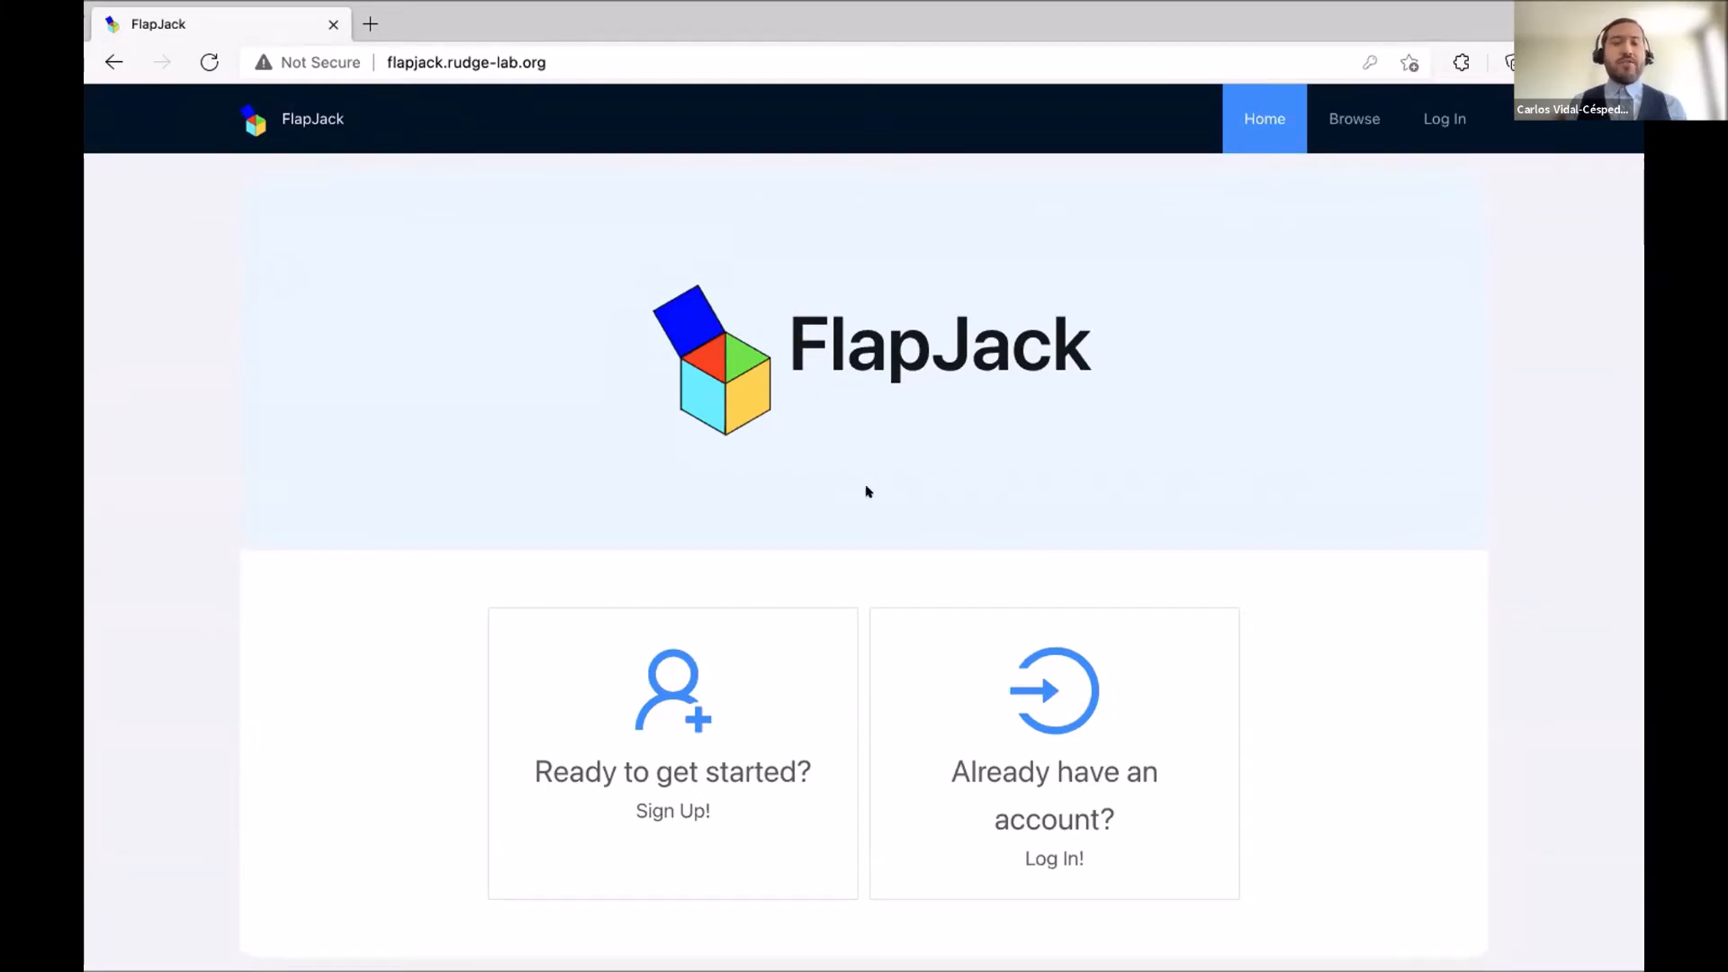
Open the 'Ready to get started? Sign Up!' form and step through its Username, Email and Password fields.
scroll(880, 489, "down", 1)
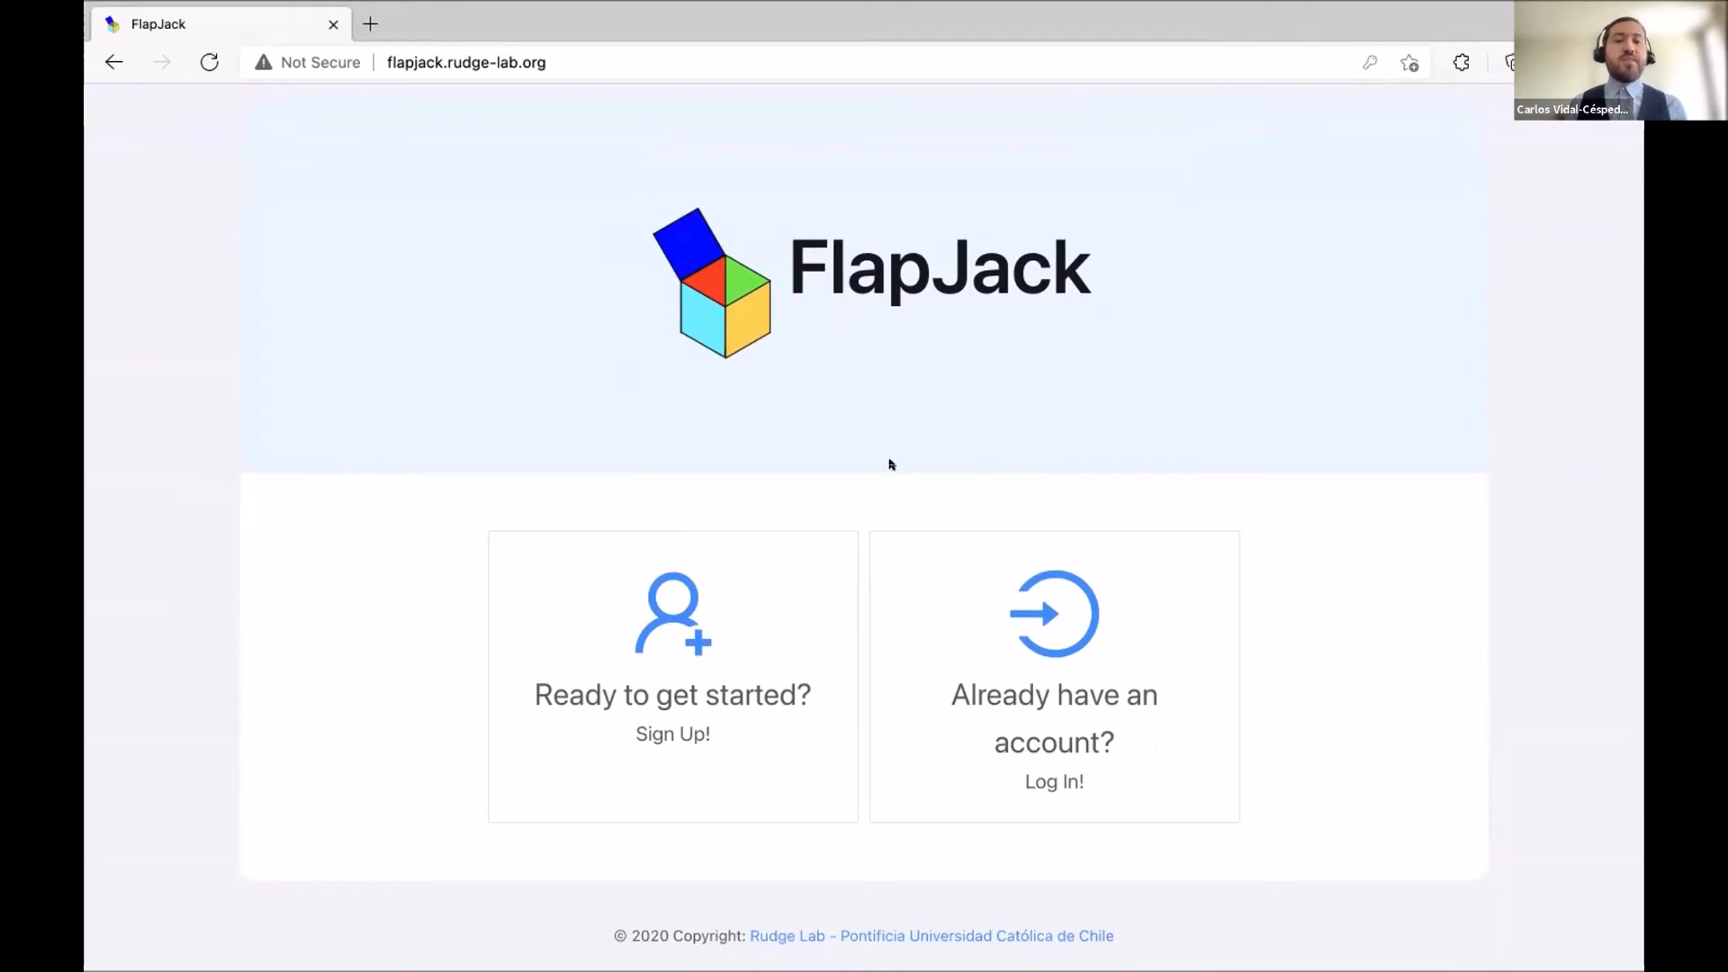
left_click(699, 666)
left_click(663, 350)
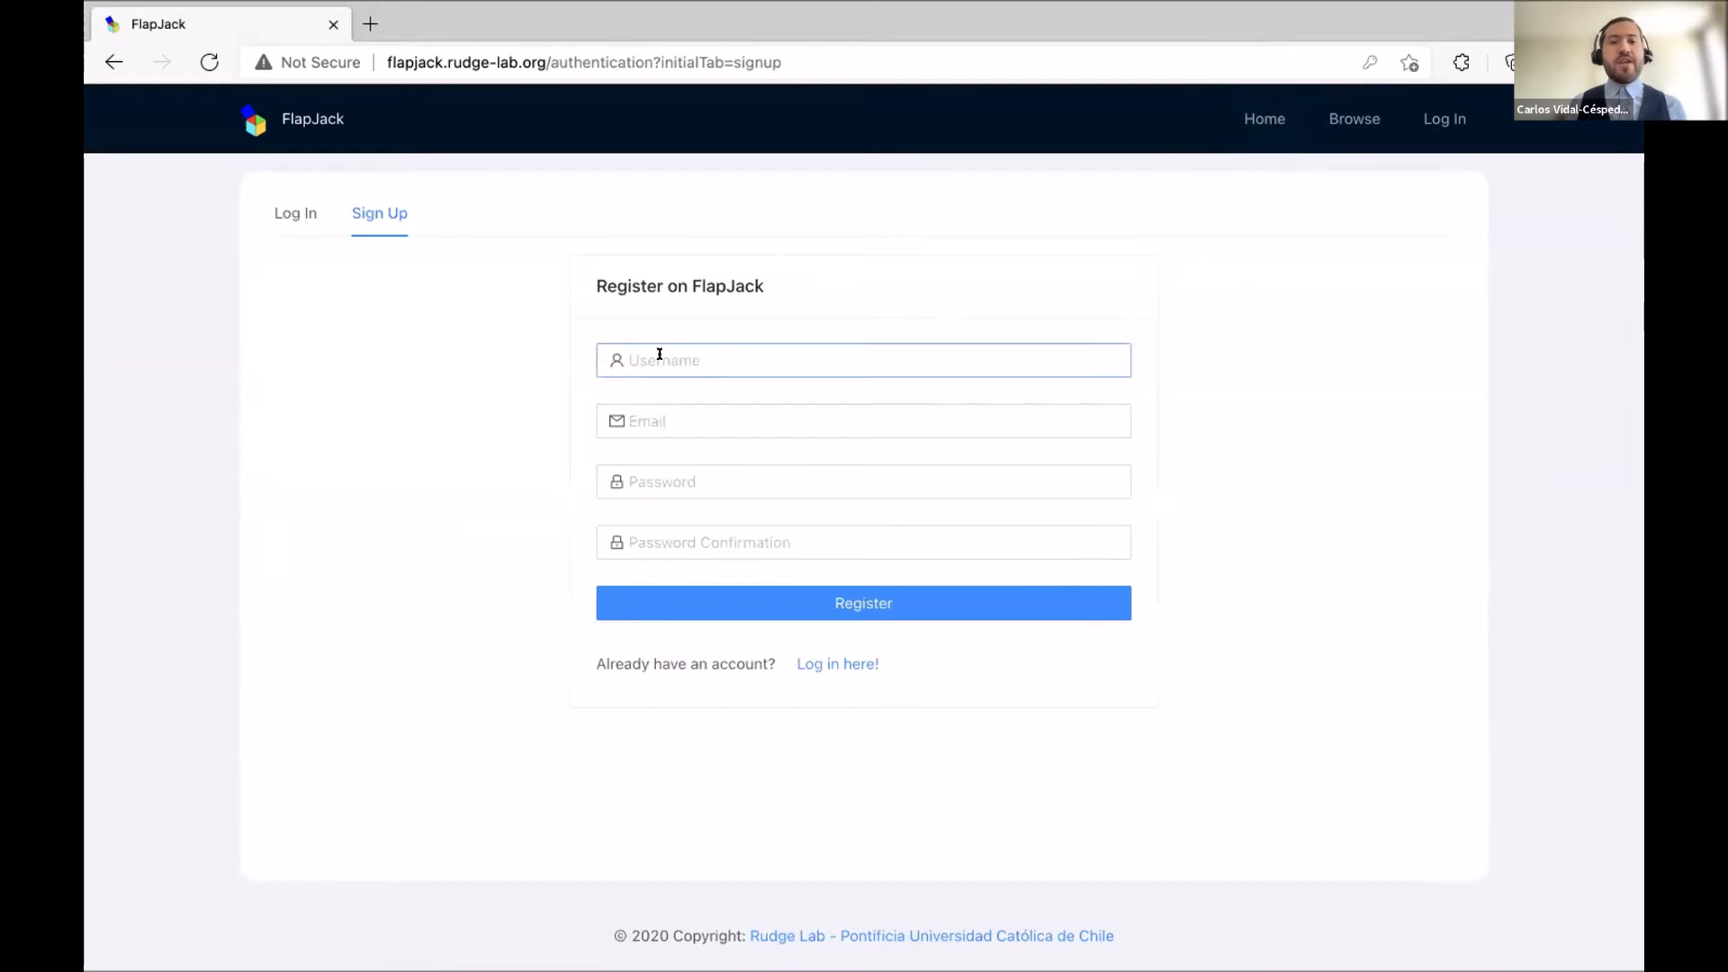
left_click(647, 419)
left_click(676, 478)
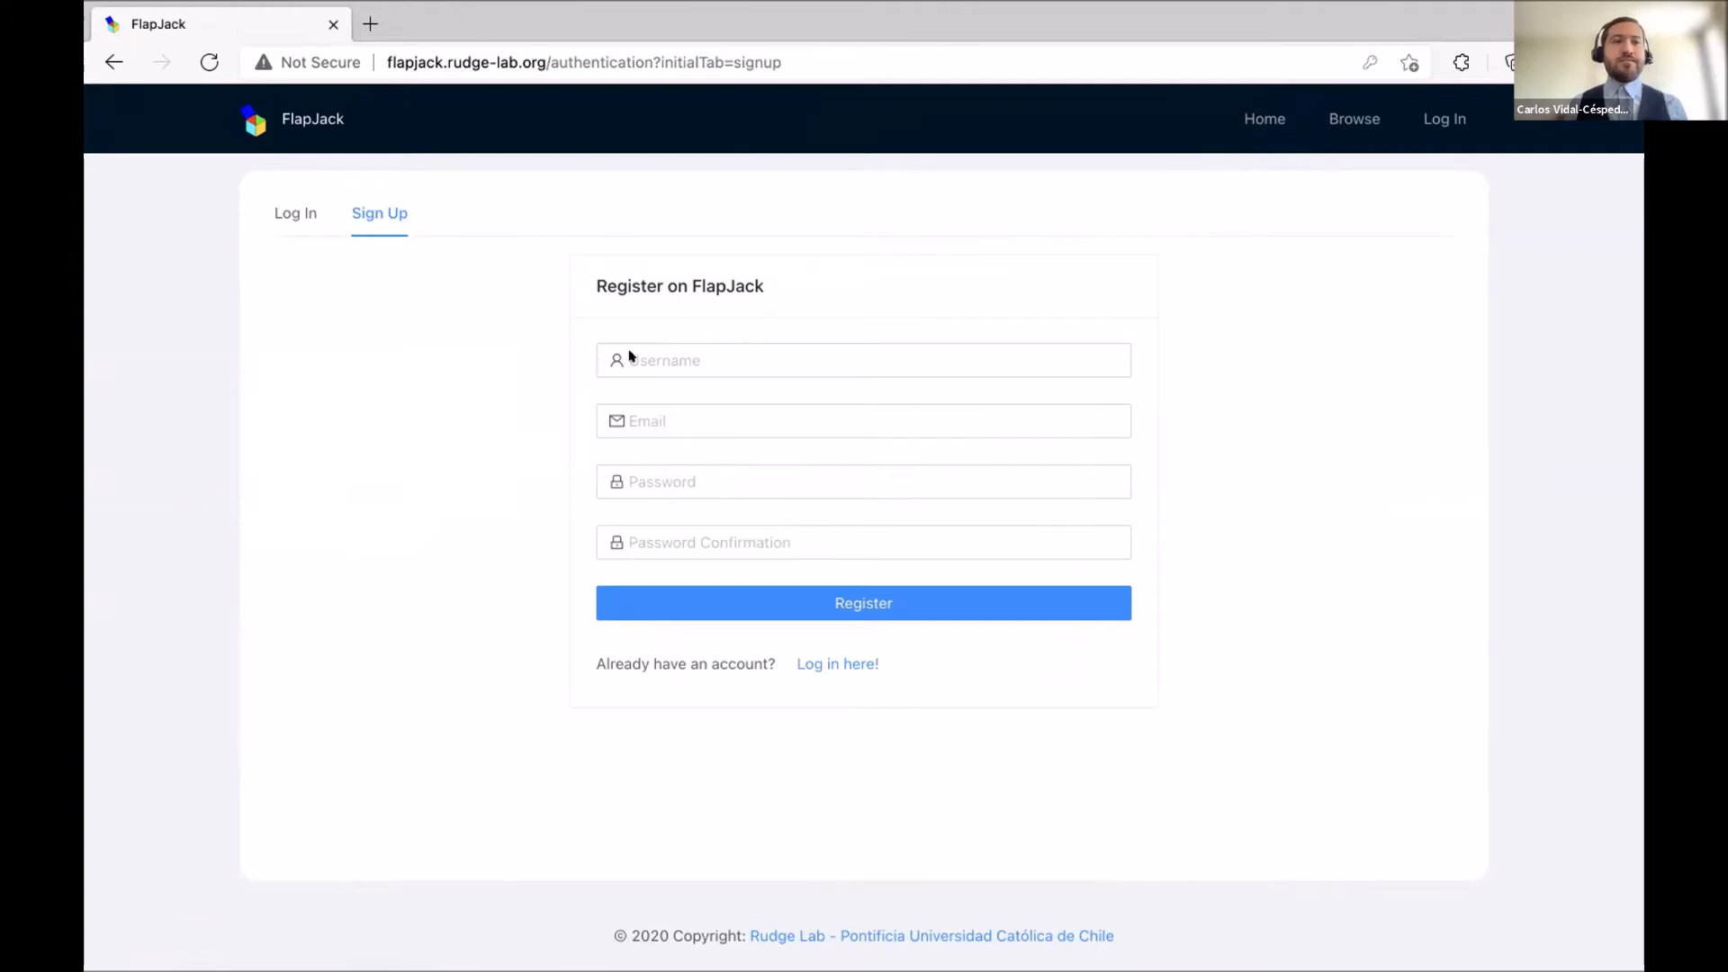
Log in with the saved autofill credentials and open the Browse page's Studies table.
left_click(290, 216)
left_click(820, 360)
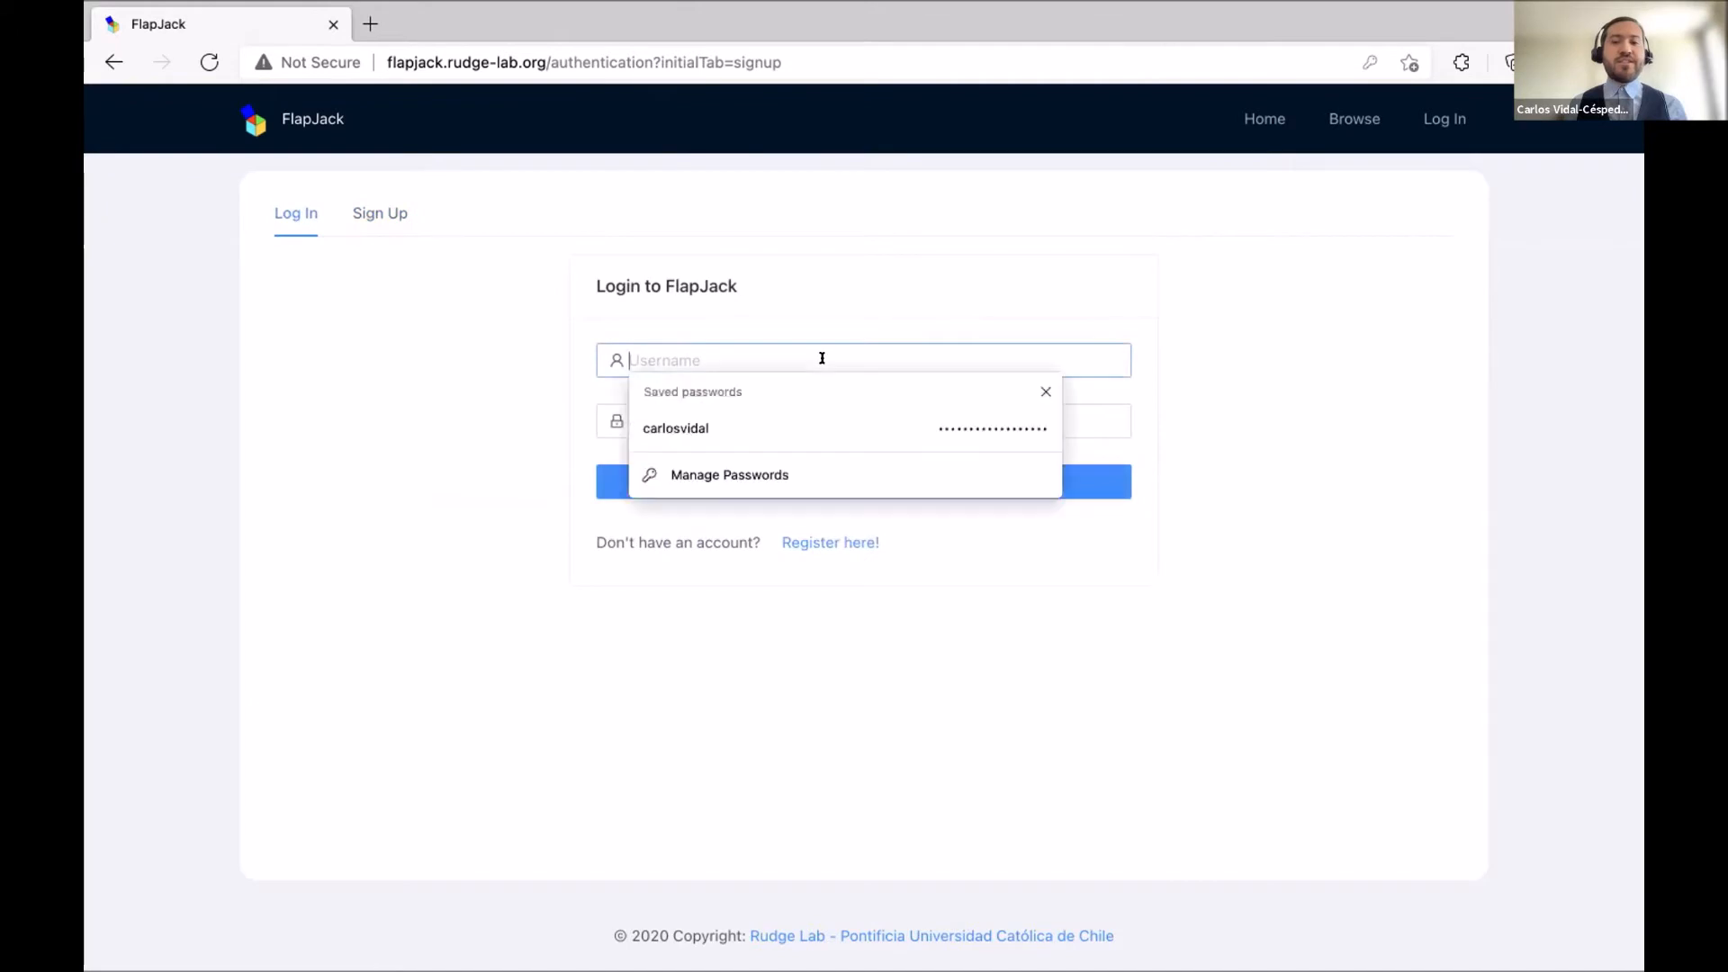
left_click(799, 432)
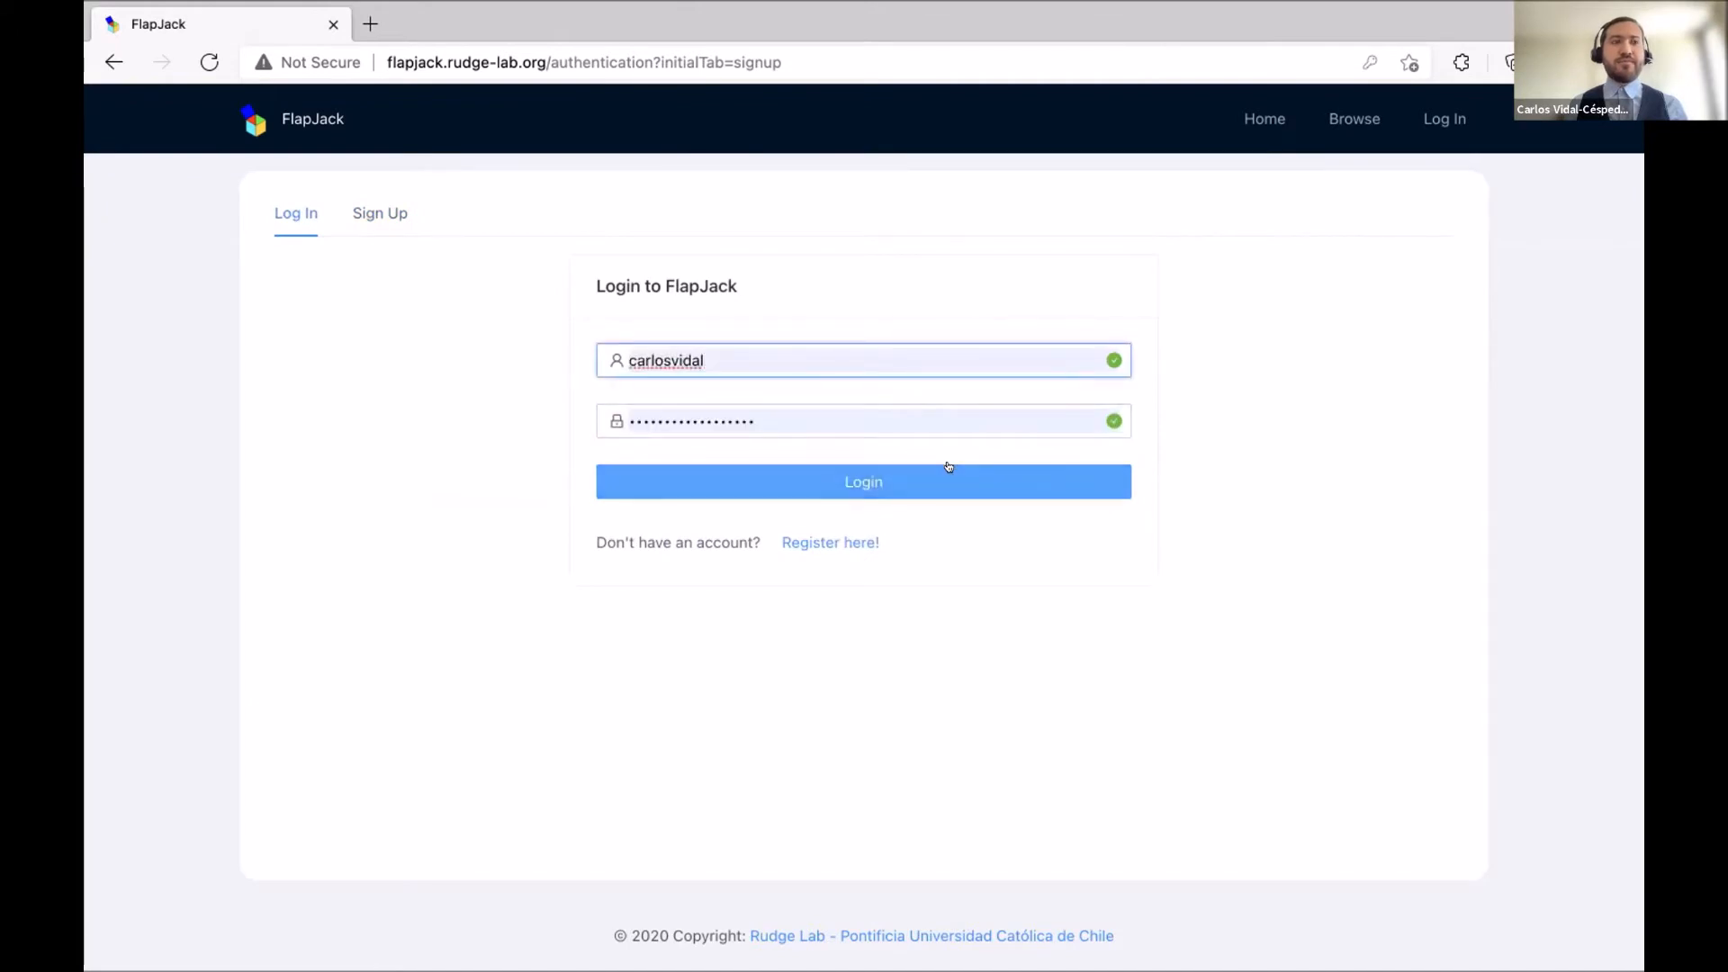
left_click(948, 466)
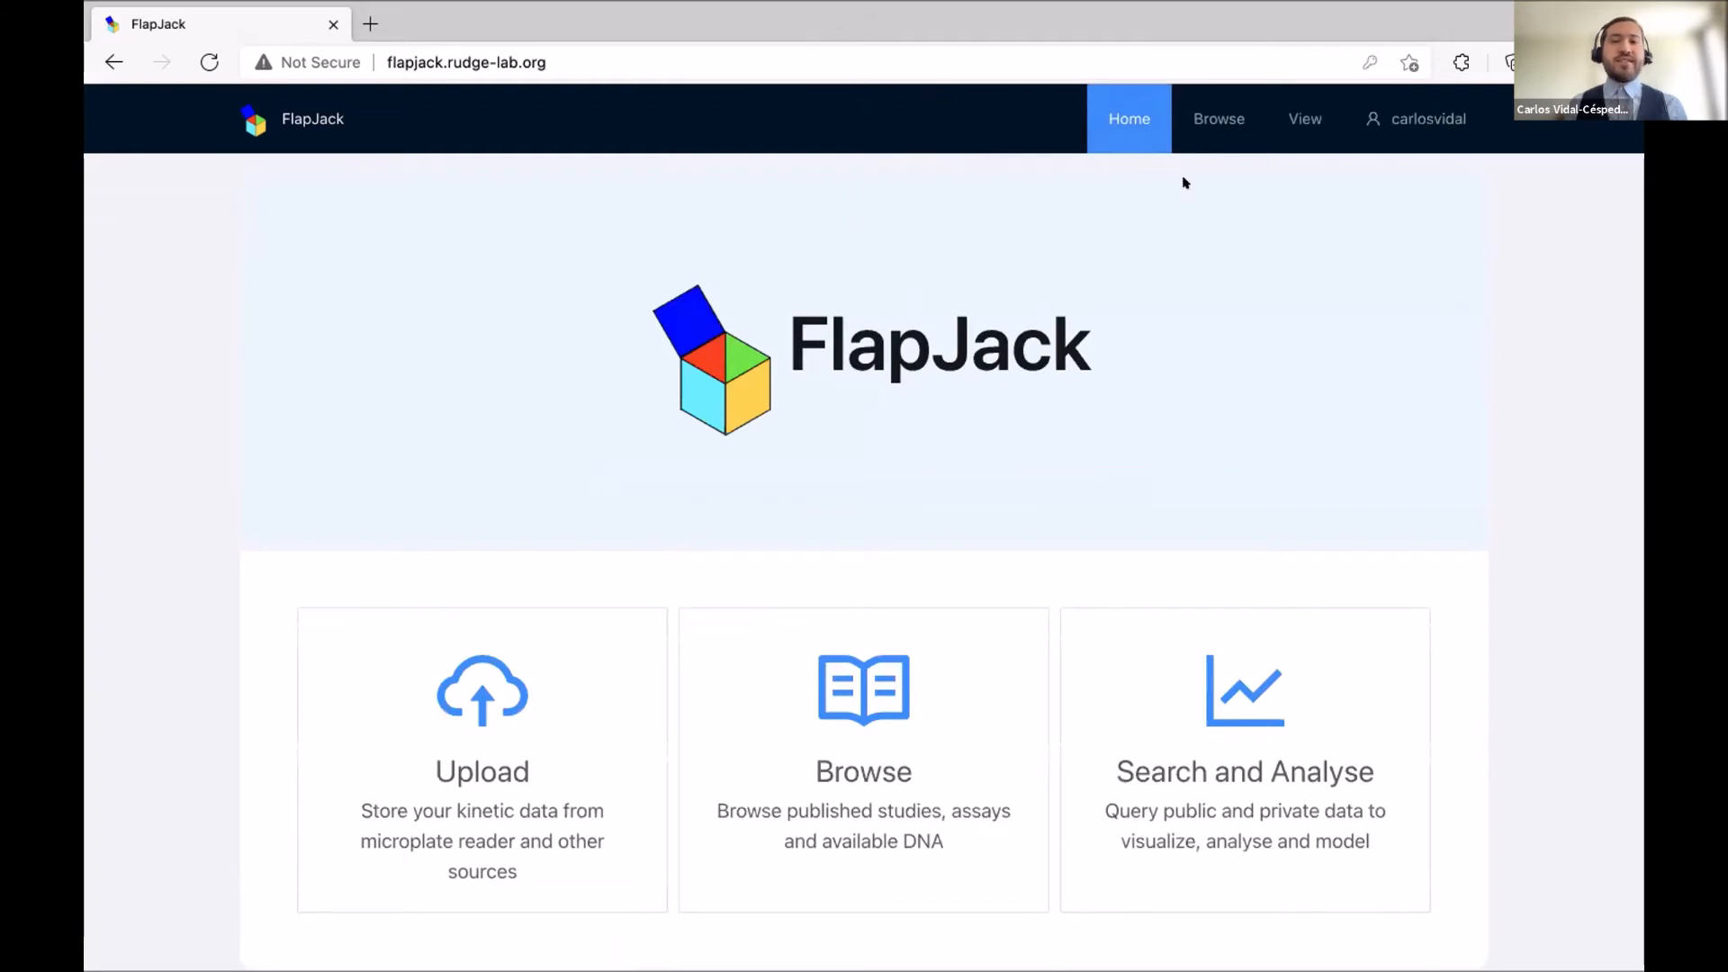
left_click(1207, 130)
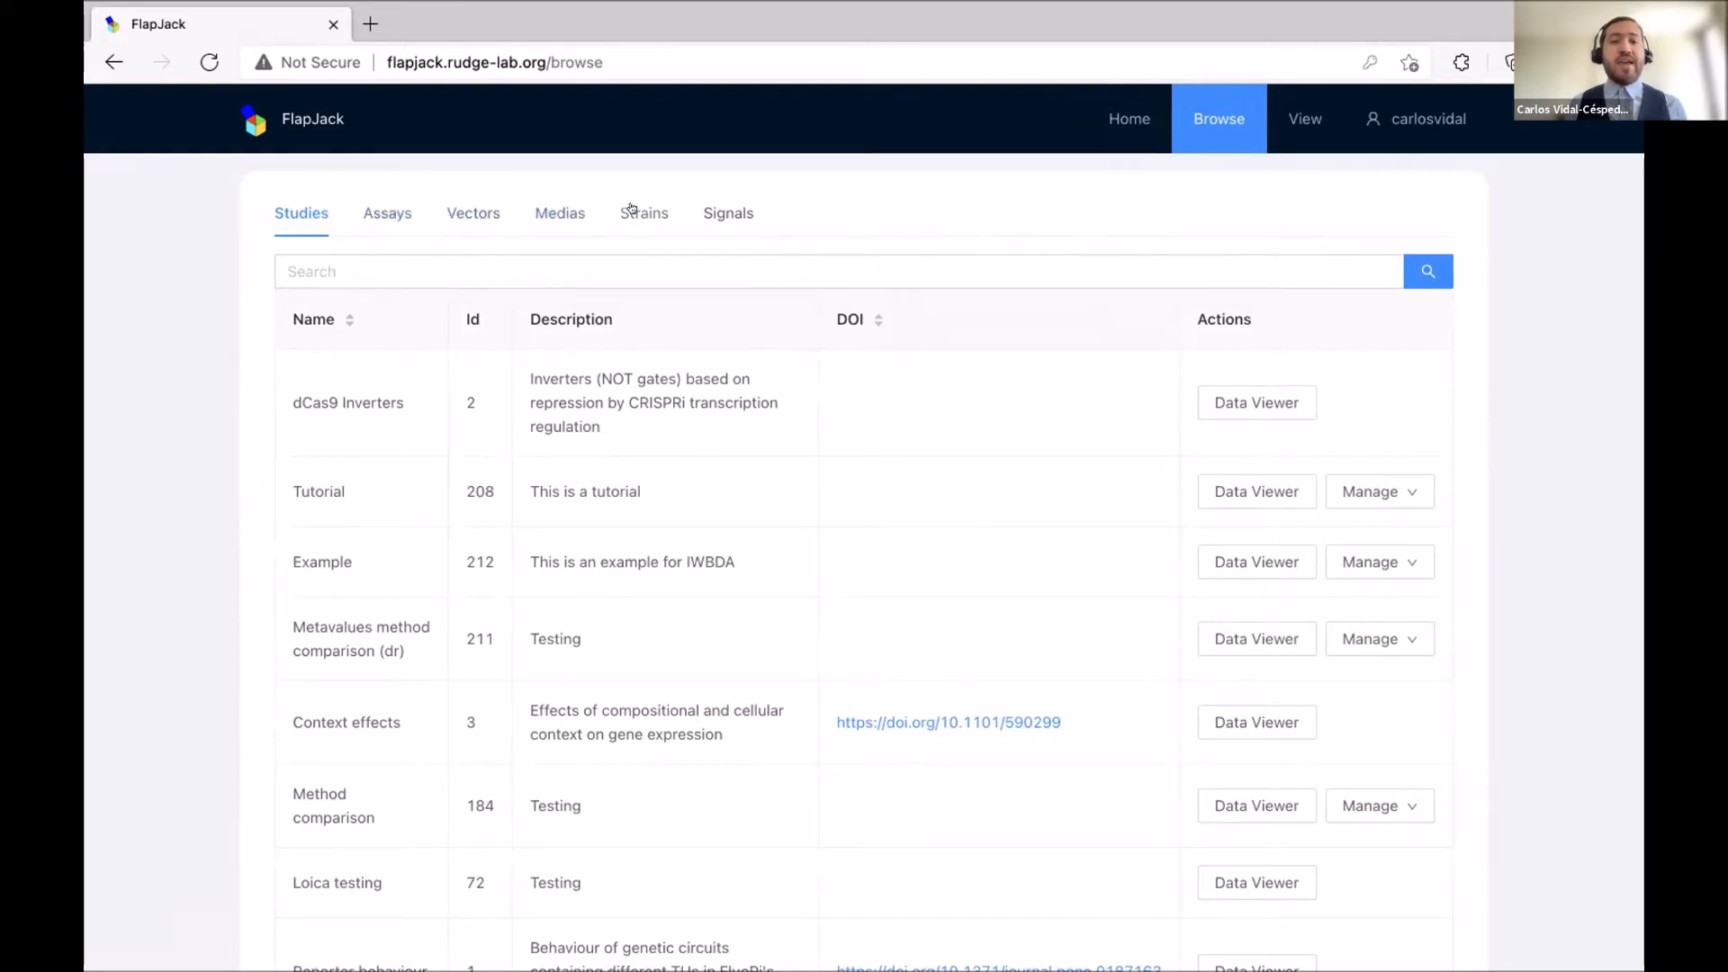
Search the studies for 'crispr' to show dCas9 Inverters, then go to the empty View page.
left_click(687, 259)
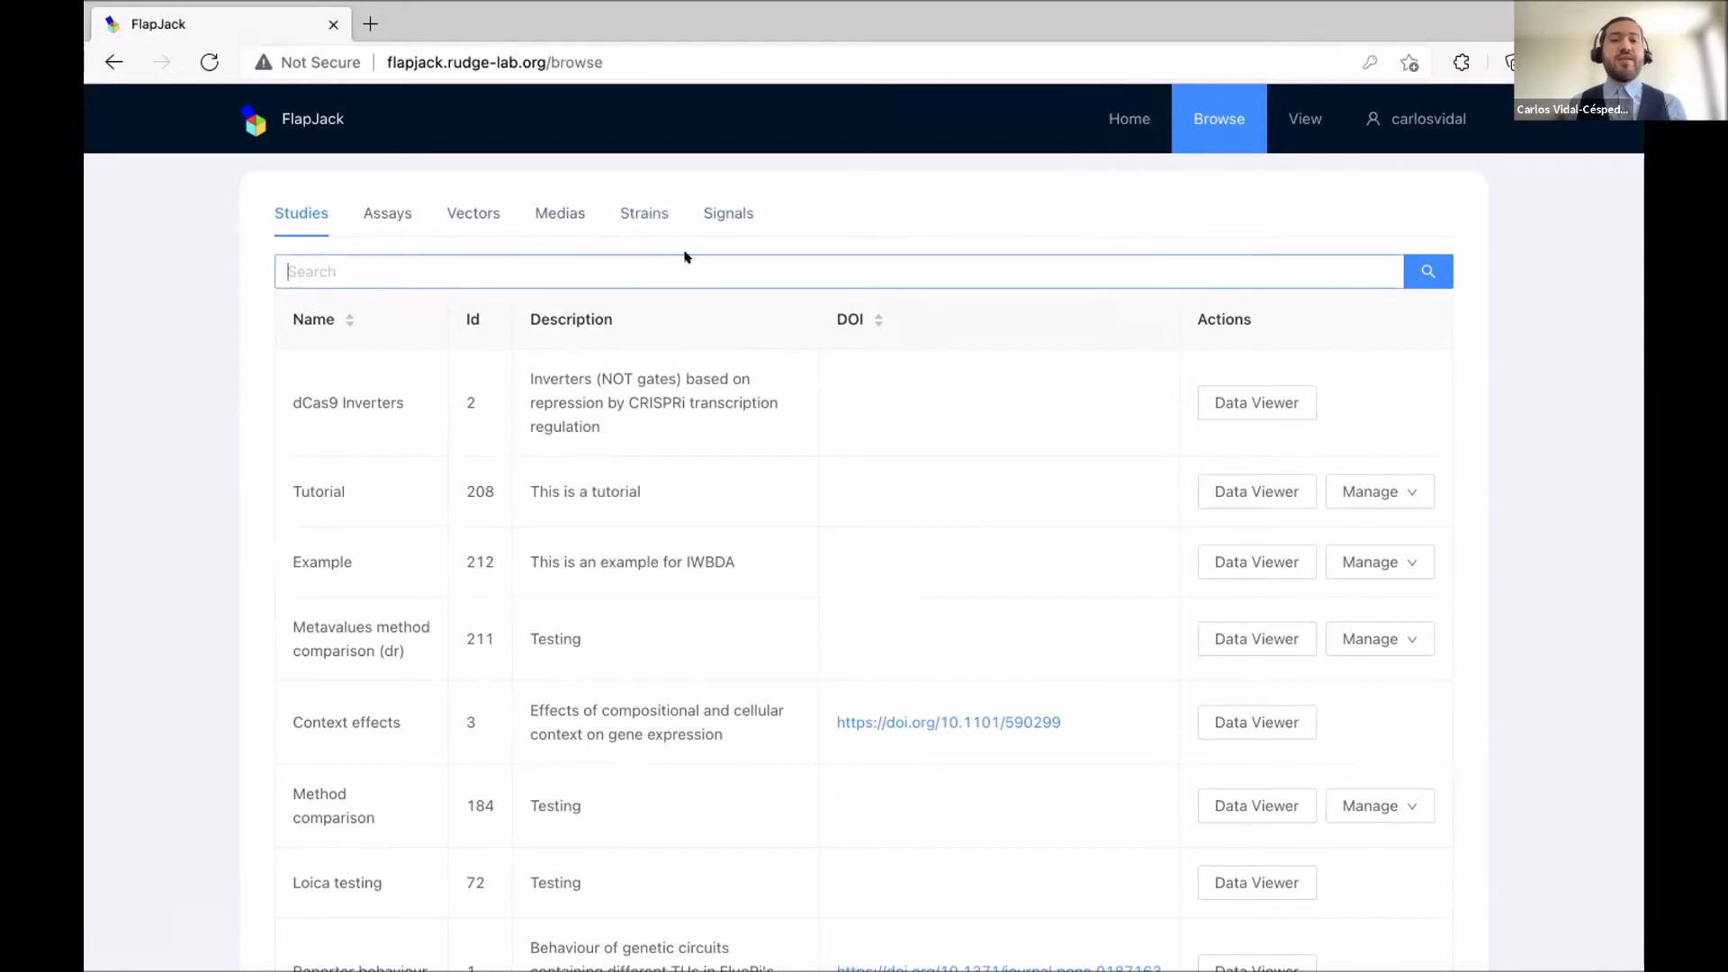
type("crispr")
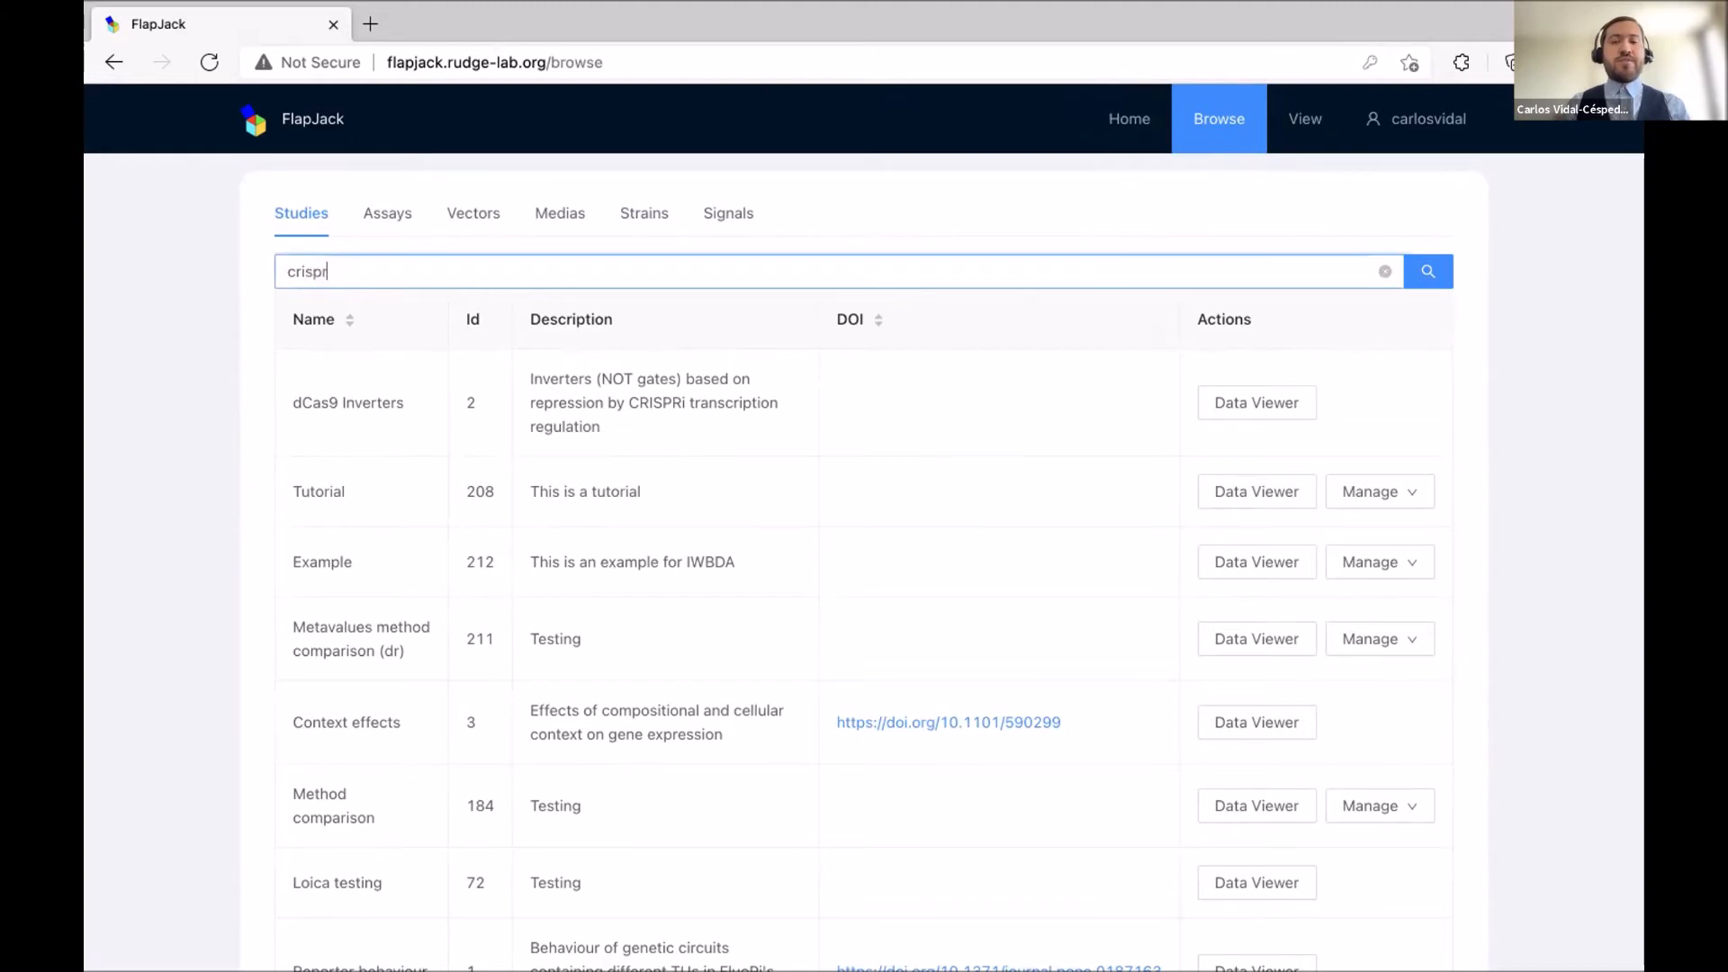
key("Return")
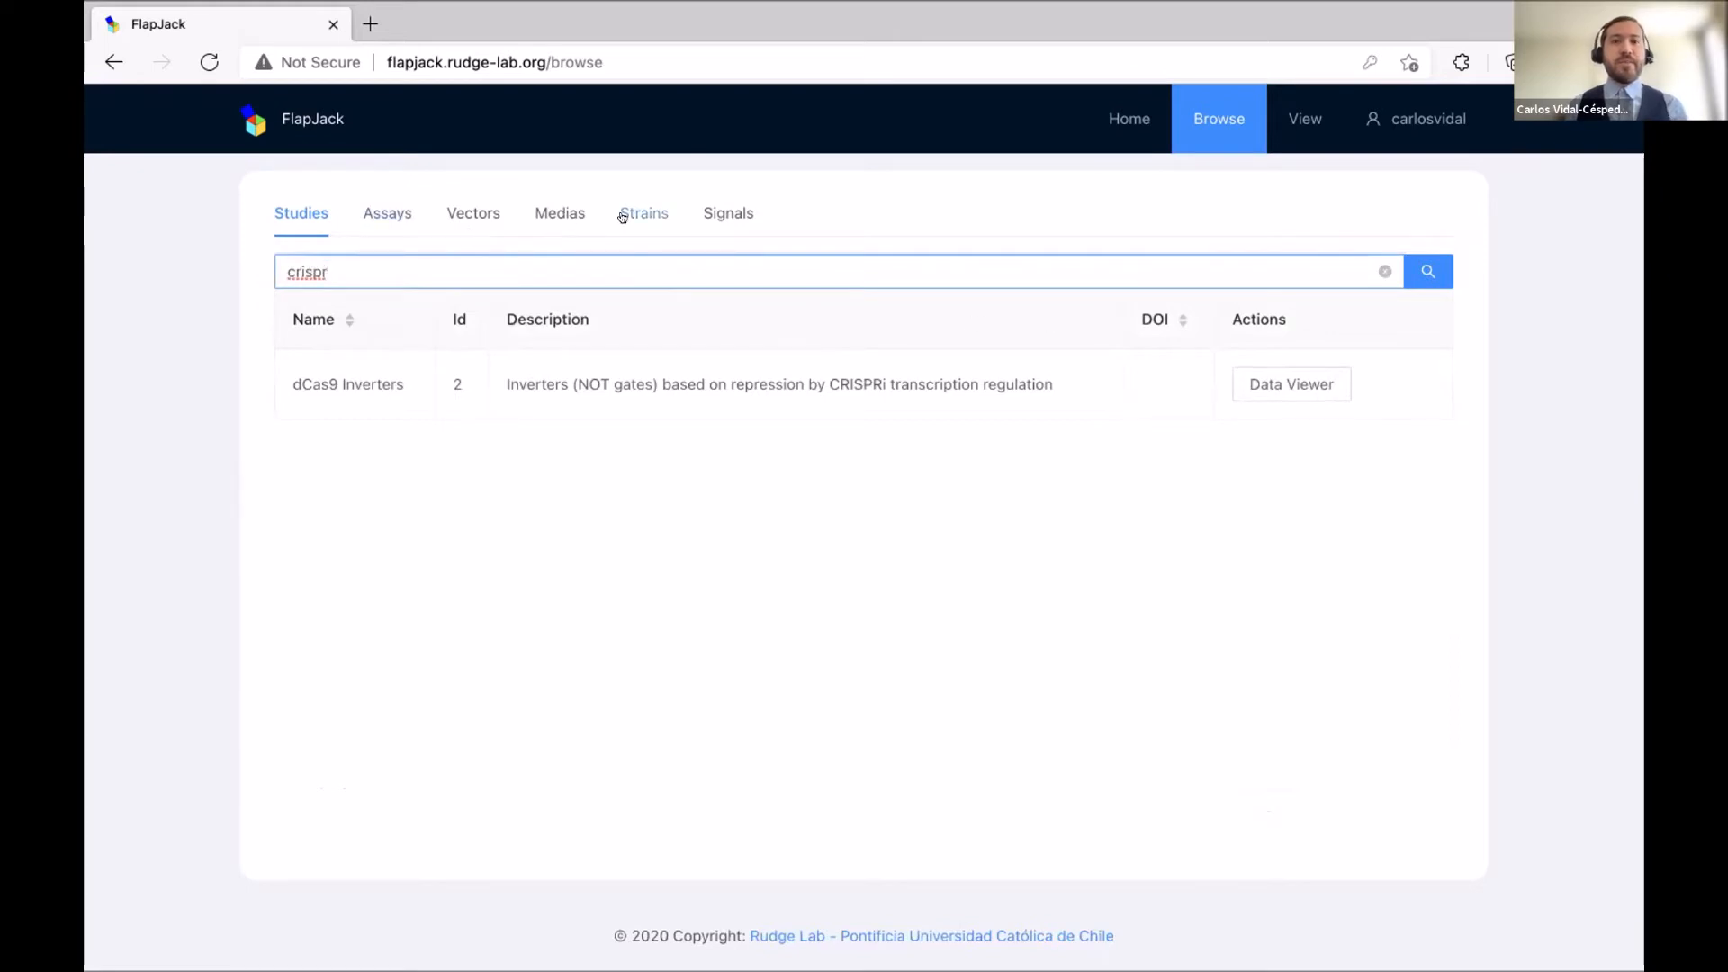
left_click(1304, 120)
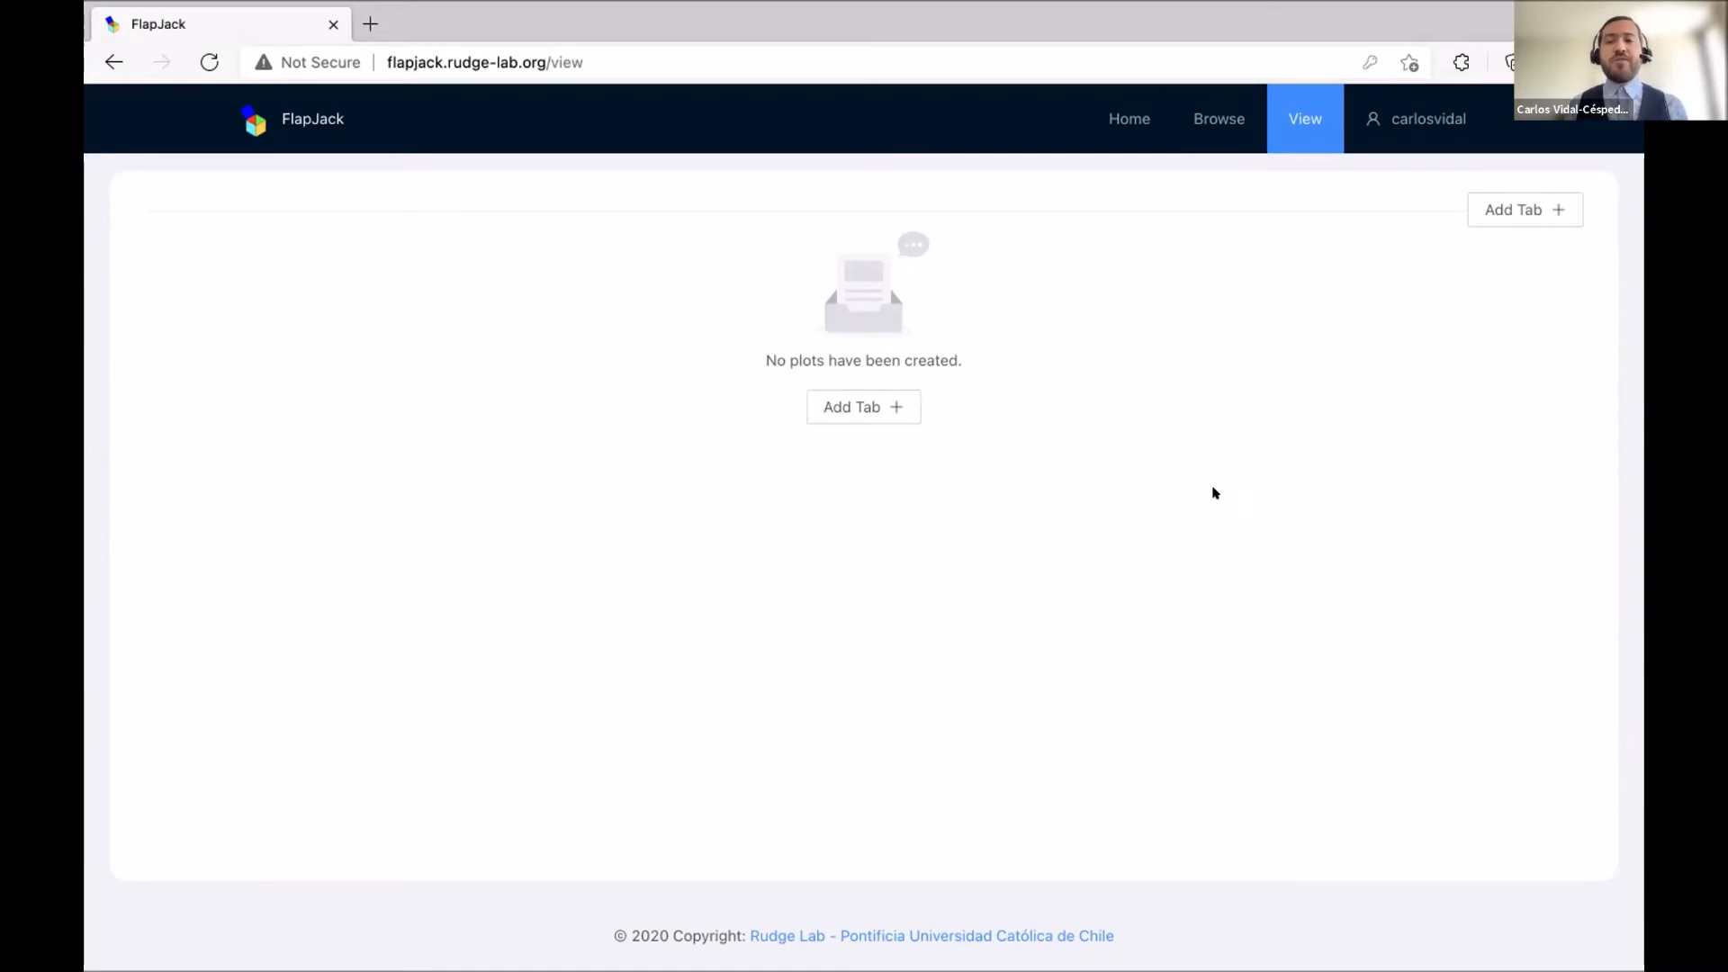
Open the Upload File form from the user menu, then switch to the IWBDA Raw File workbook.
mouse_move(1428, 135)
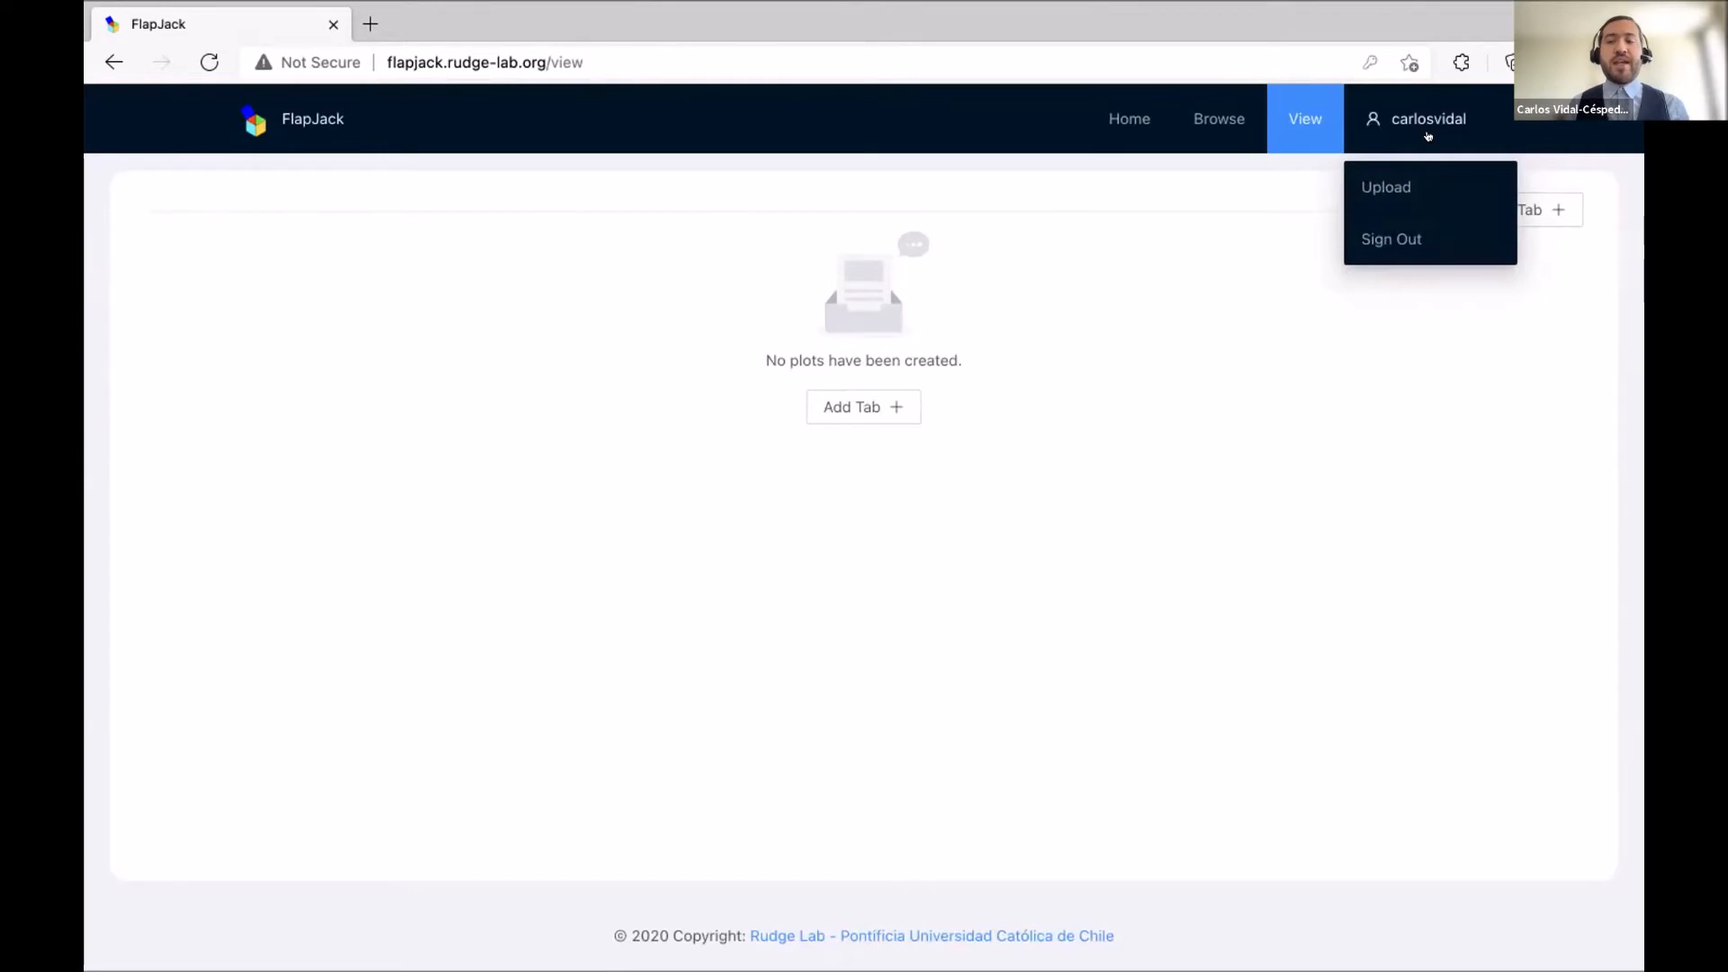
left_click(1424, 184)
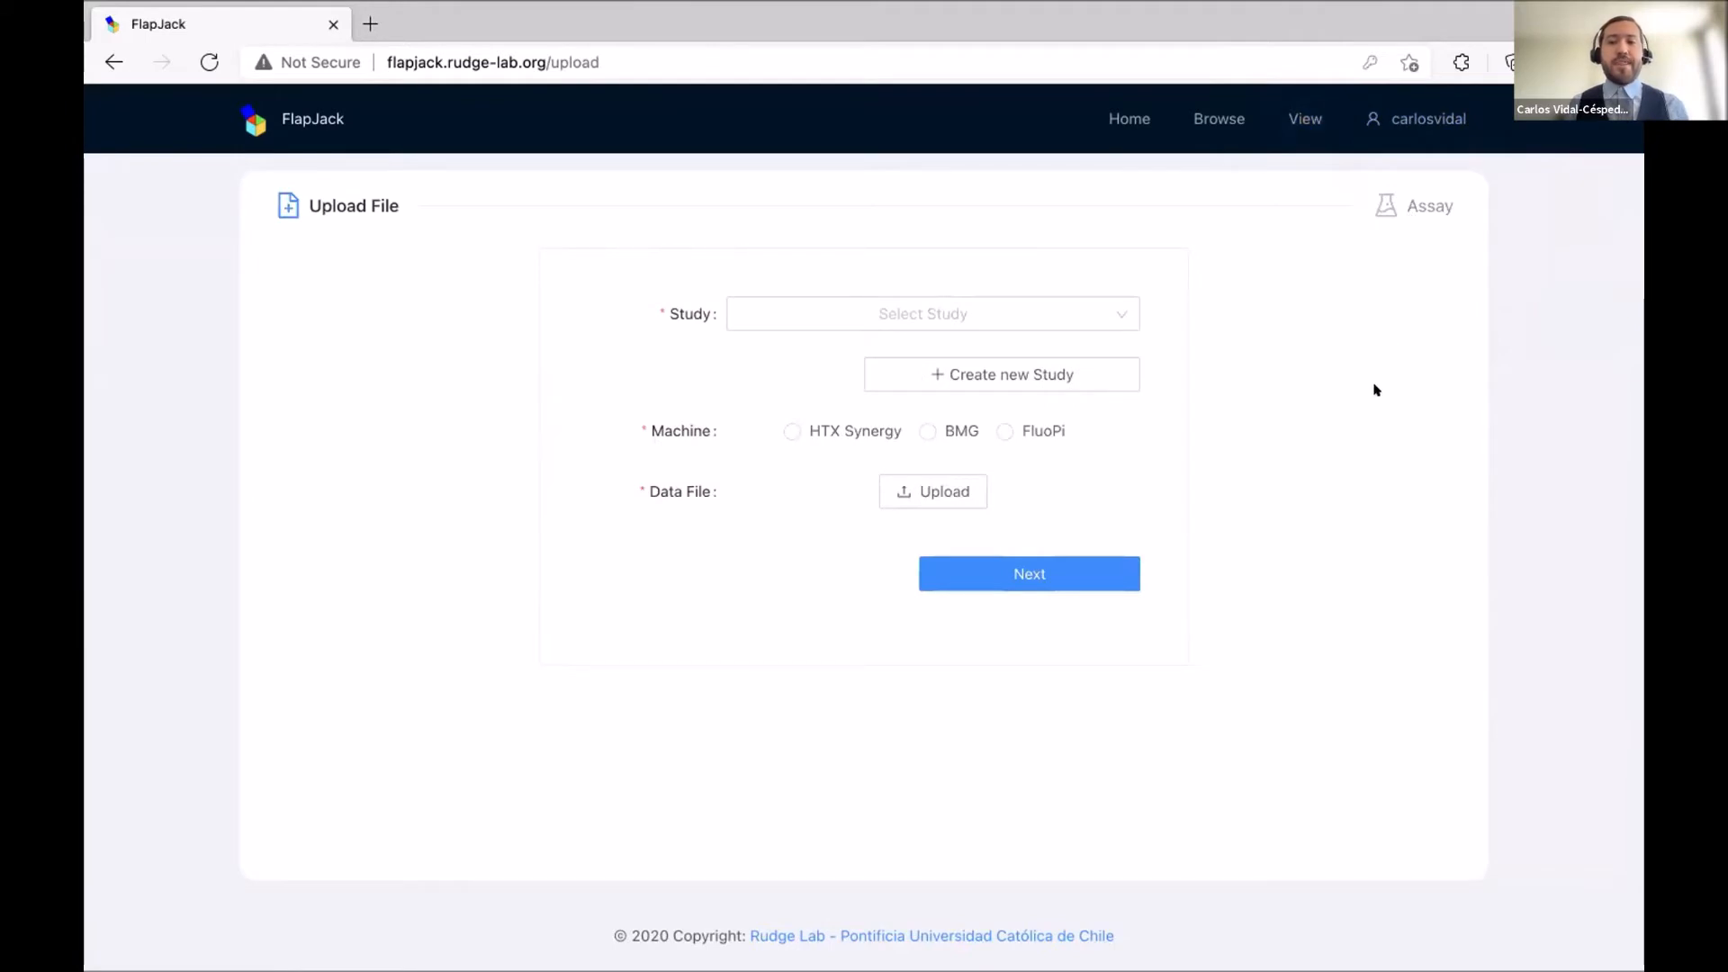
key("ctrl+Right")
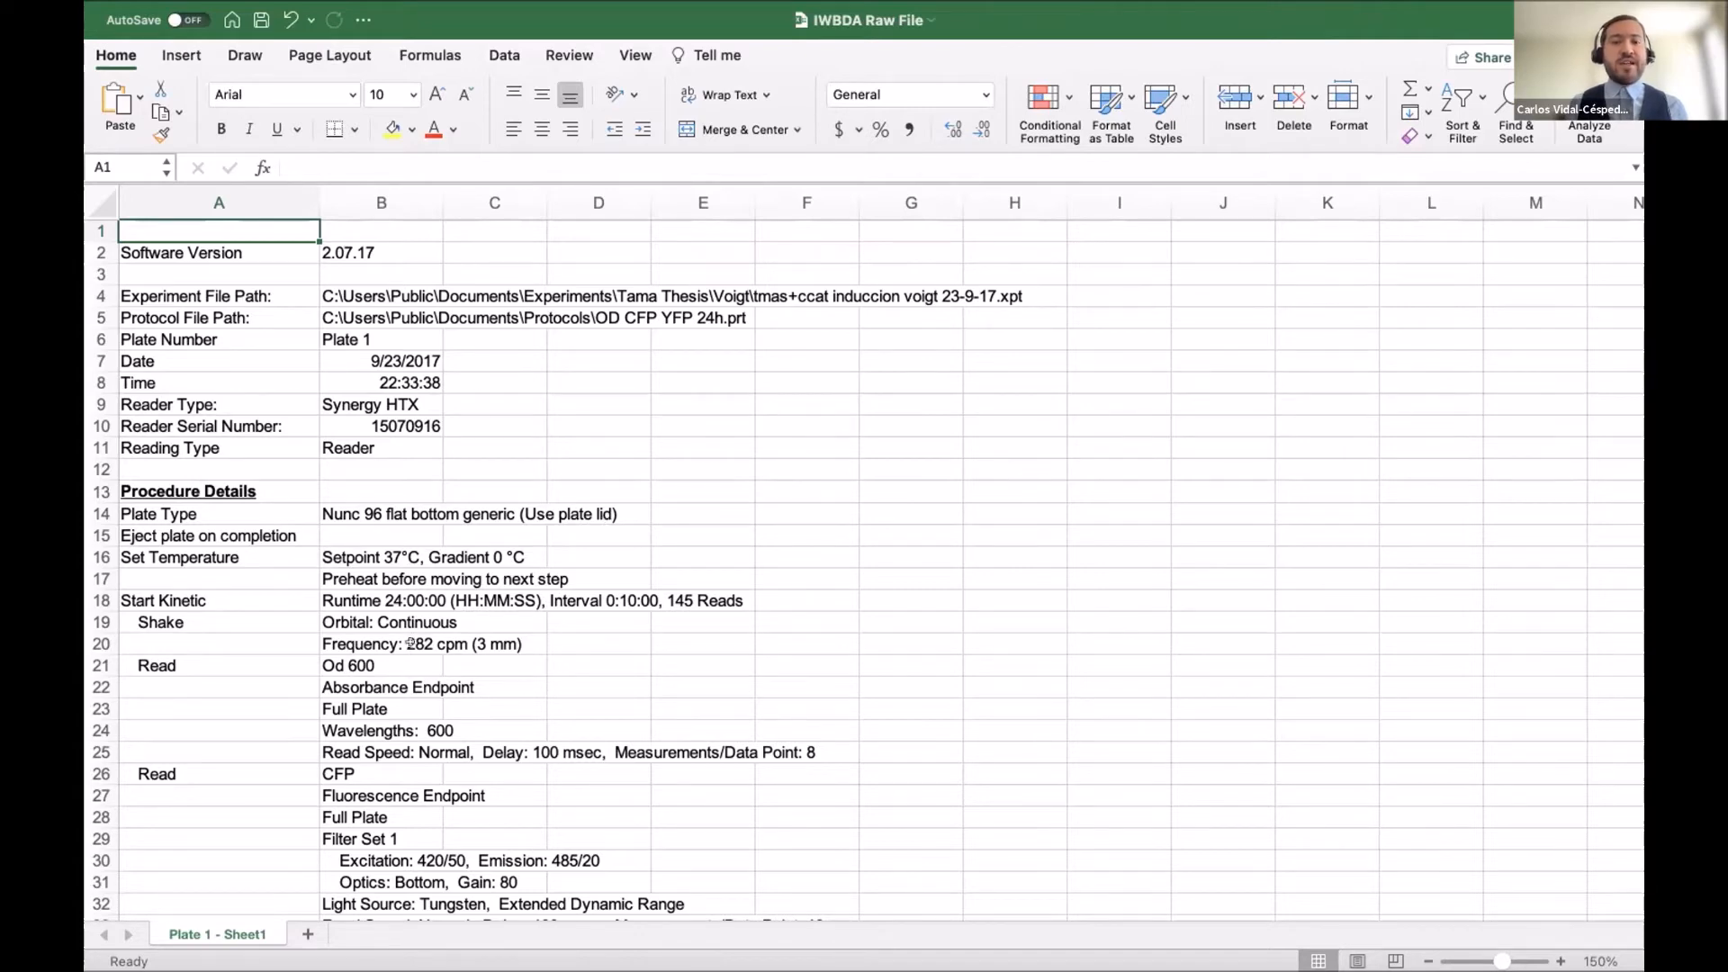
Scroll the IWBDA Raw File sheet, then flip between it and IWBDA Edited File, ending on Edited.
scroll(411, 642, "down", 2)
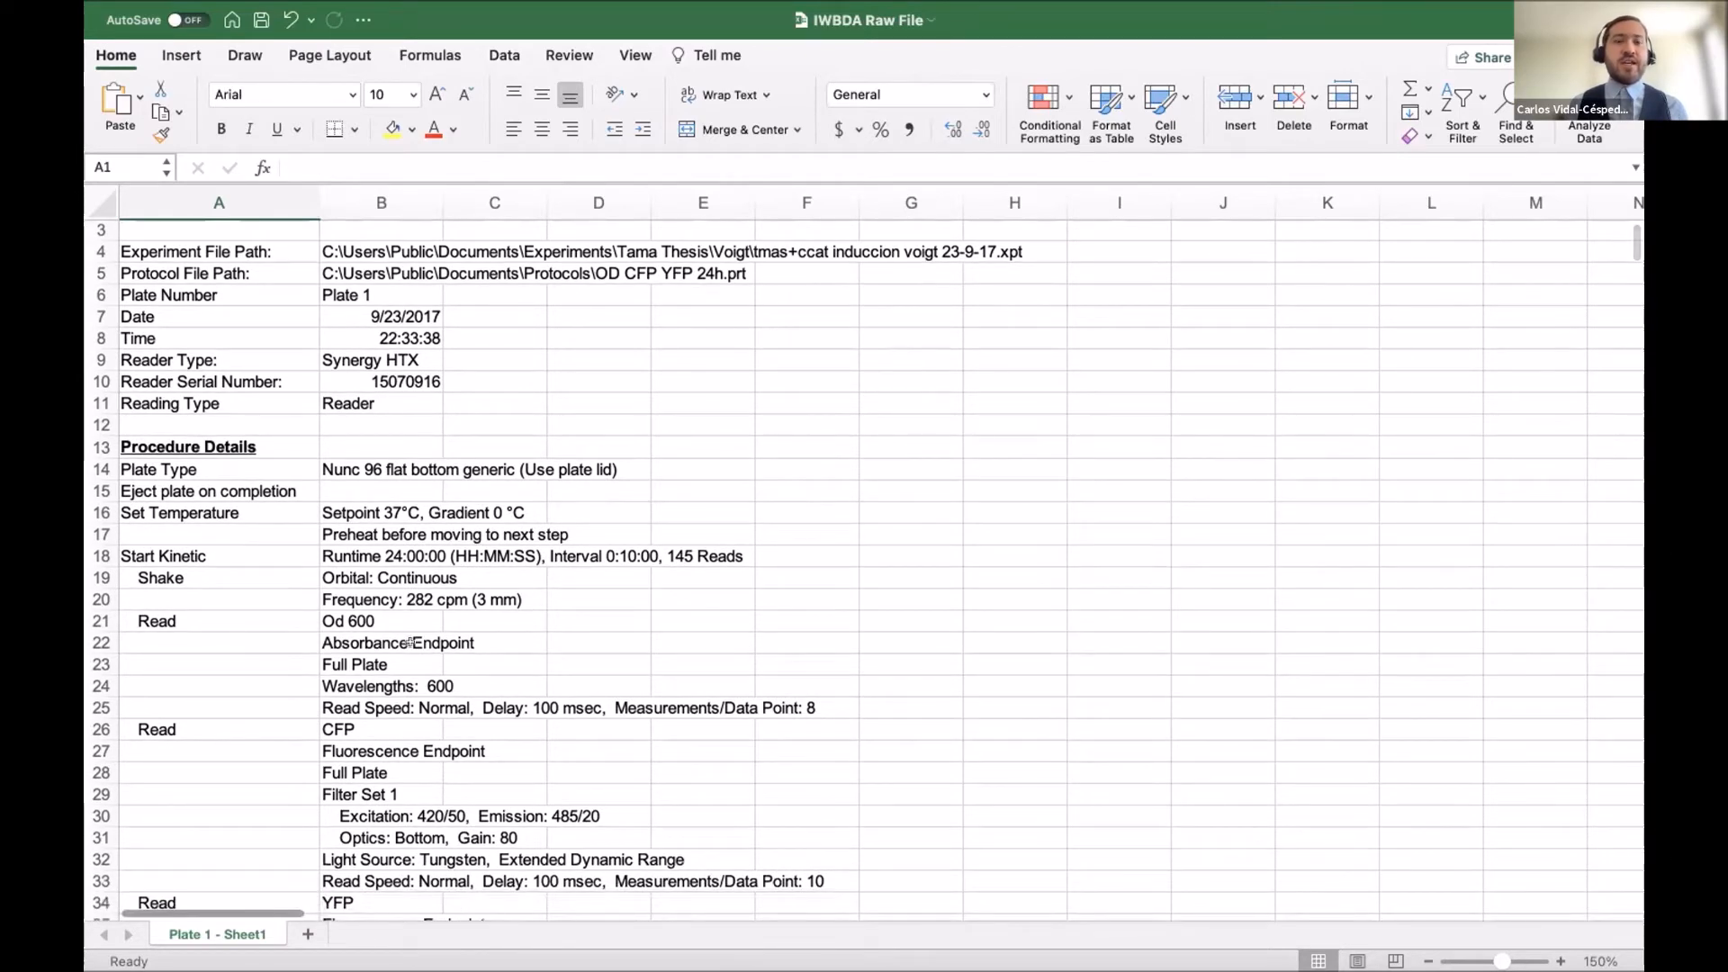
scroll(411, 642, "down", 3)
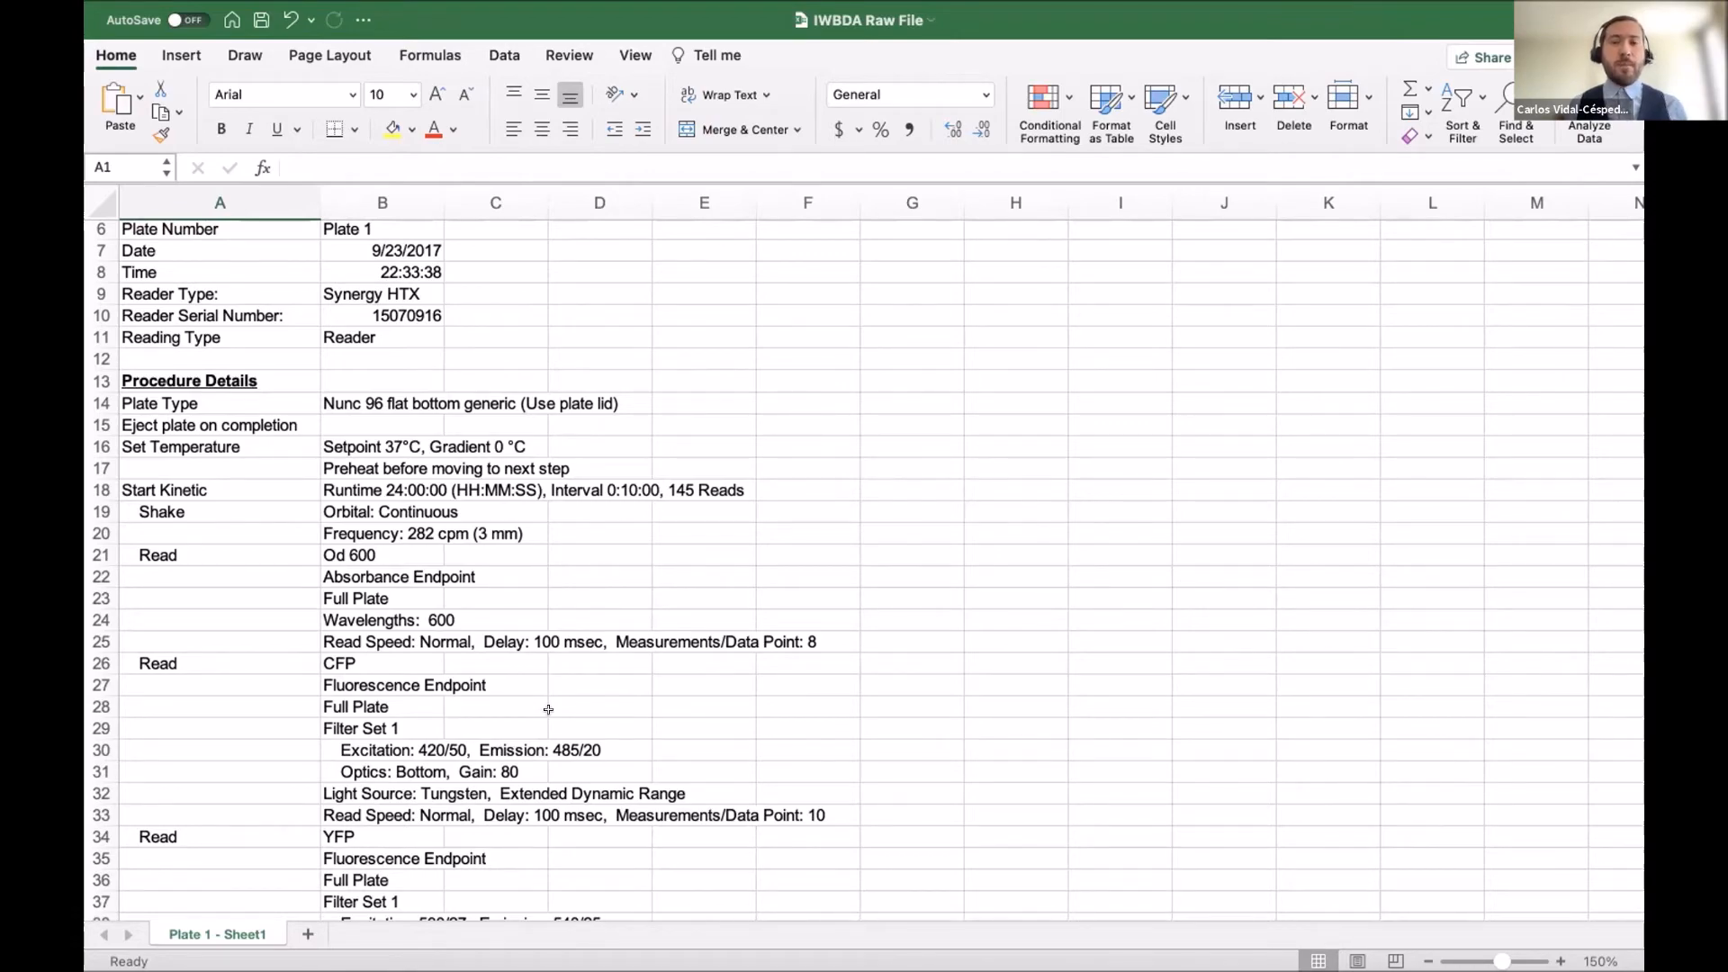
key("ctrl+Right")
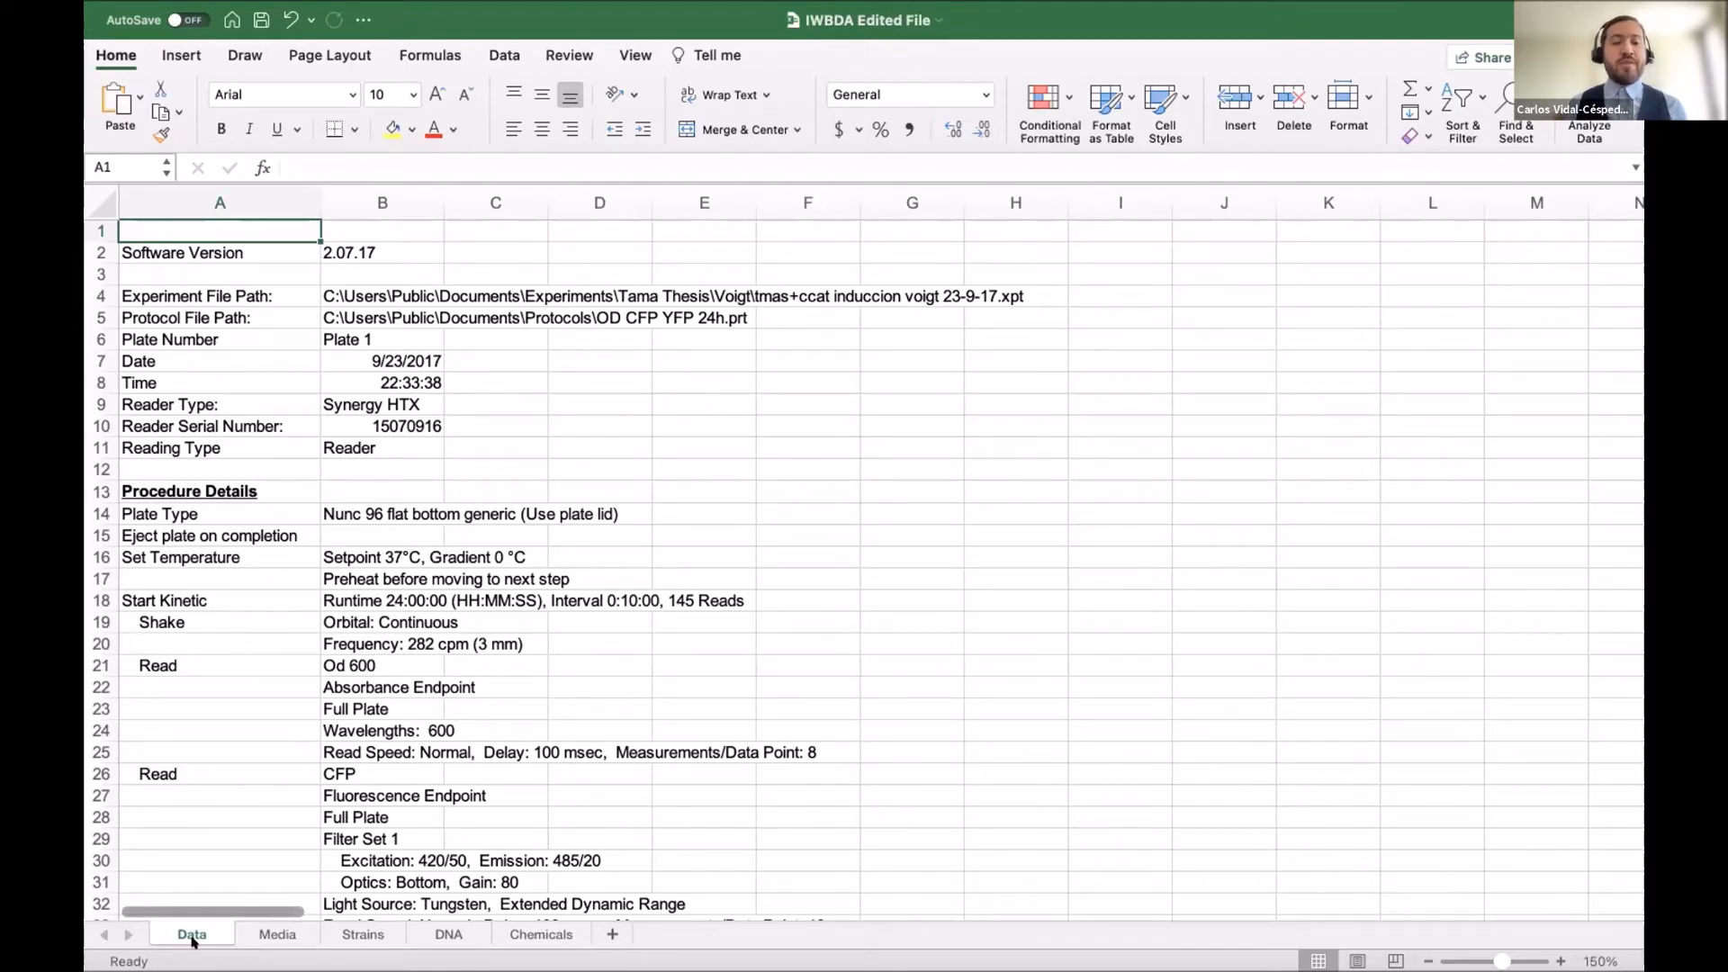
key("ctrl+Left")
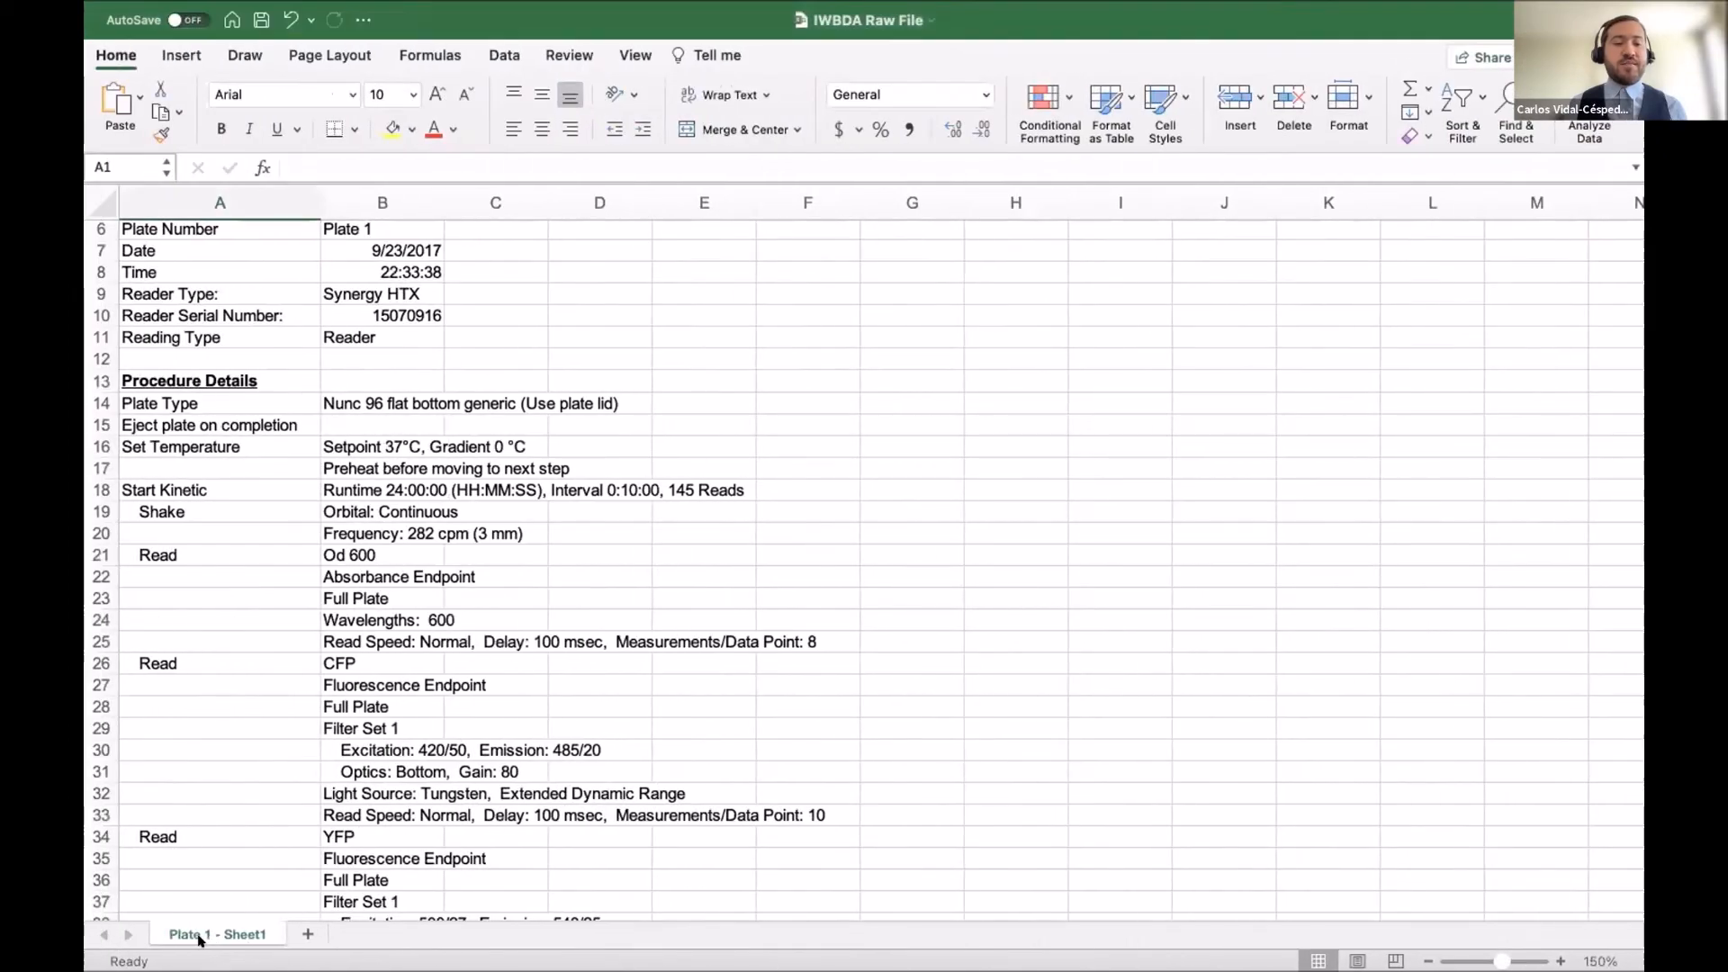
key("ctrl+Right")
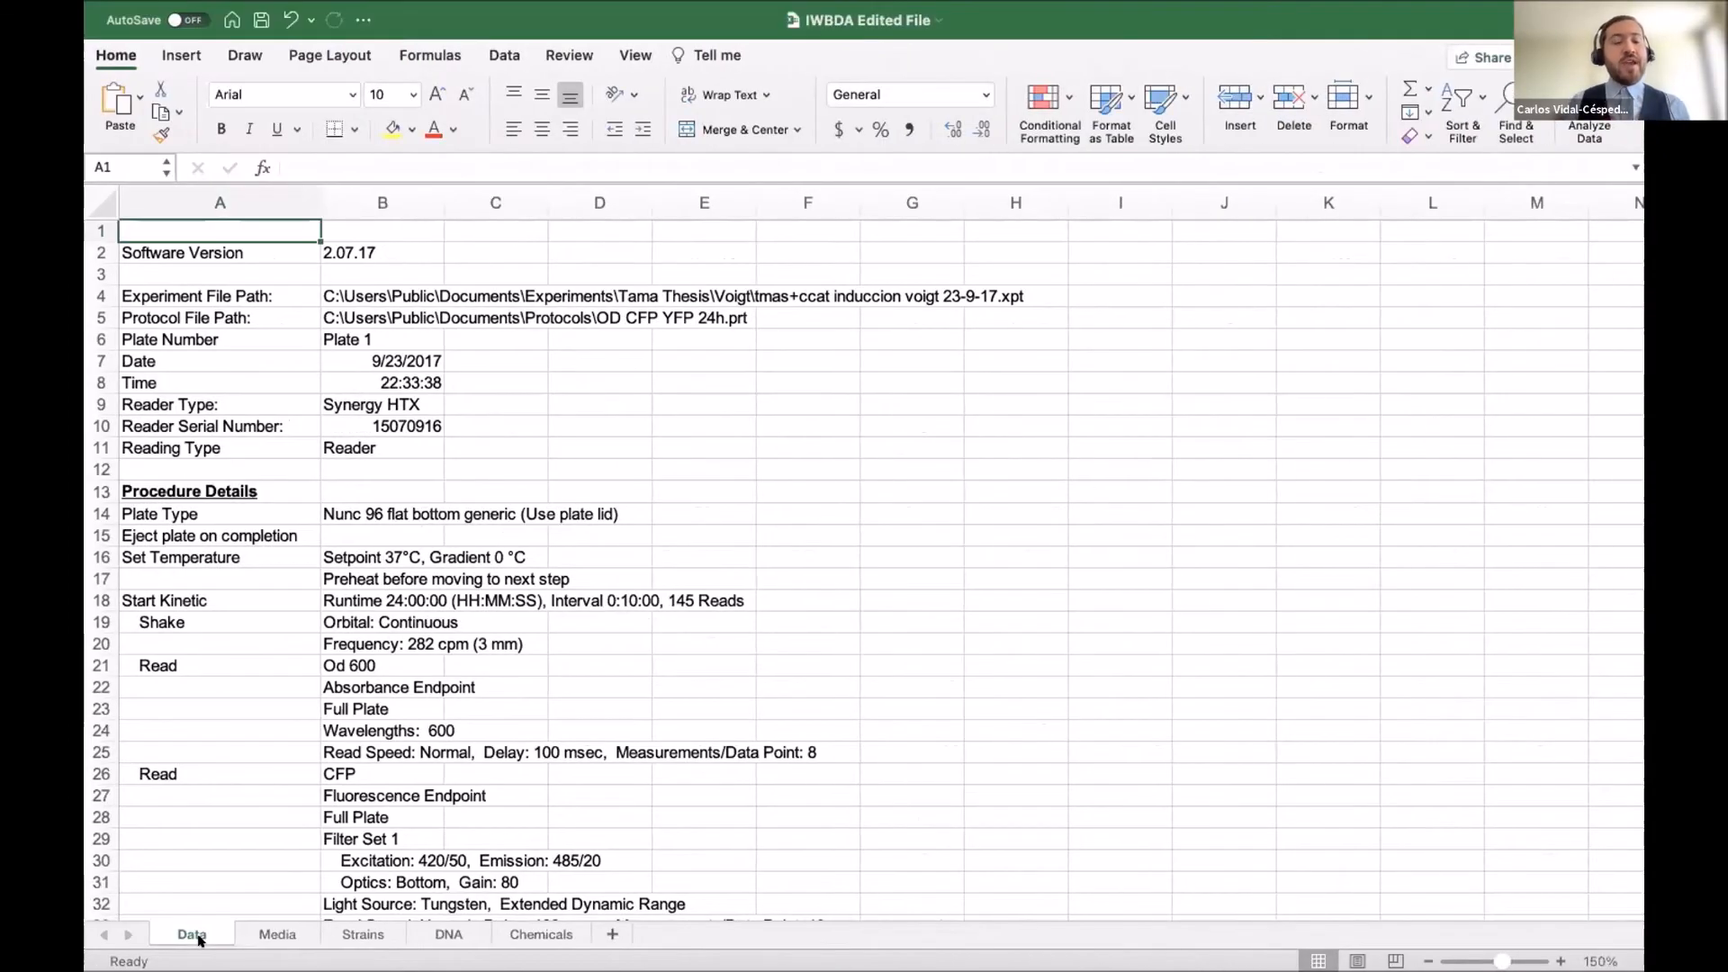
Review the Media and Strains plate layouts, noting the None strain in row H, then show the DNA sheet.
left_click(267, 932)
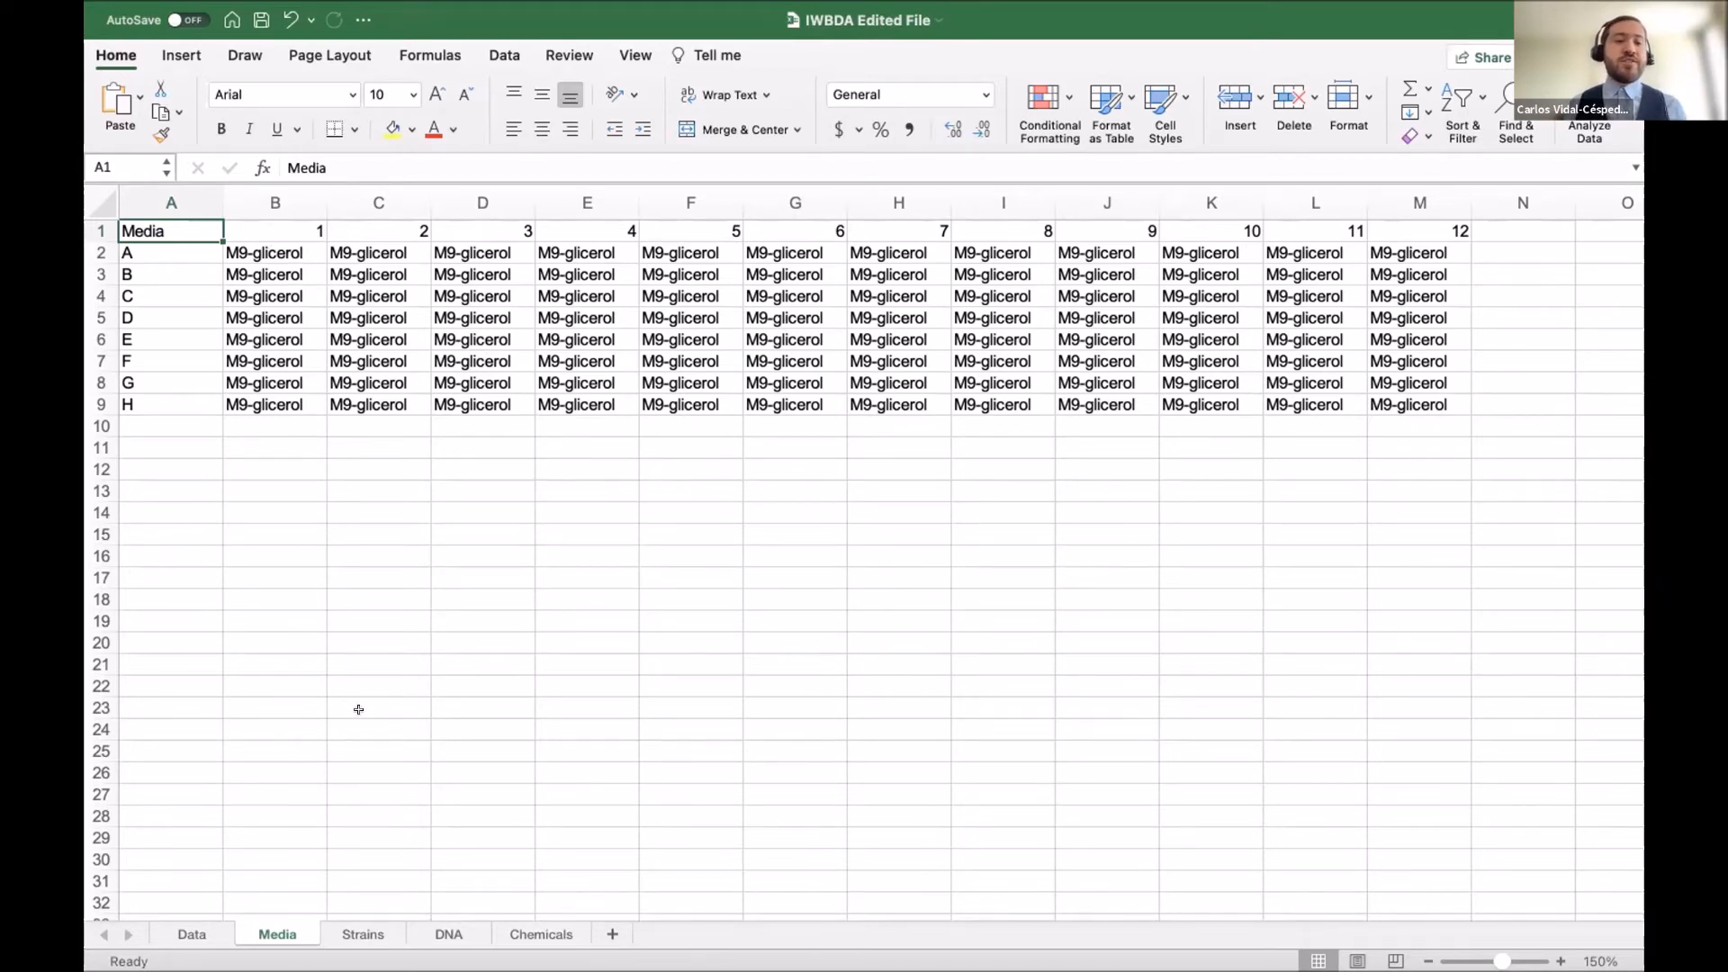
left_click(363, 933)
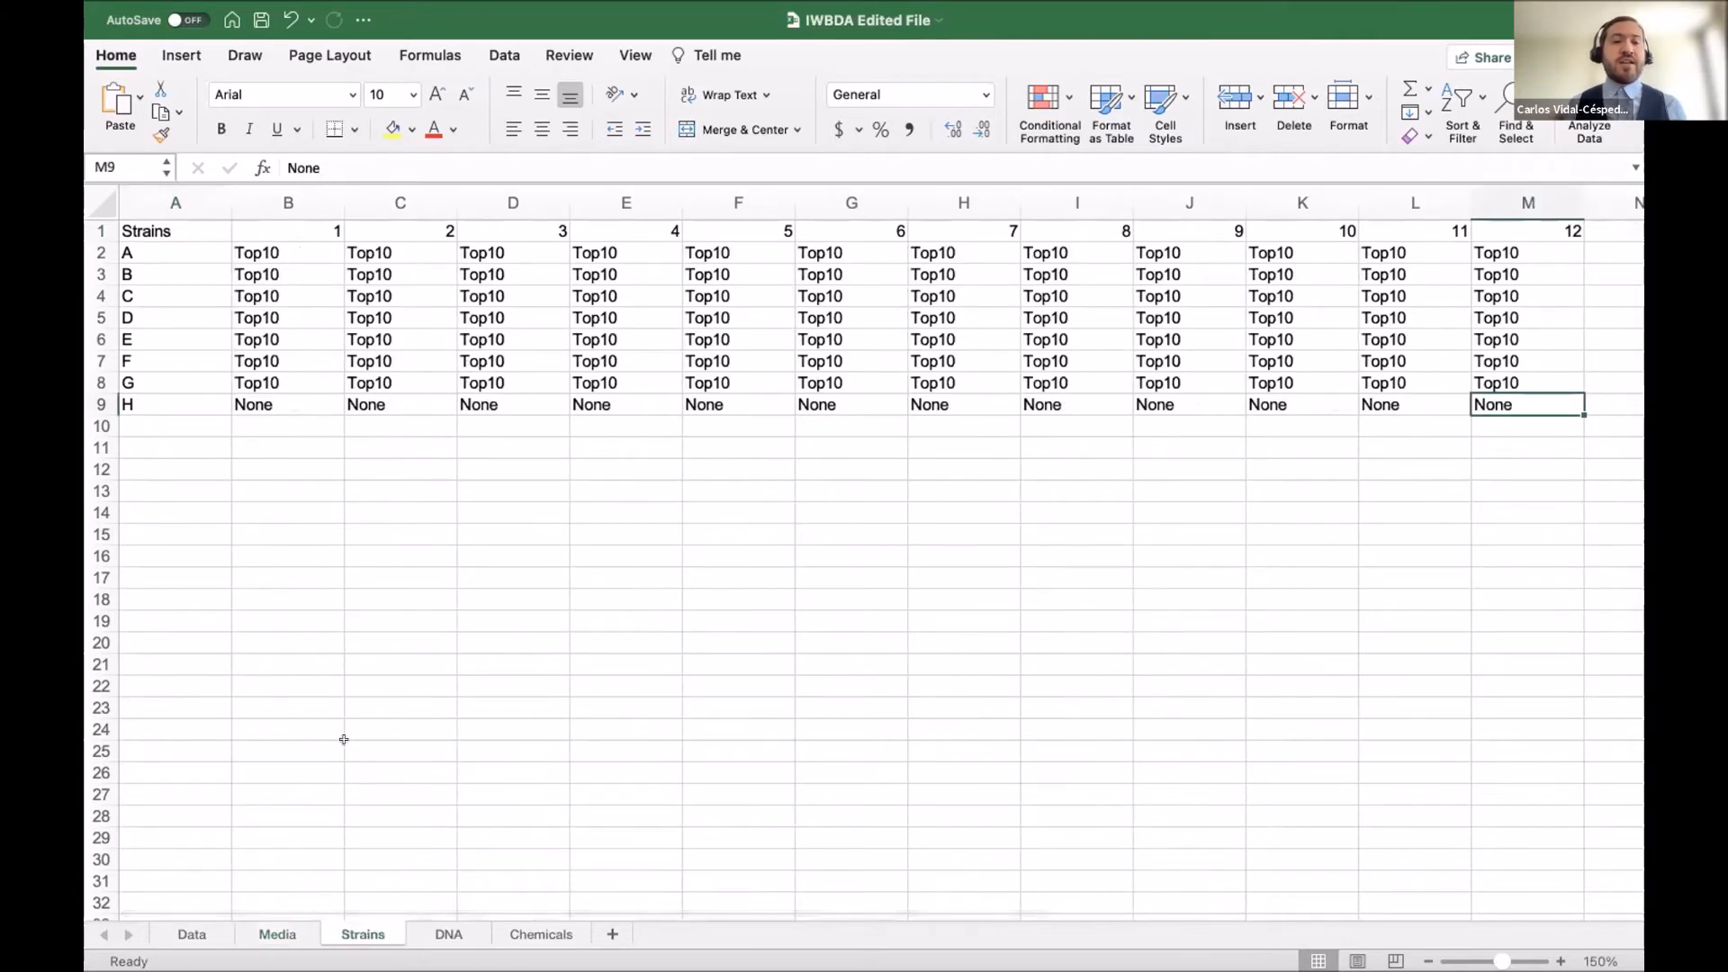
left_click(266, 398)
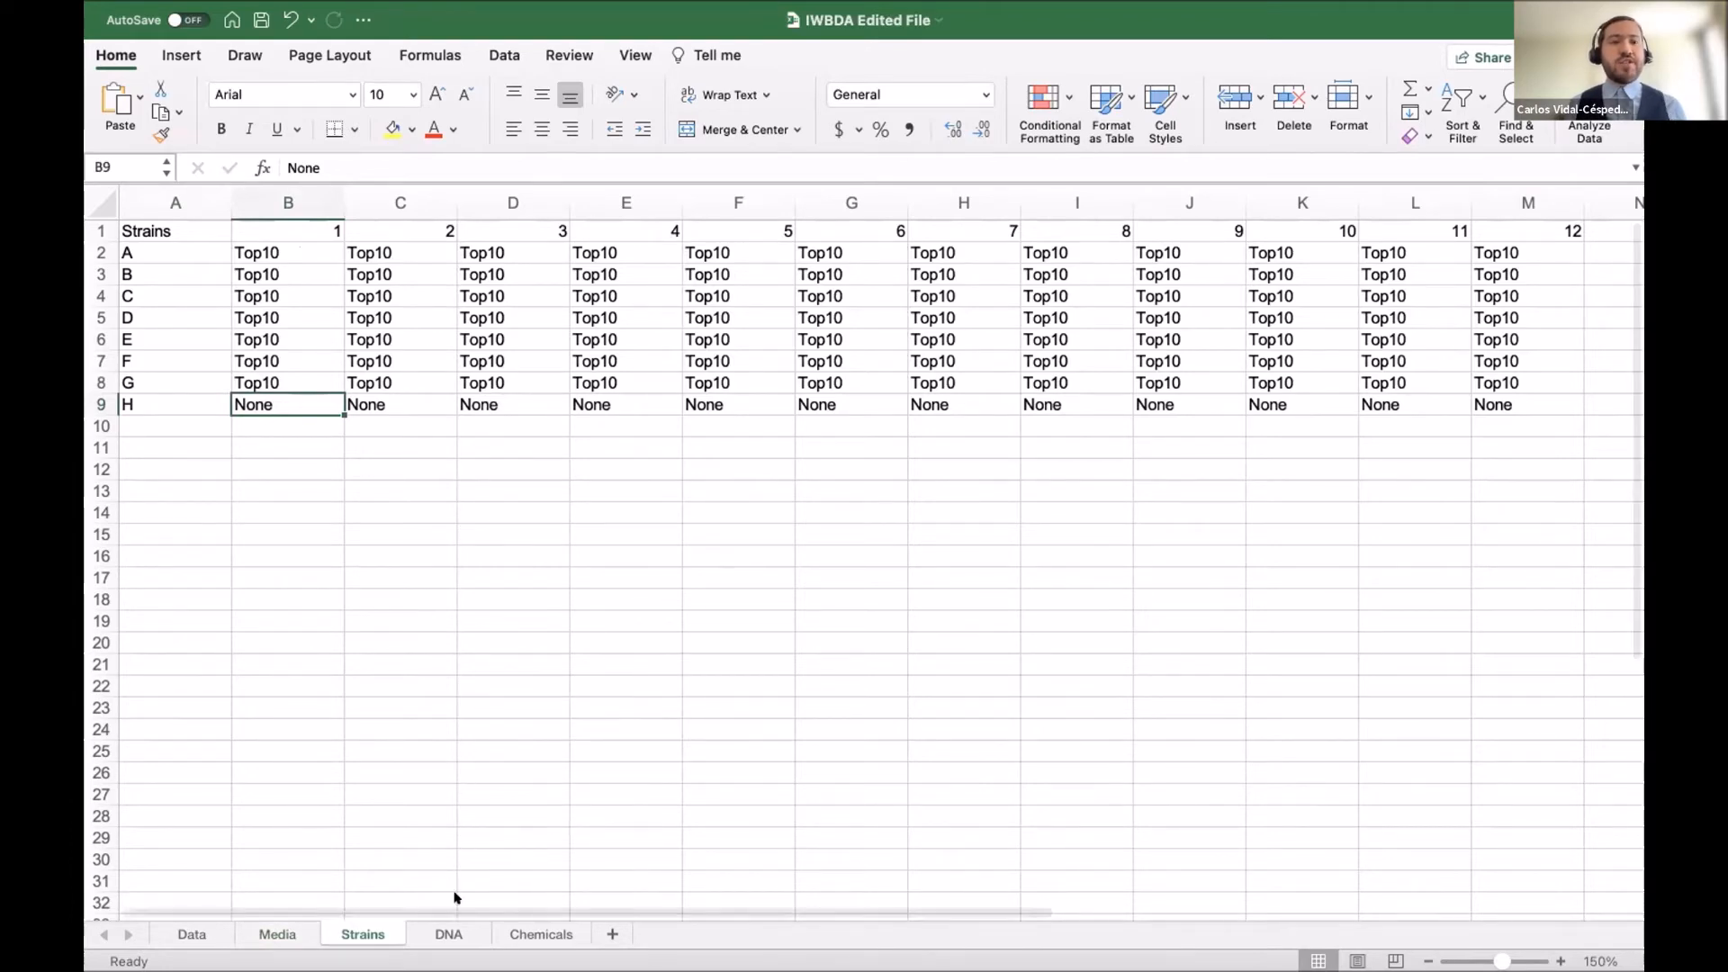
left_click(444, 933)
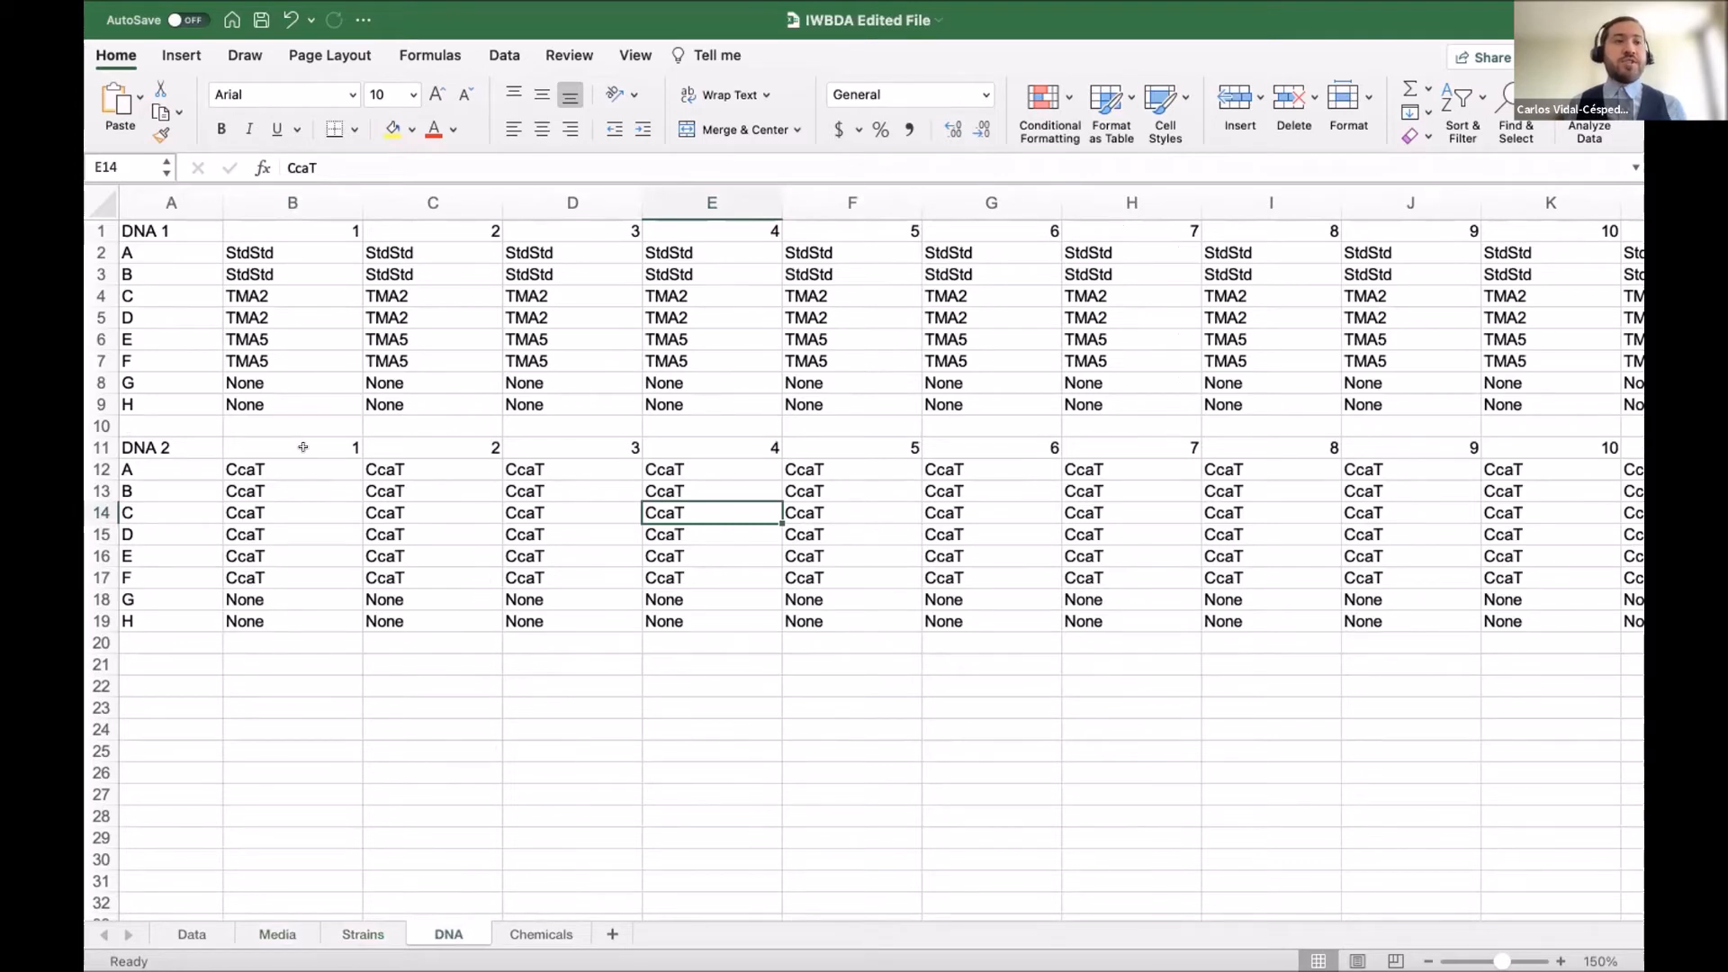
On the DNA sheet, highlight empty row 10, a CcaT entry in DNA 2, and the None wells in rows G and H.
left_click(99, 423)
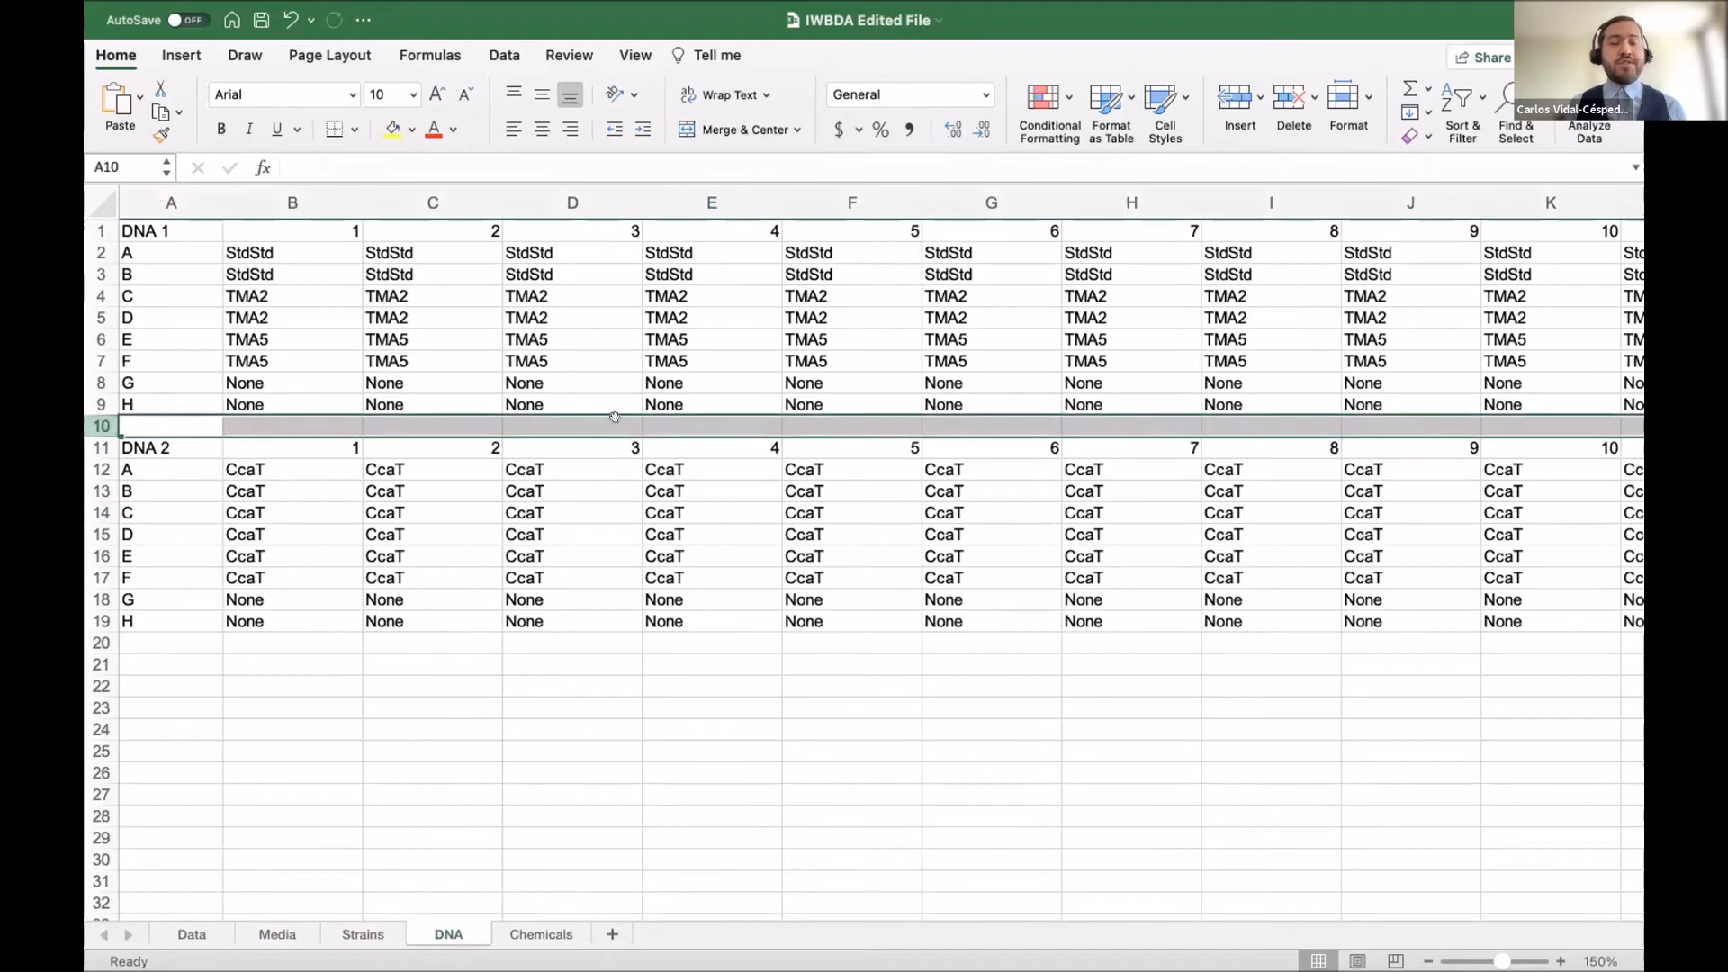
left_click(448, 554)
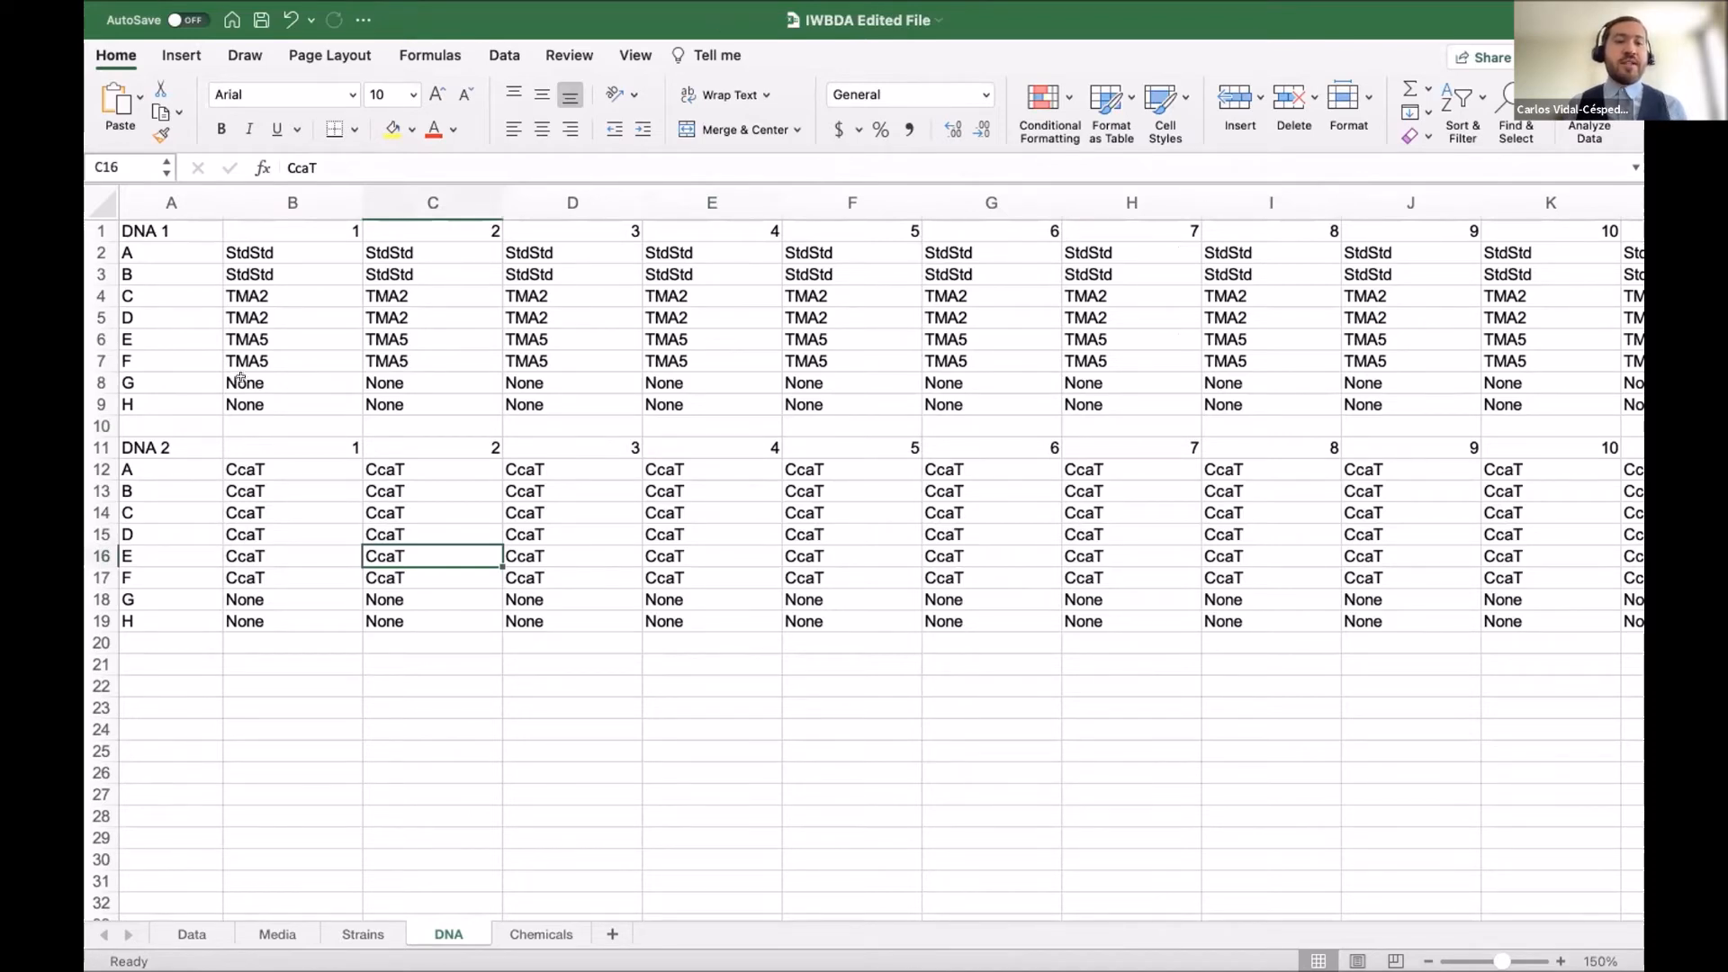
left_click_drag(256, 377, 405, 393)
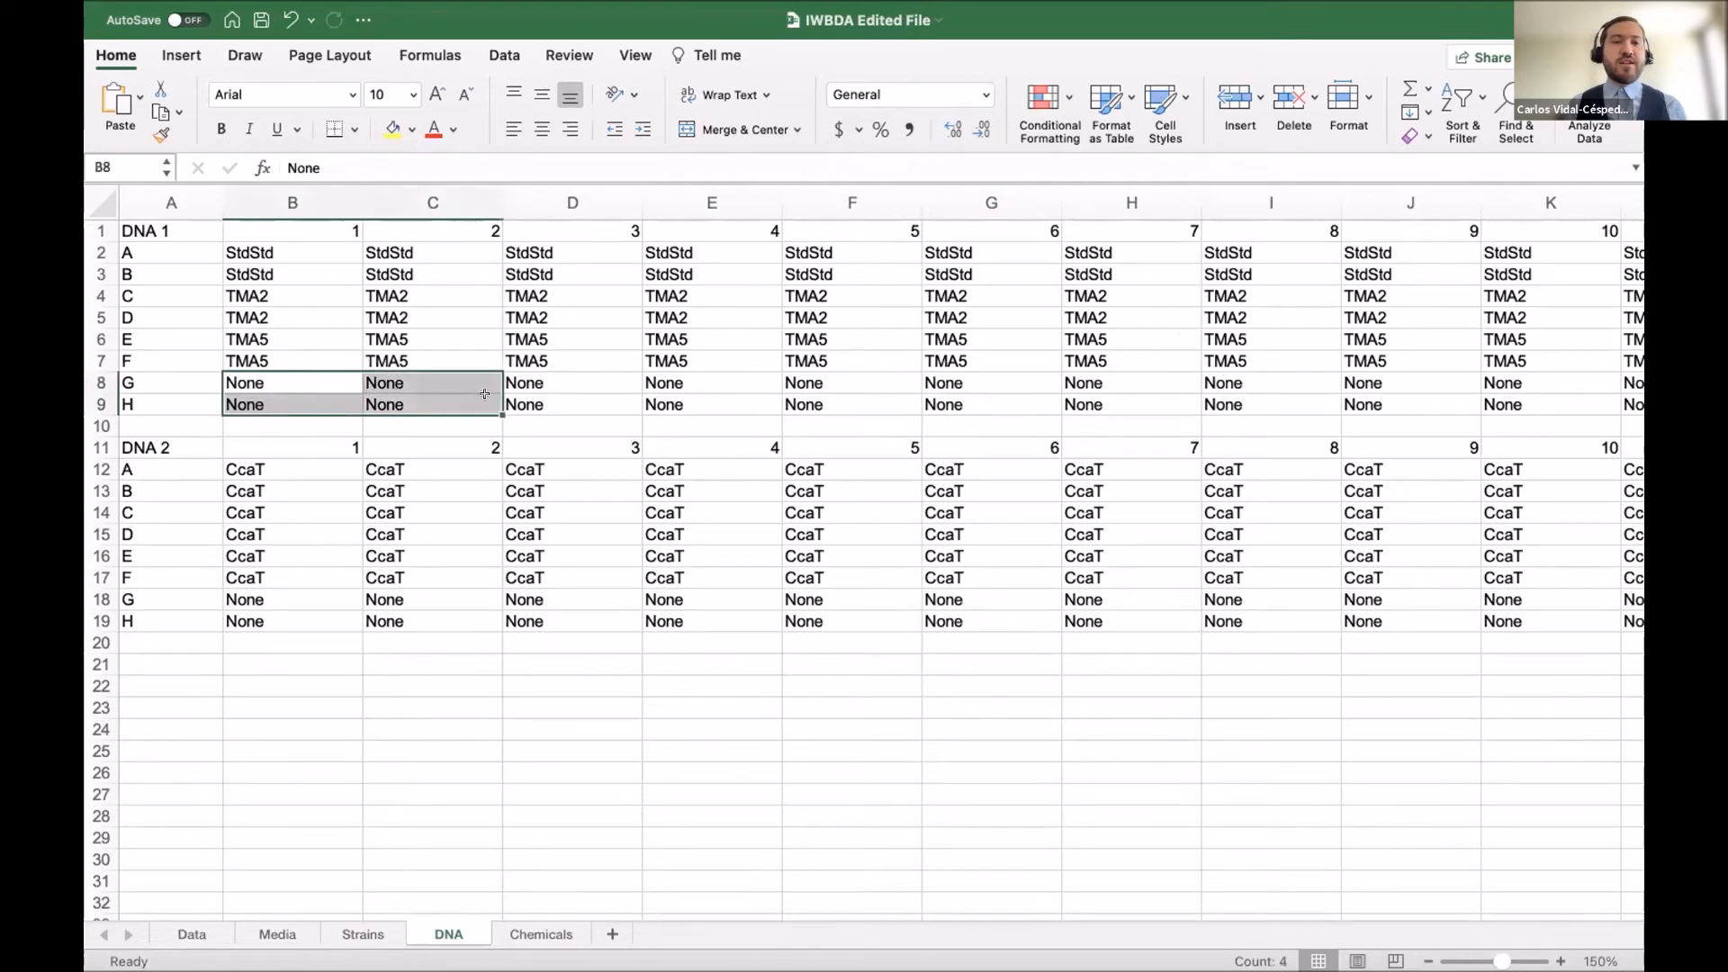
left_click(255, 378)
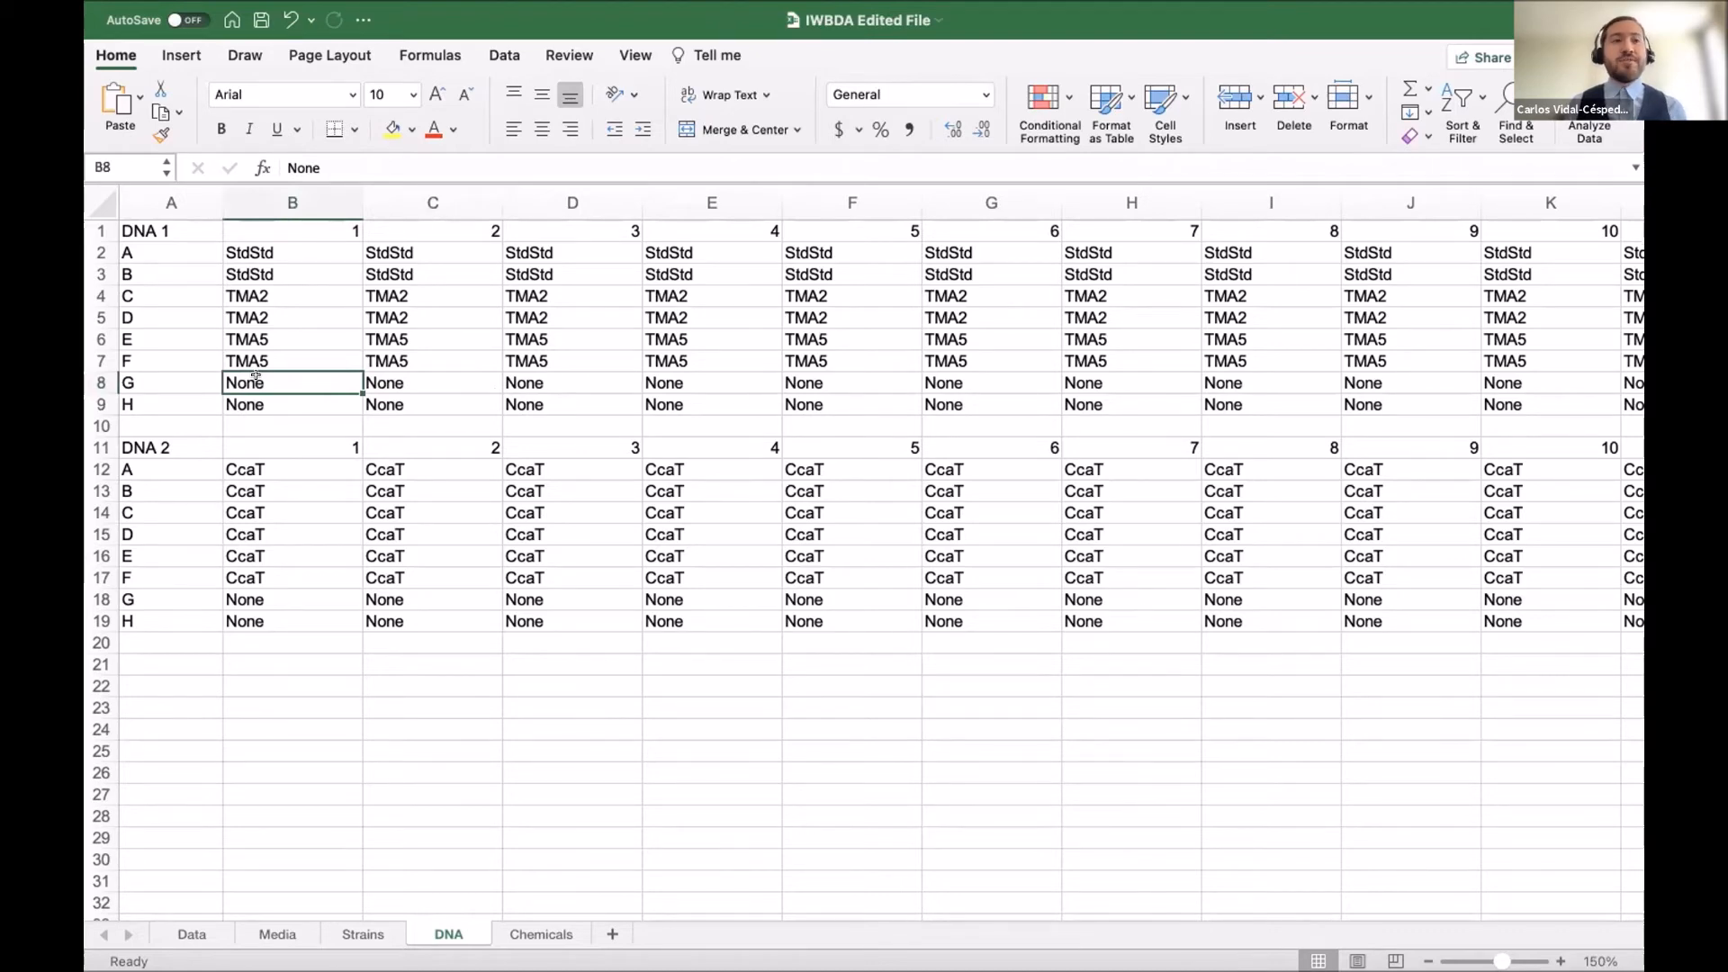
scroll(256, 378, "right", 2)
scroll(342, 392, "left", 2)
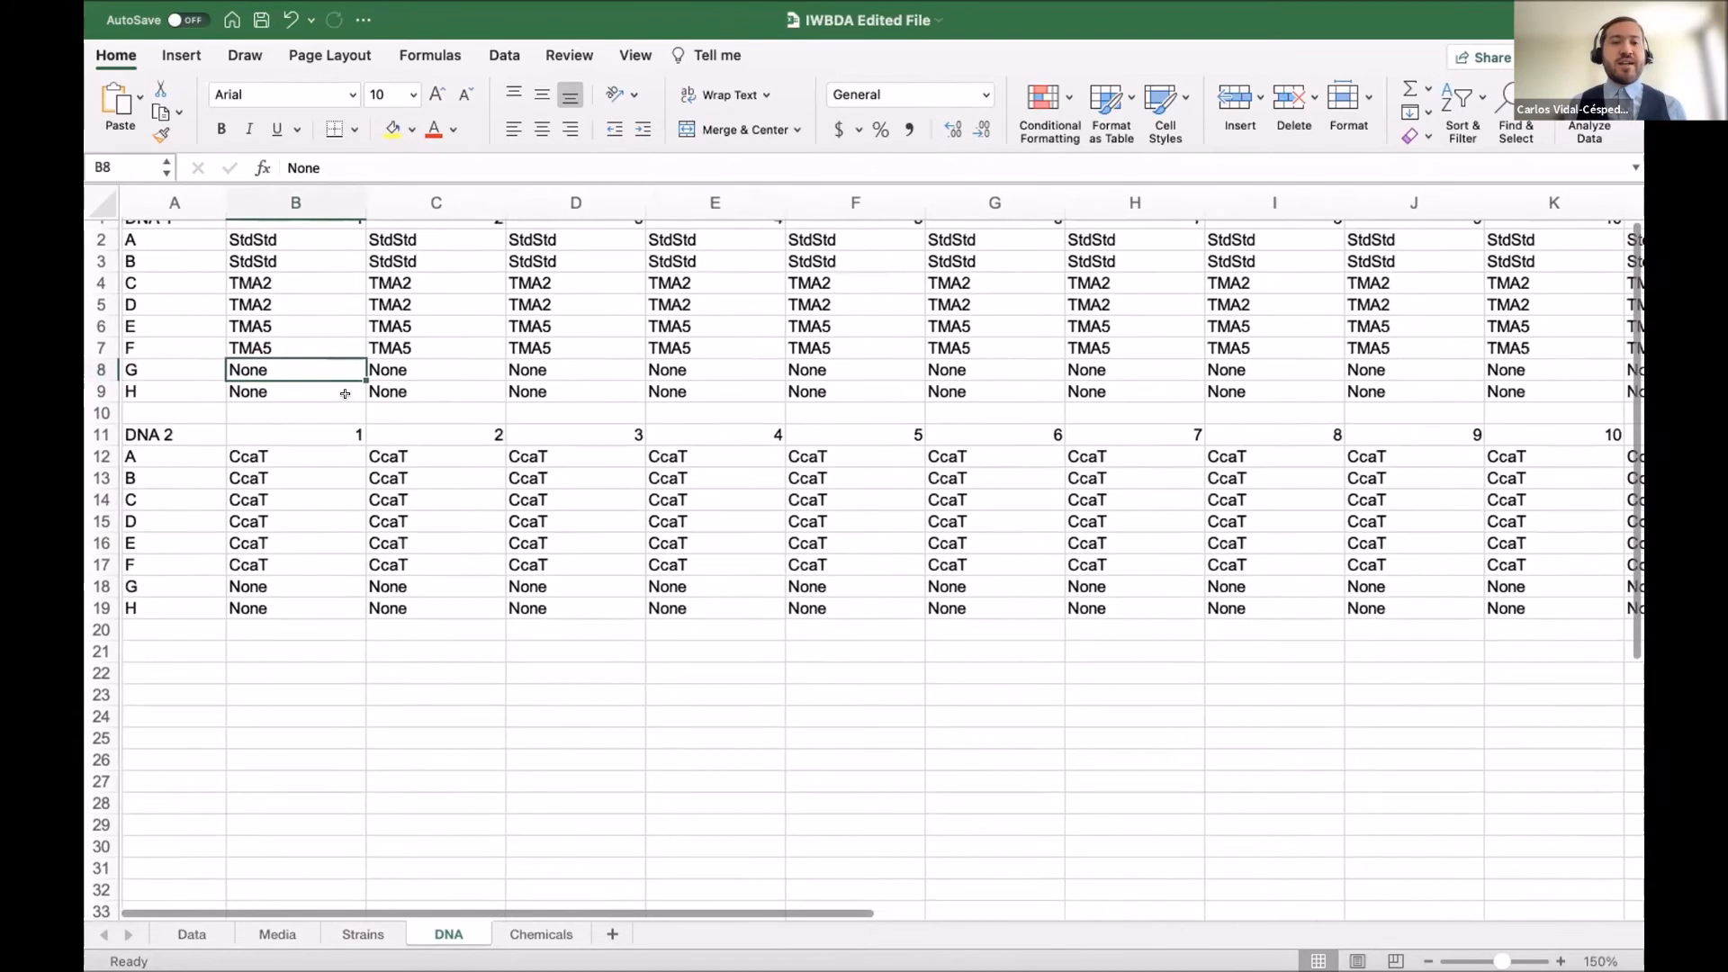
left_click_drag(298, 369, 1634, 406)
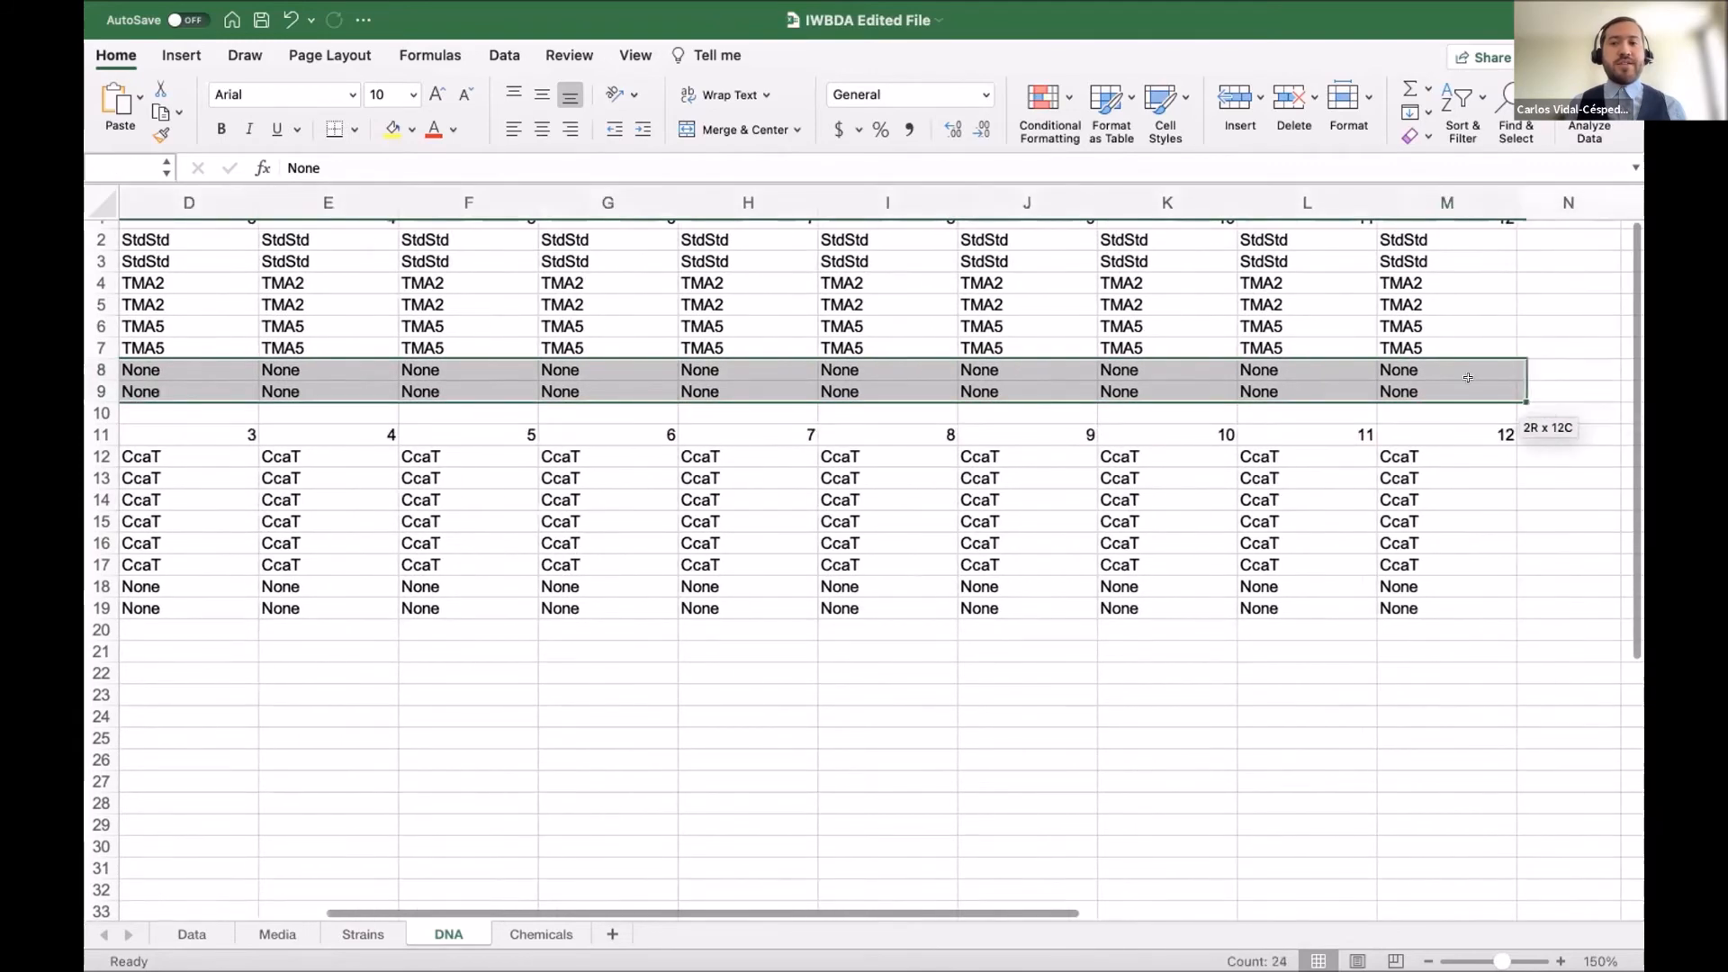
left_click(900, 410)
Return past the raw data workbook to FlapJack's Upload File page.
scroll(900, 410, "left", 5)
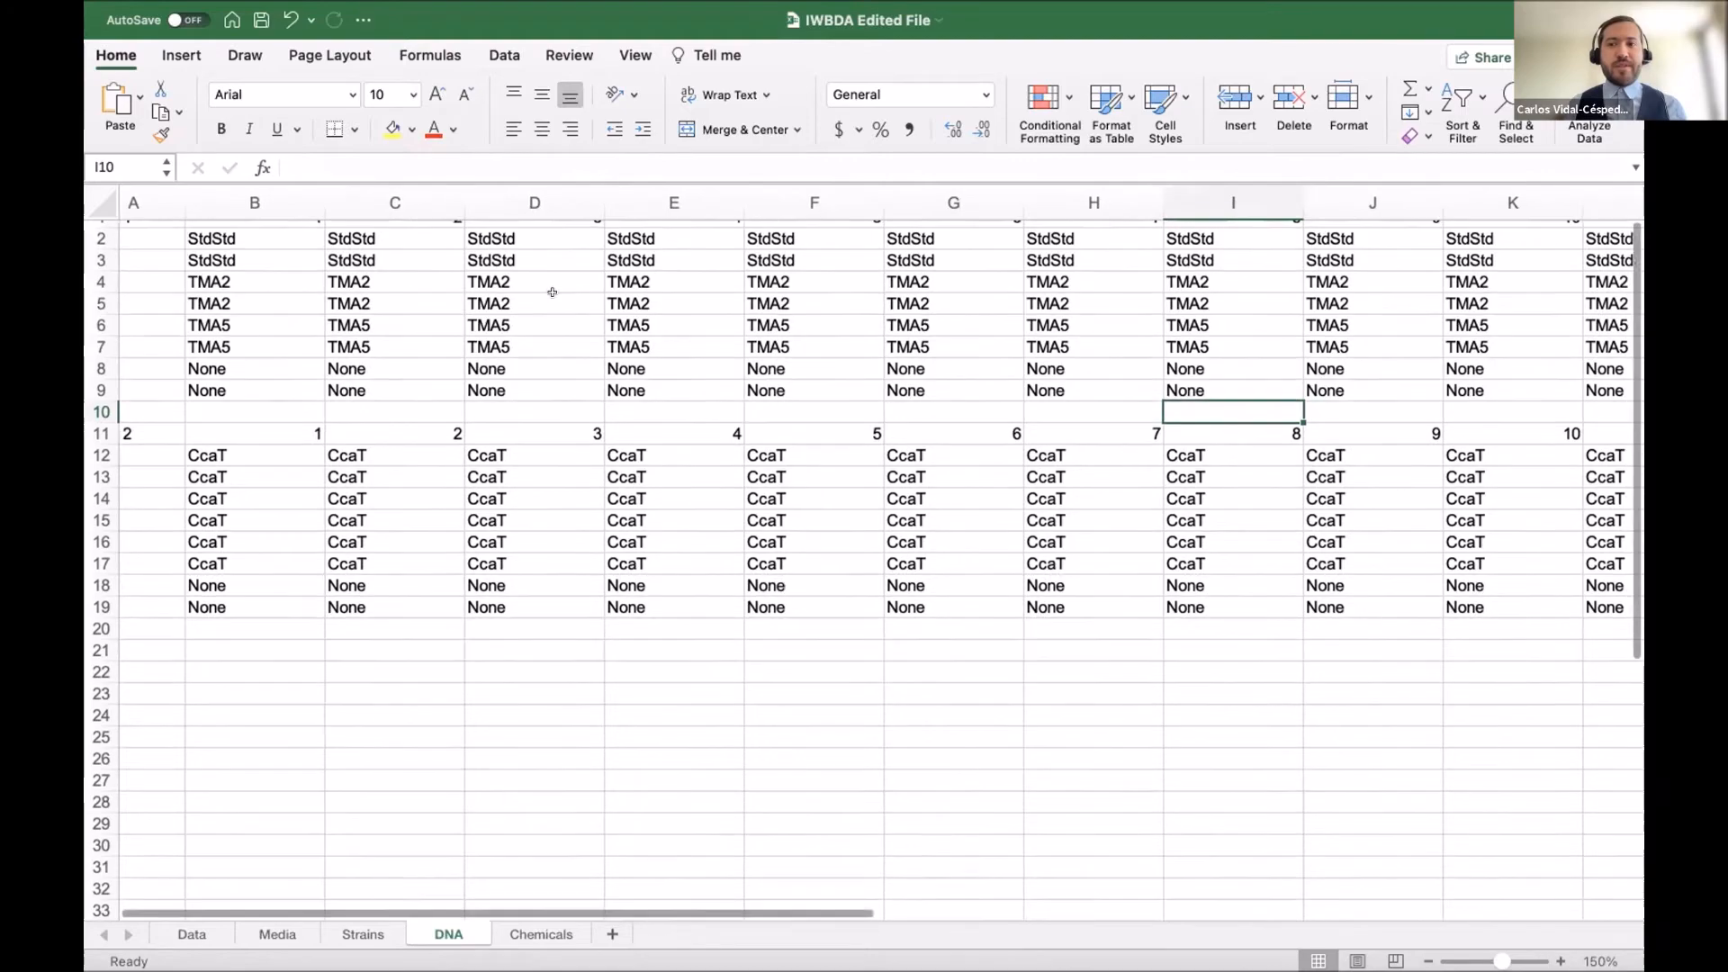
key("ctrl+Left")
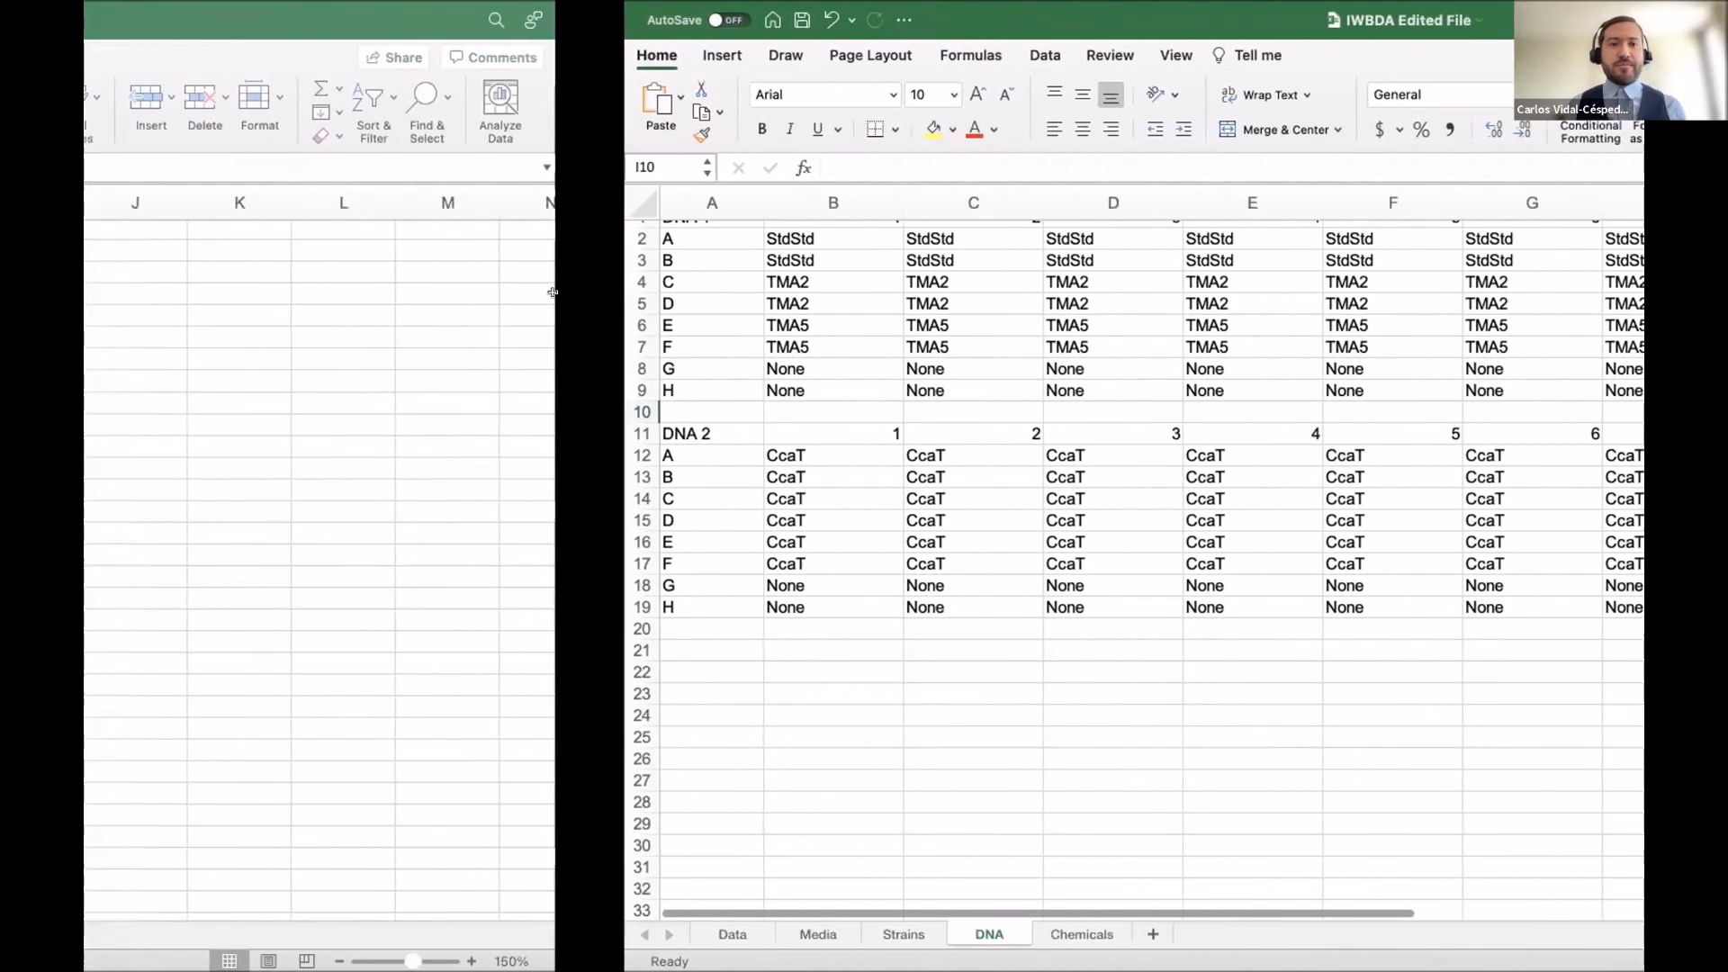
key("ctrl+Left")
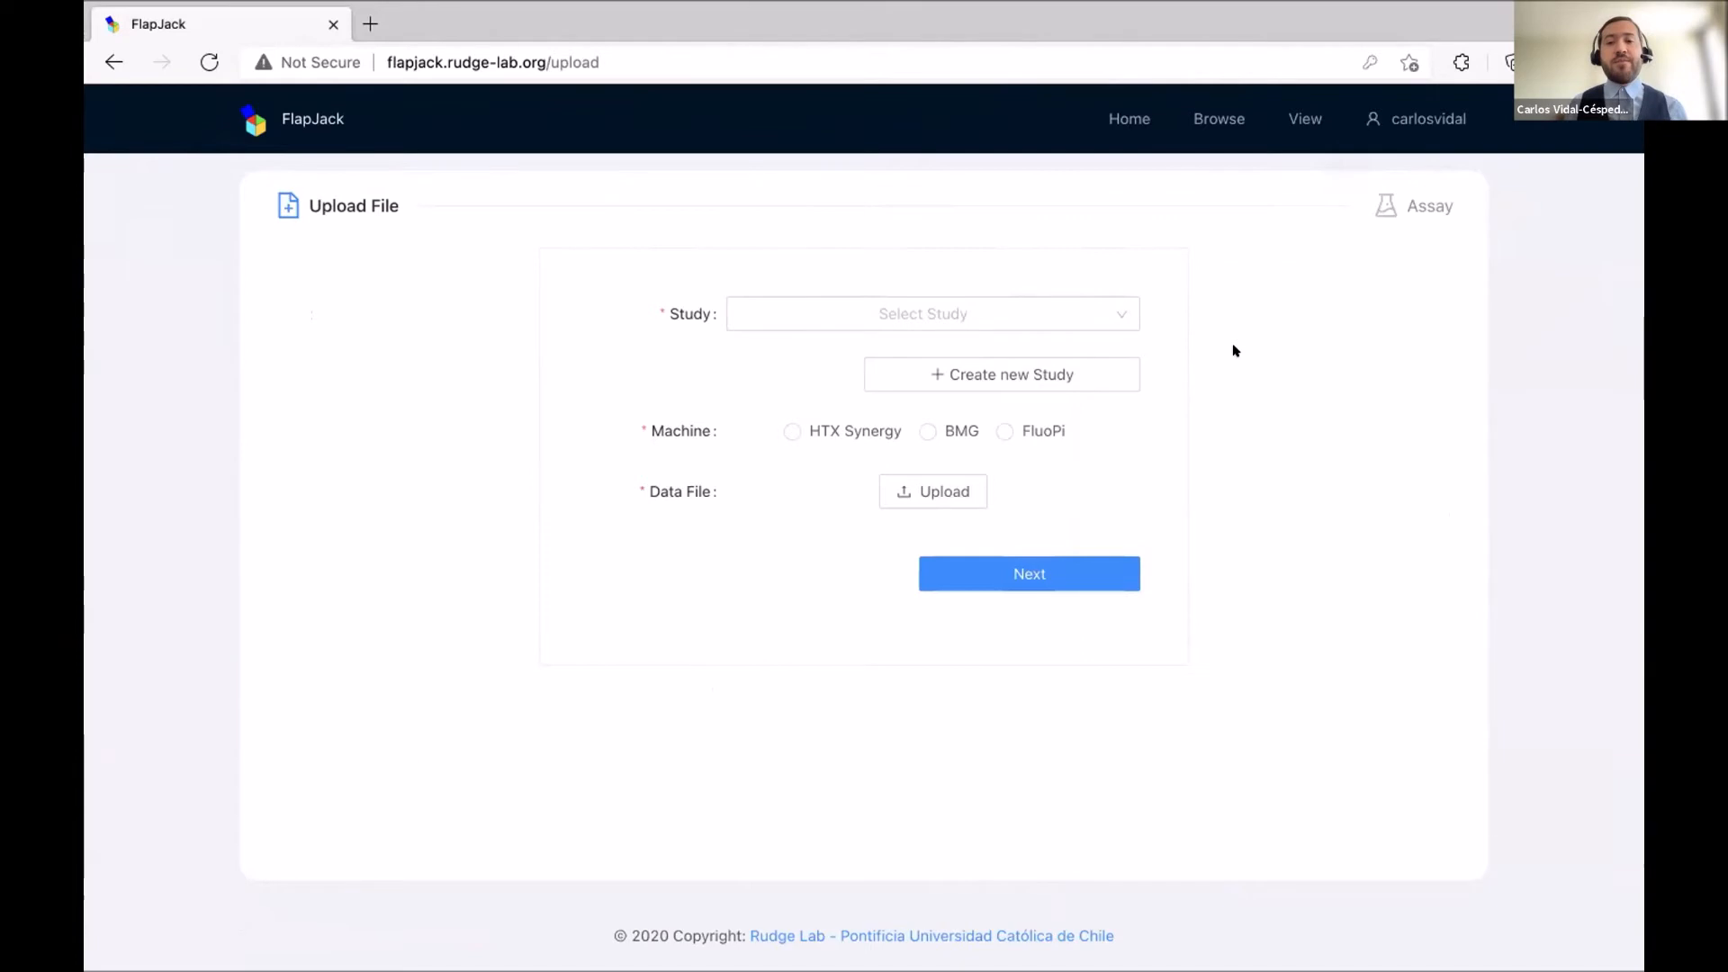
Check the existing studies in the Study dropdown, then open the Create new Study dialog.
left_click(1124, 304)
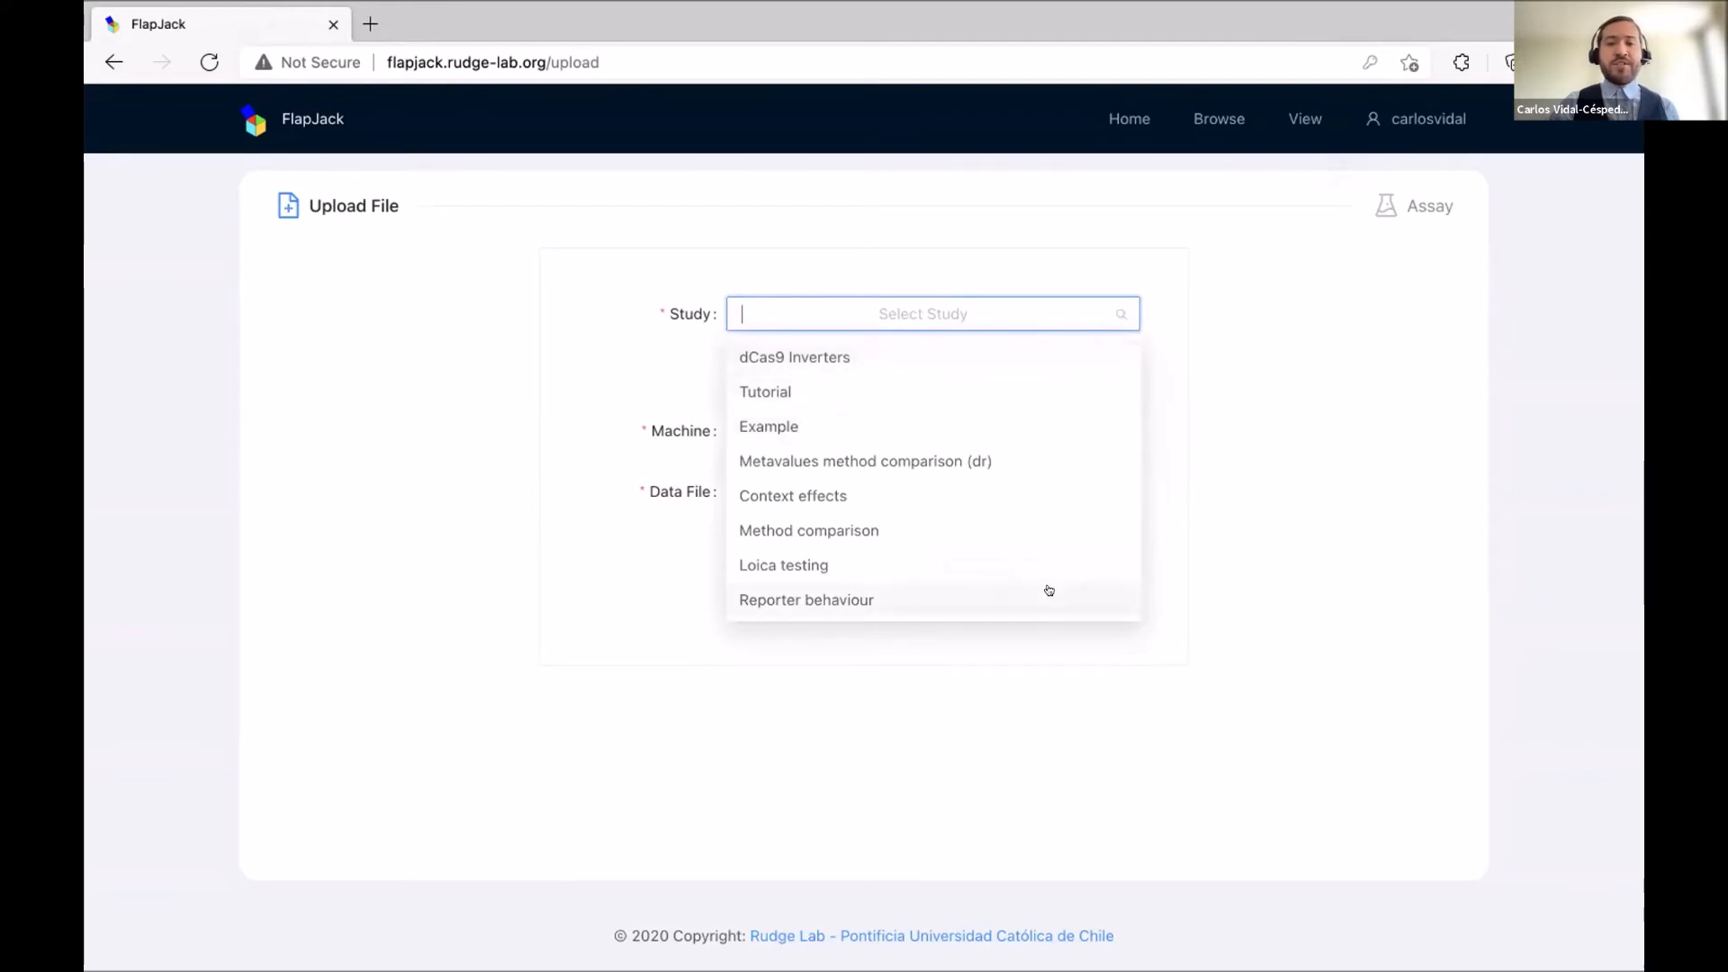
left_click(1253, 510)
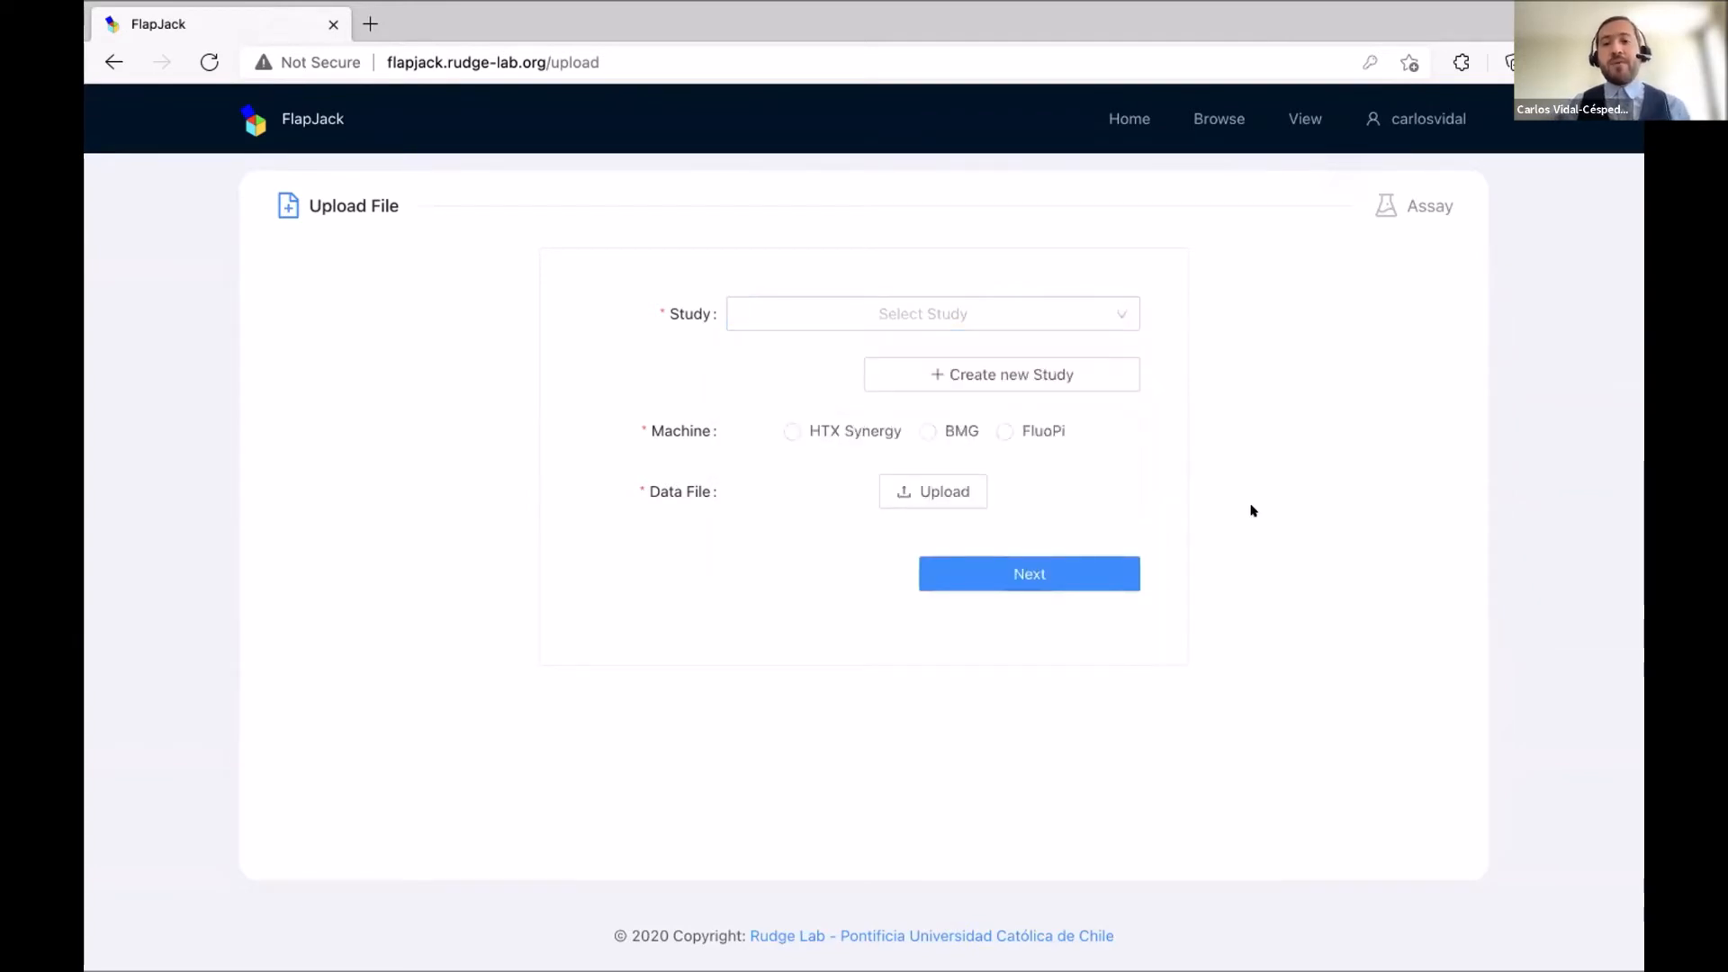
left_click(1056, 369)
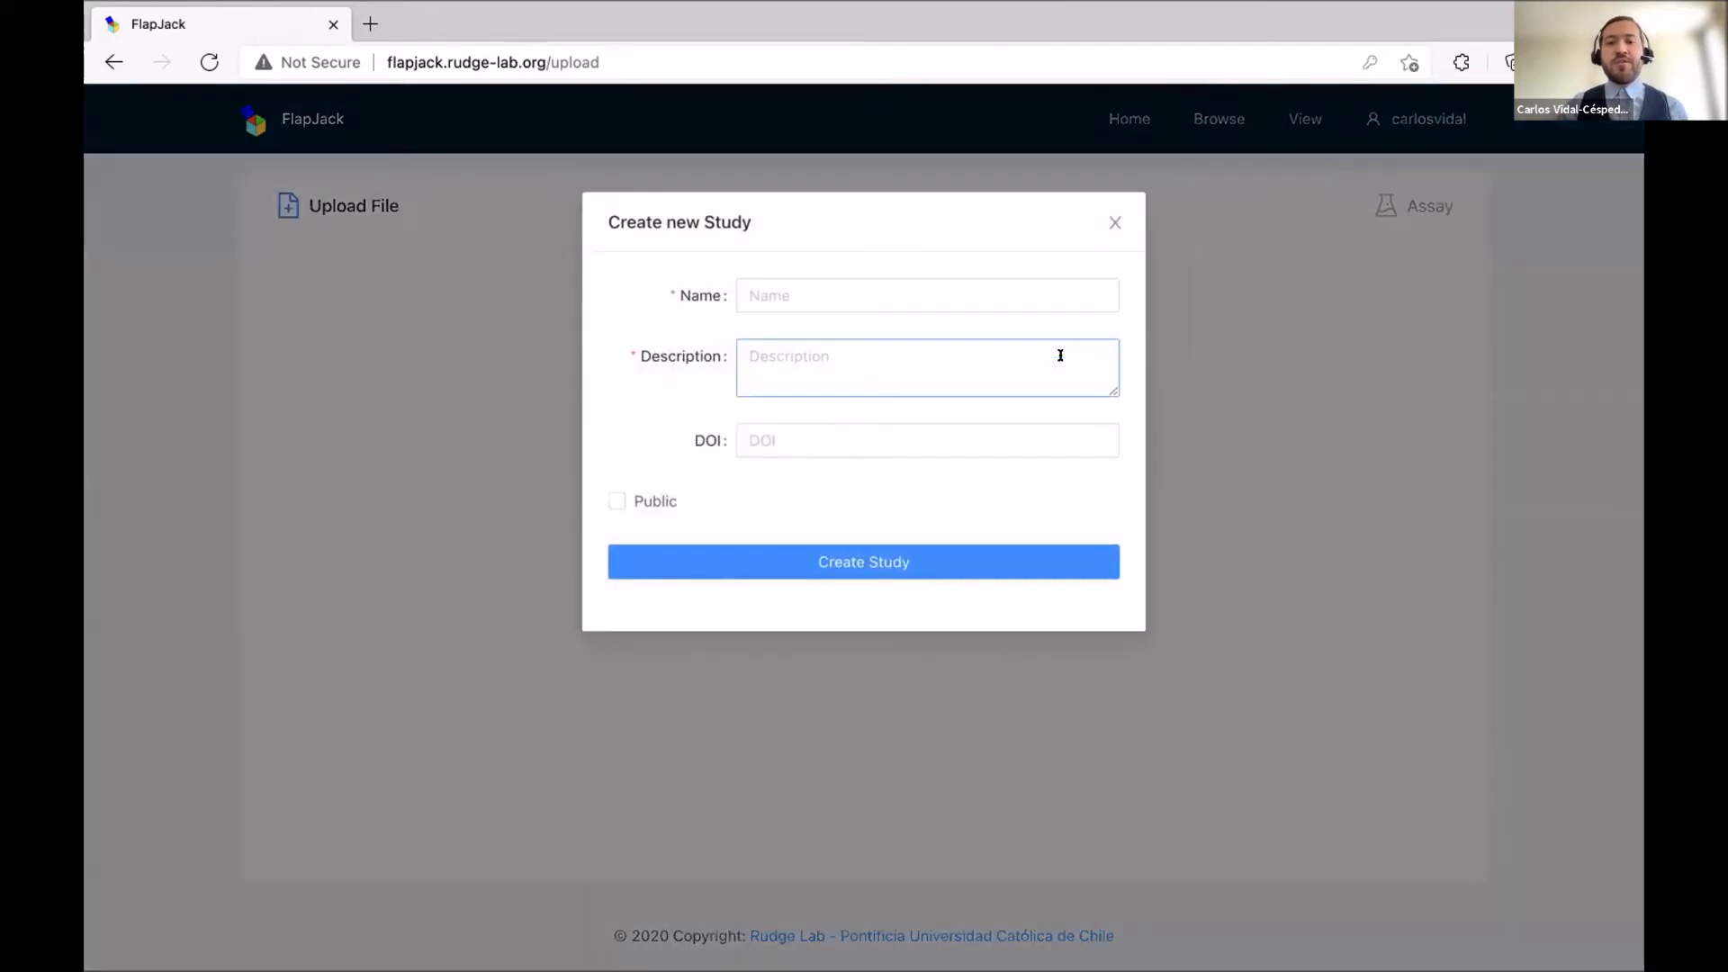
Create the study 'IWBDA Workshop' with description 'This is part of the tutorial'.
left_click(941, 286)
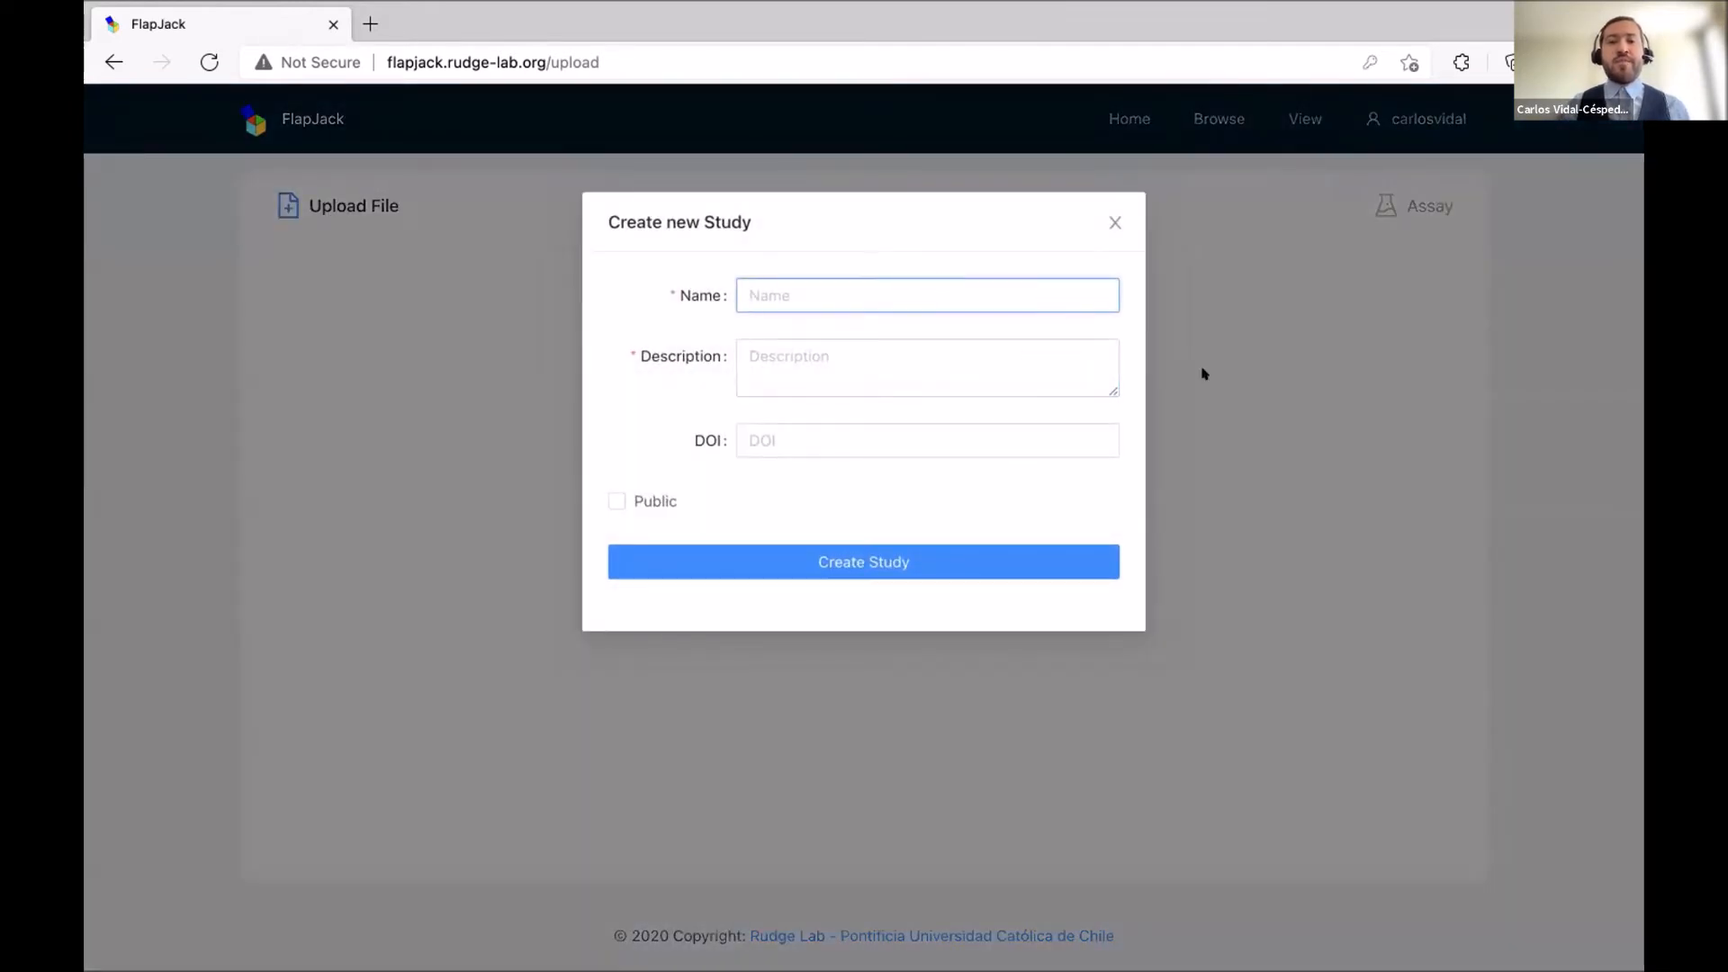
type("IWBDA Workshop")
left_click(1041, 357)
type("This is part of the tutorial")
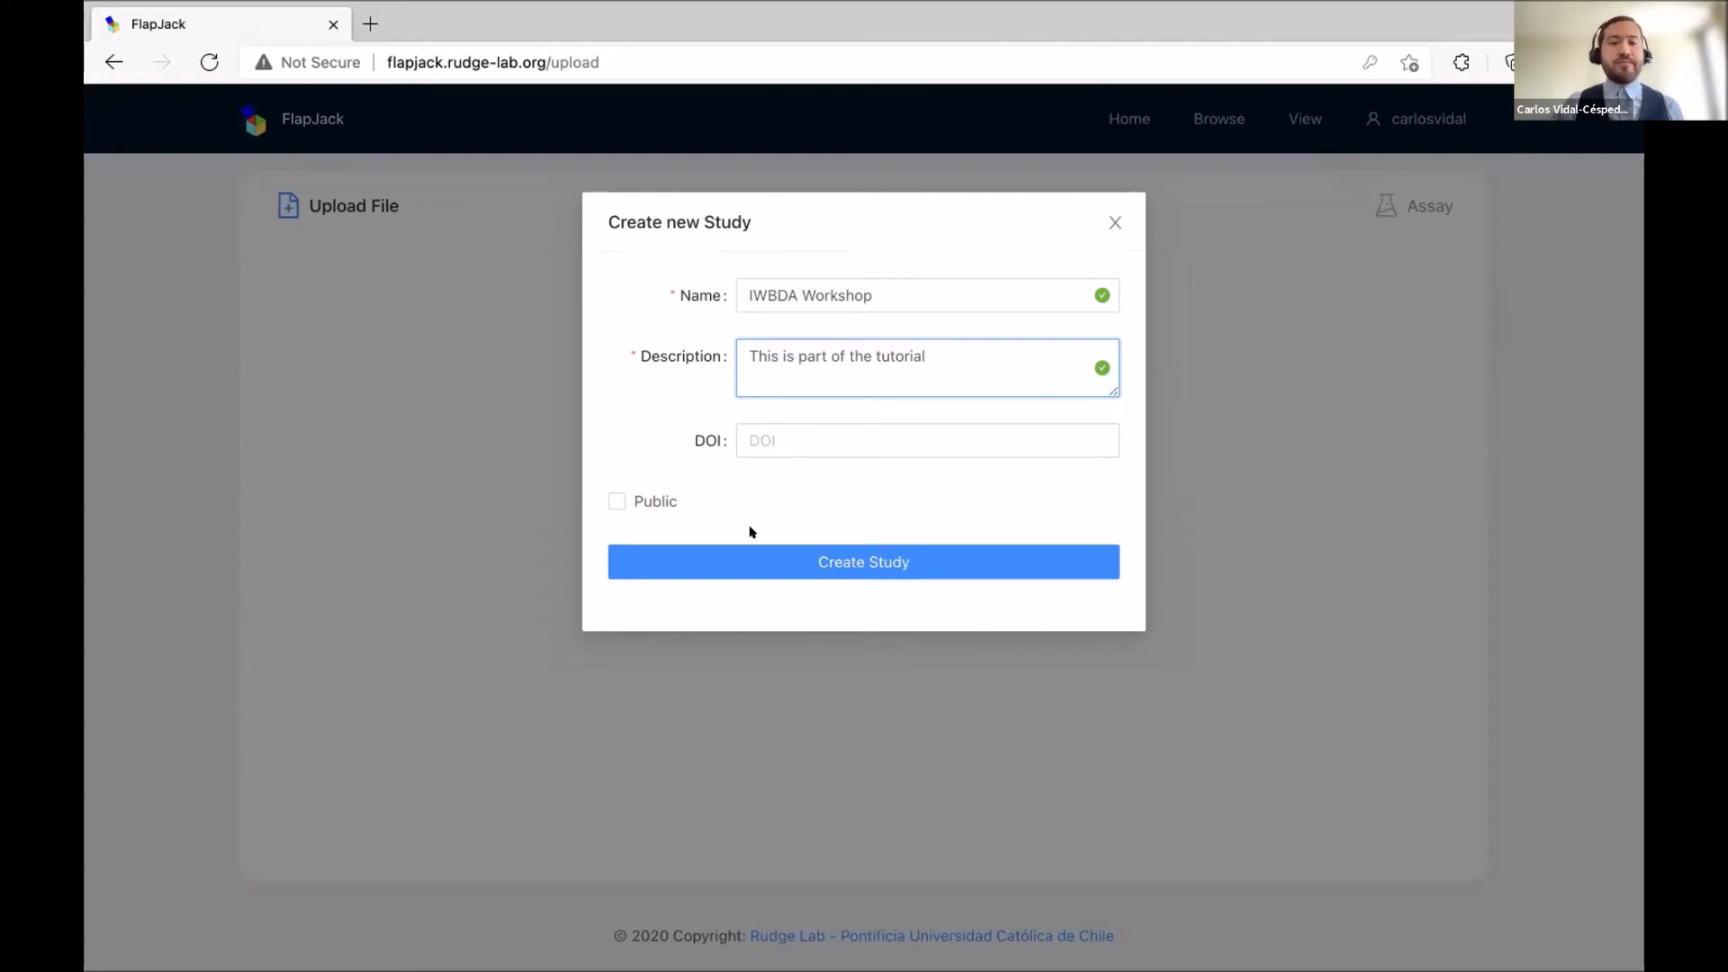
left_click(739, 561)
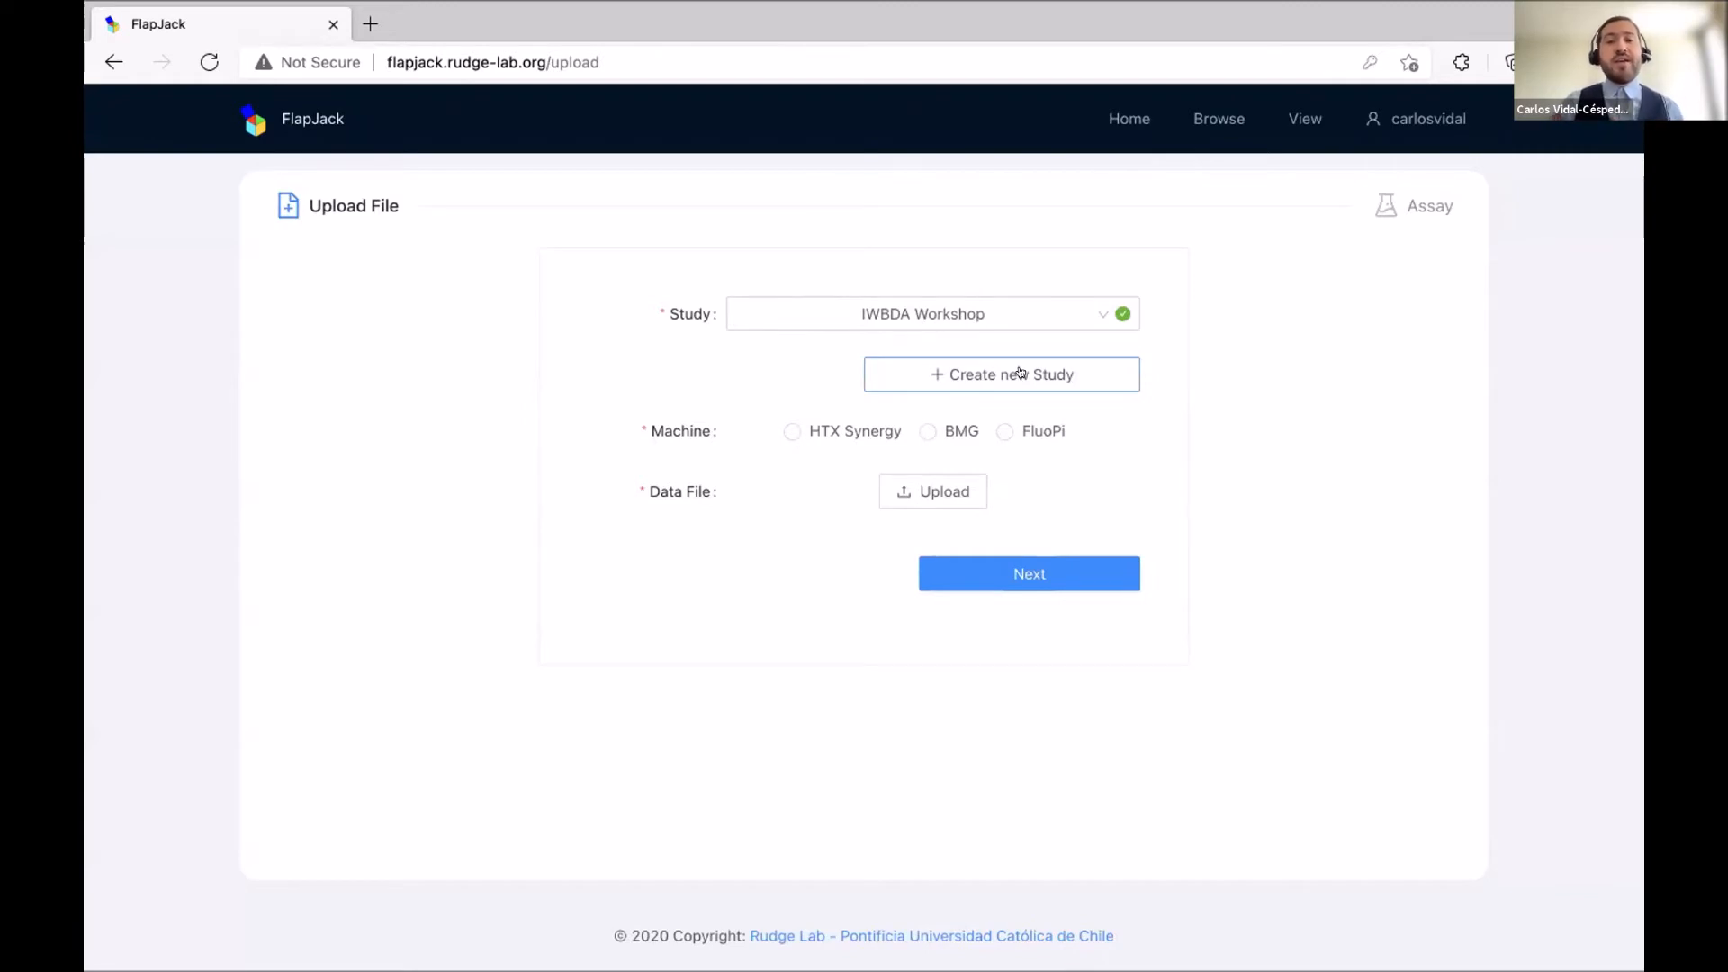
Set the machine to HTX Synergy and choose IWBDA Edited File.xlsx from the Desktop as the data file.
left_click(791, 431)
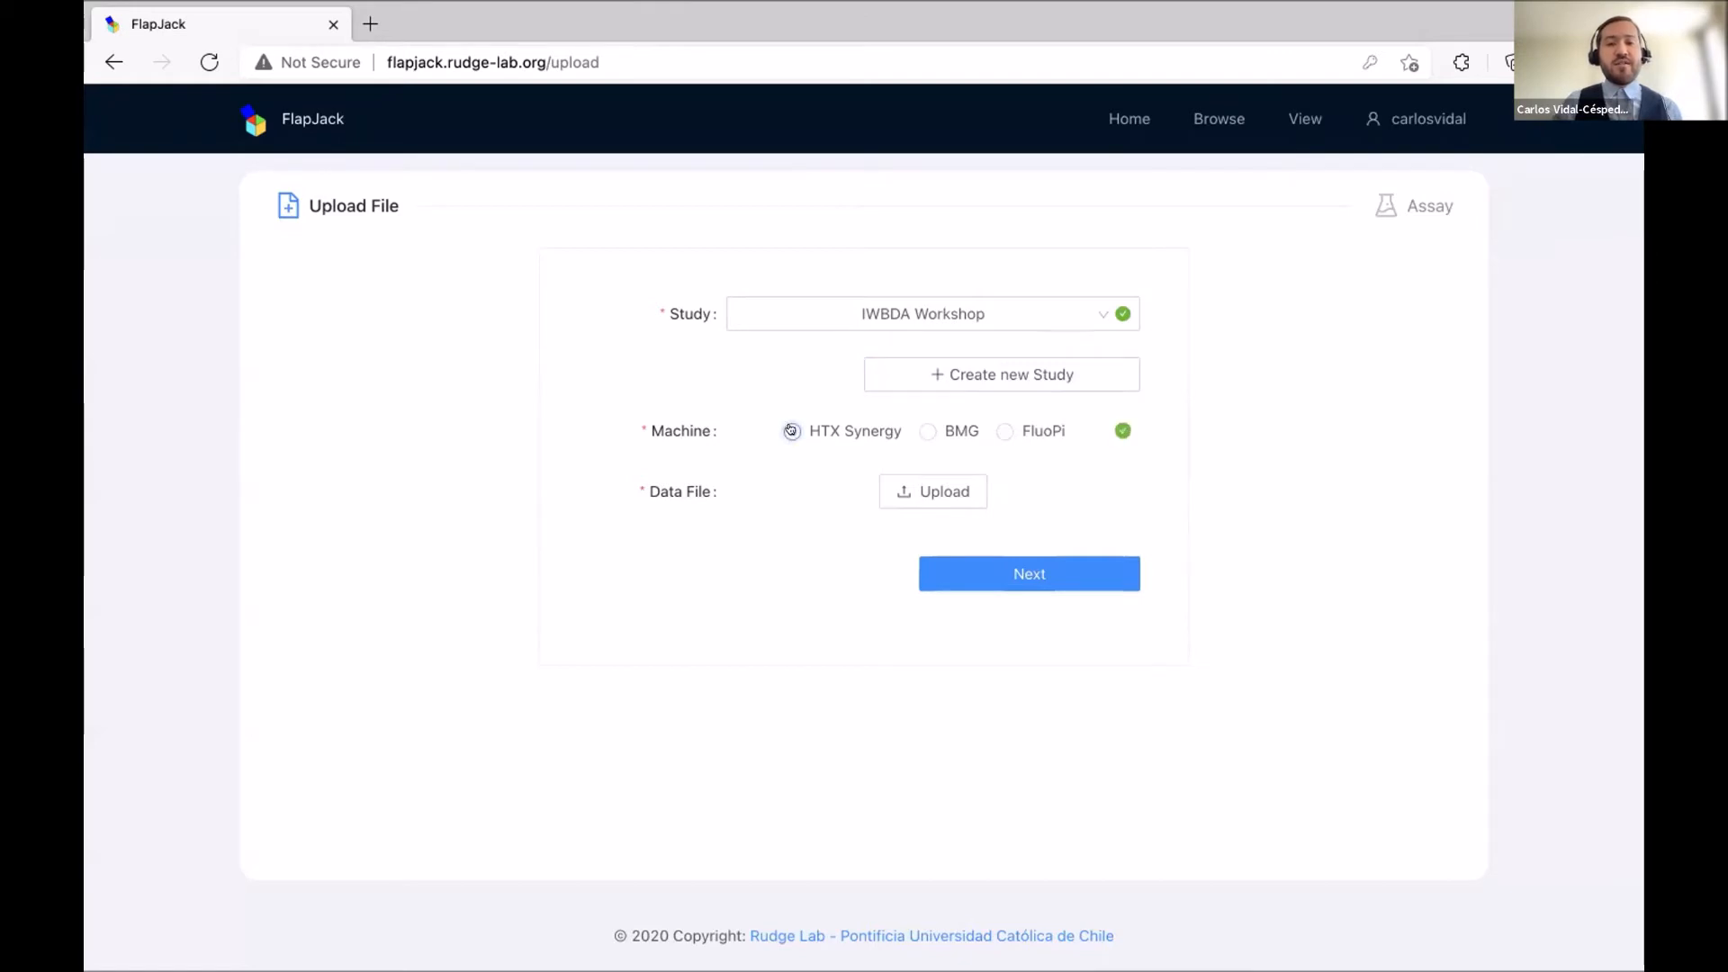
left_click(935, 494)
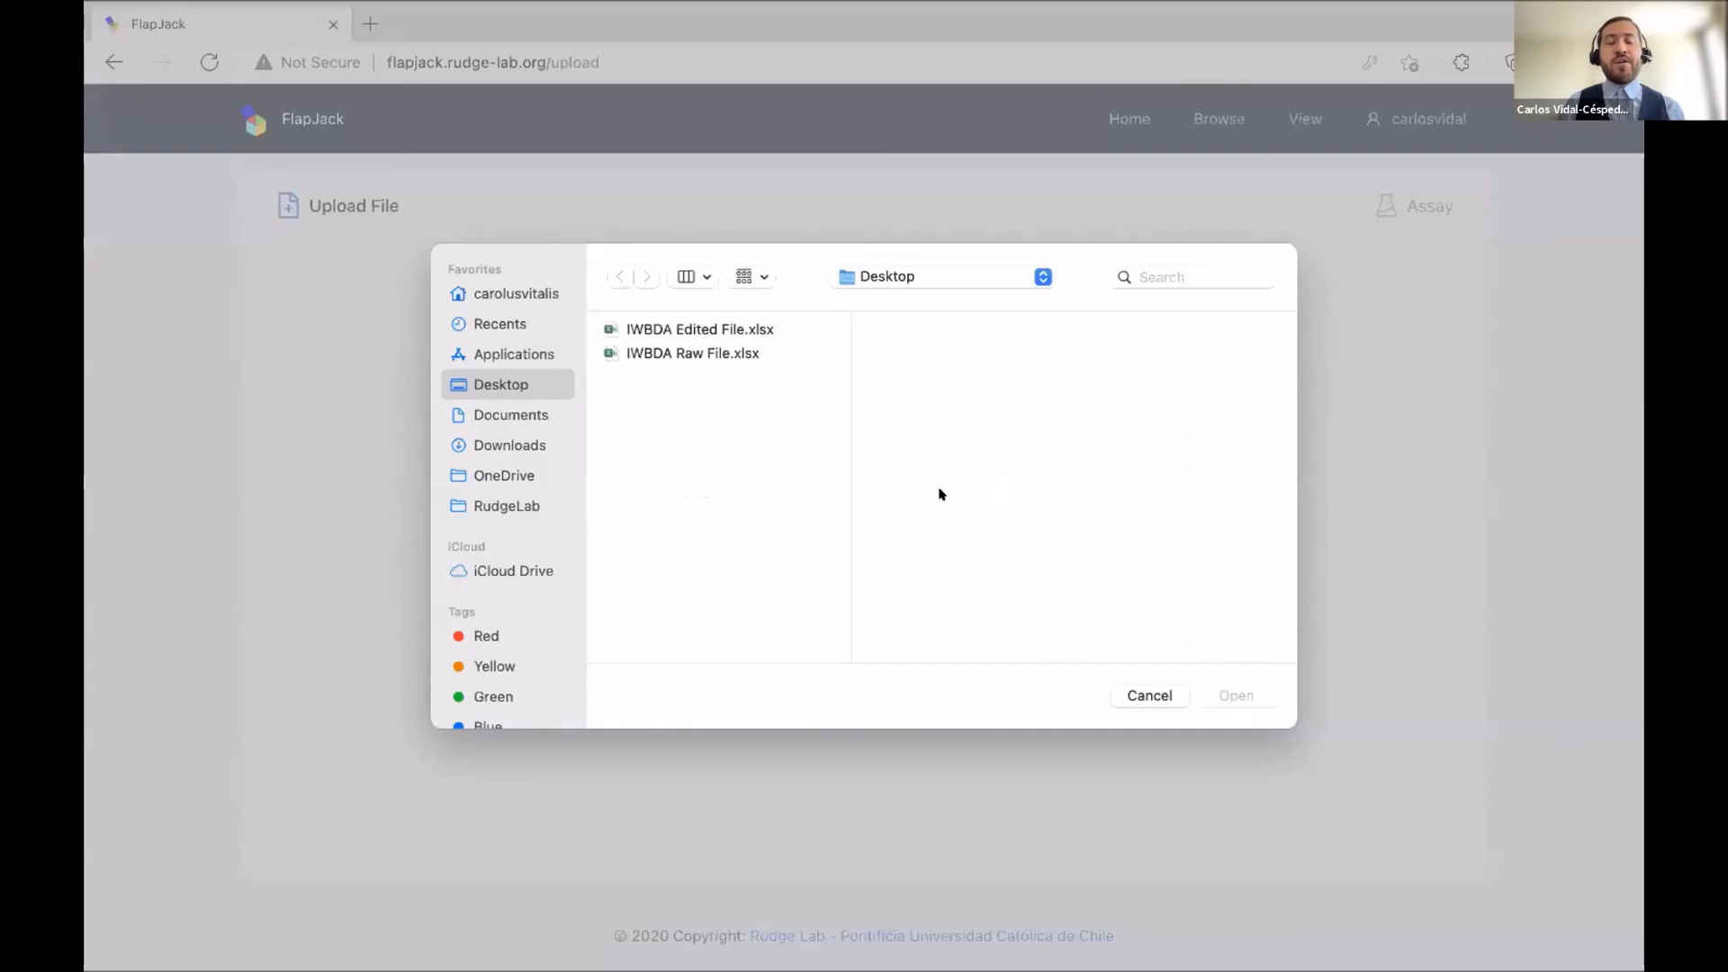
left_click(736, 329)
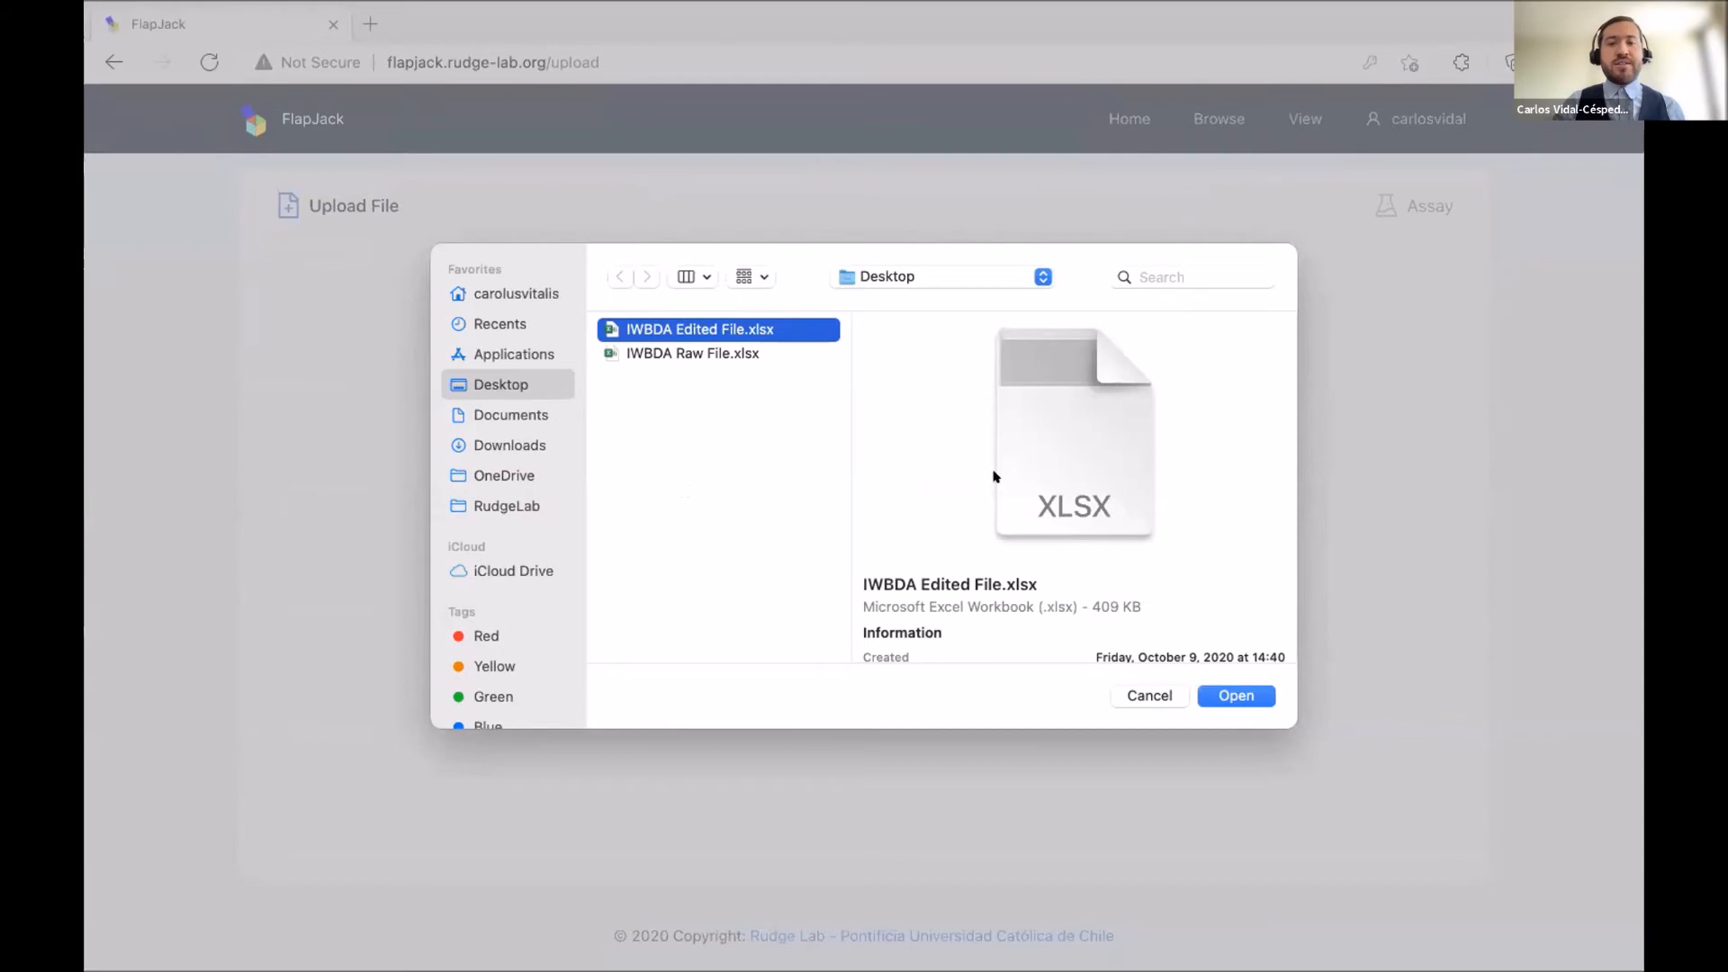
key("ctrl+Right")
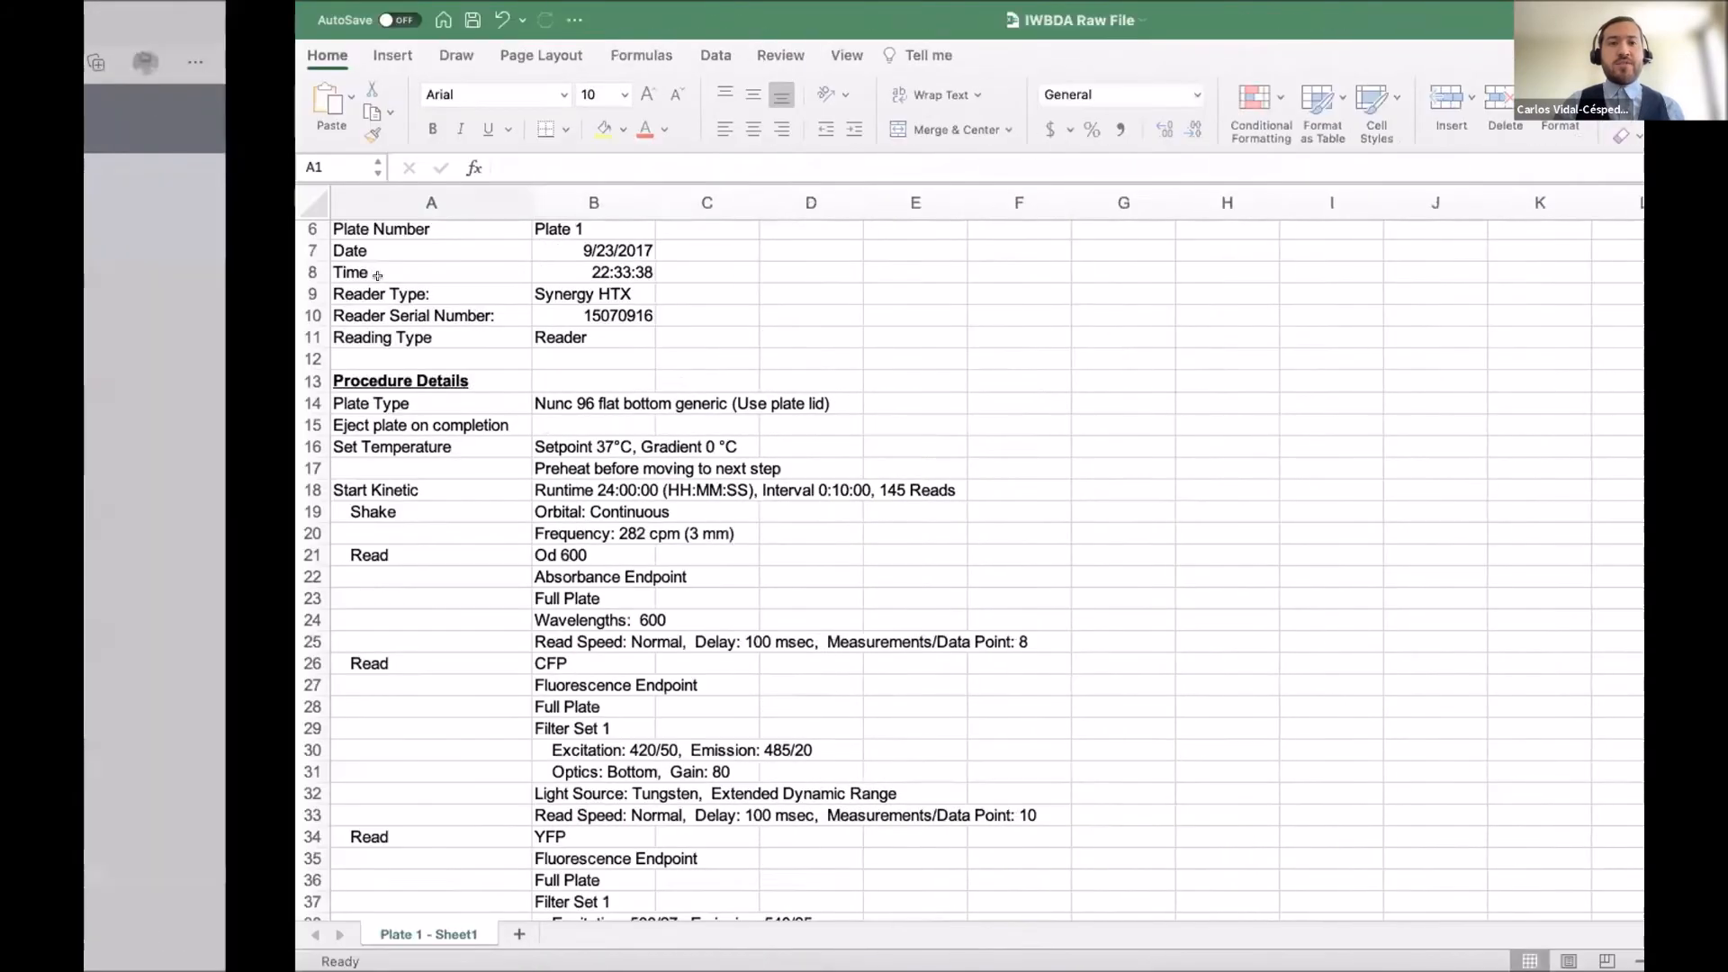
mouse_move(91, 20)
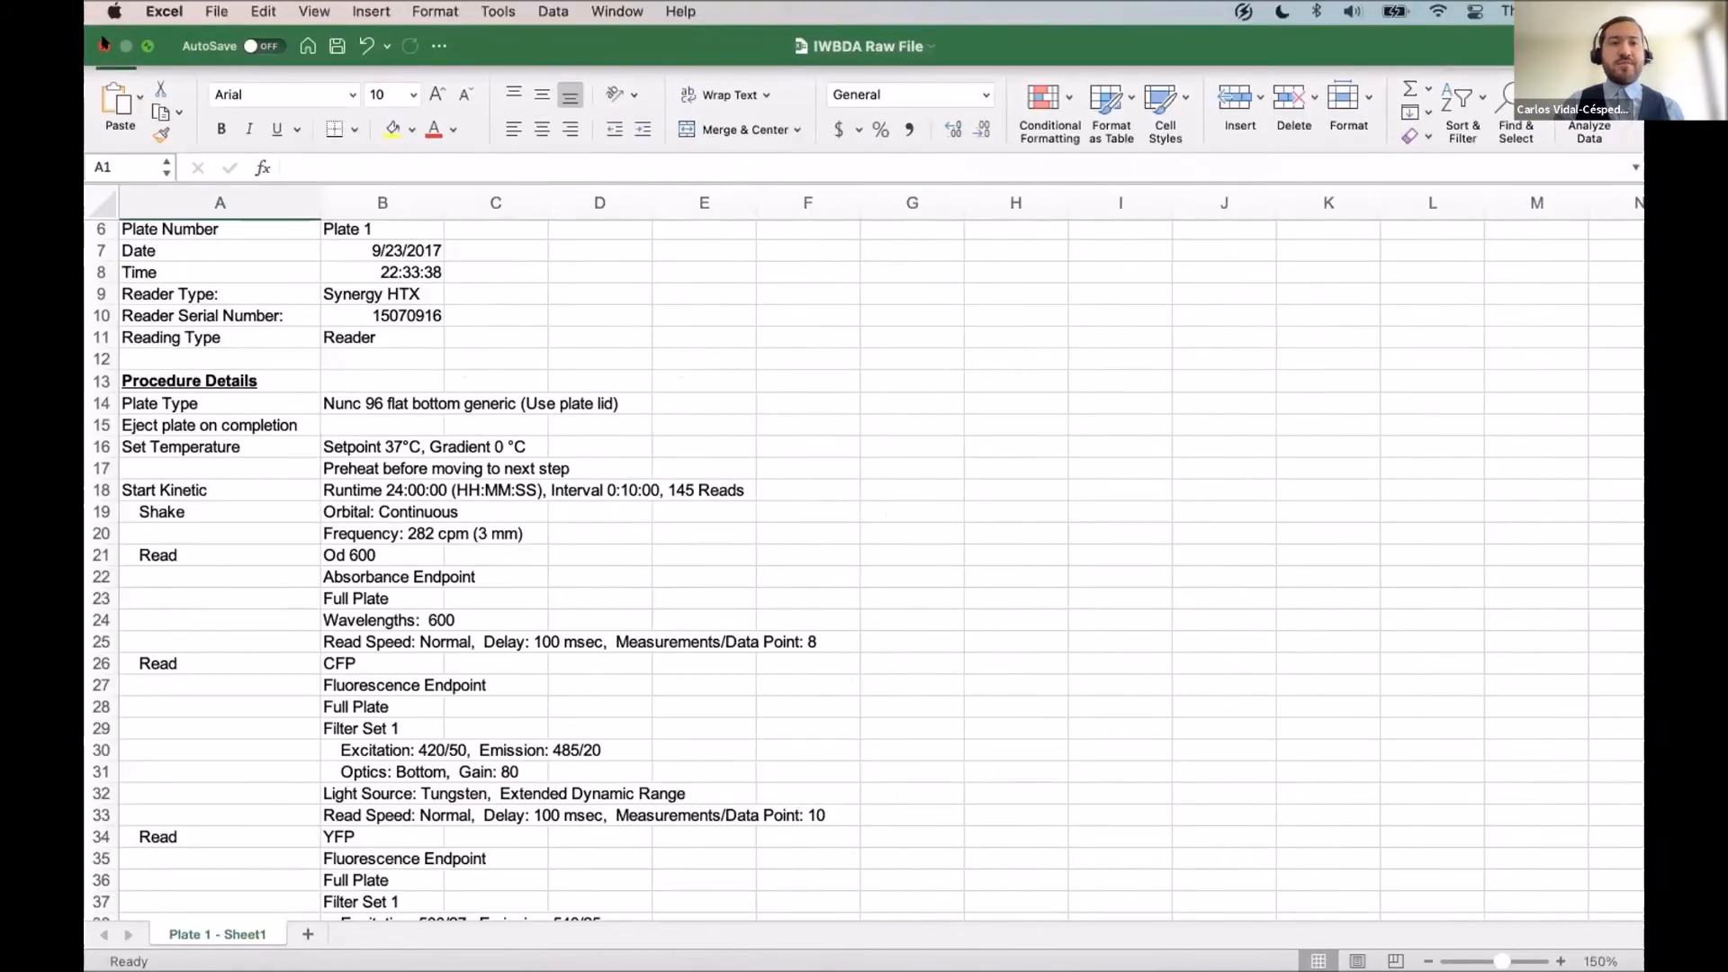
key("ctrl+Right")
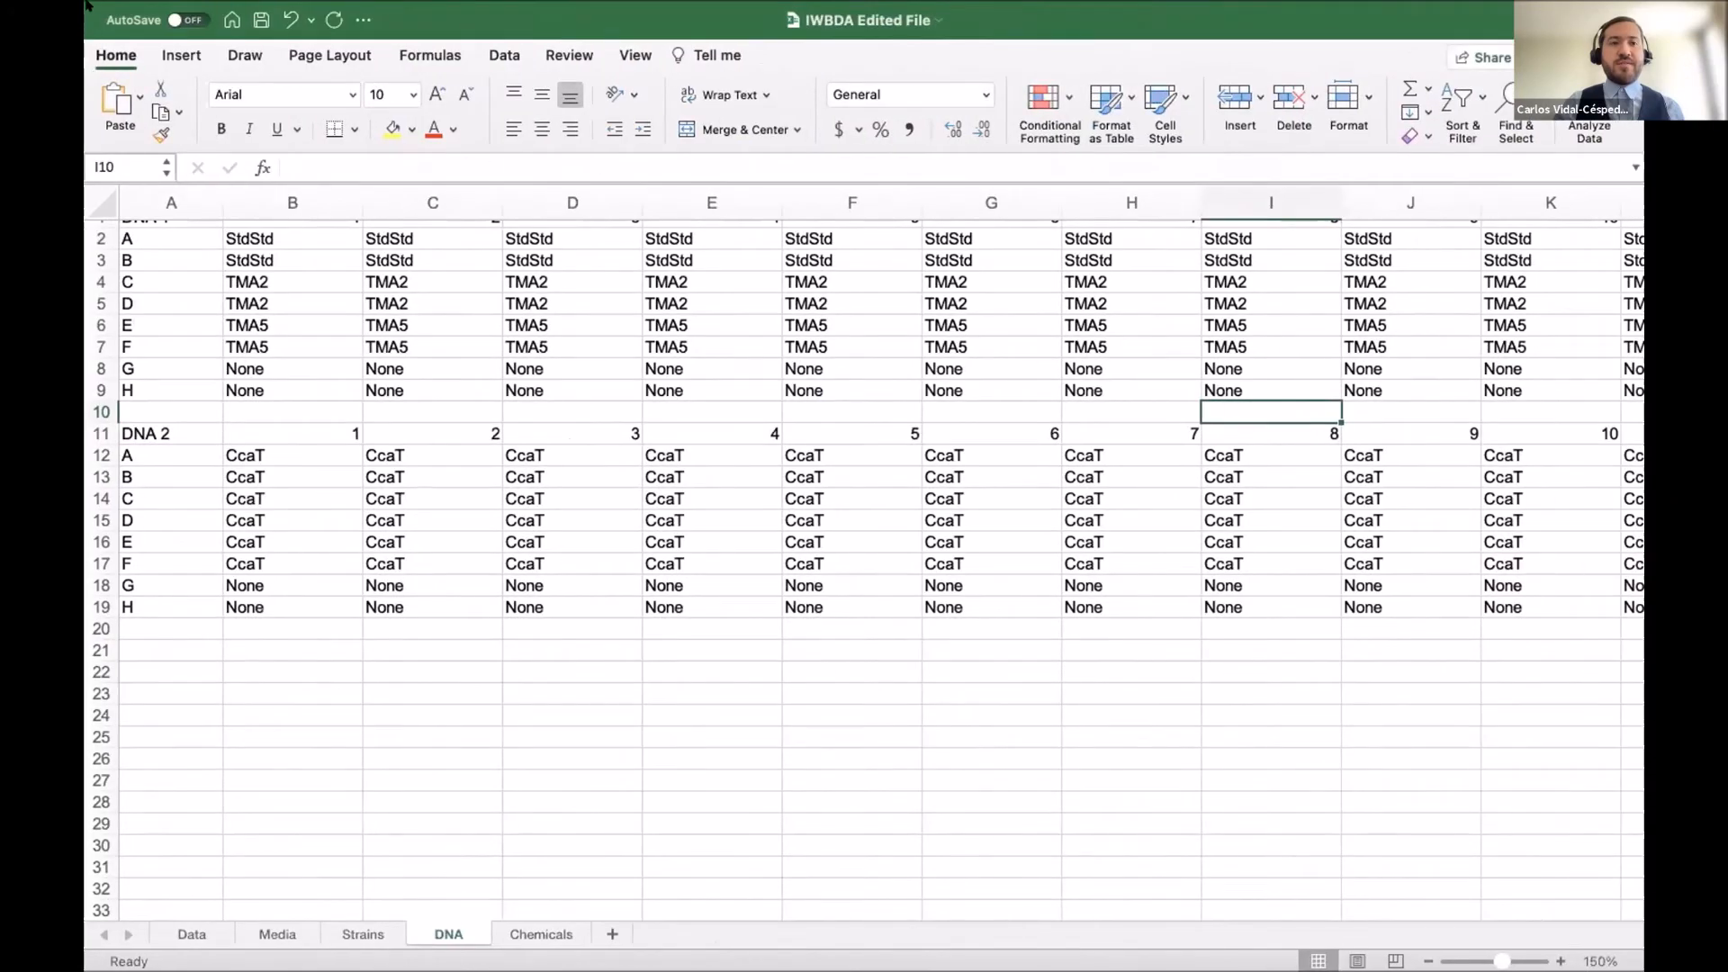
left_click(99, 45)
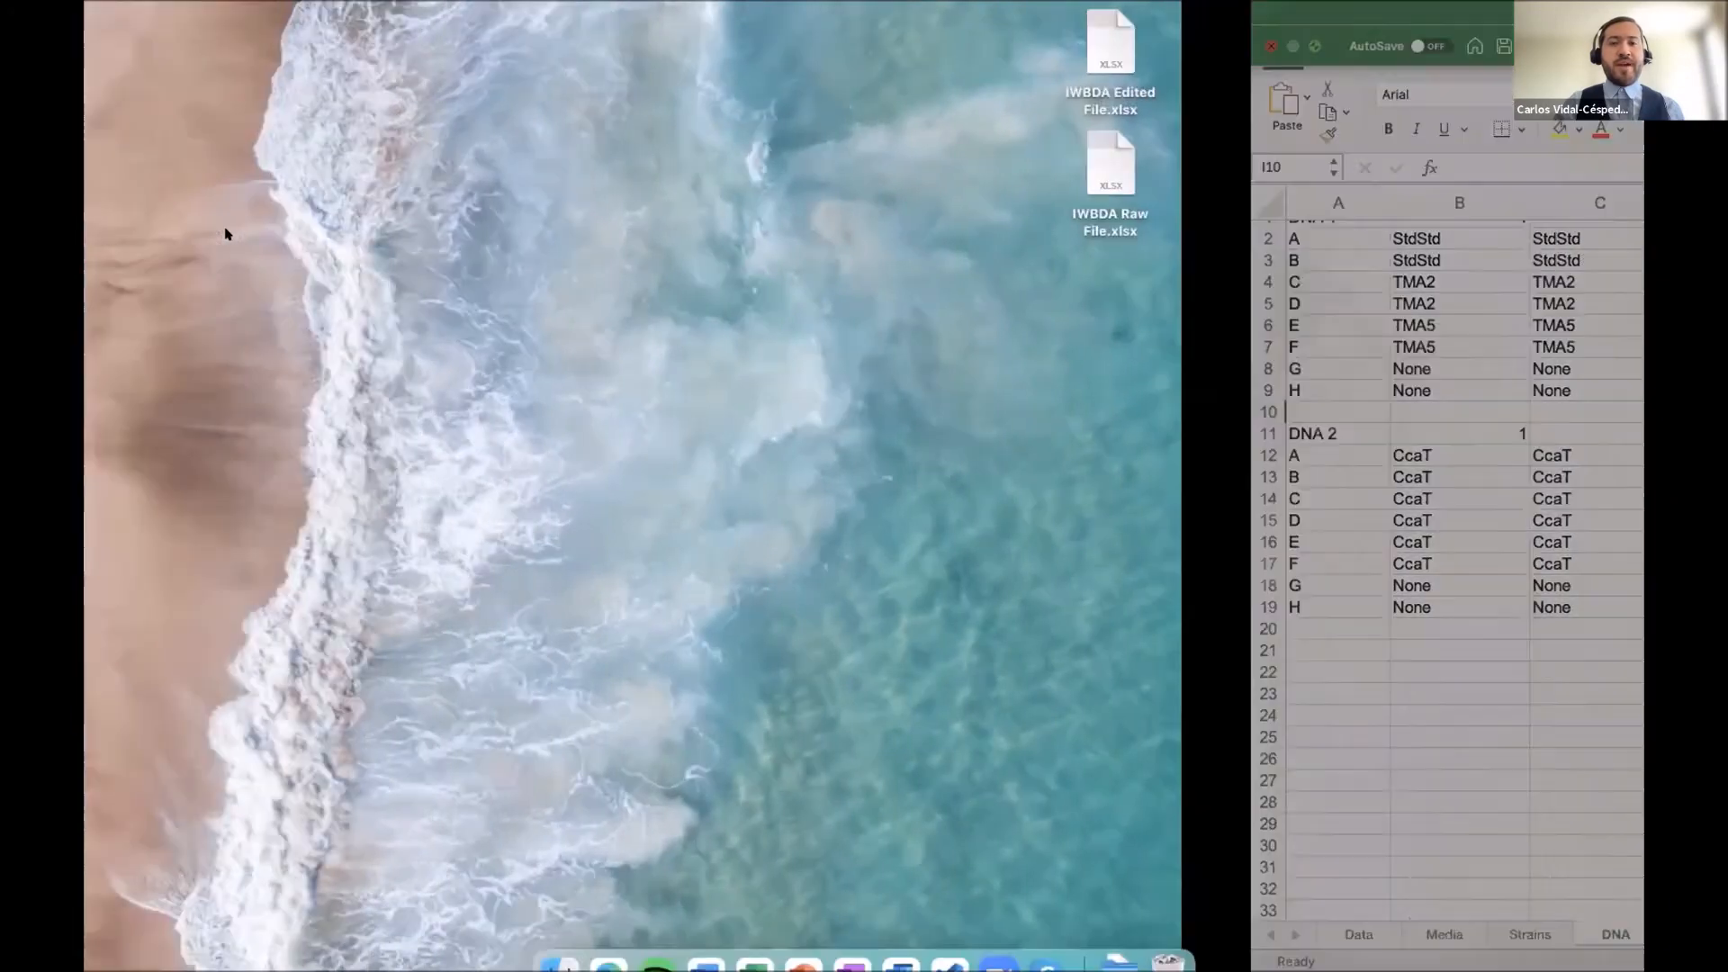
key("ctrl+Right")
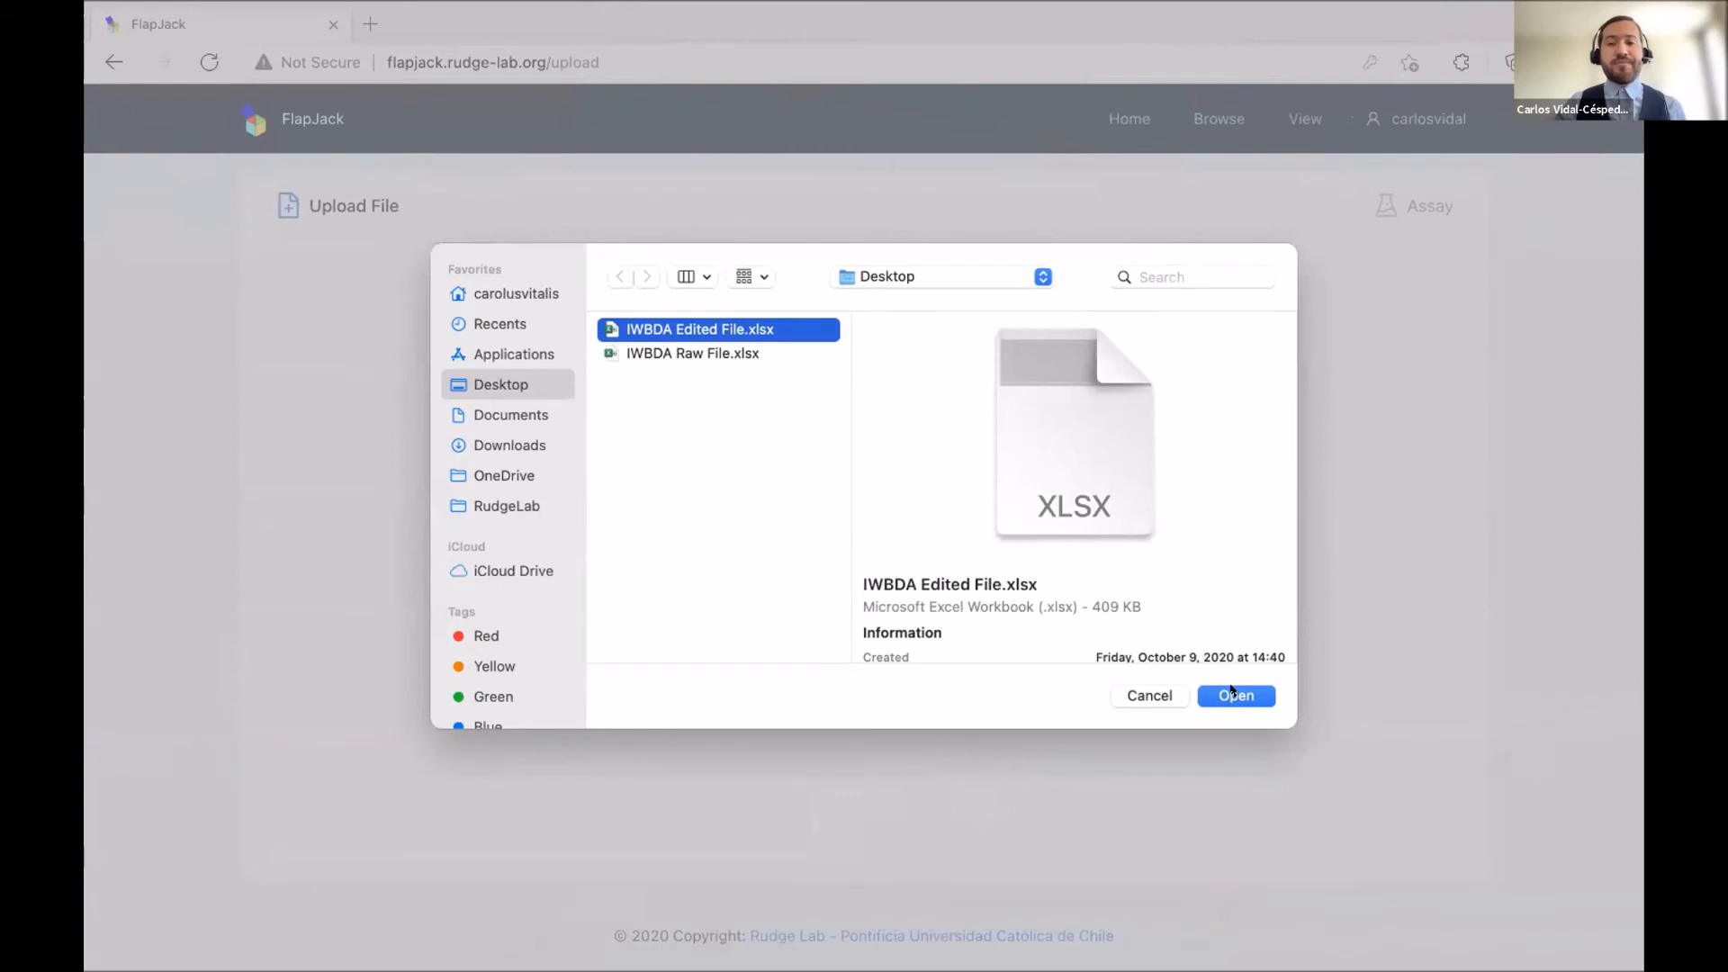
Attach IWBDA Edited File.xlsx and submit assay 'Assay 1', described 'This is the first assay', at 37 °C.
left_click(1232, 693)
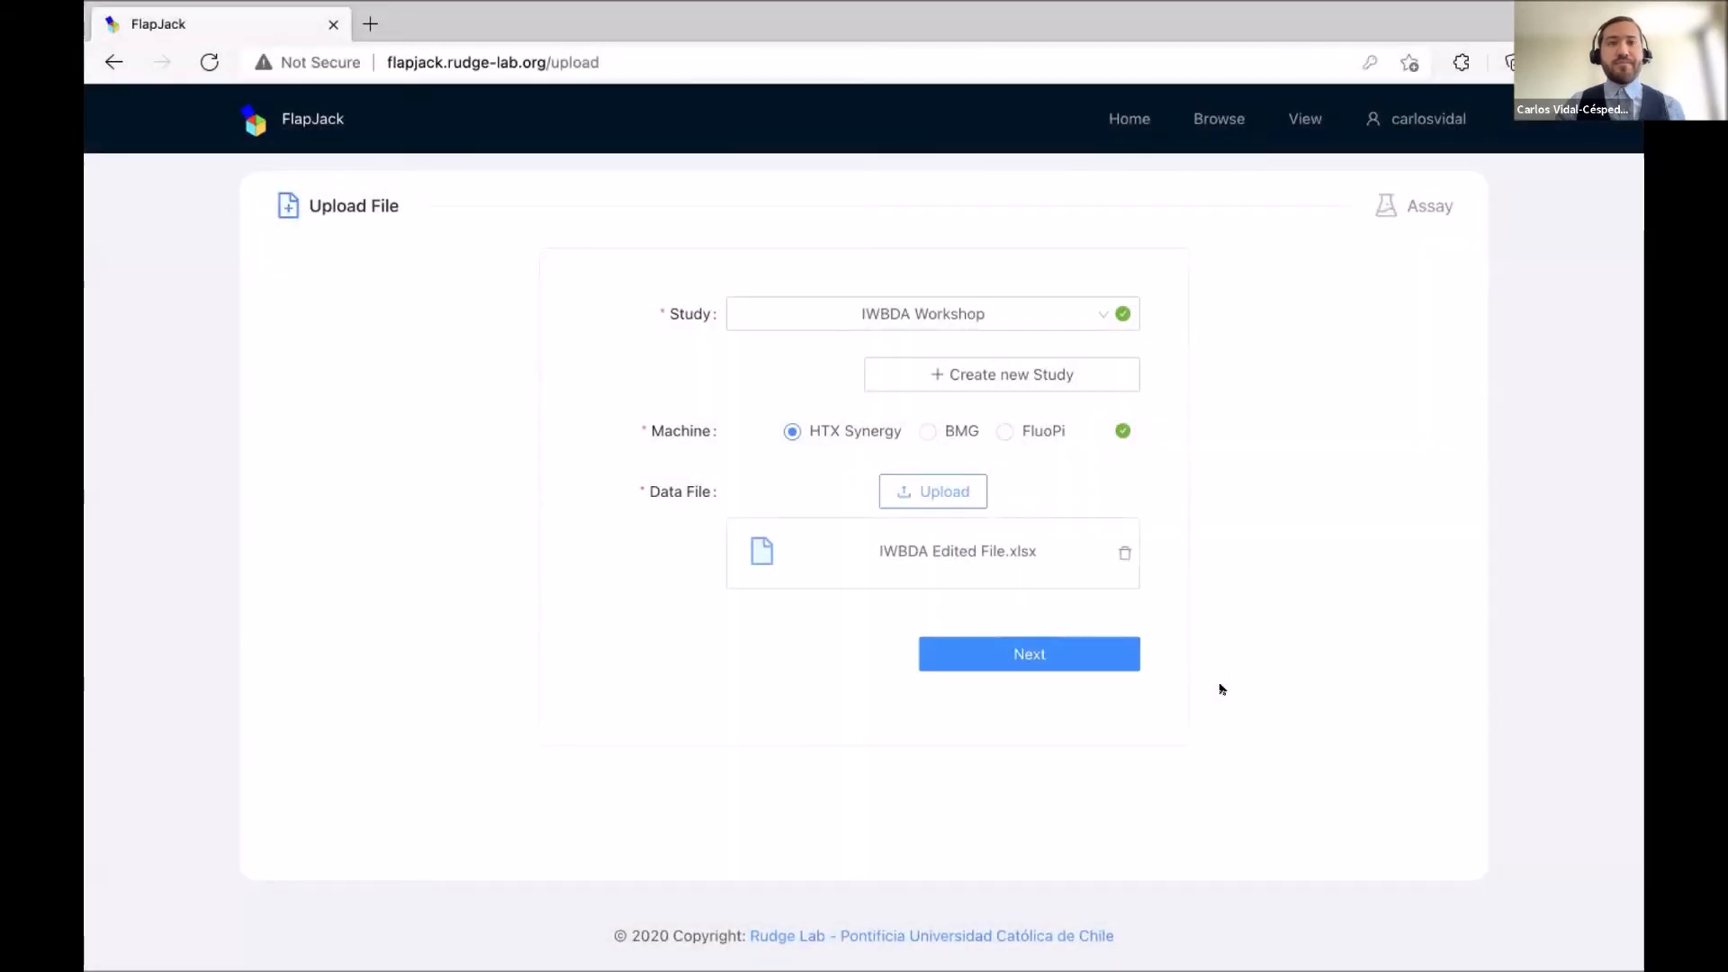
left_click(1017, 644)
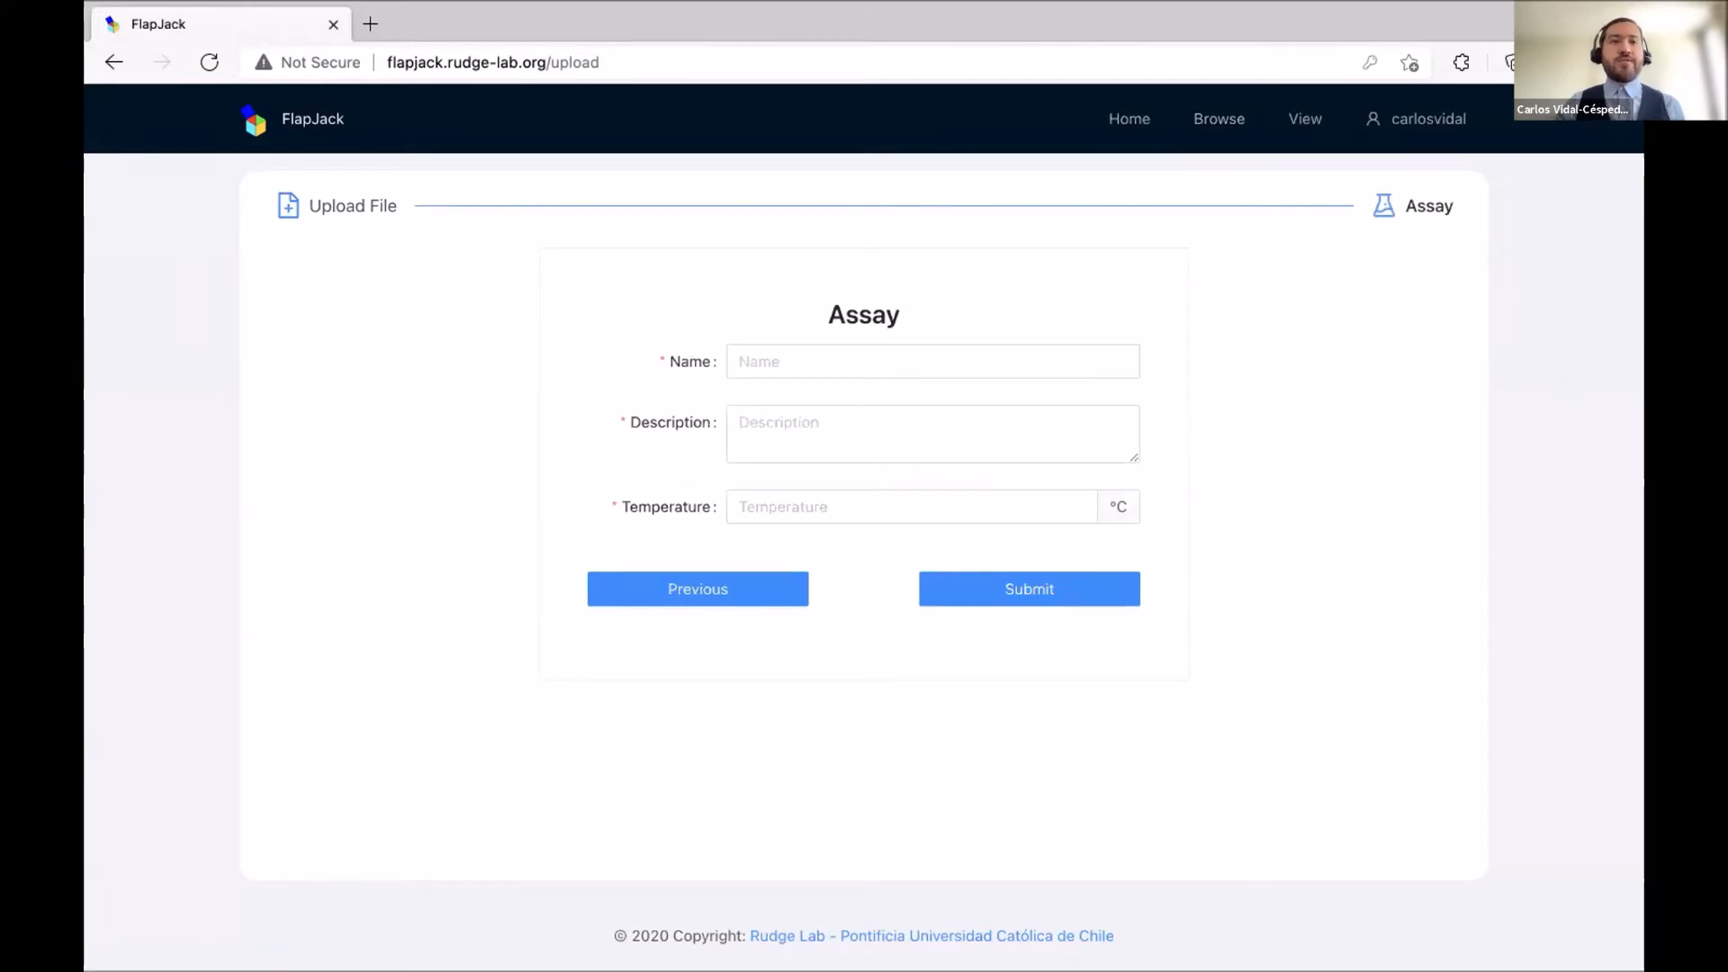
left_click(911, 353)
type("Assay 1")
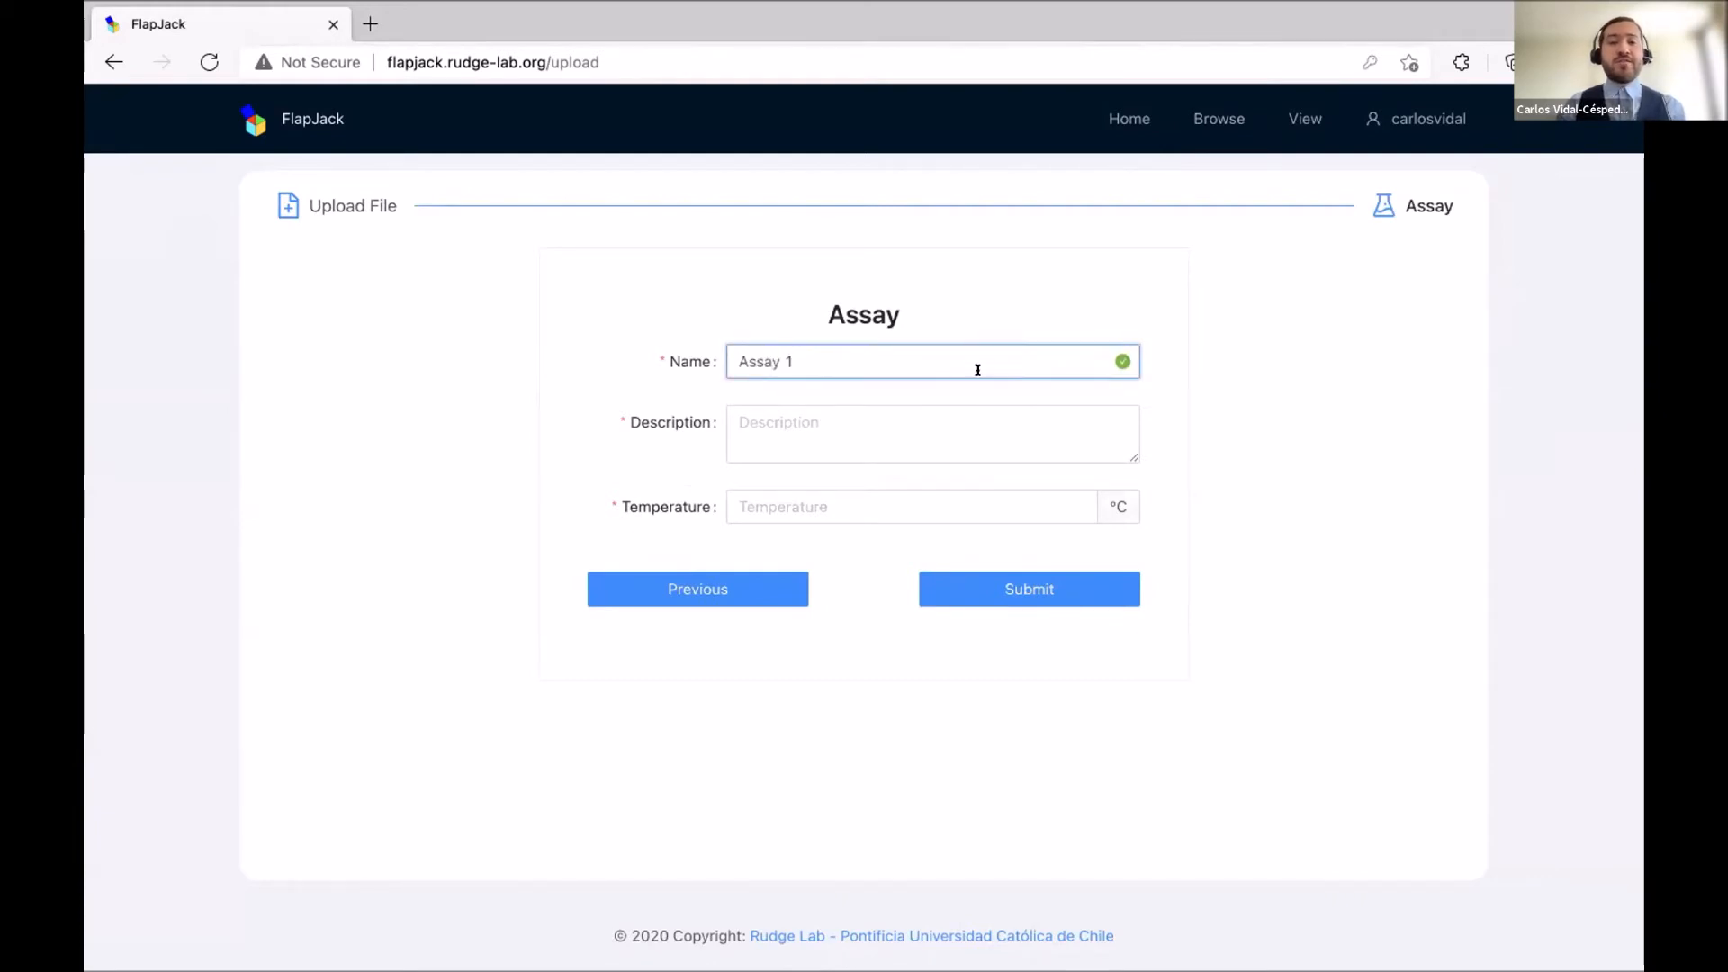
left_click(926, 420)
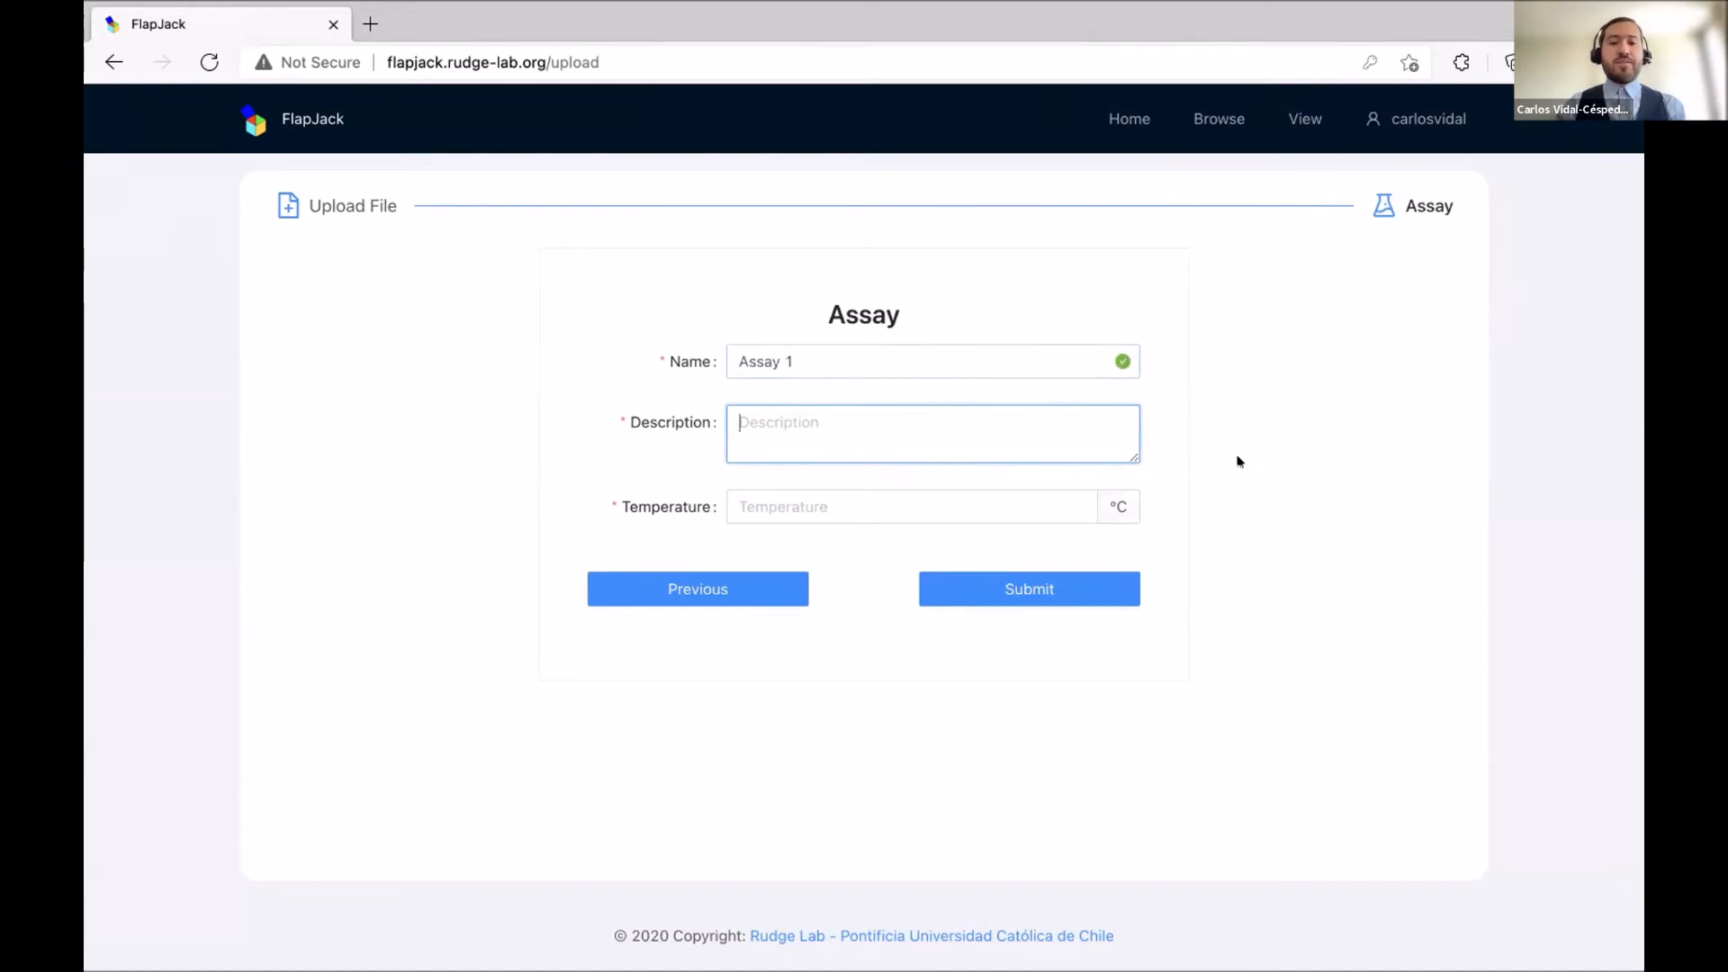
type("T")
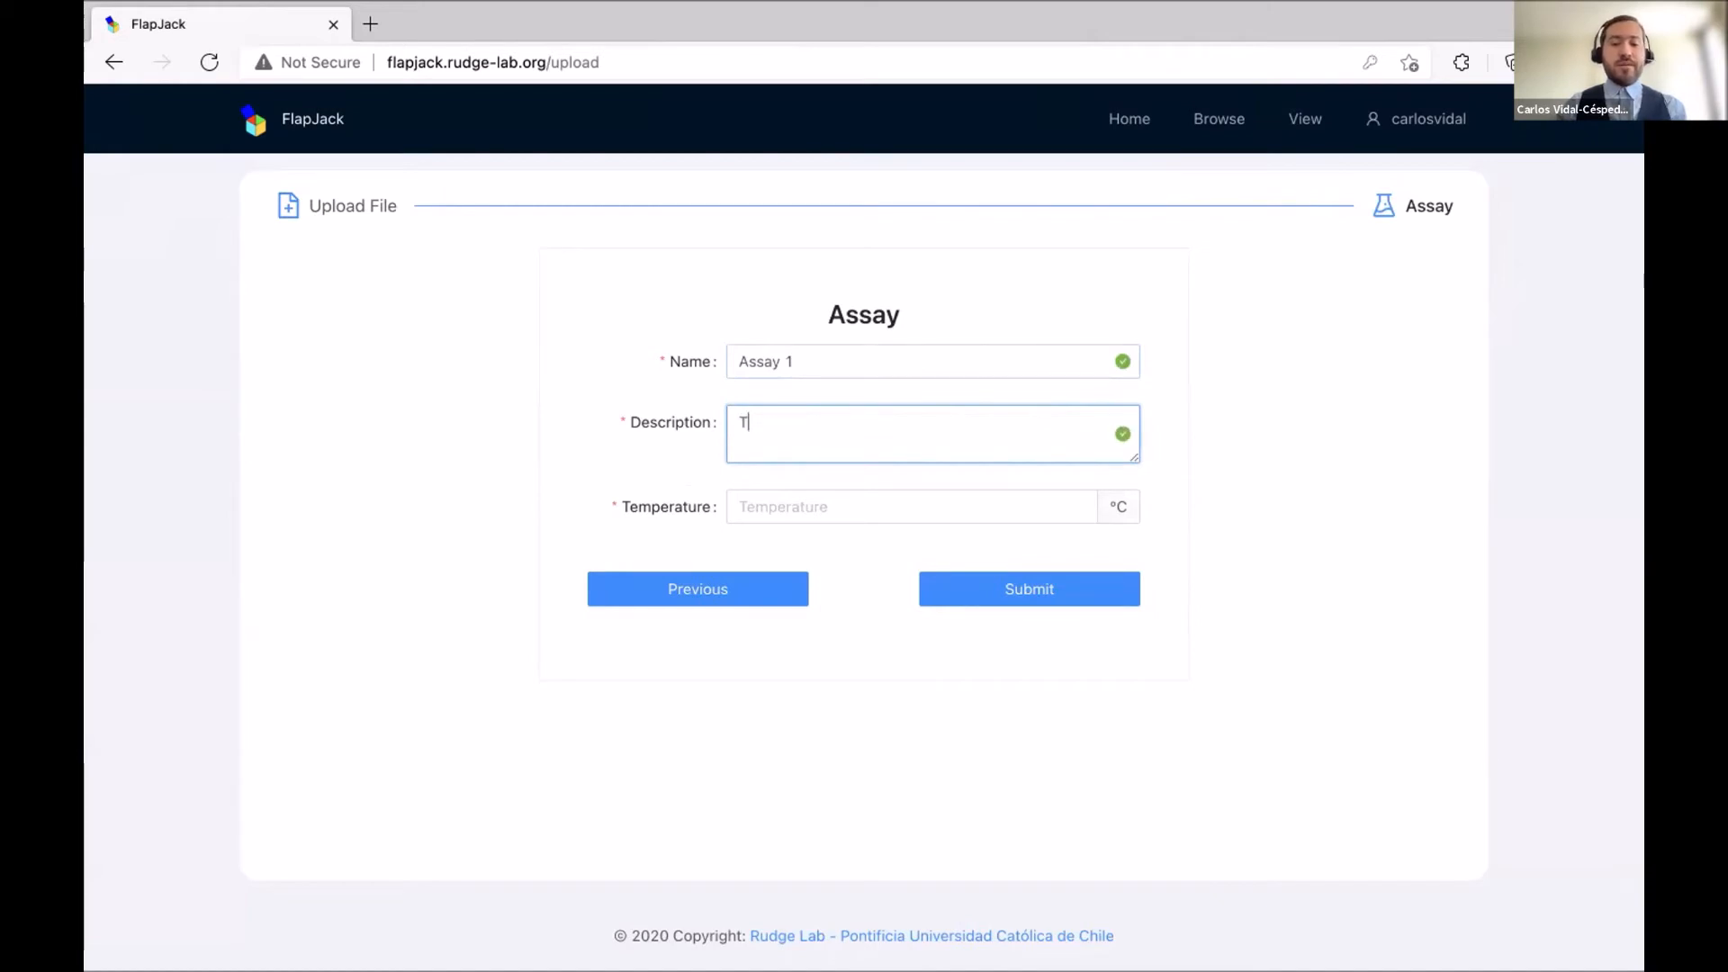
type("his is the first assay")
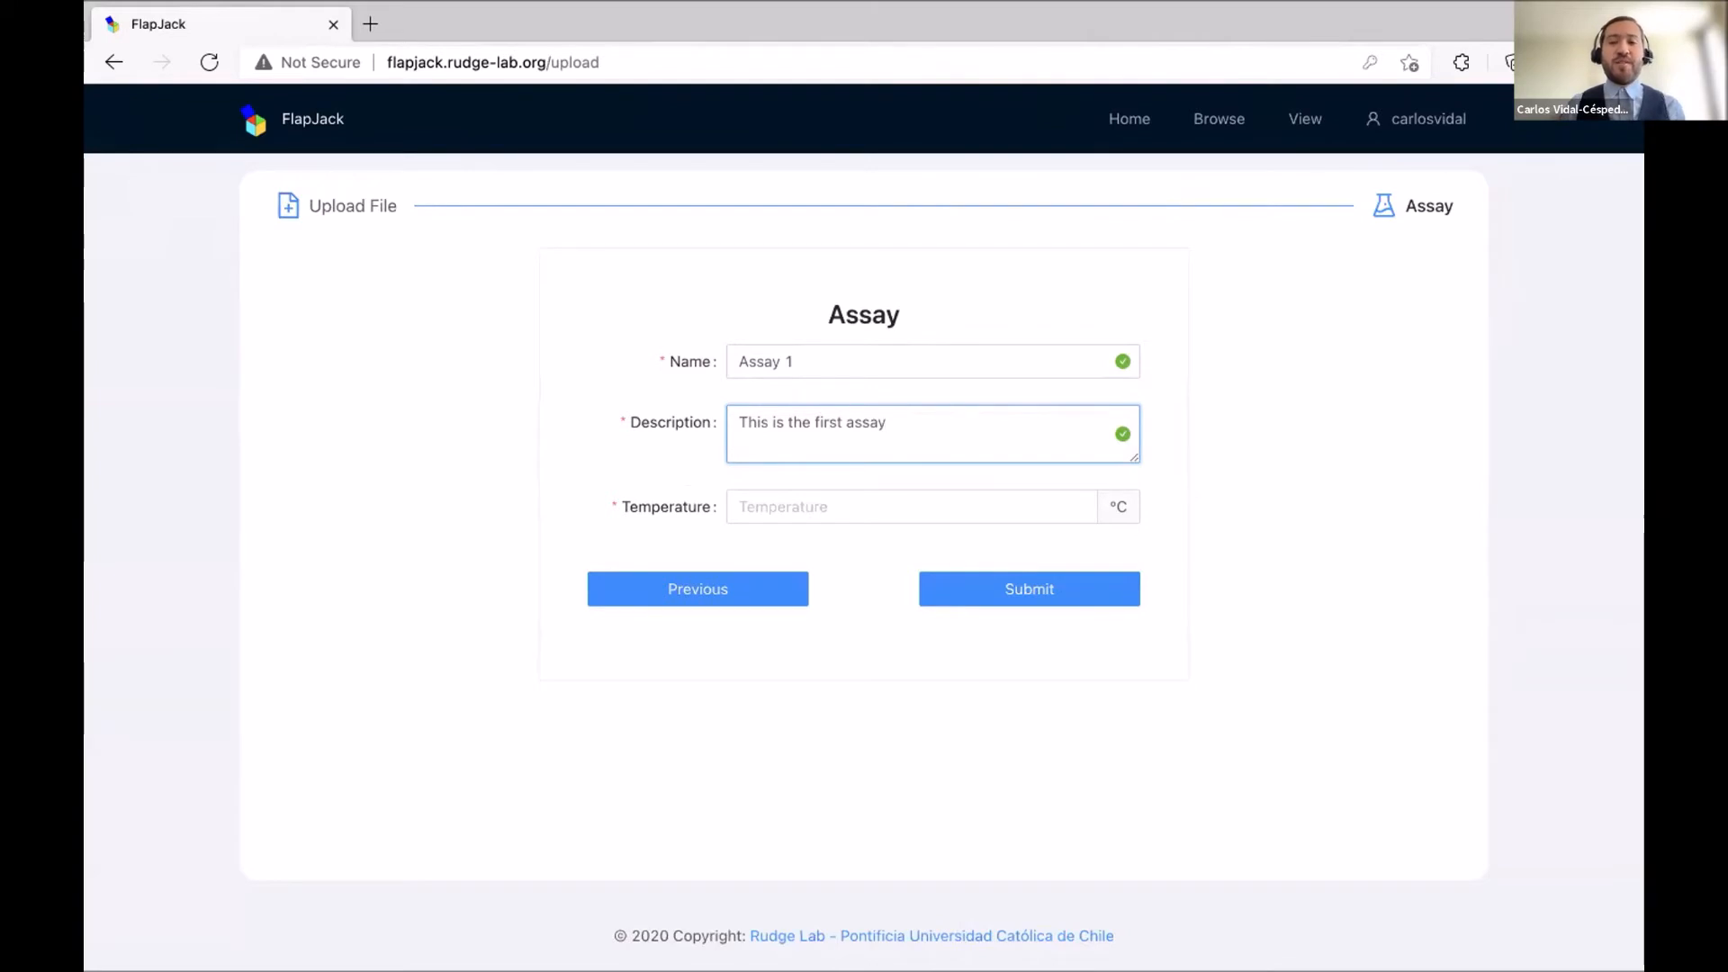
left_click(996, 510)
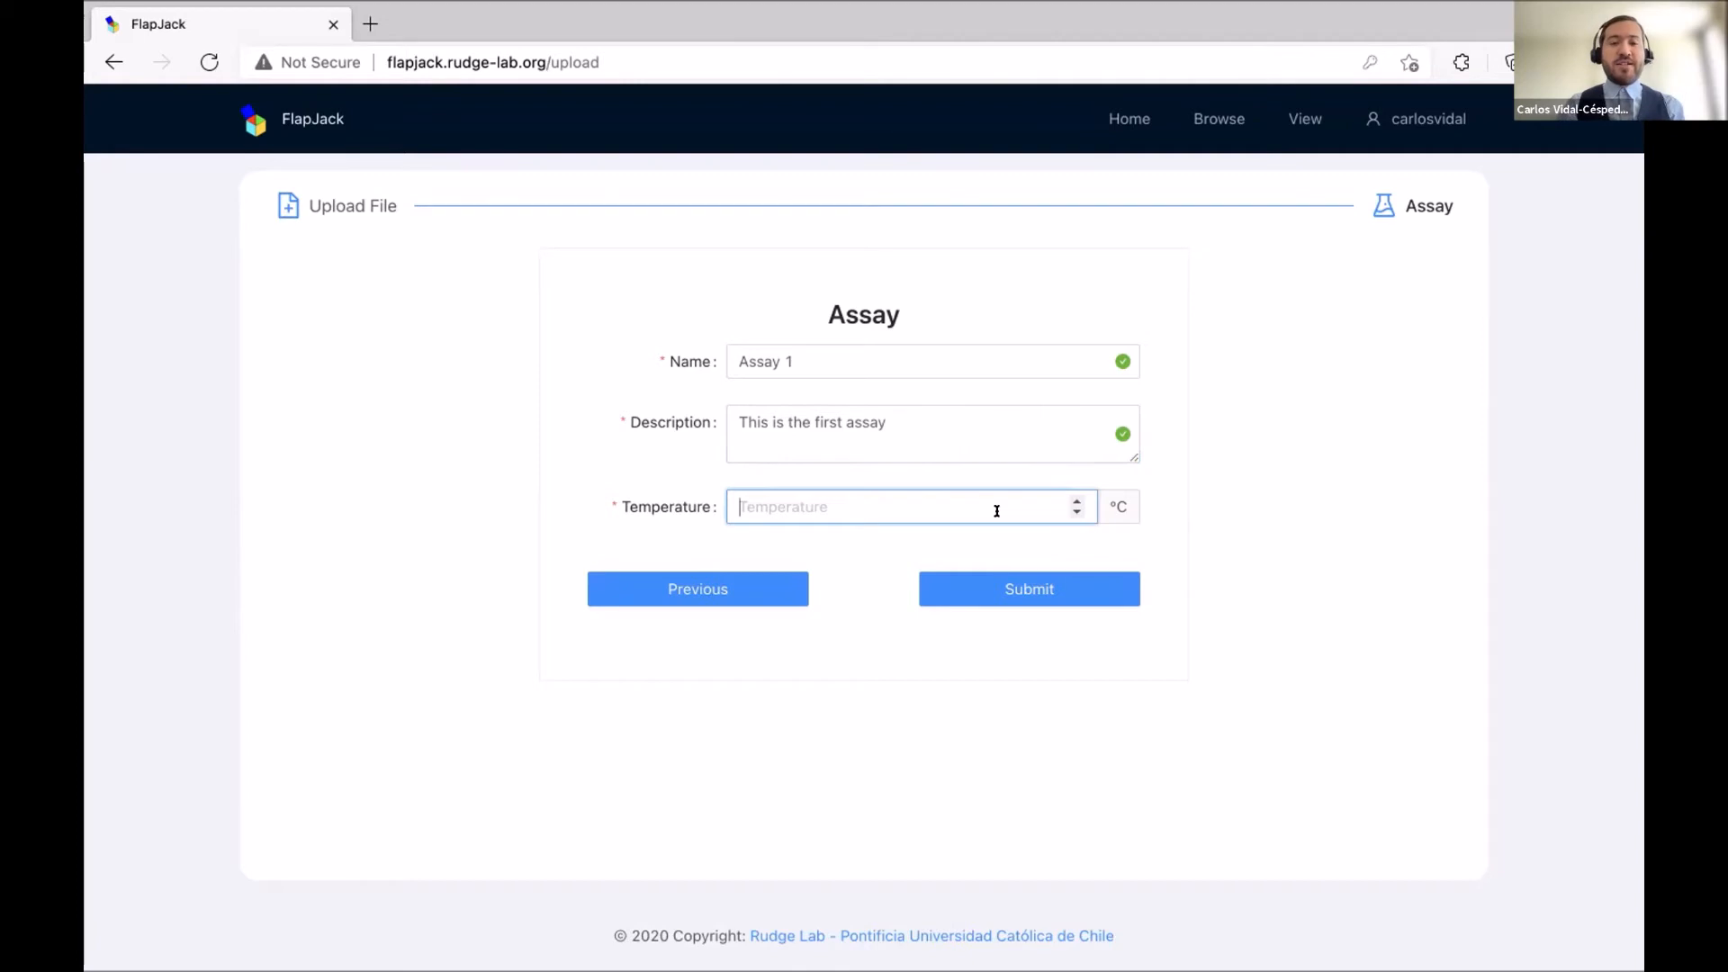
type("37")
left_click(1257, 578)
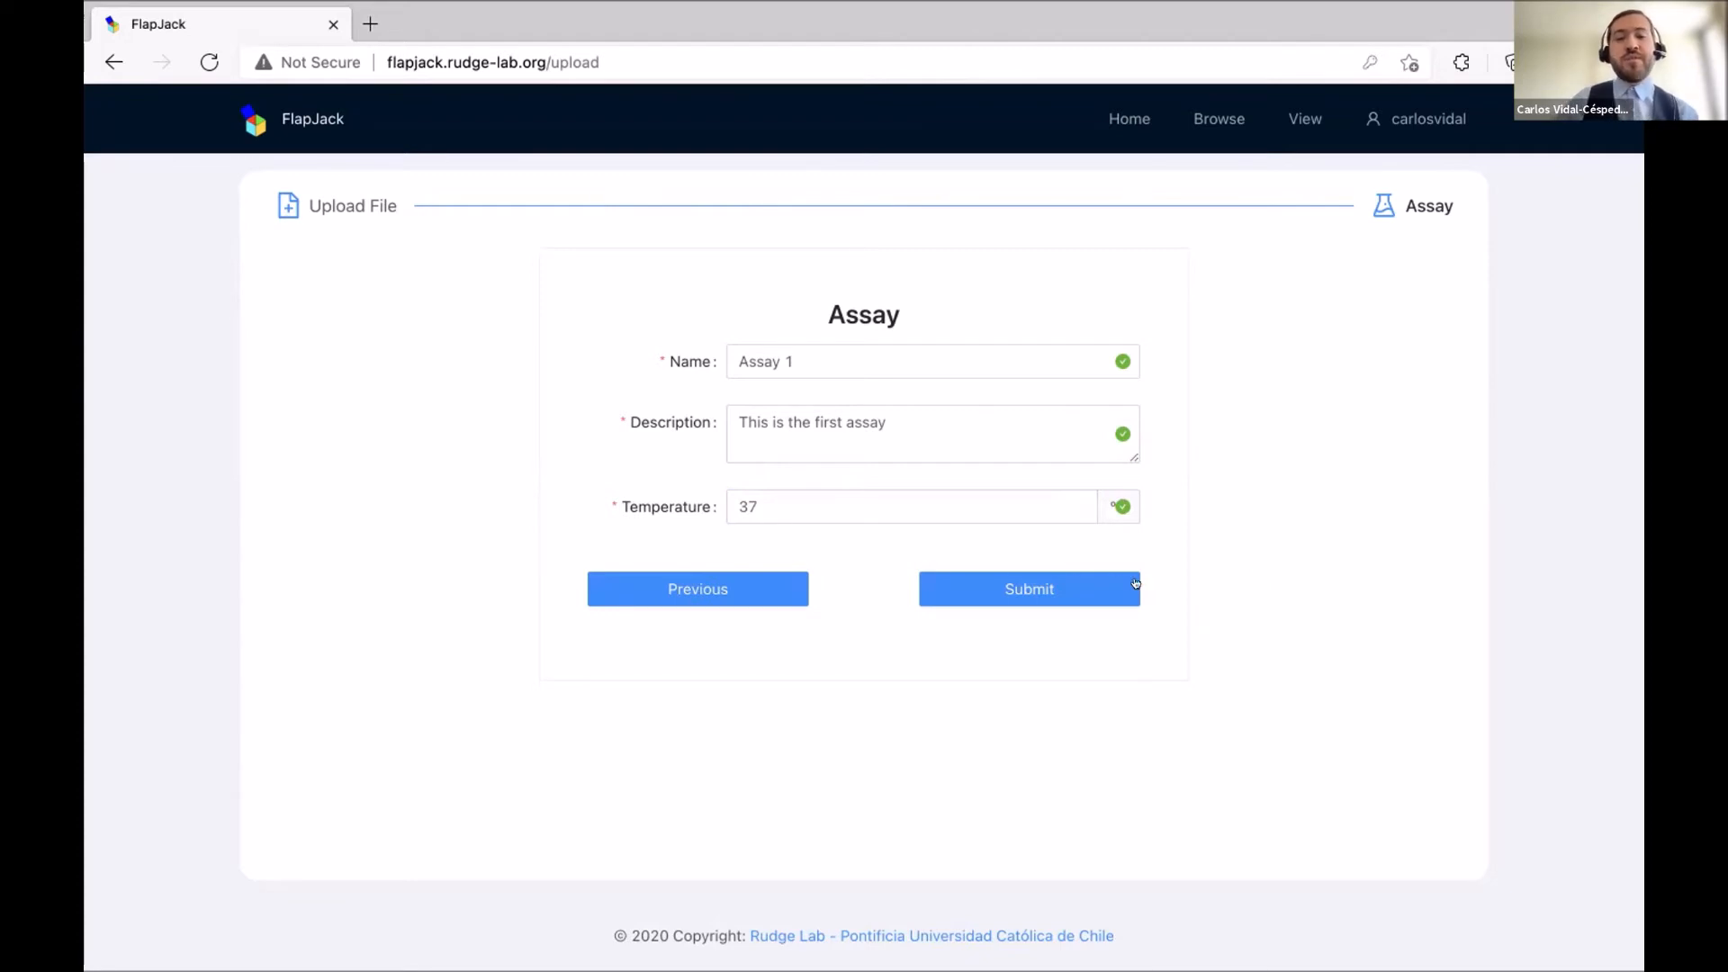
left_click(1067, 587)
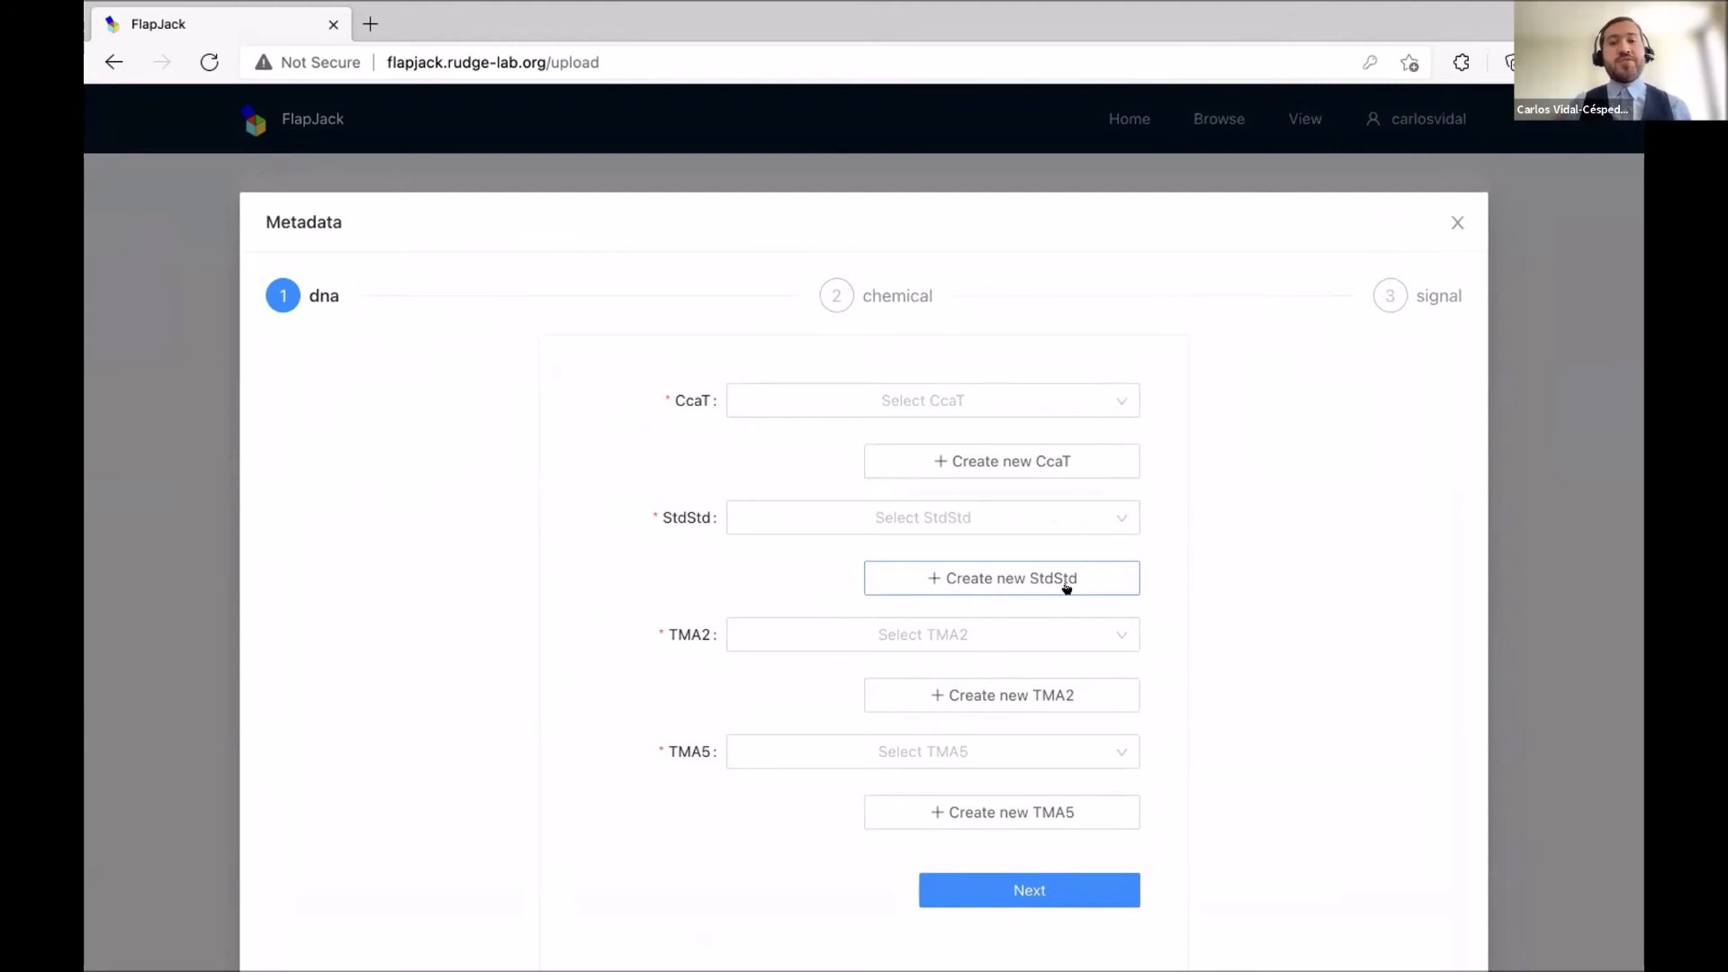
Assign the existing CcaT DNA to the CcaT field and discard the new-DNA form.
left_click(1118, 392)
scroll(1015, 532, "down", 2)
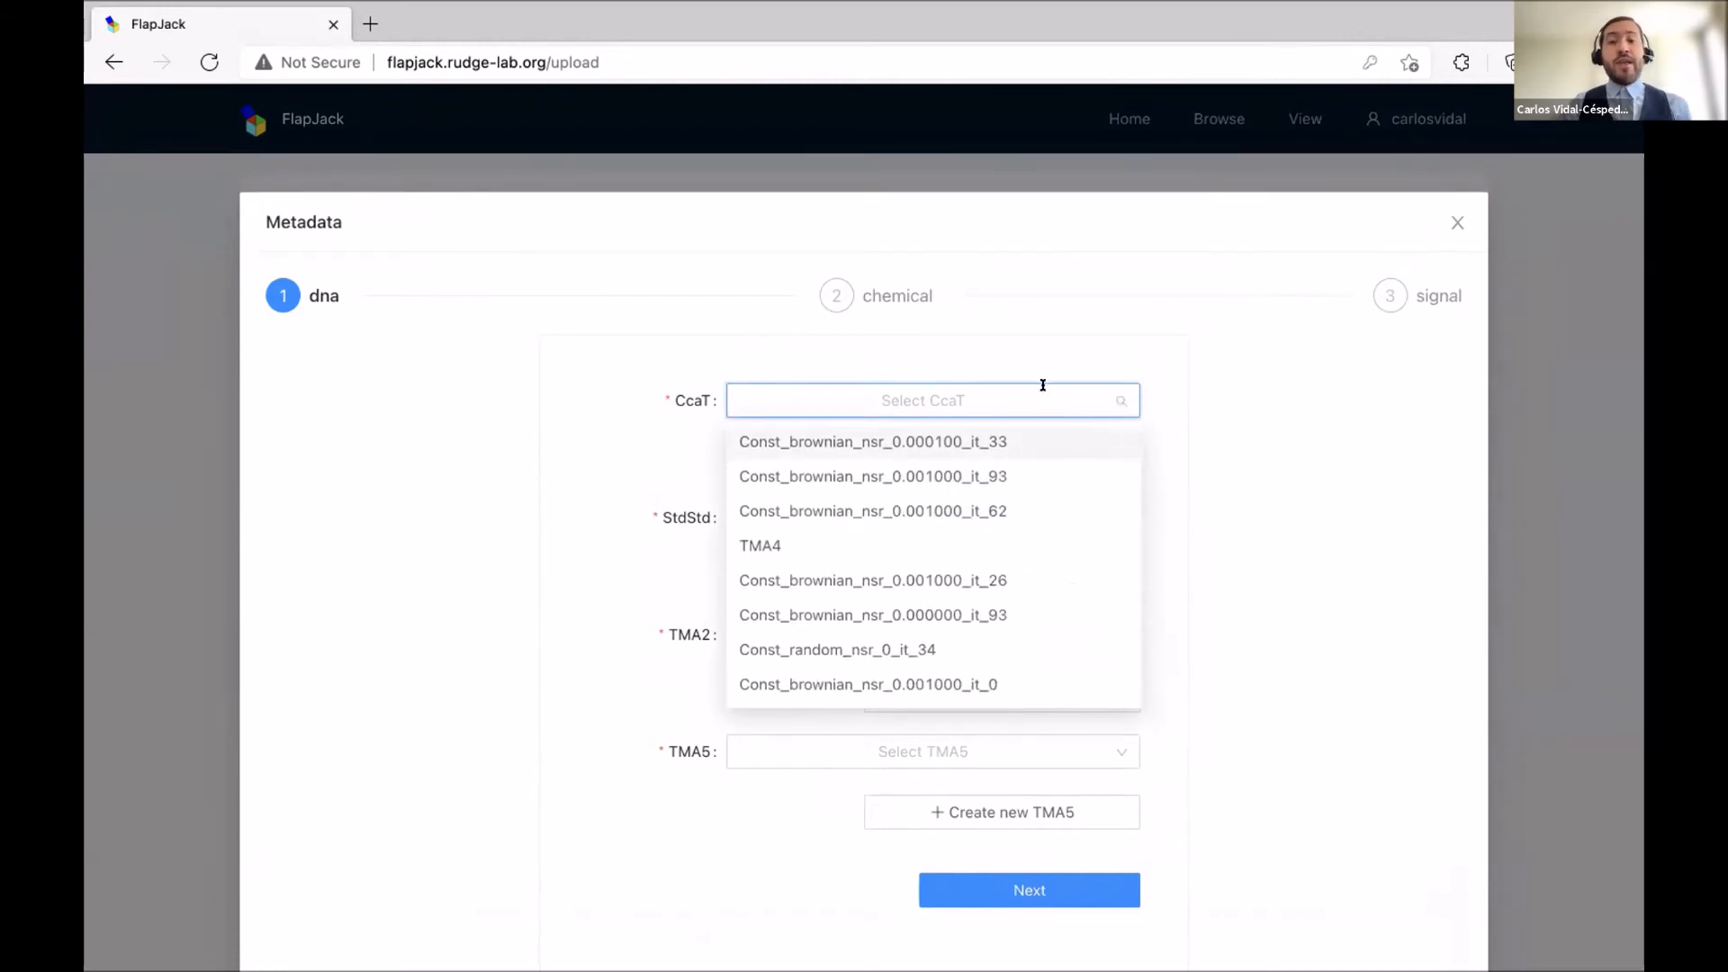
type("cc")
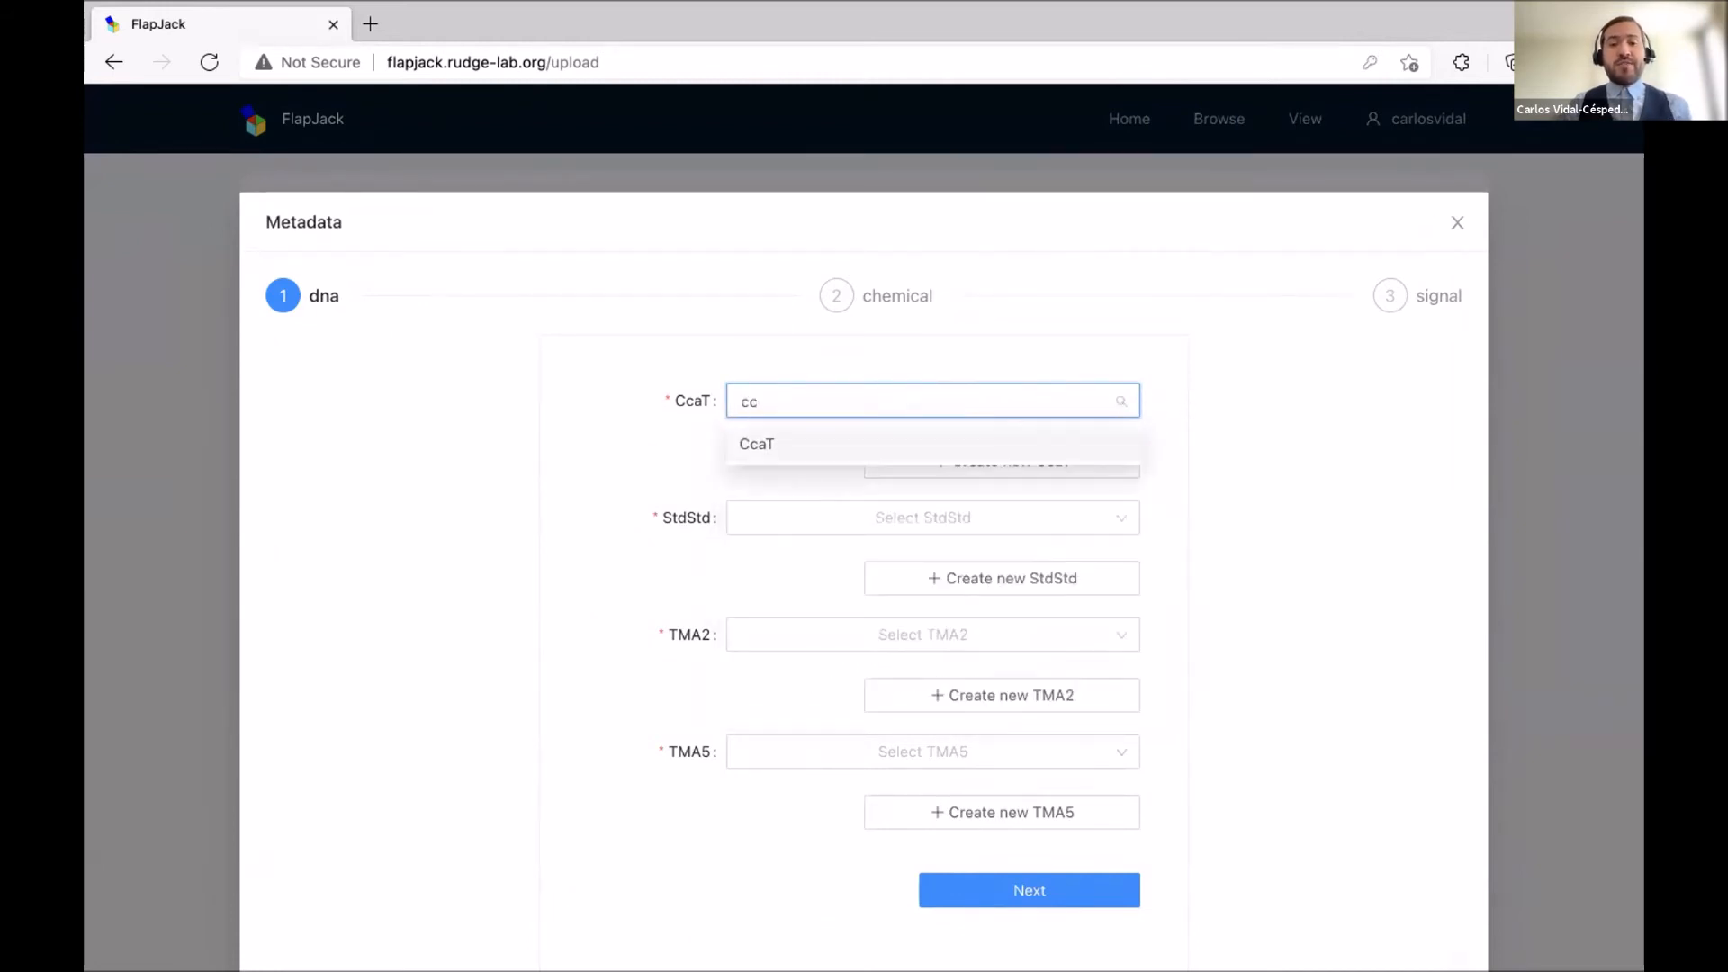
left_click(911, 445)
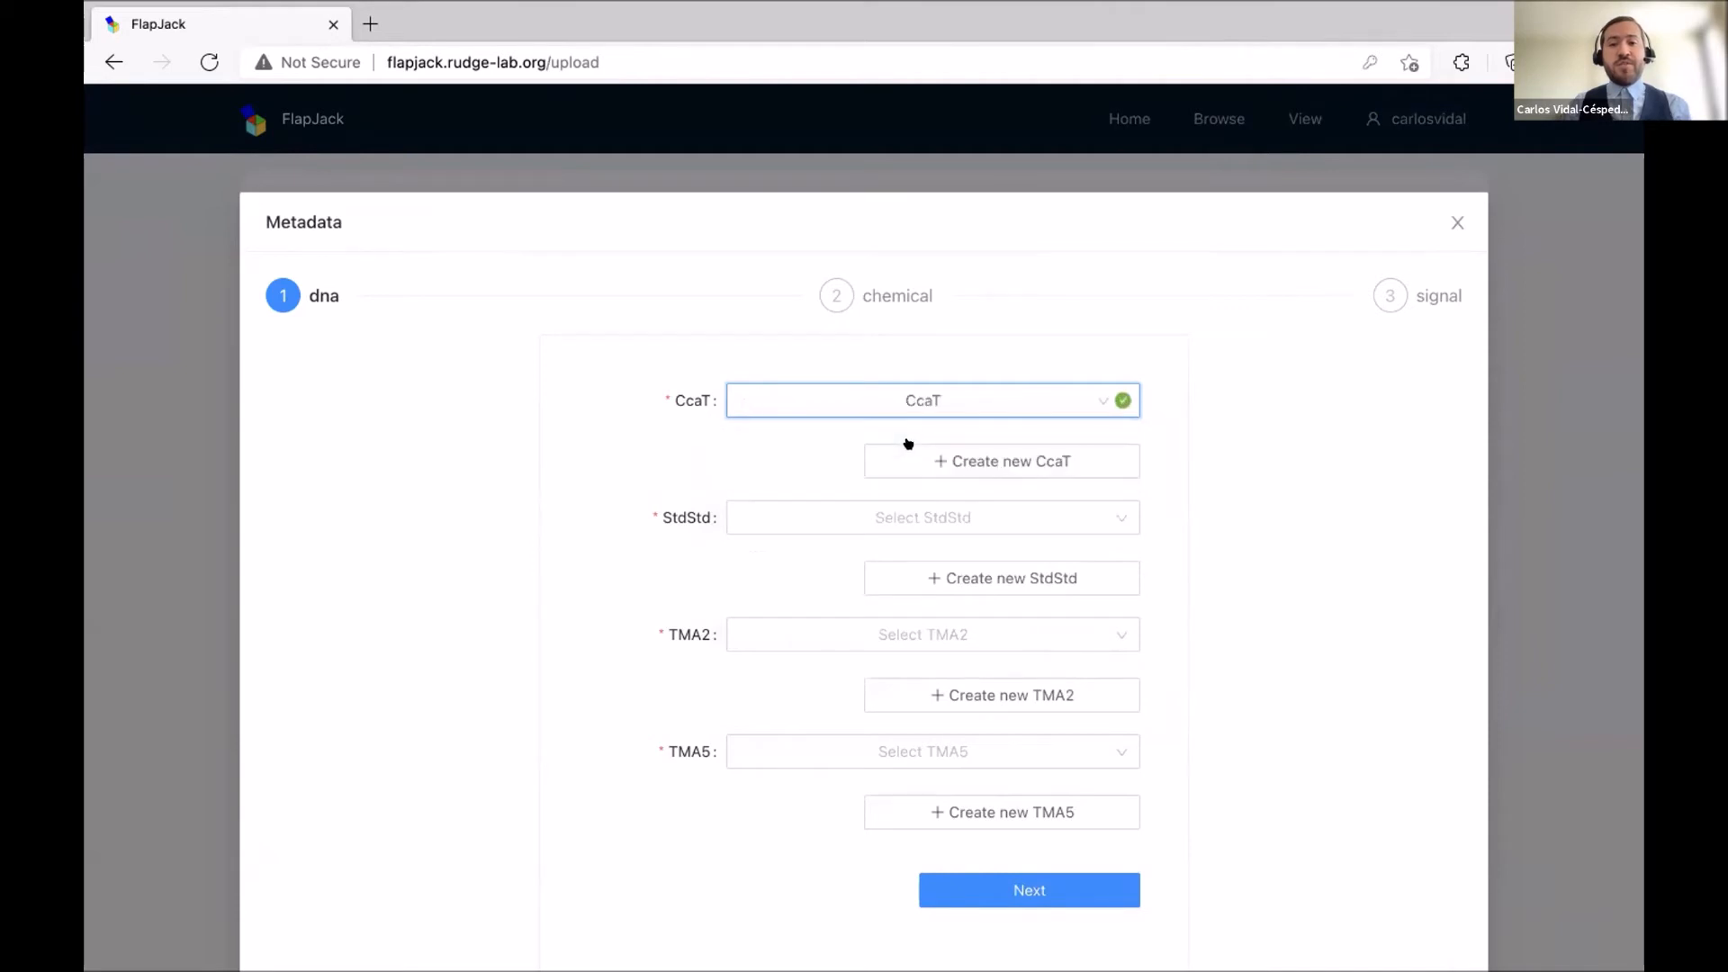
left_click(1184, 426)
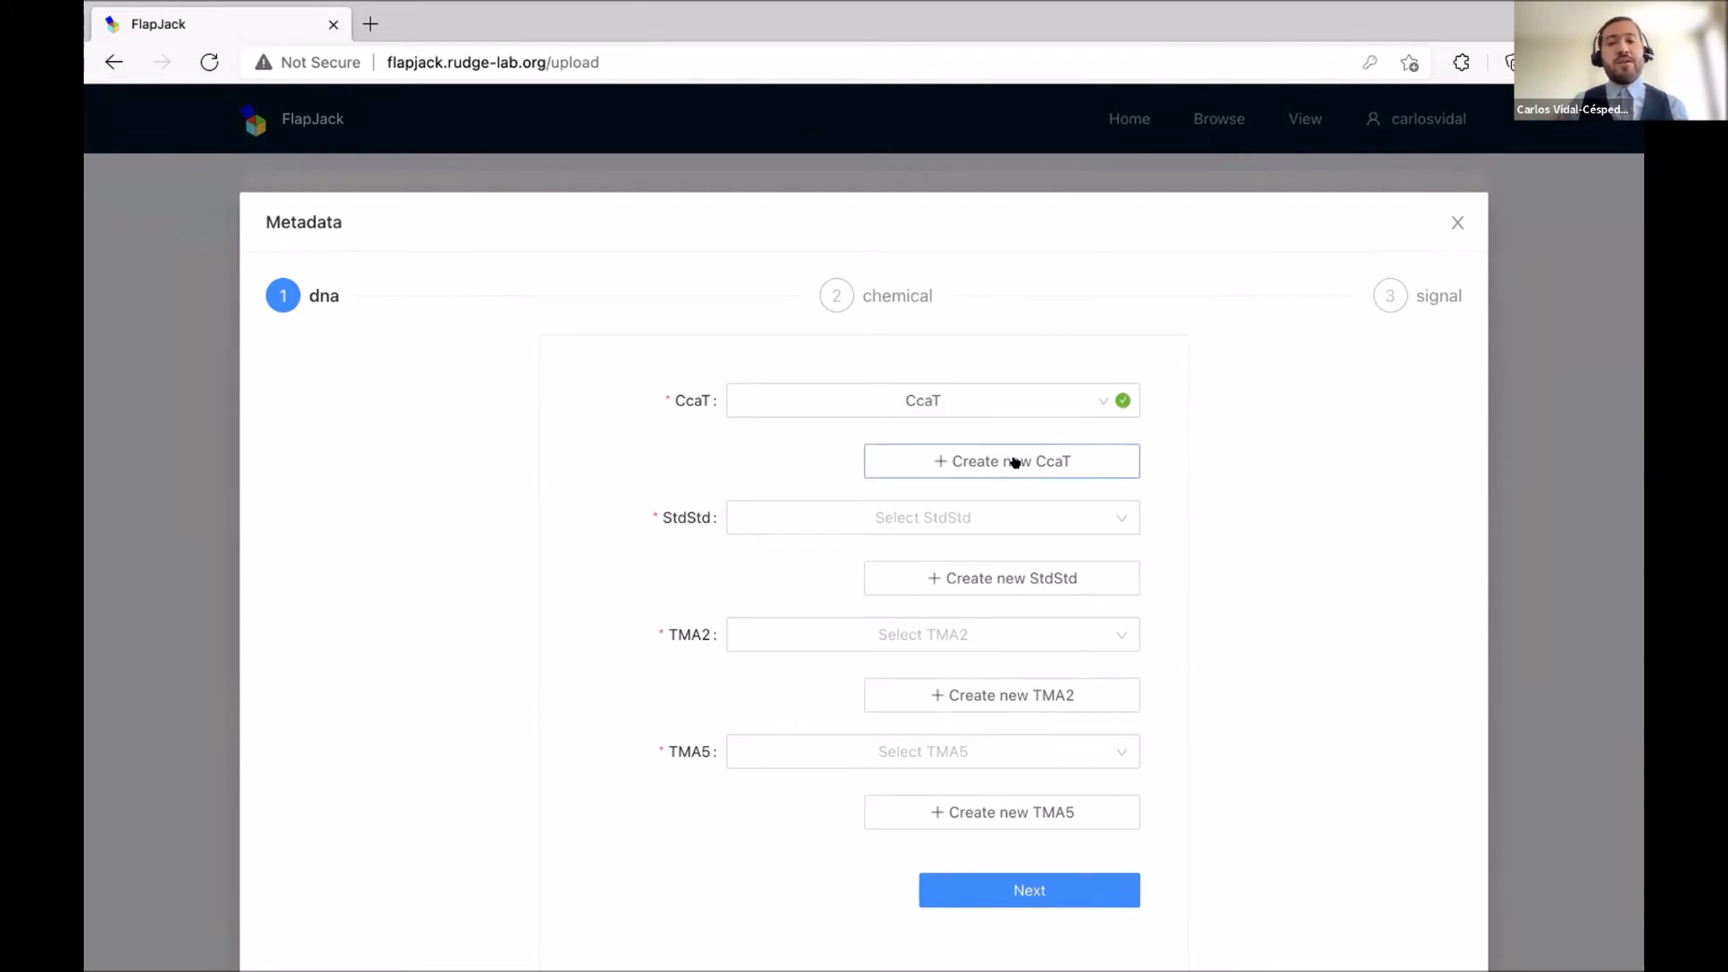
left_click(972, 461)
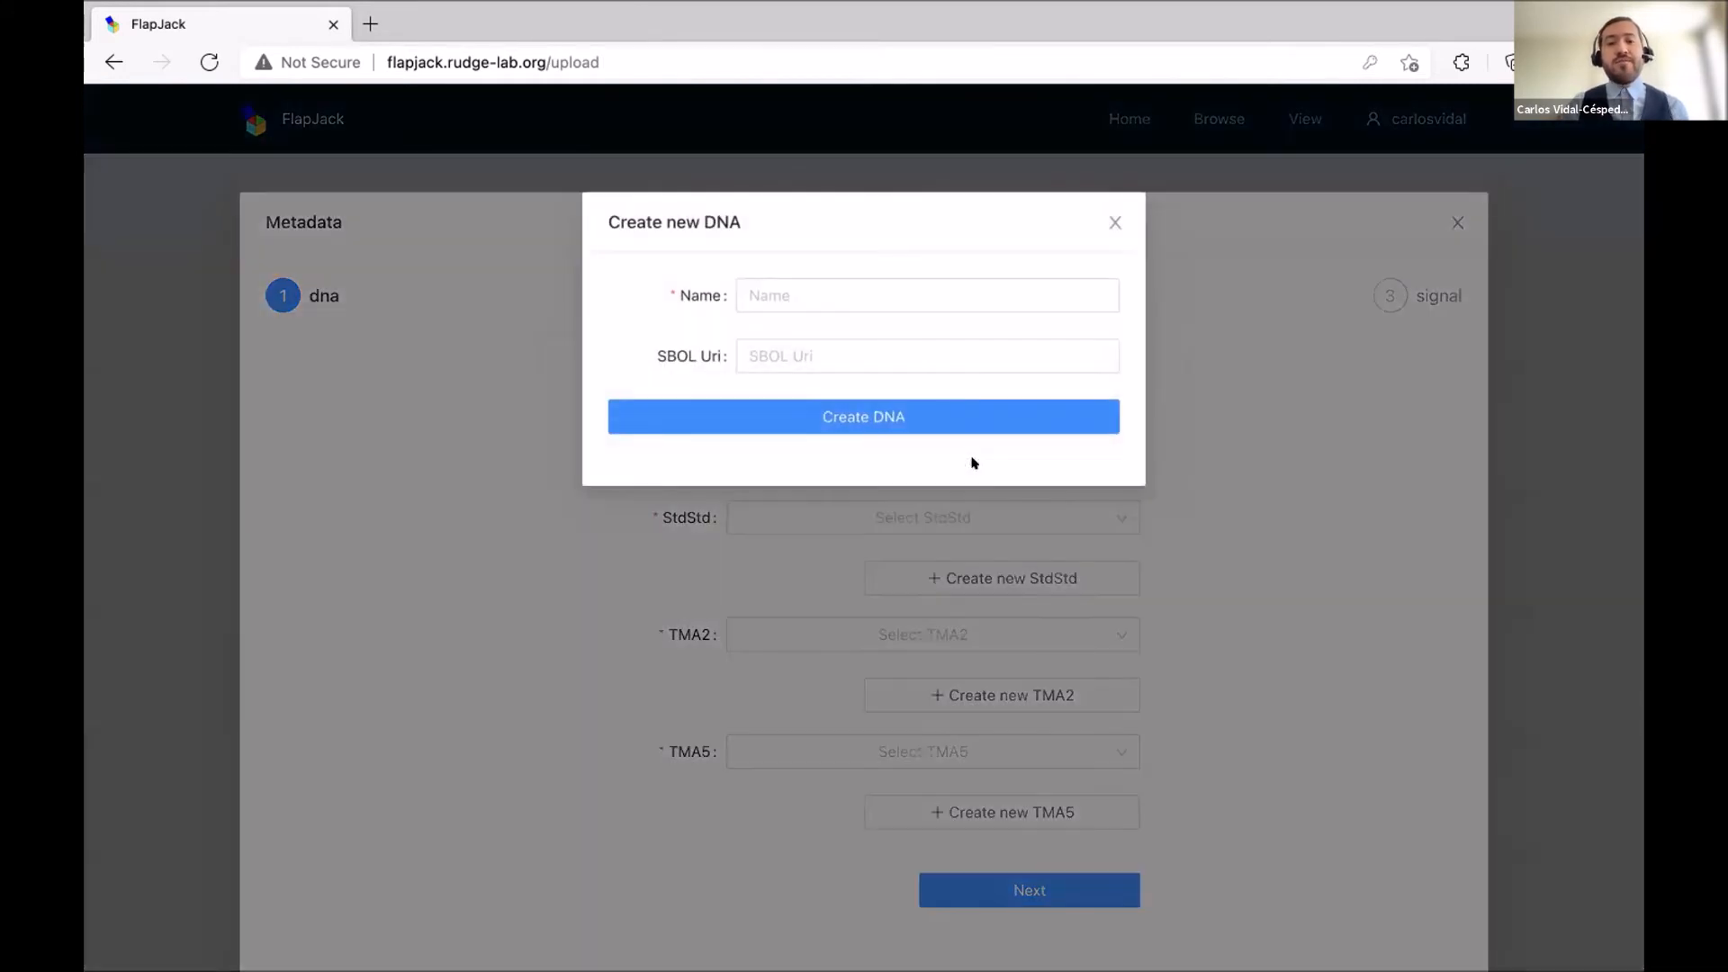
left_click(933, 289)
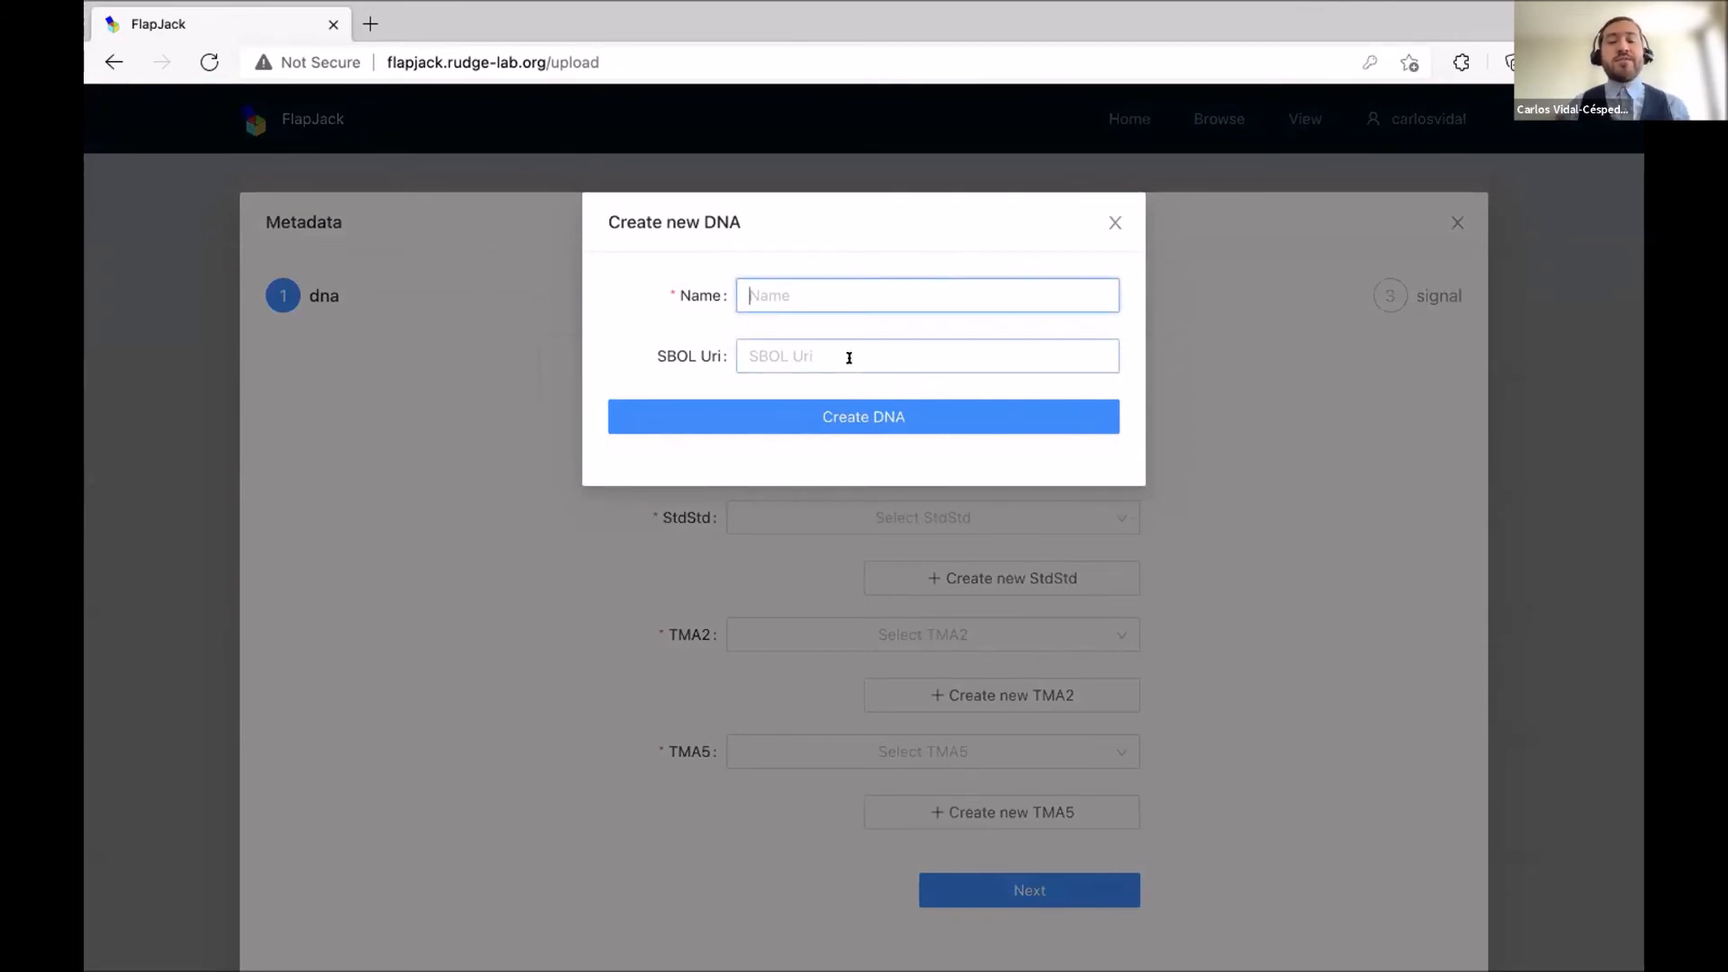
left_click(1114, 220)
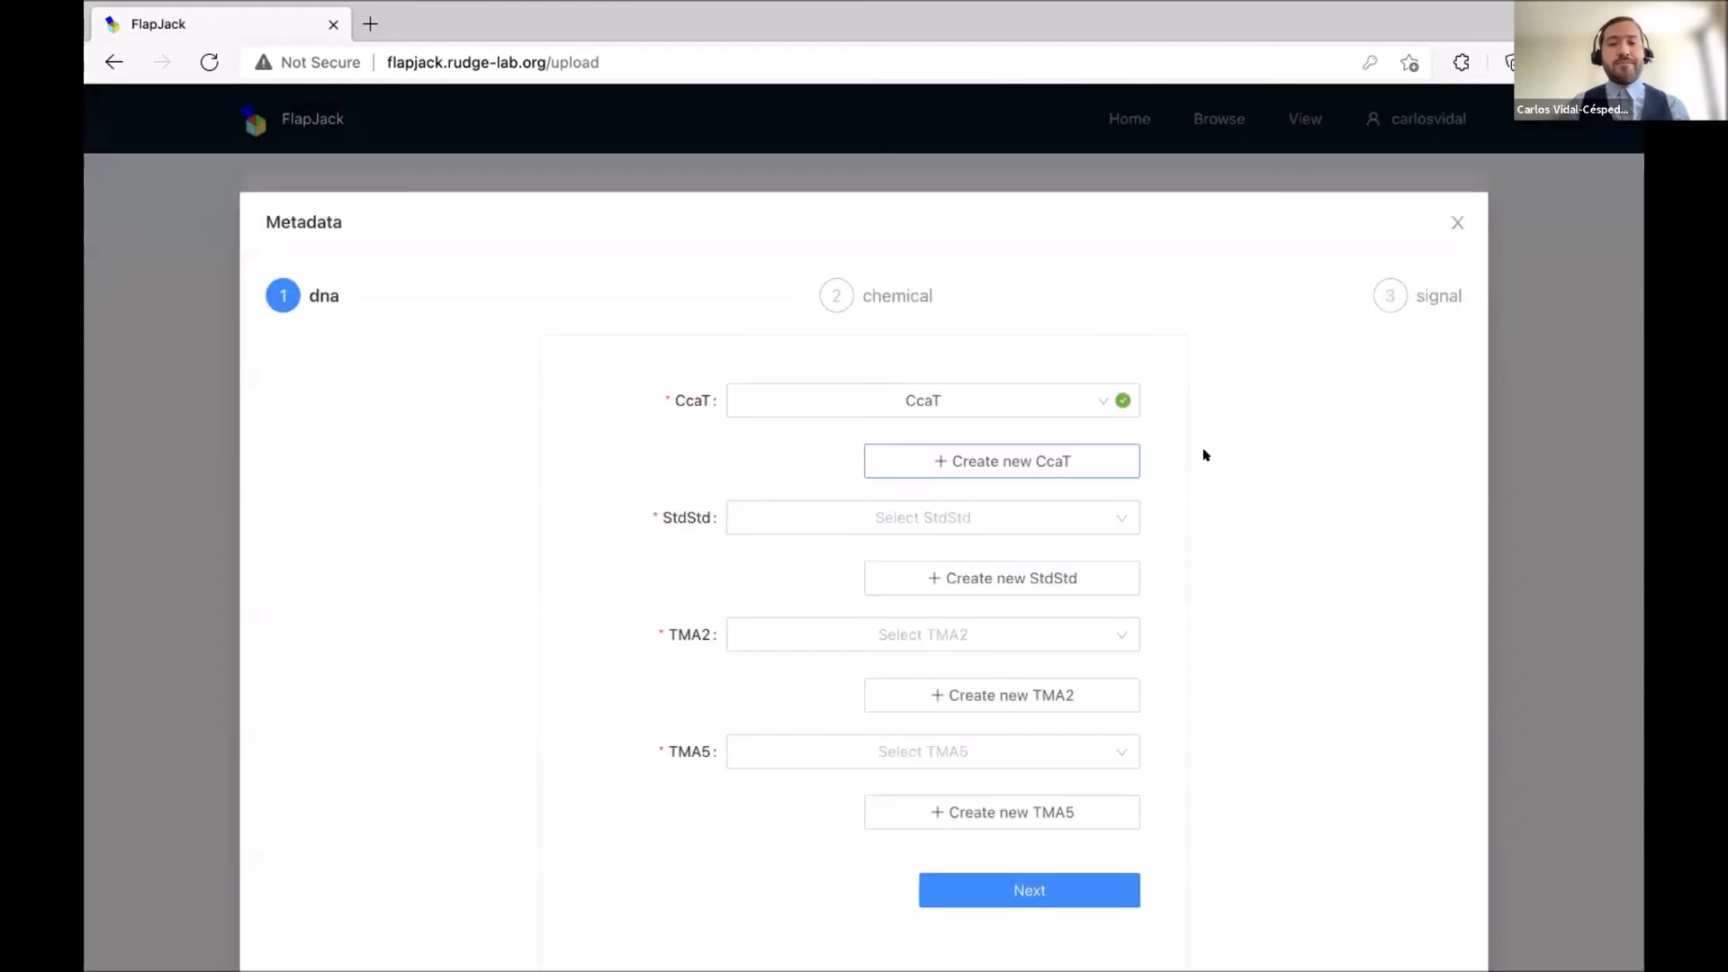
Choose StdStd, TMA2 and TMA5 for their DNA fields and advance to the chemical step.
left_click(1070, 518)
type("st")
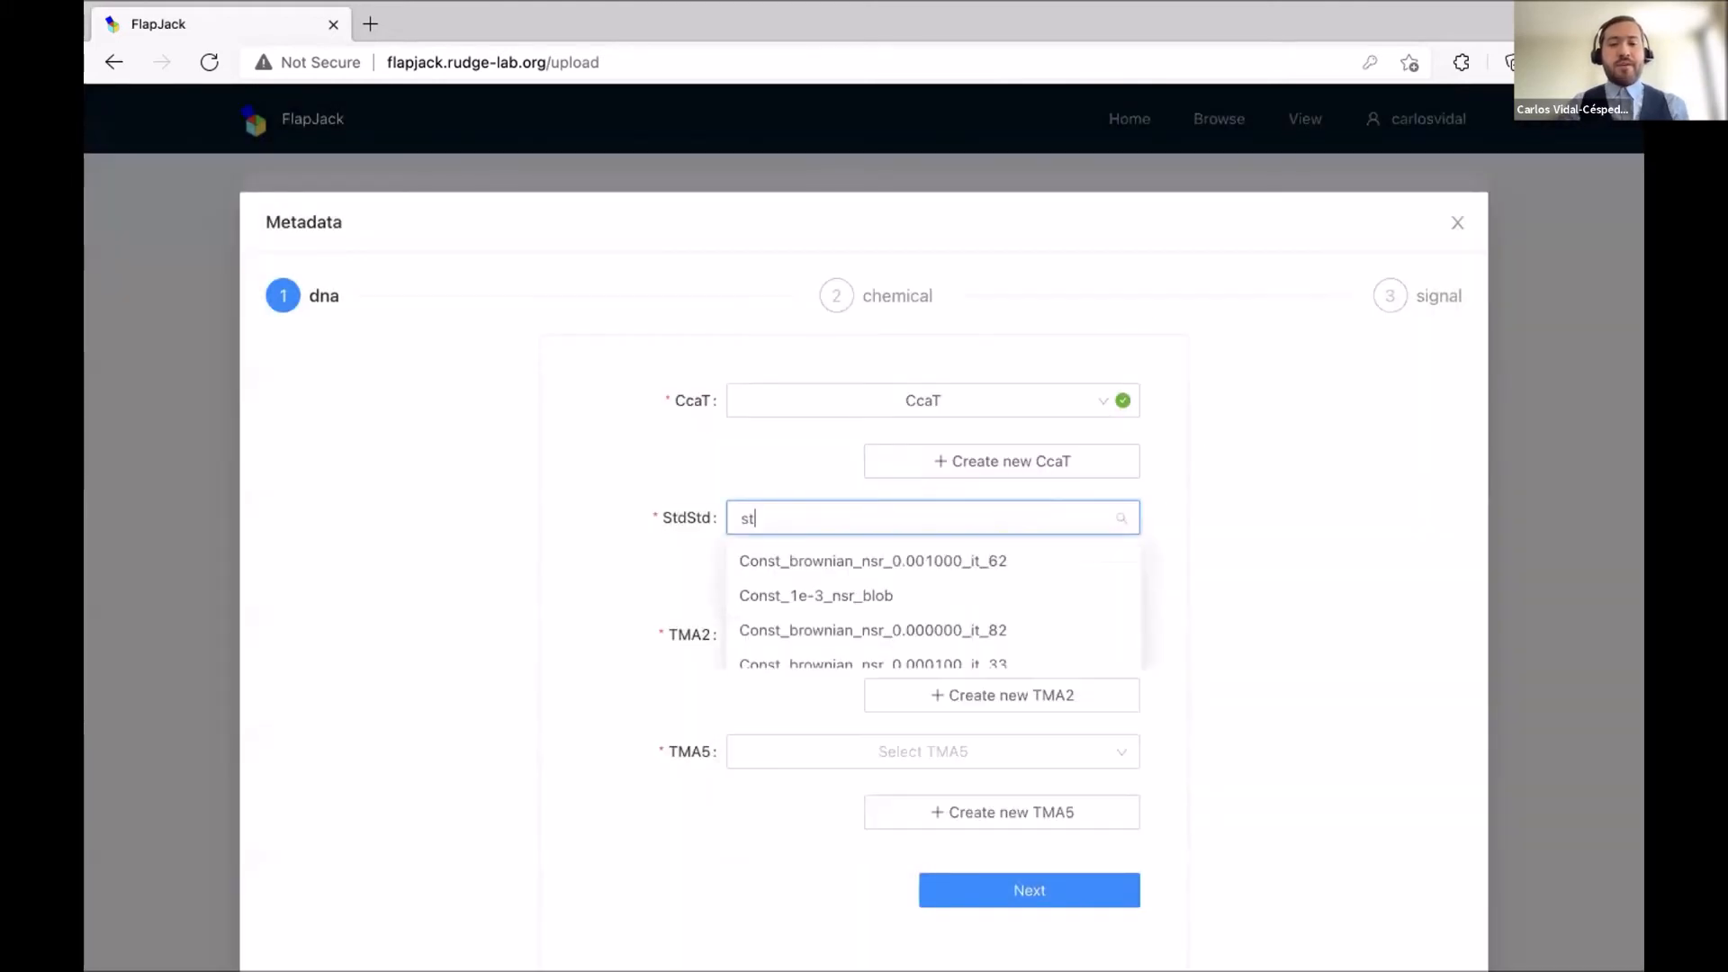
left_click(914, 564)
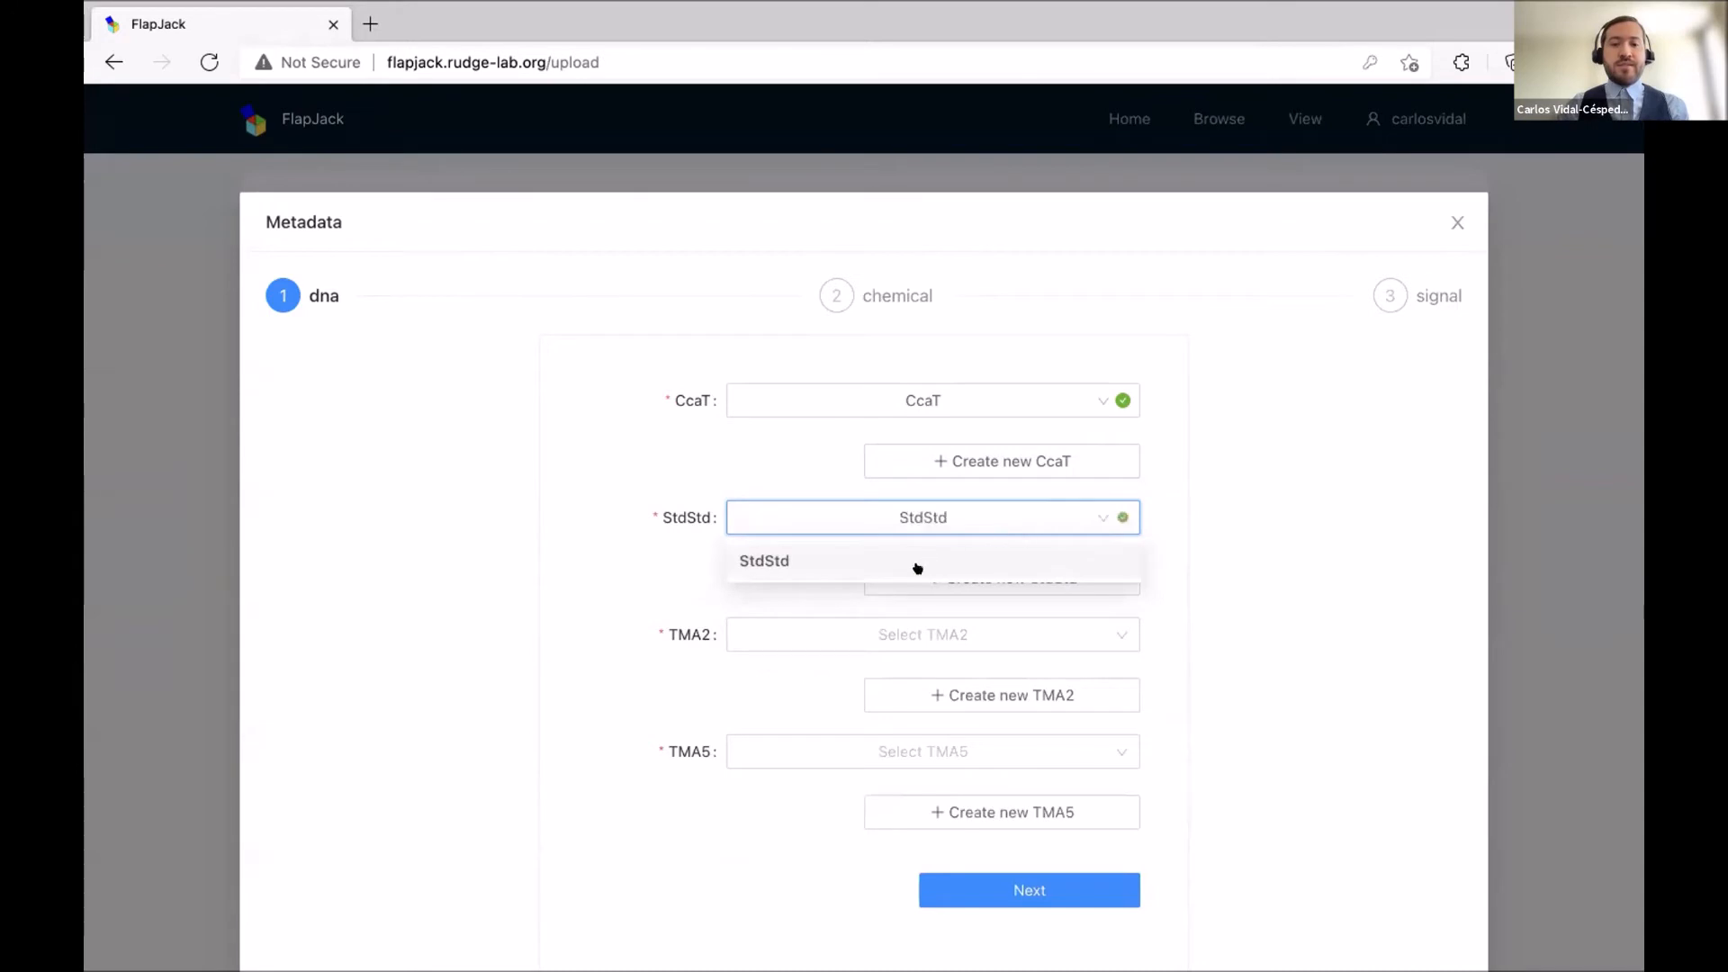
left_click(887, 630)
type("tams")
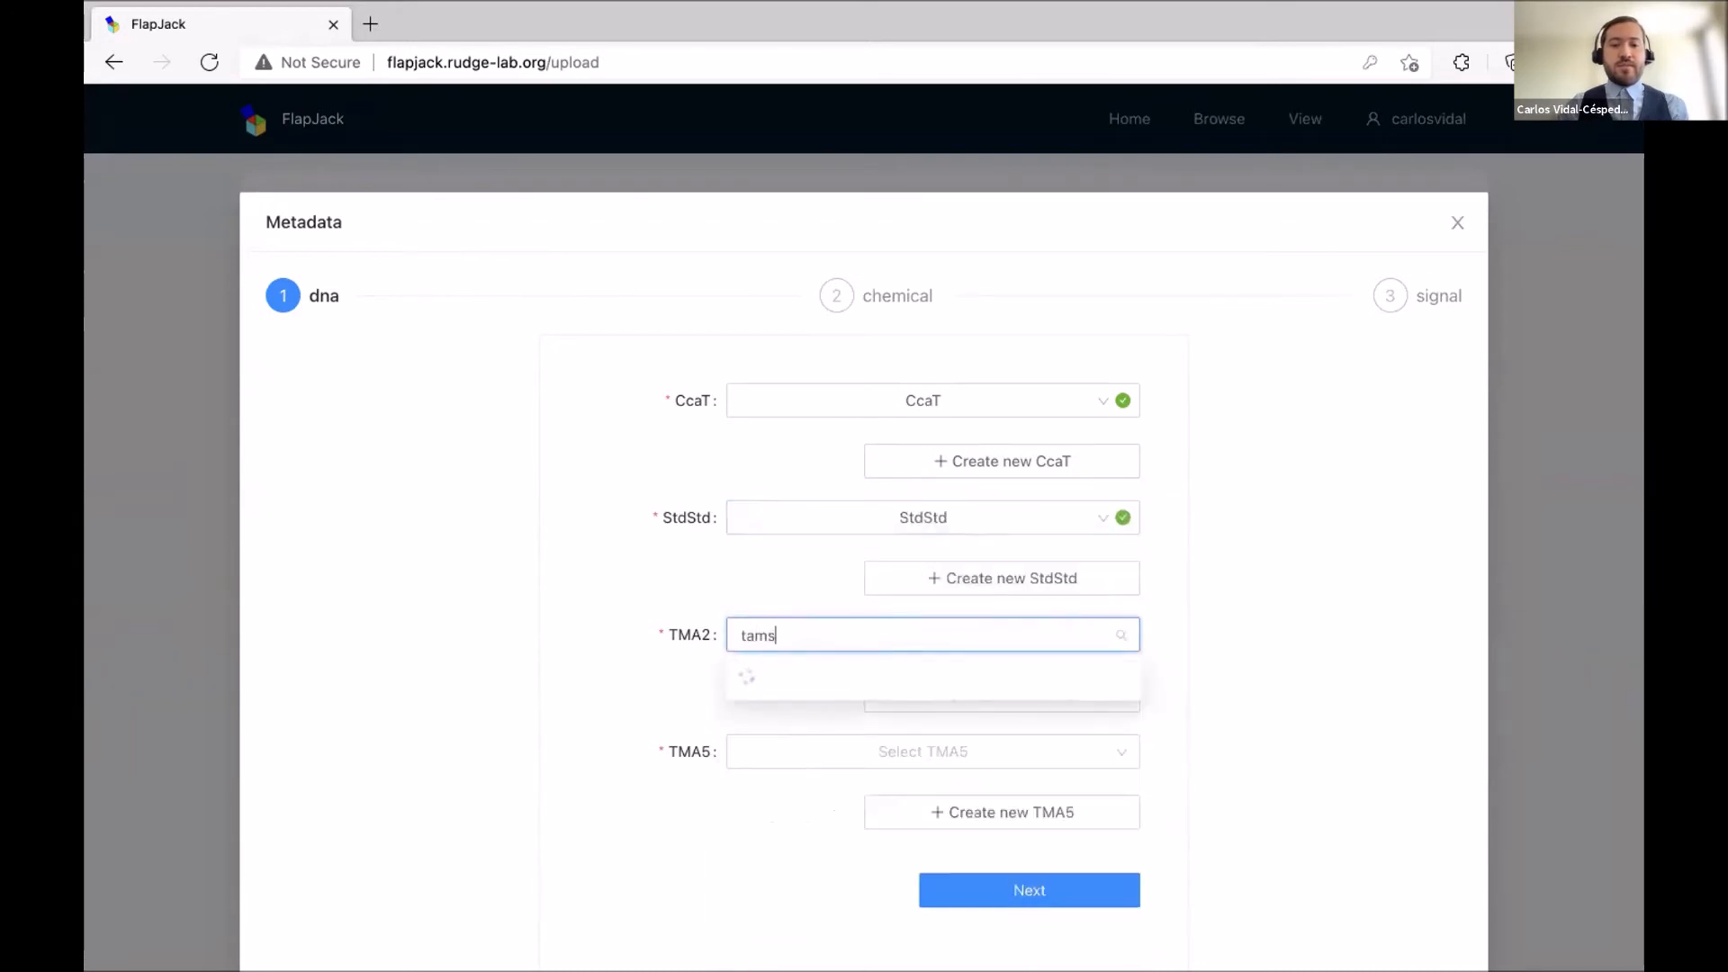
type("a")
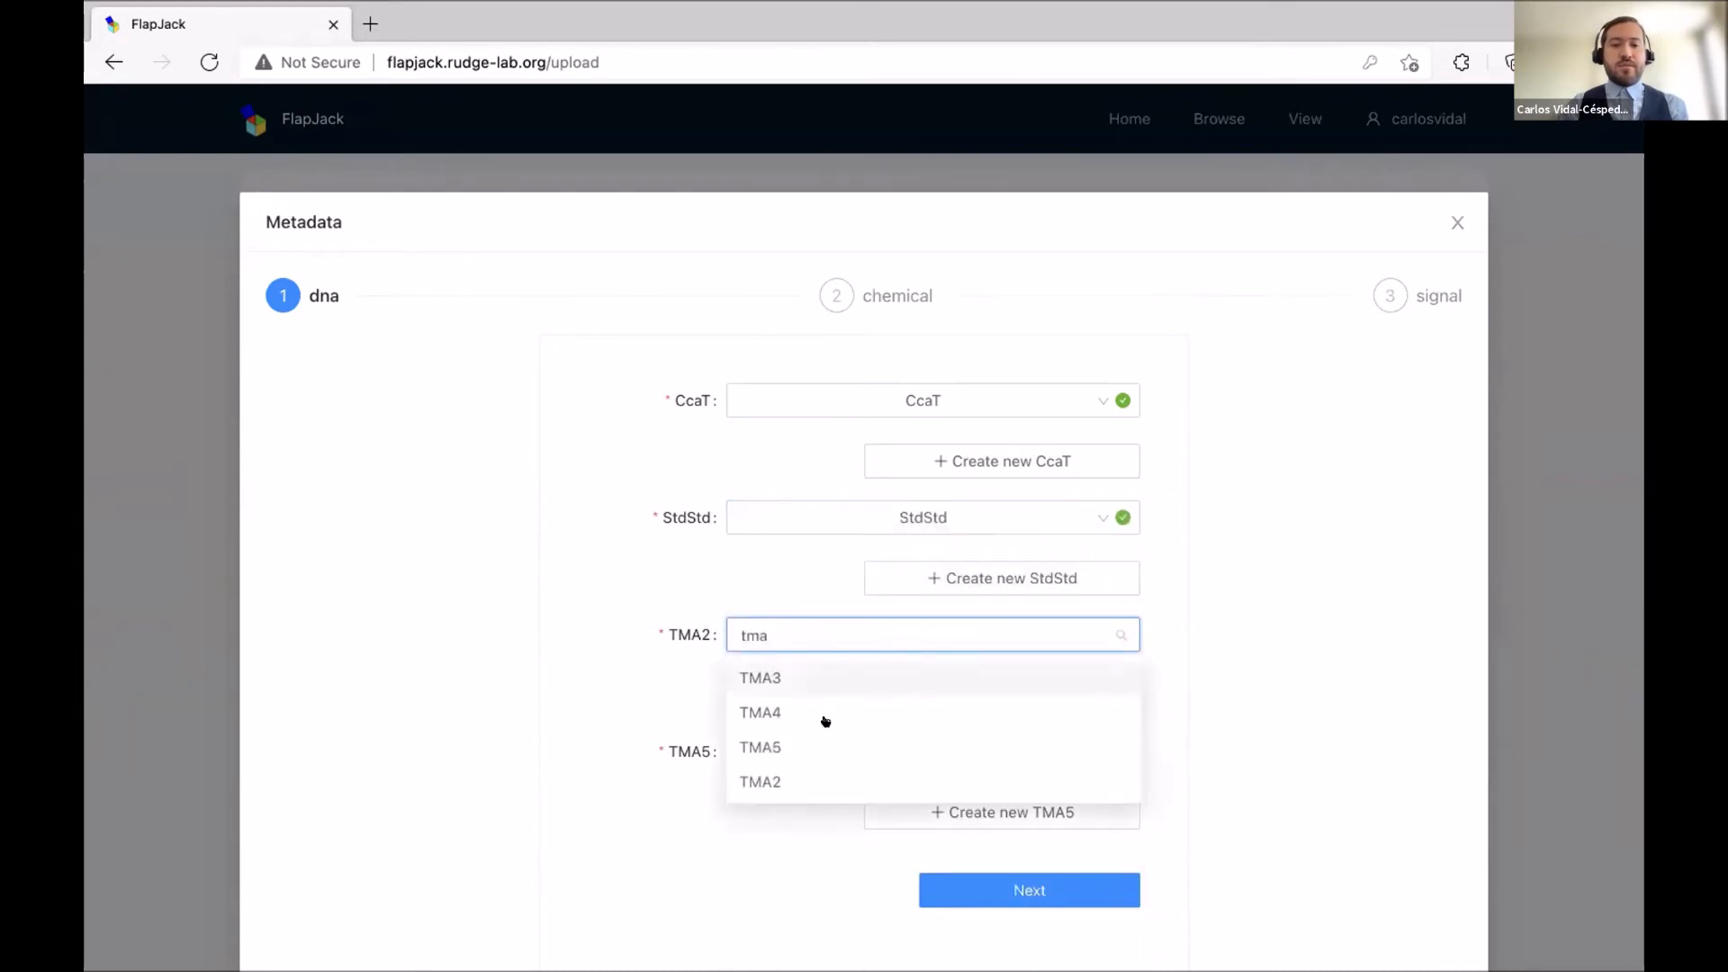
left_click(776, 780)
left_click(821, 754)
type("tma")
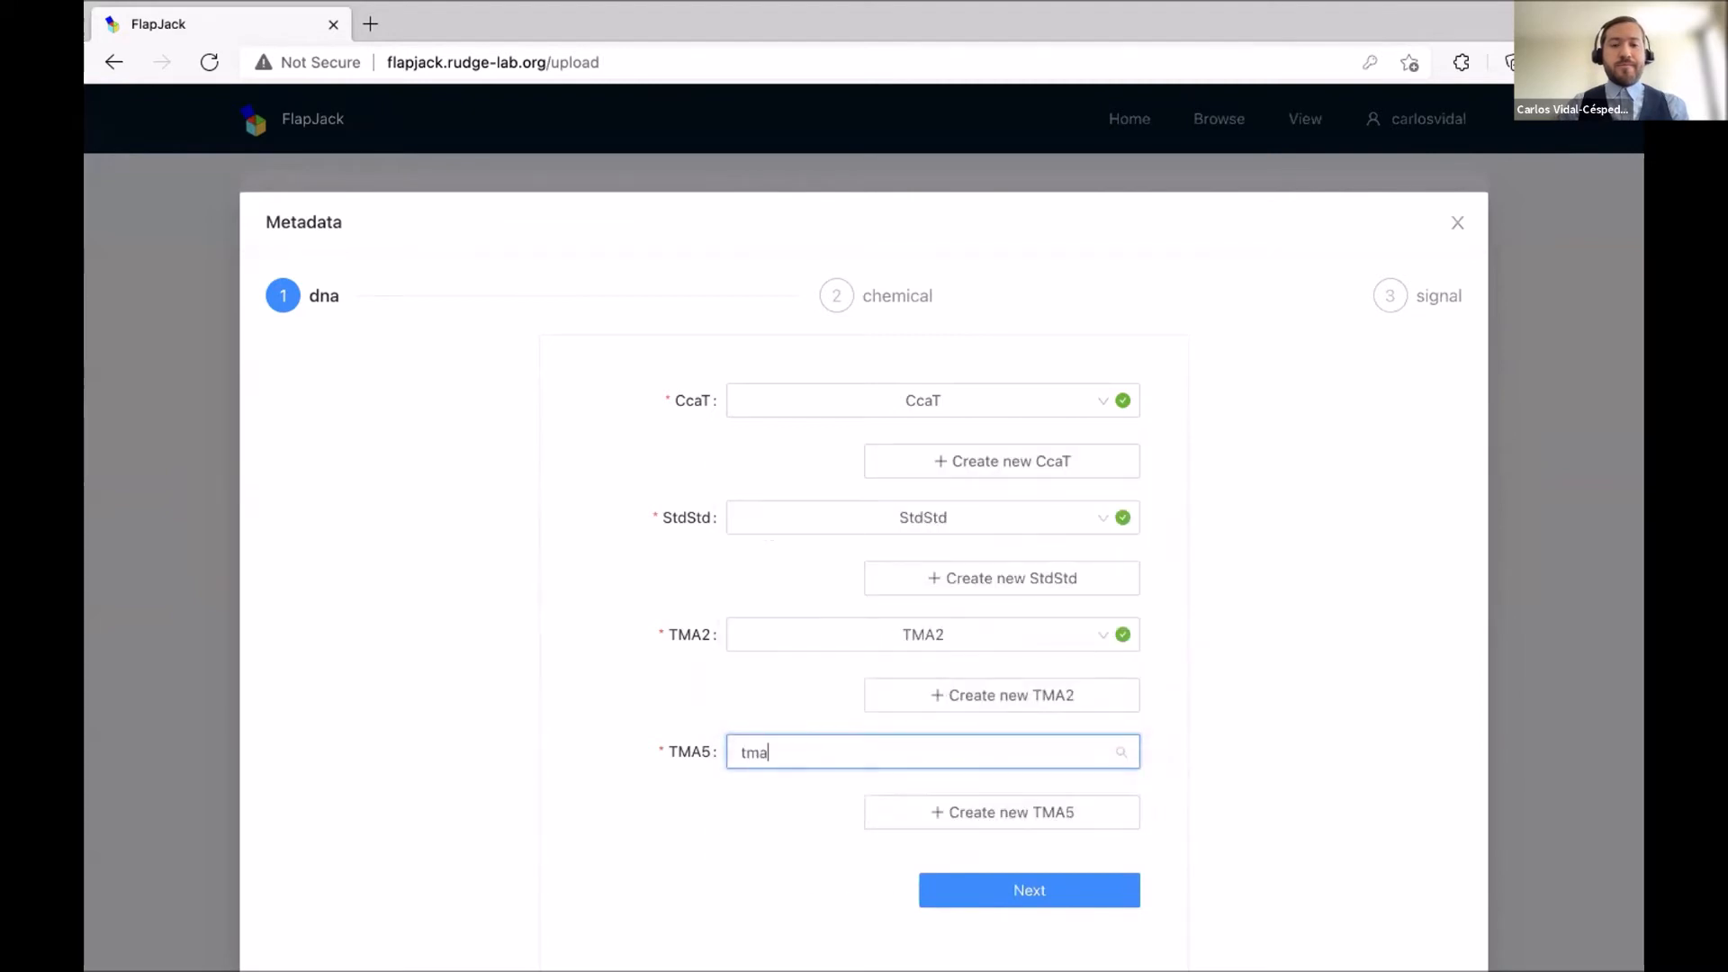
left_click(779, 860)
left_click(1017, 891)
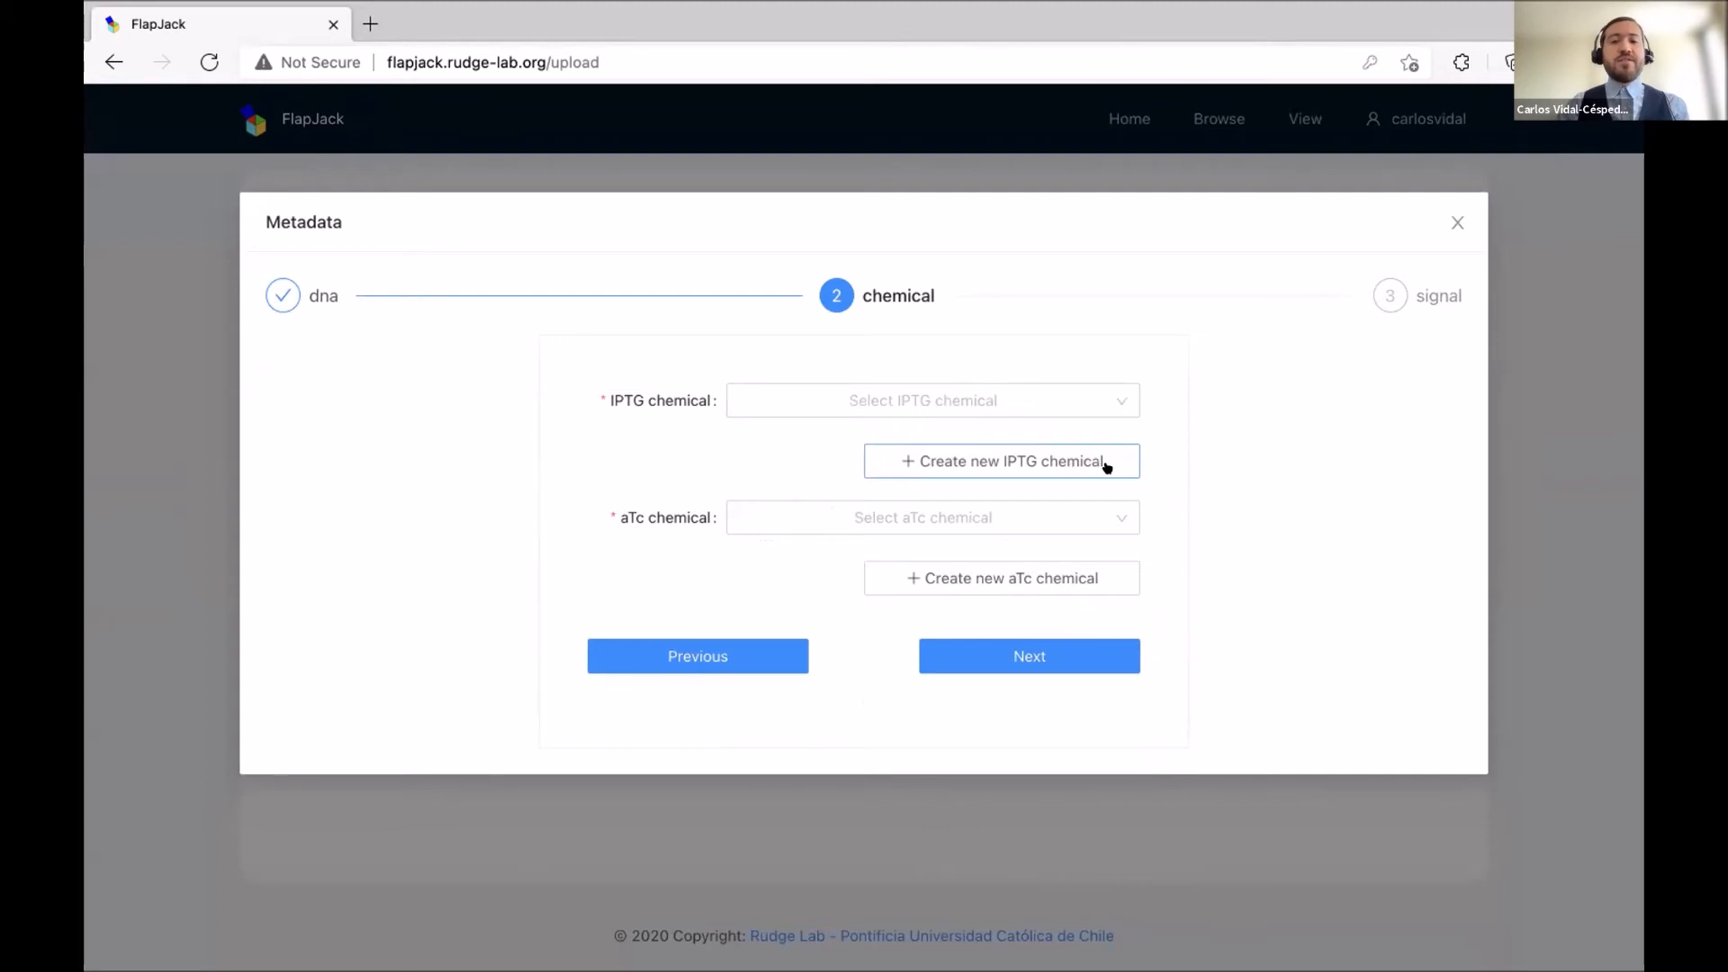
Assign the existing IPTG and aTc chemicals, then advance to the signal step.
left_click(1100, 462)
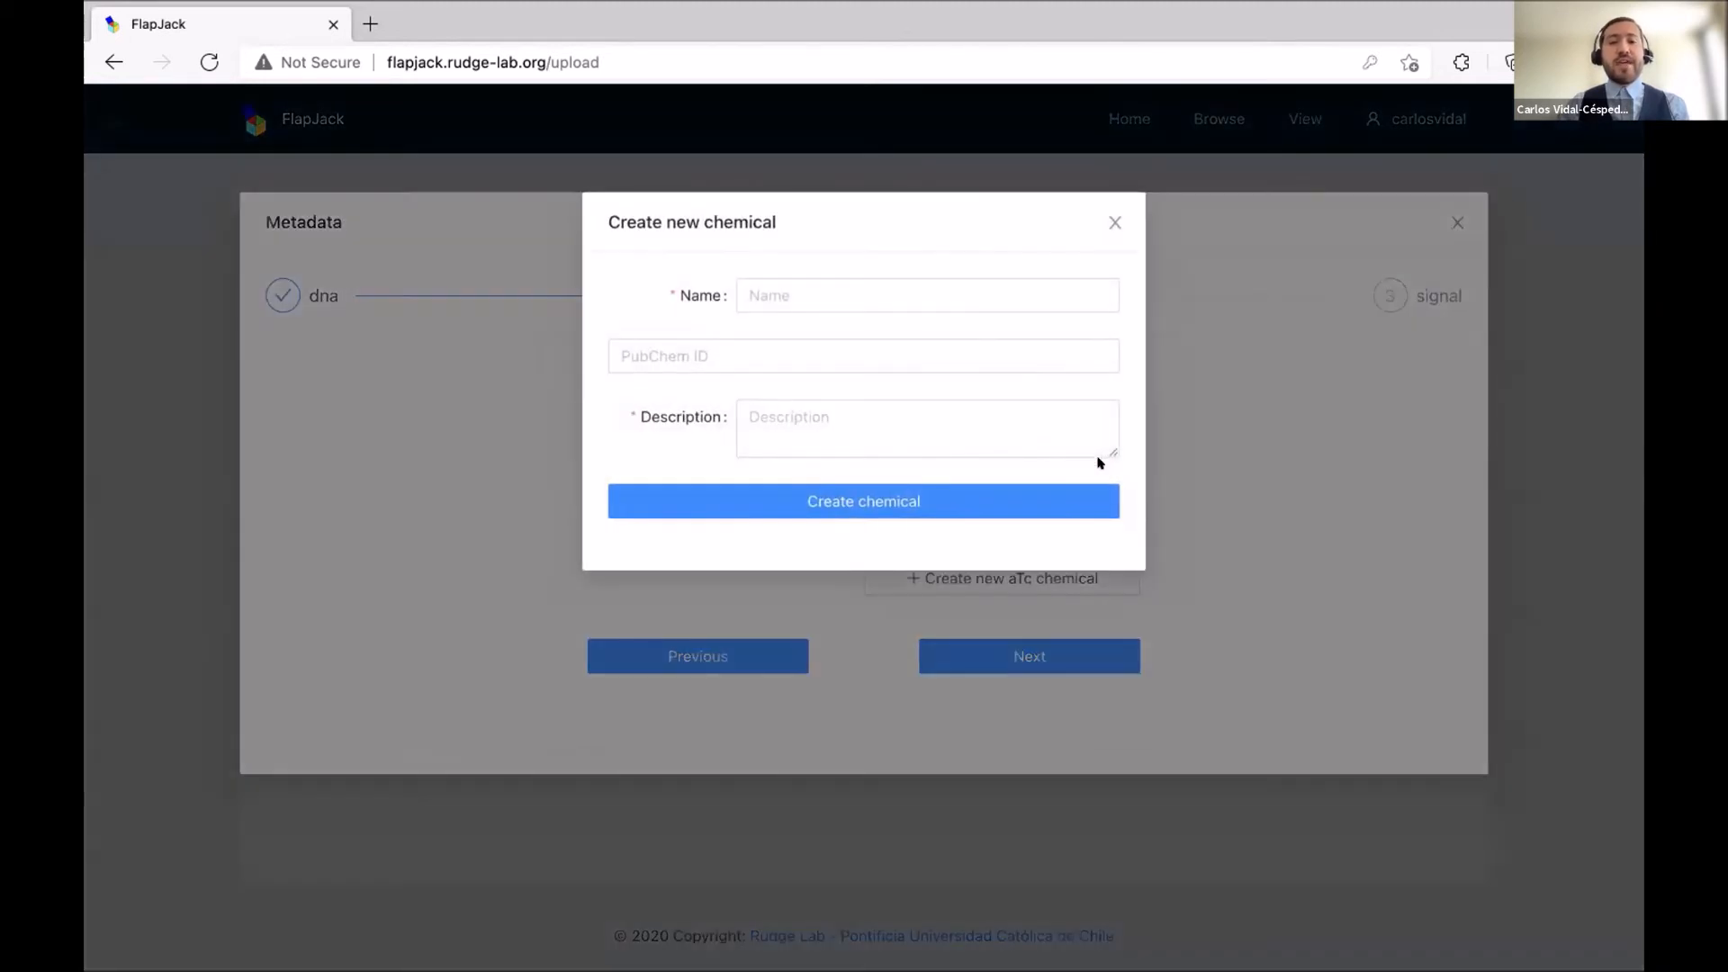
left_click(1112, 221)
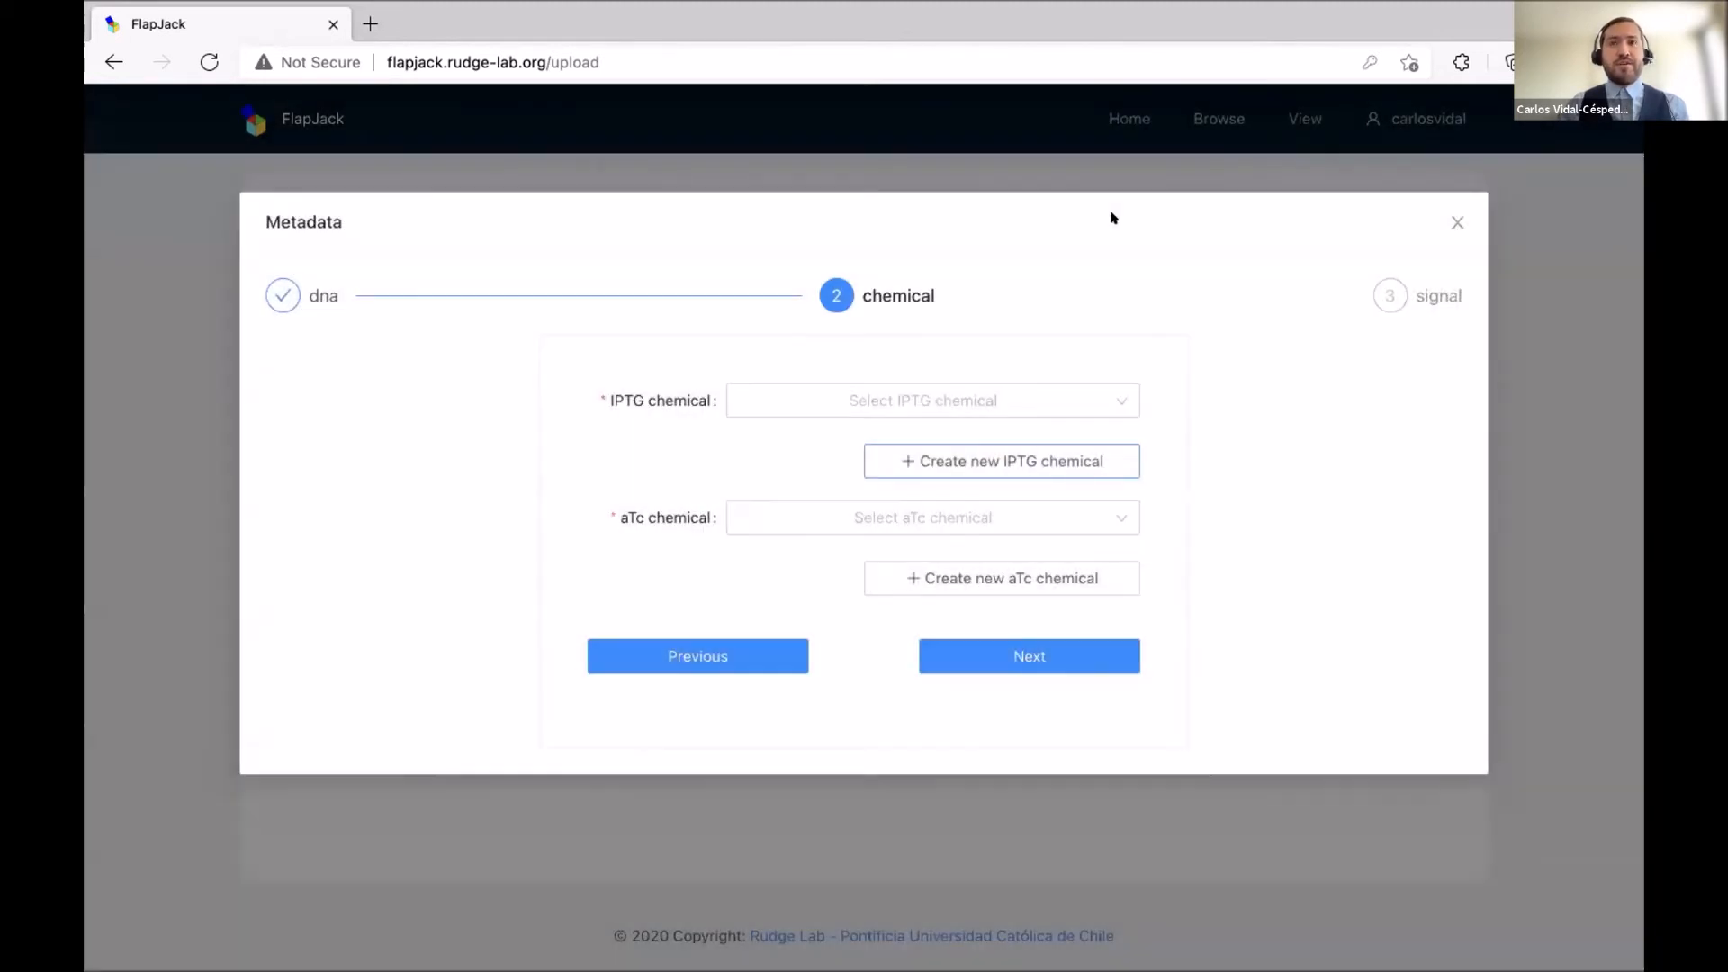
left_click(872, 407)
left_click(830, 431)
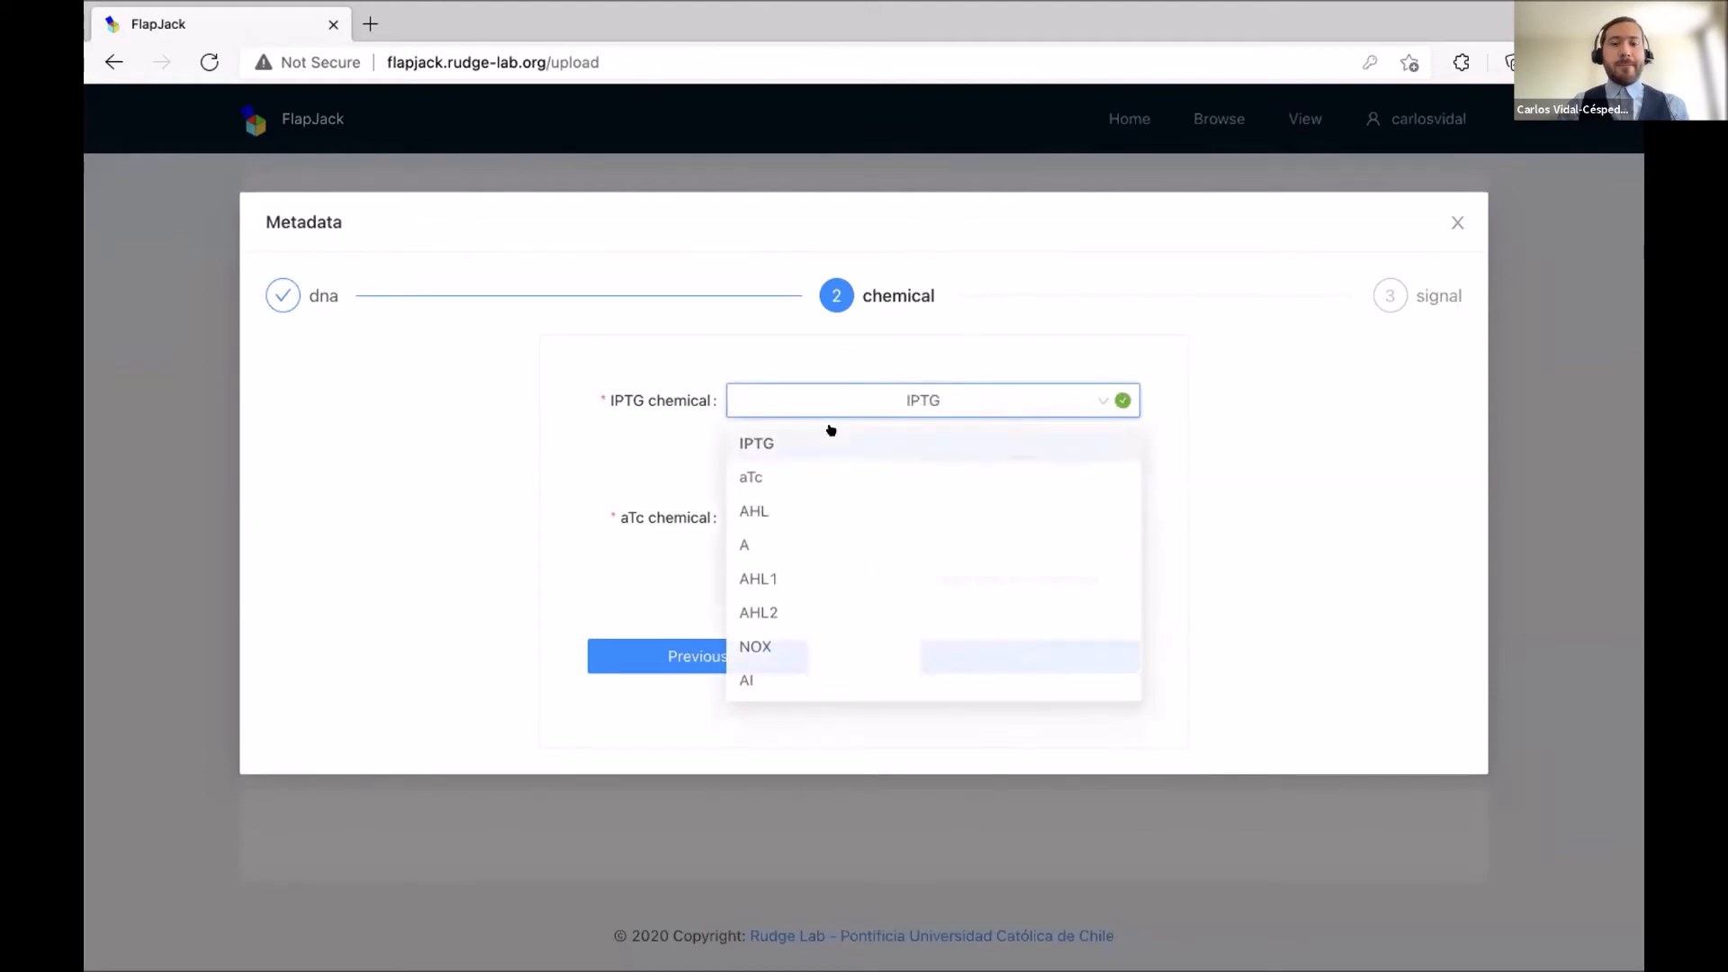
left_click(772, 509)
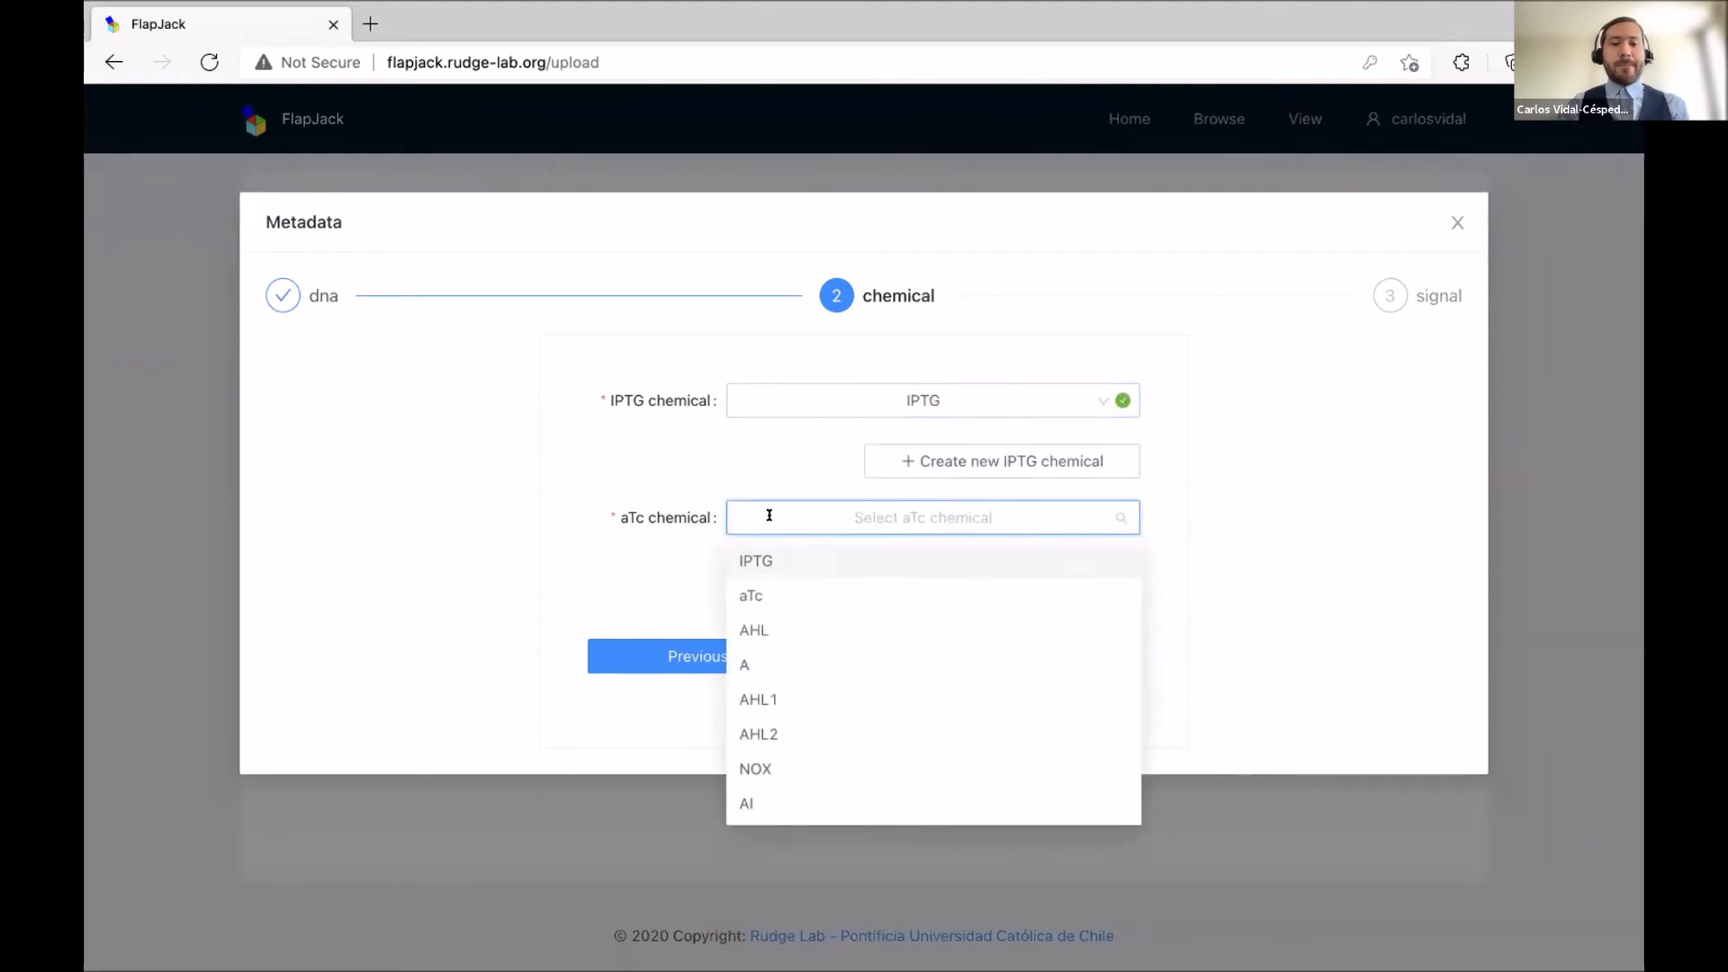
left_click(766, 595)
left_click(979, 652)
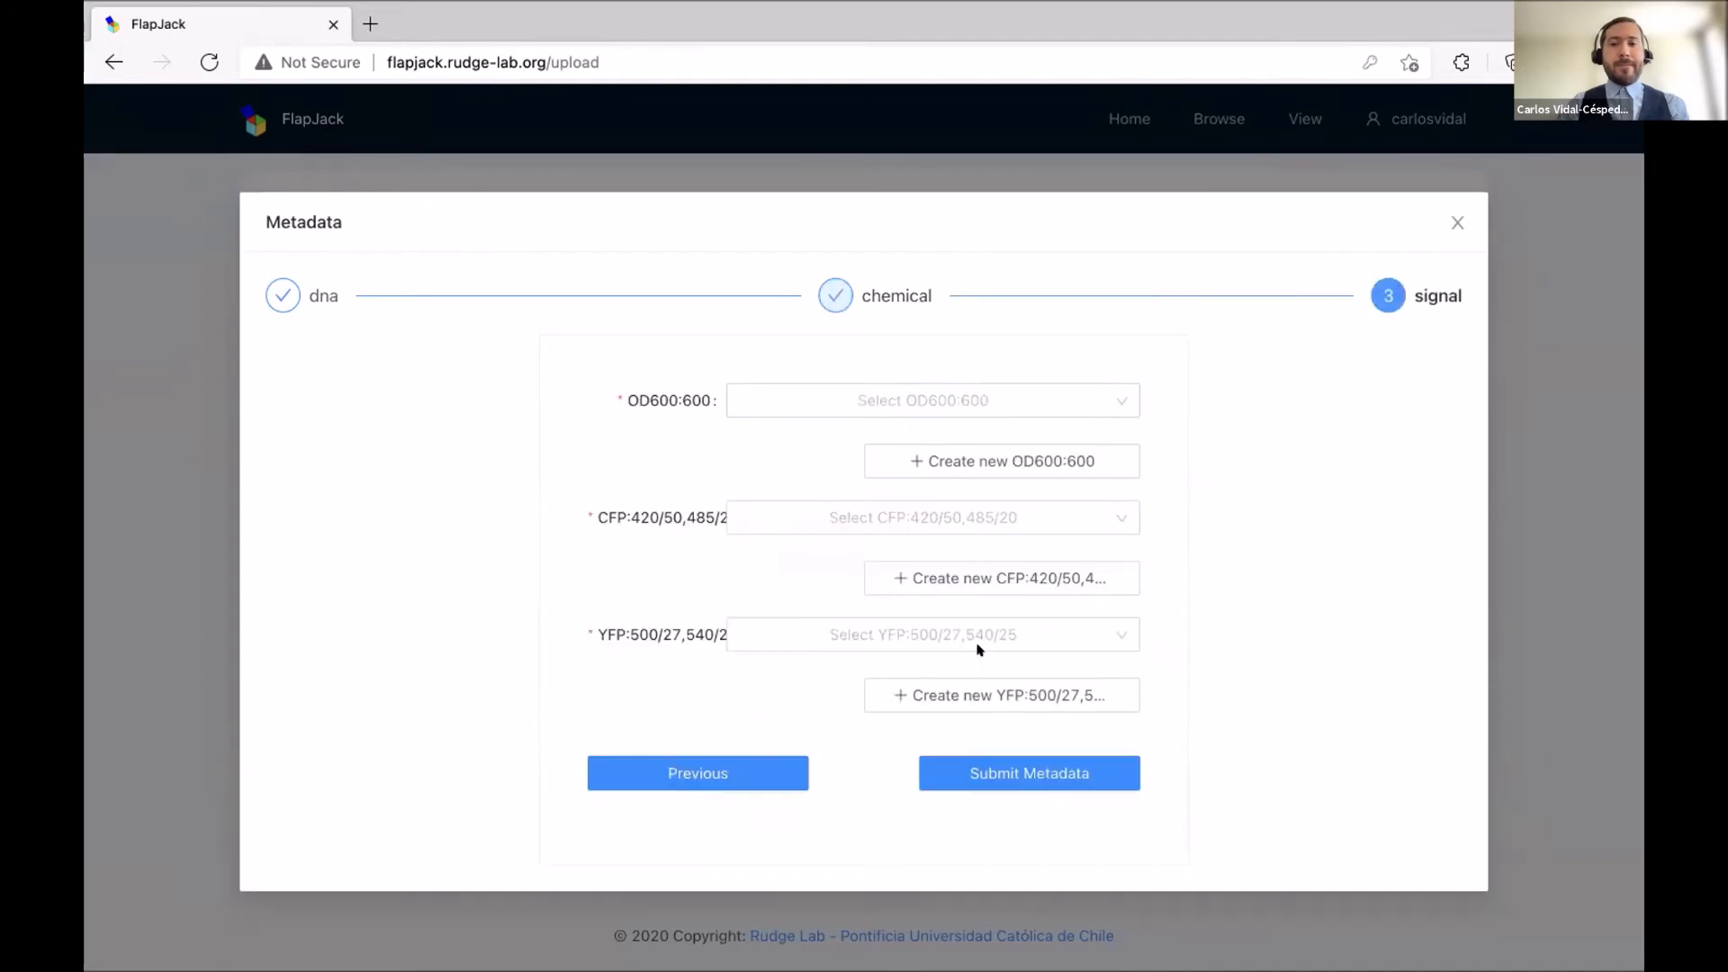
Map the OD600:600, CFP and YFP signals to OD, CFP and YFP, then submit the metadata.
left_click(1043, 392)
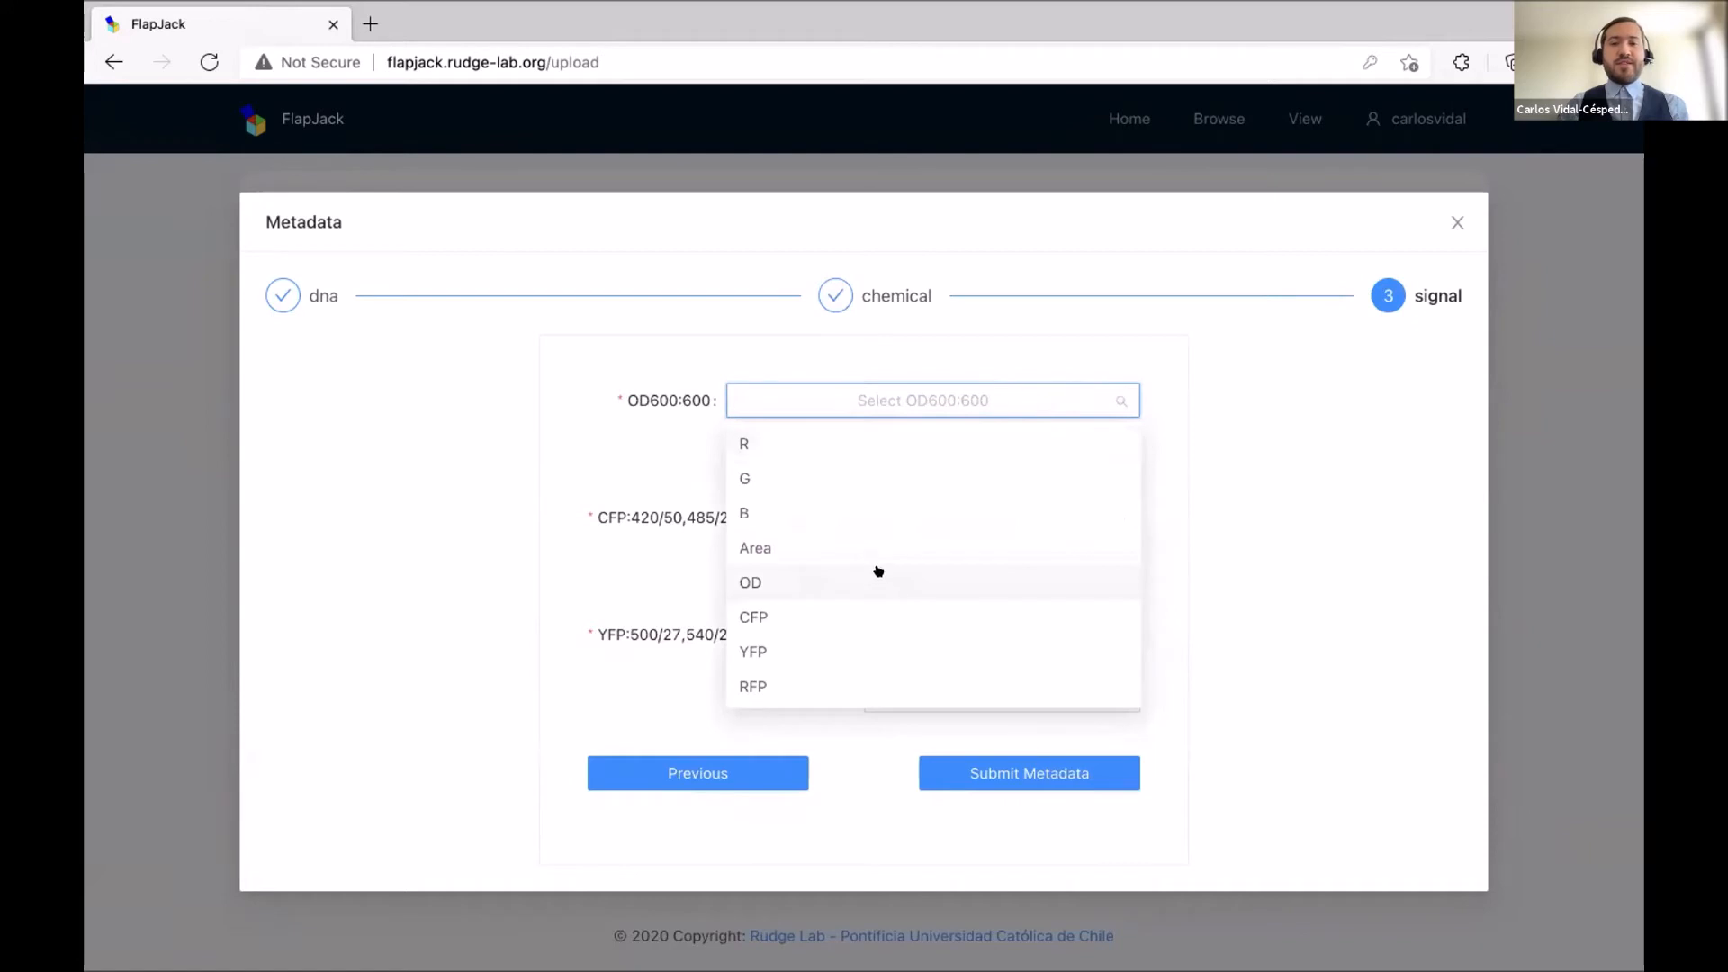
left_click(878, 582)
left_click(936, 515)
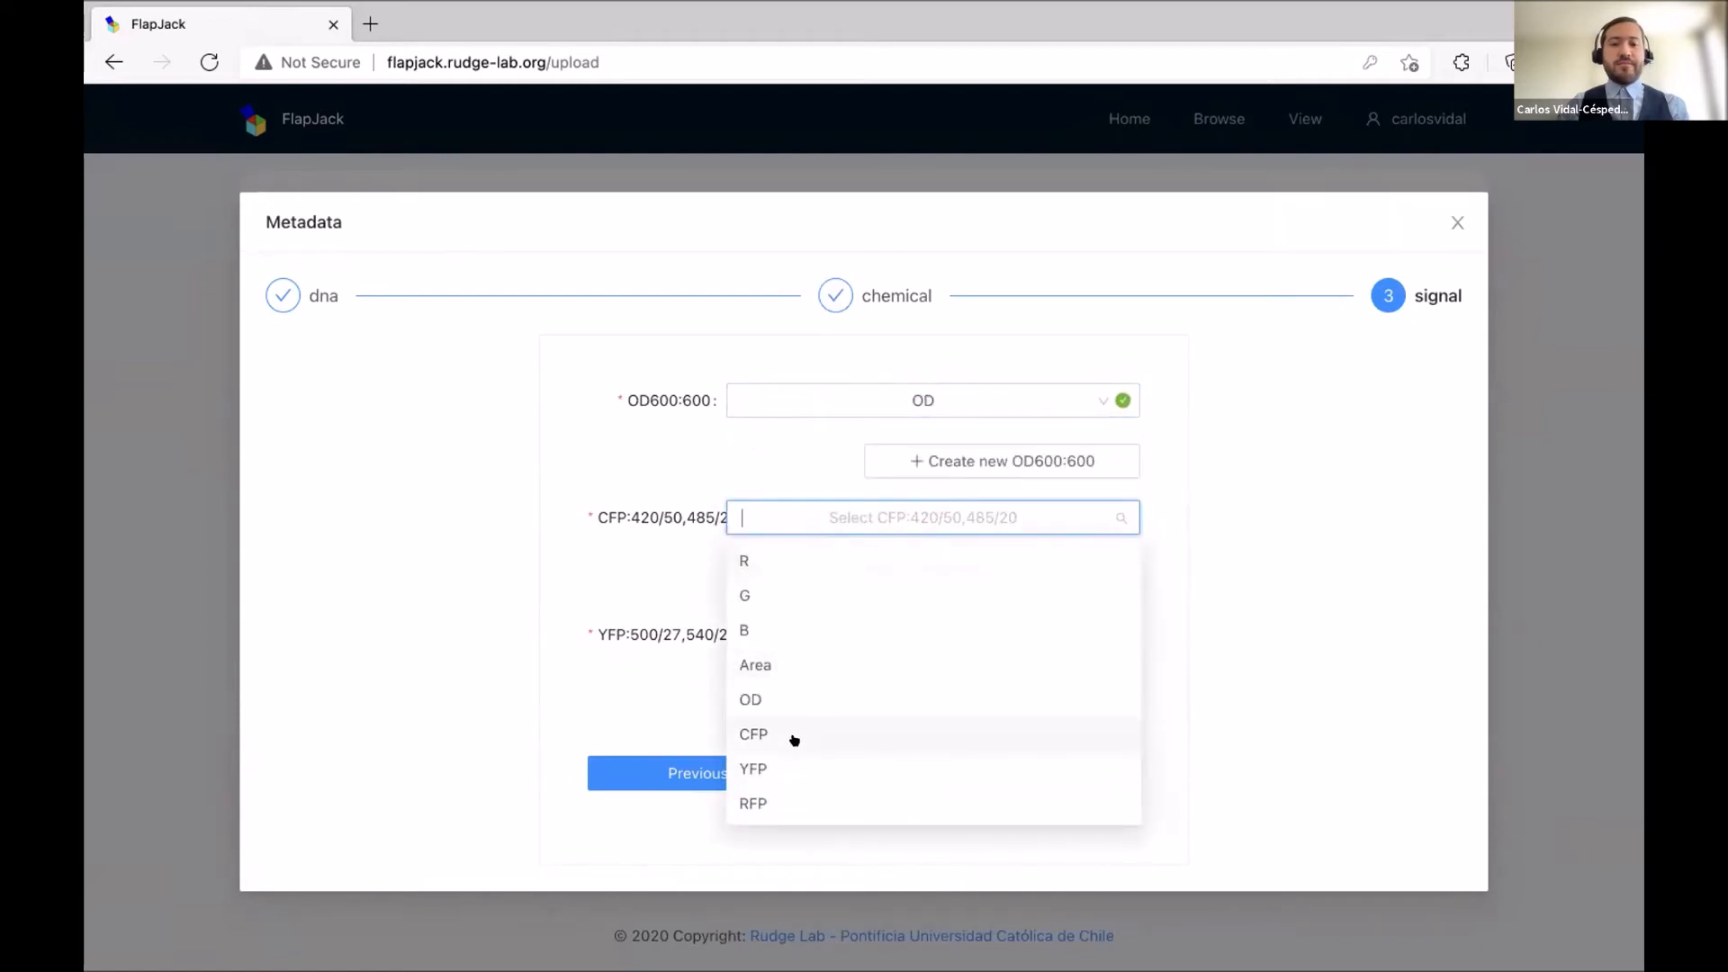
left_click(803, 736)
left_click(886, 619)
left_click(777, 881)
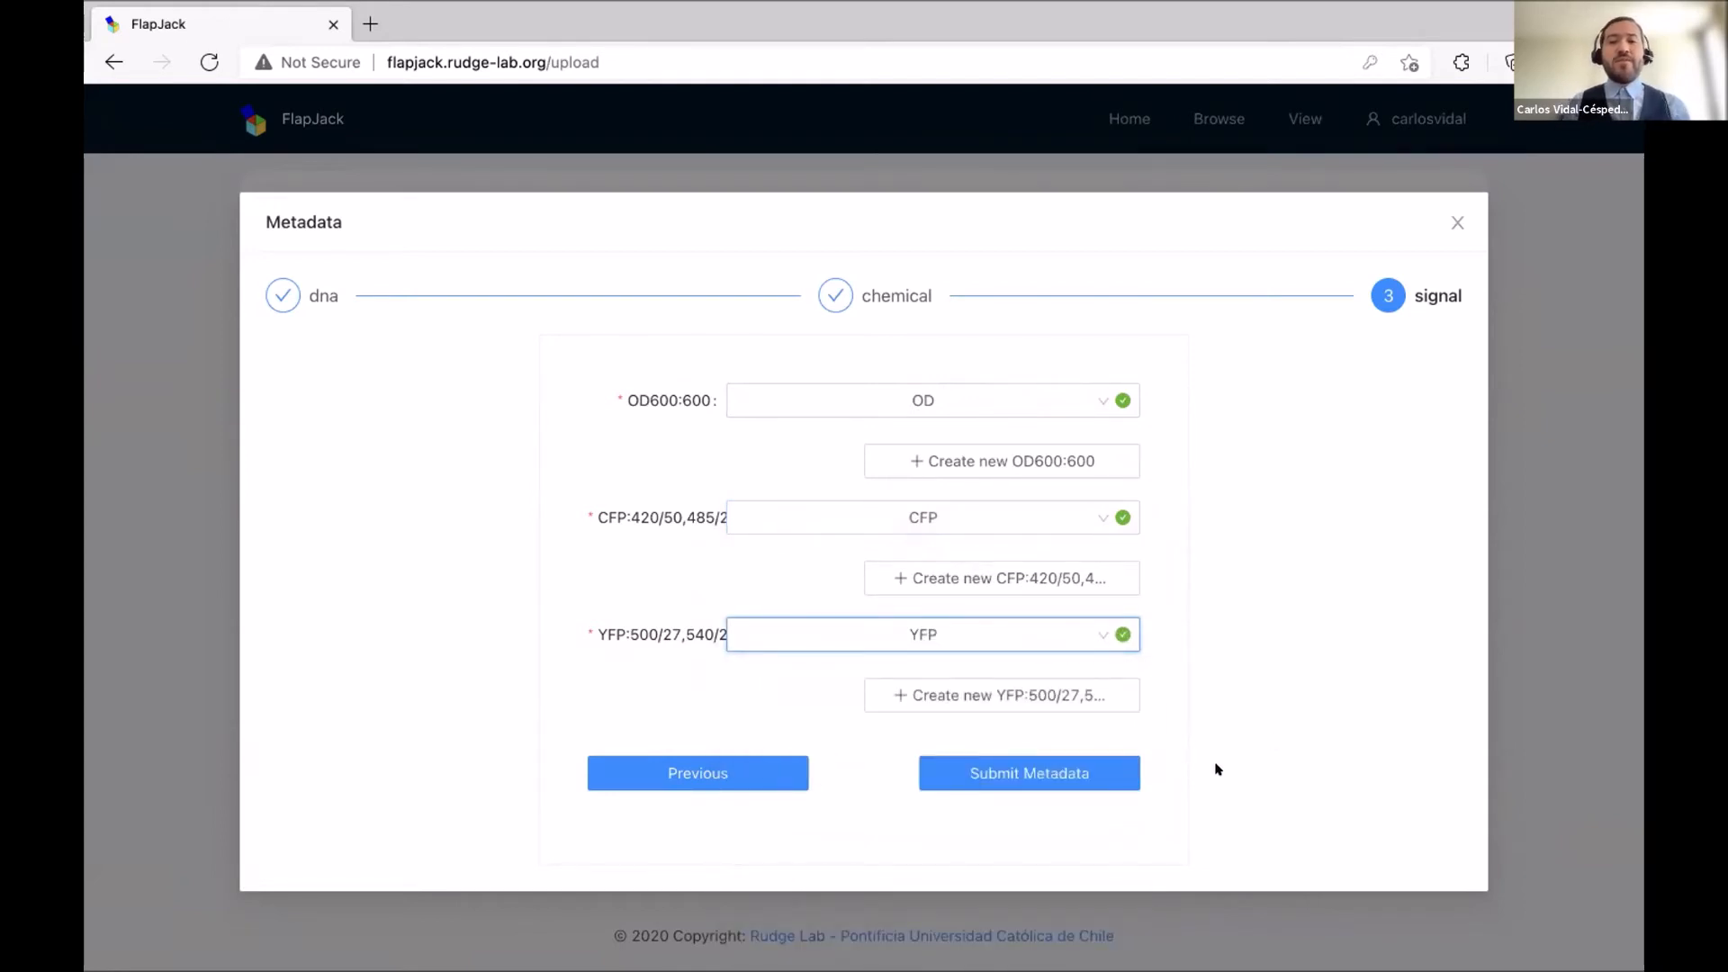
left_click(1056, 776)
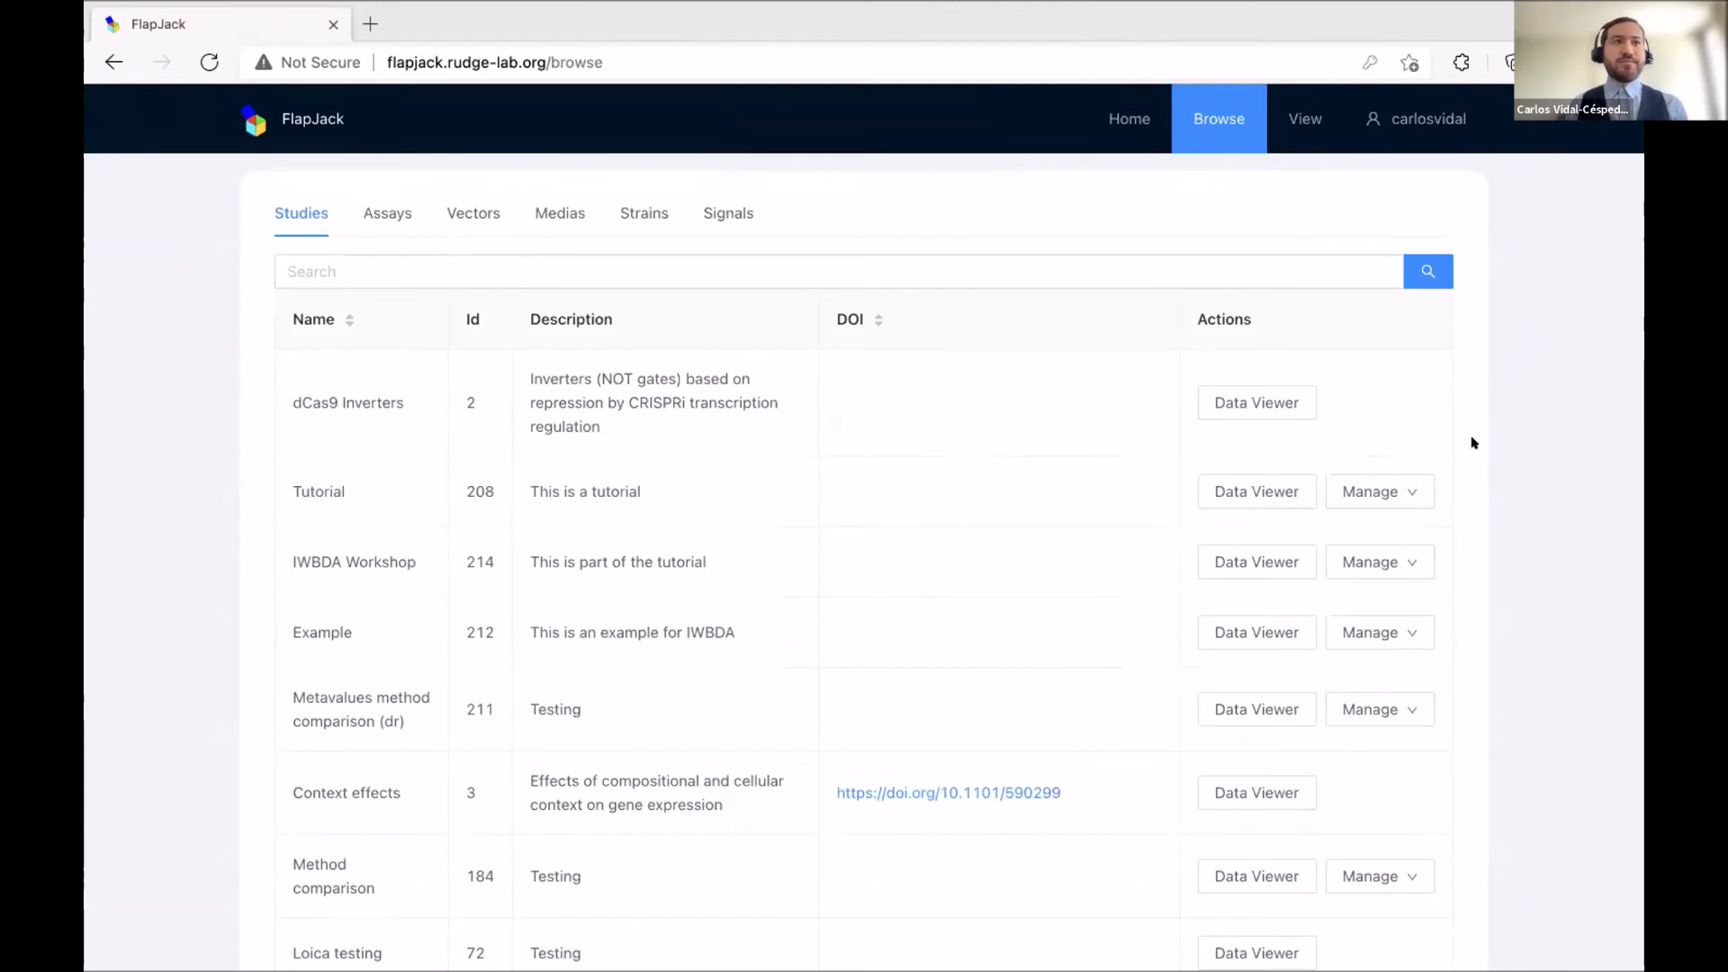
Choose Share from the Example study's Manage menu in the Studies table.
scroll(1473, 443, "down", 1)
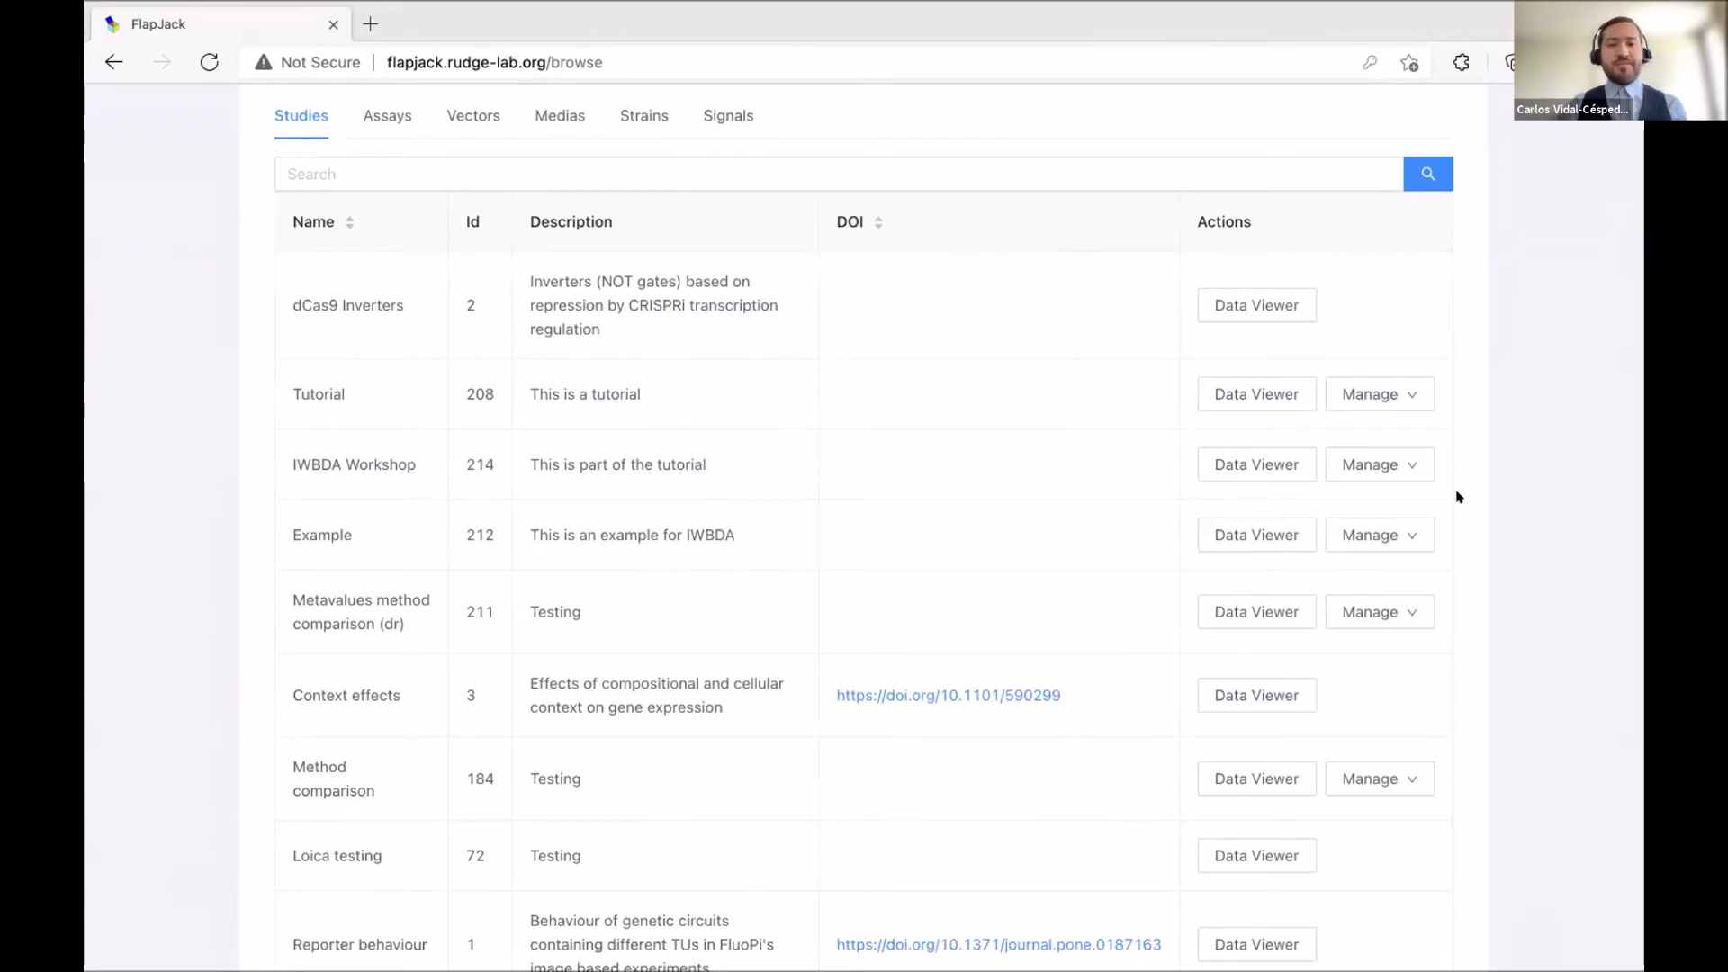
scroll(1454, 522, "down", 1)
scroll(1456, 523, "up", 2)
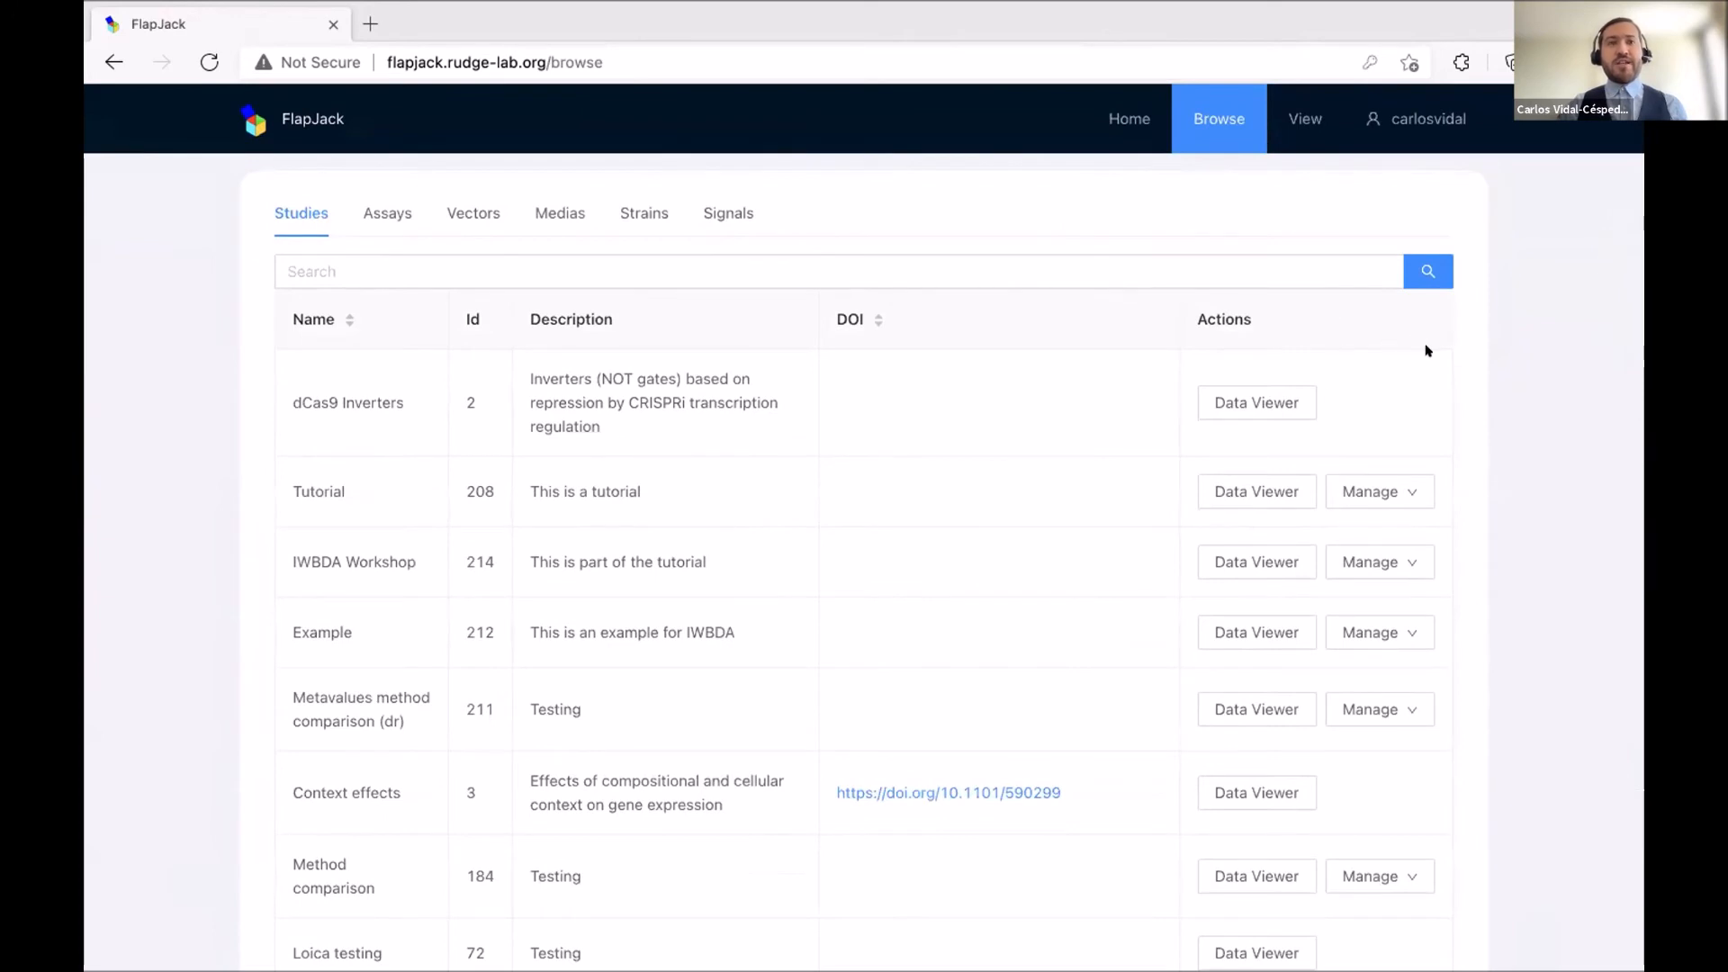
scroll(1425, 349, "down", 2)
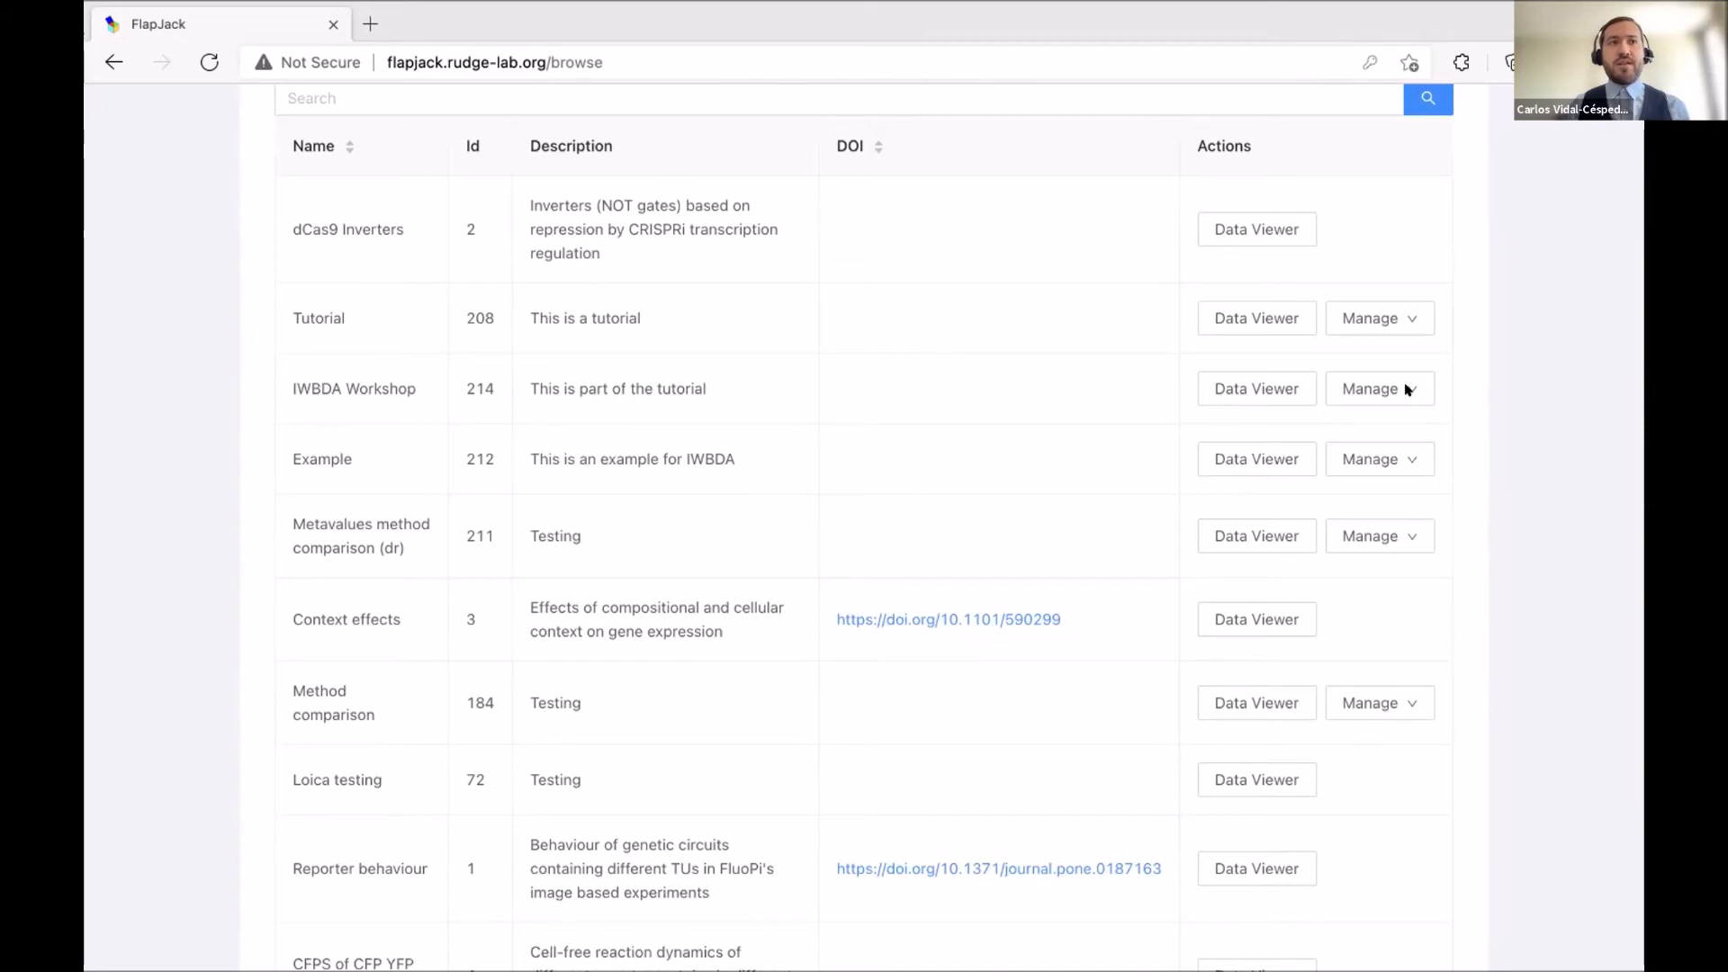
left_click(1410, 460)
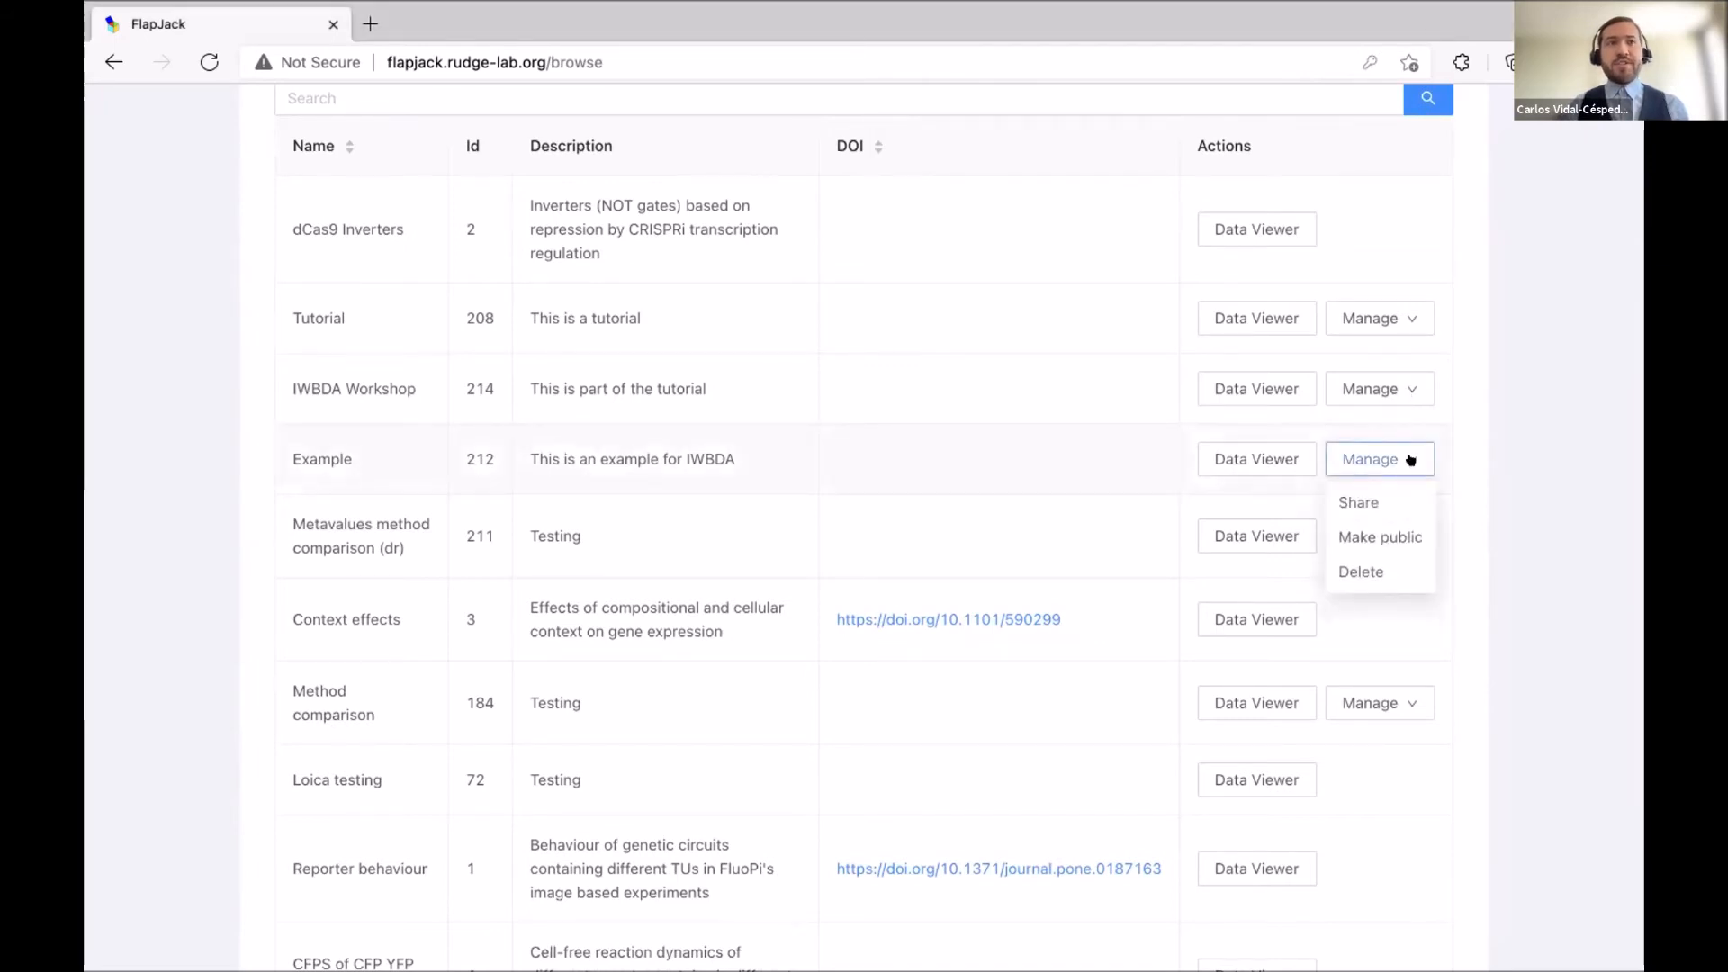
left_click(1394, 502)
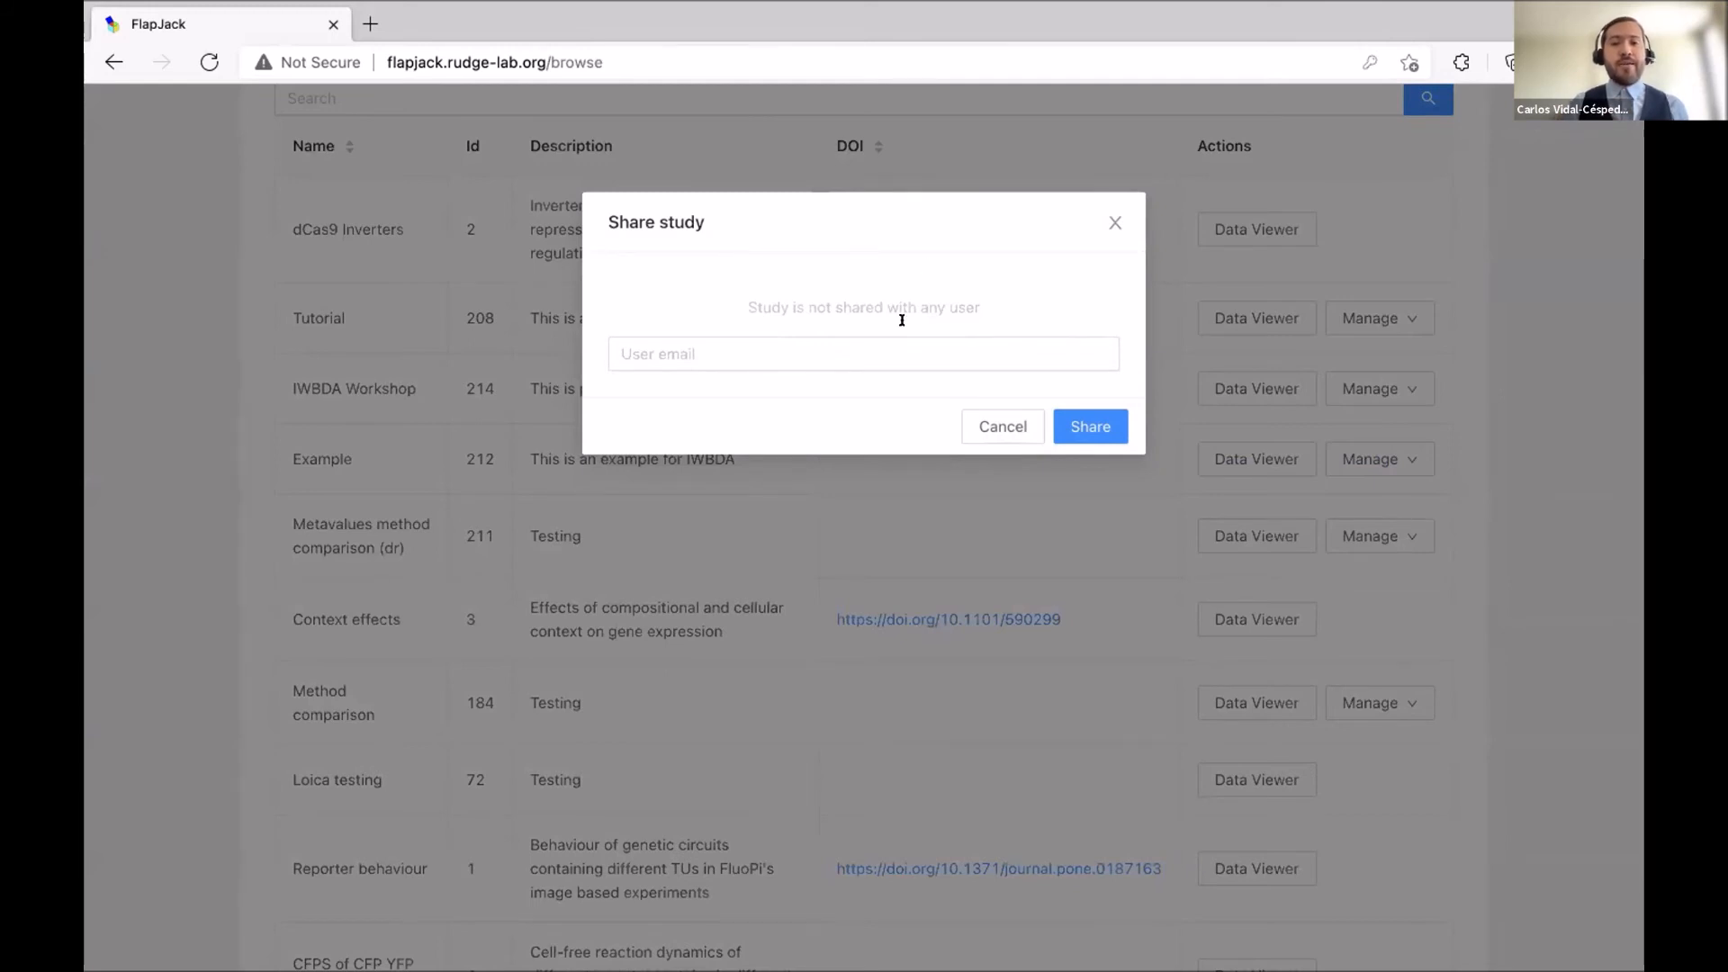
Share the Example study with a collaborator's e-mail picked from the suggestions.
left_click(887, 342)
left_click(805, 398)
left_click(972, 290)
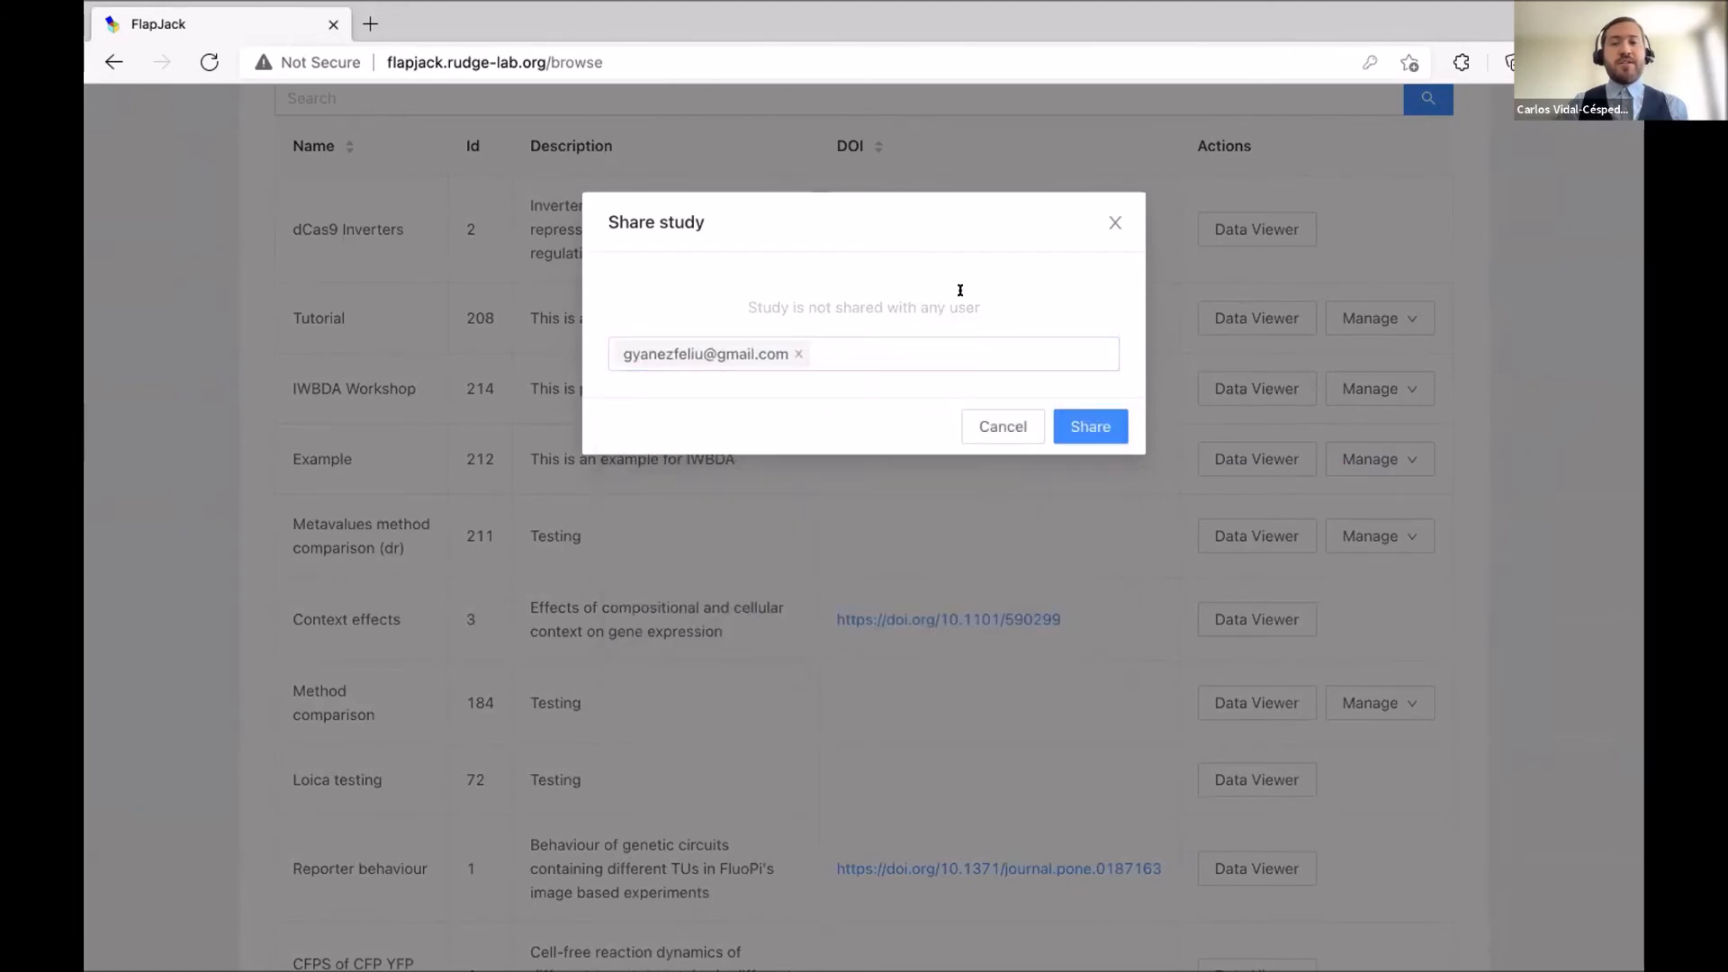
left_click(1084, 426)
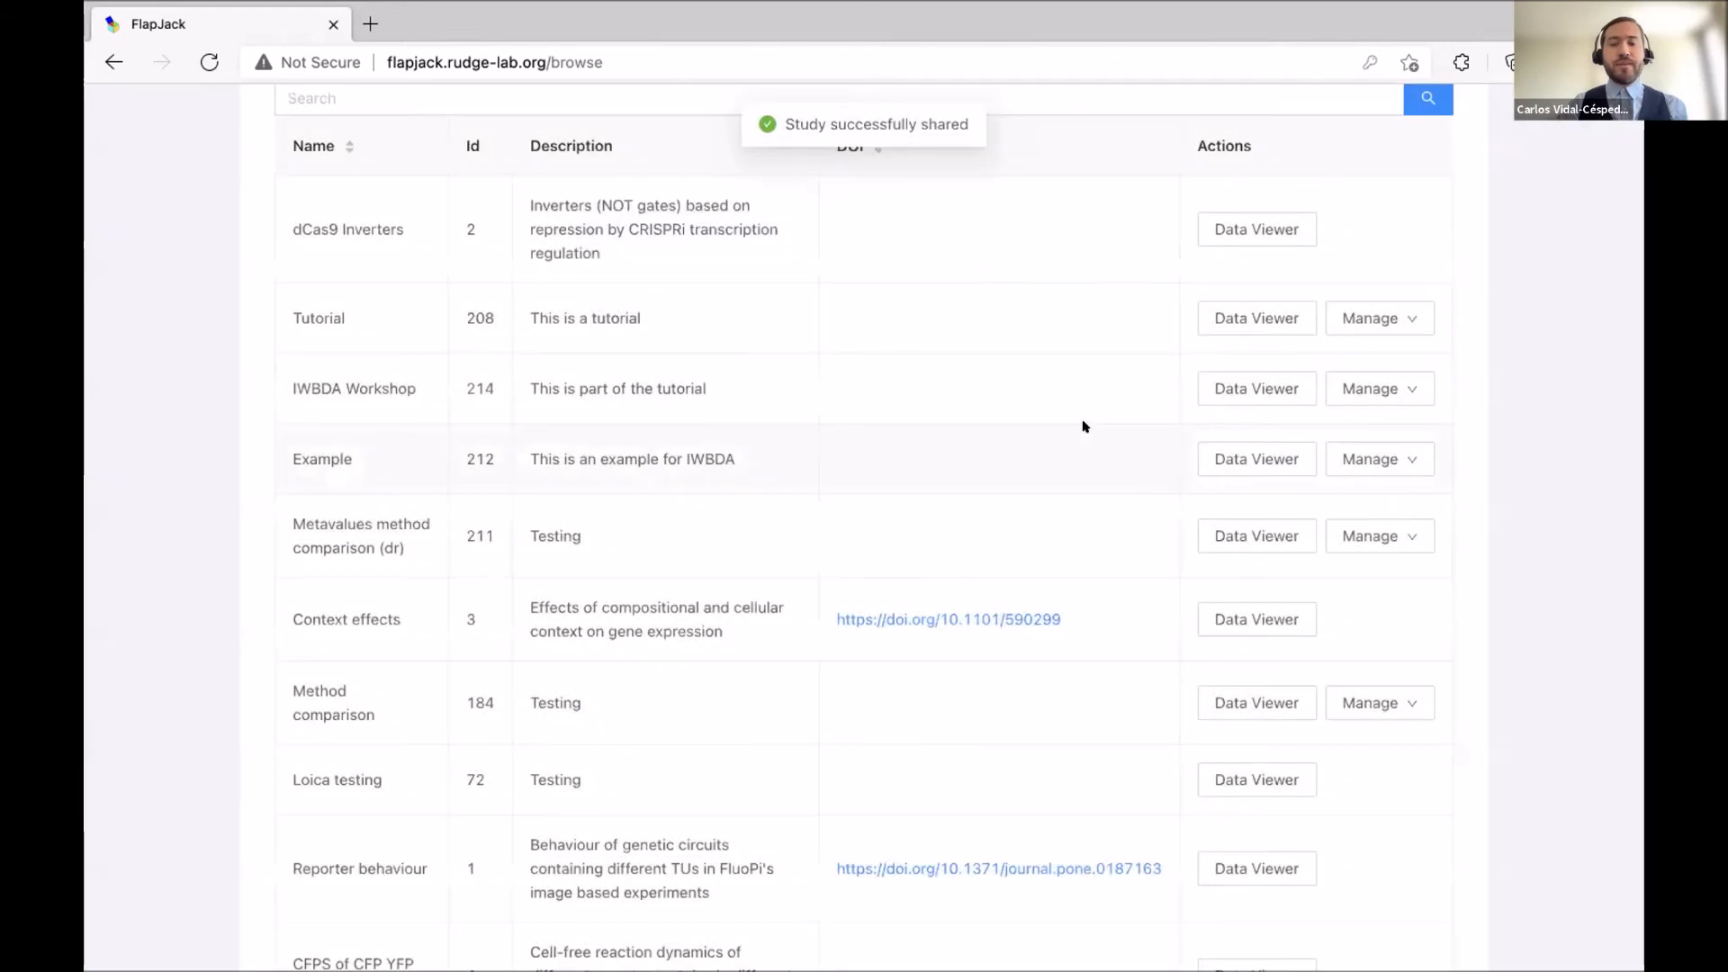
Make the Example study public.
scroll(1495, 443, "down", 1)
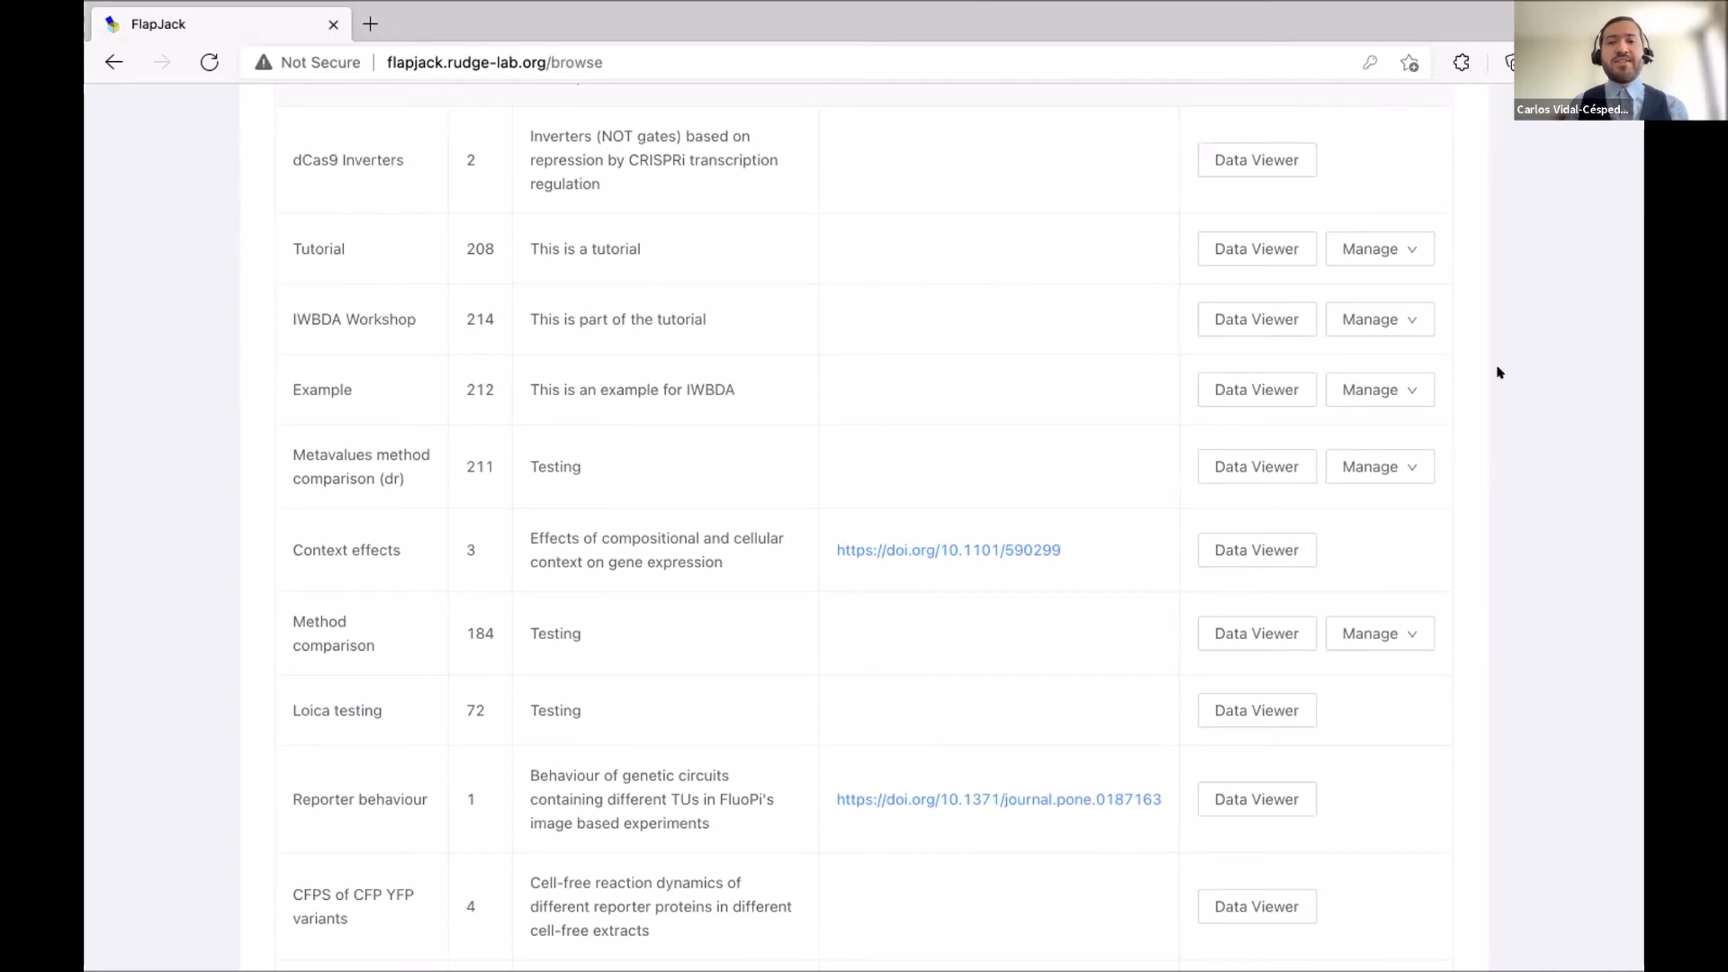
left_click(1401, 391)
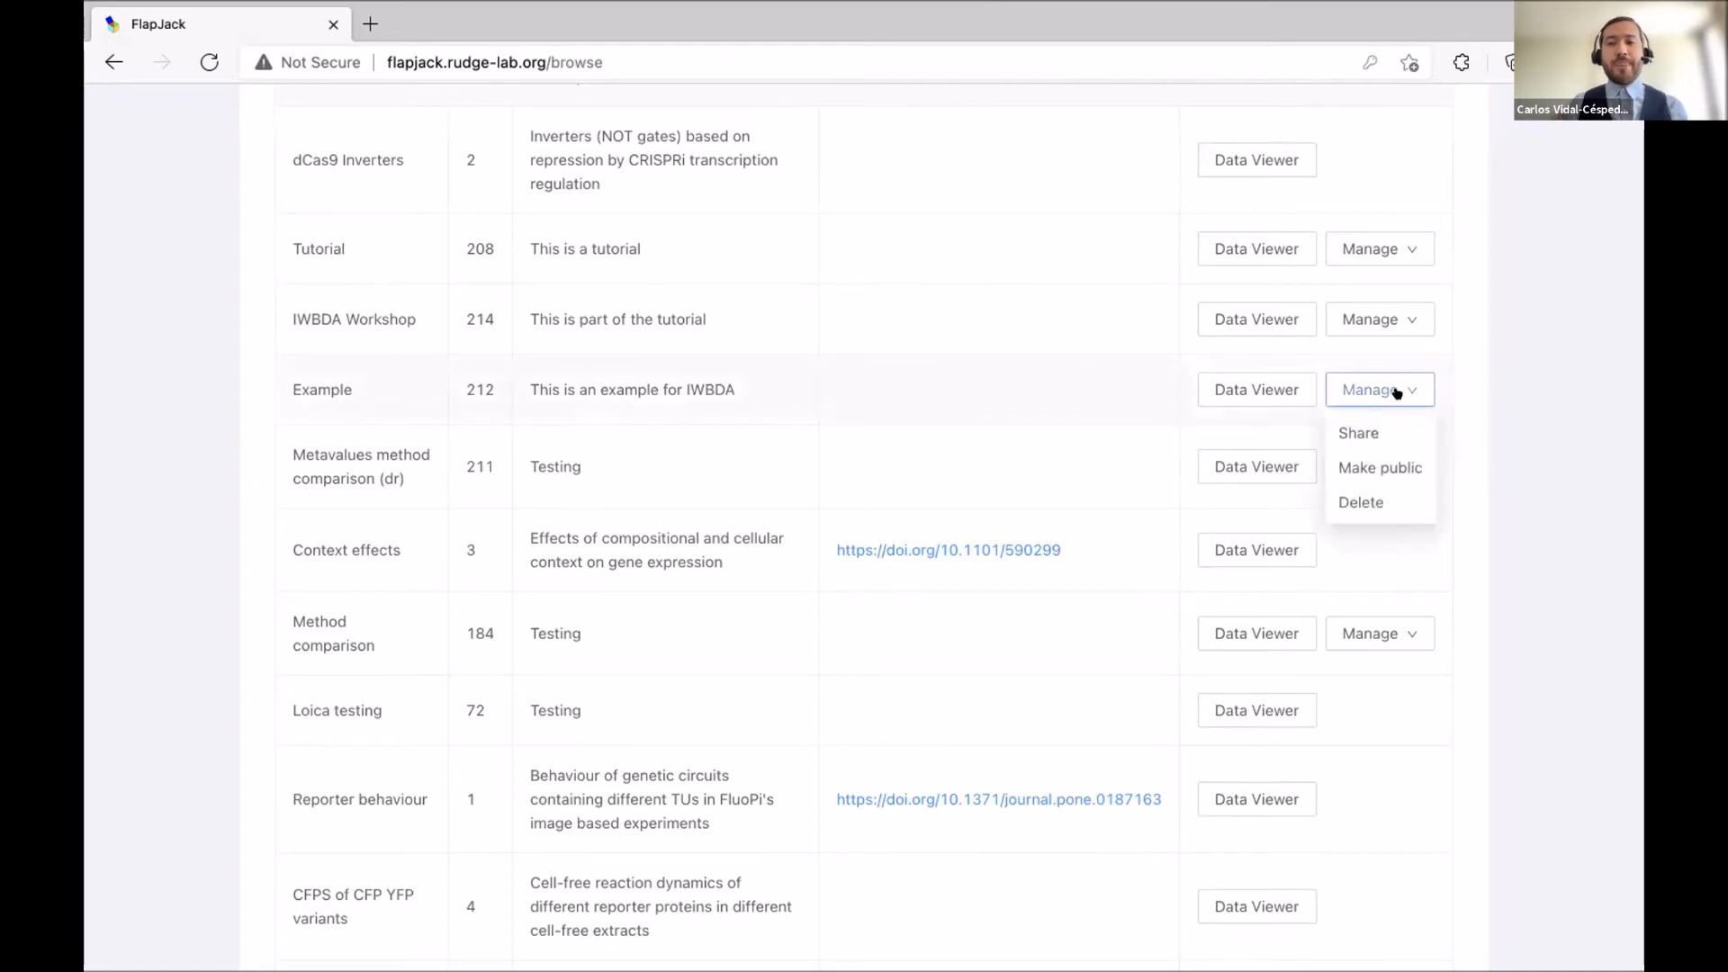
left_click(1398, 465)
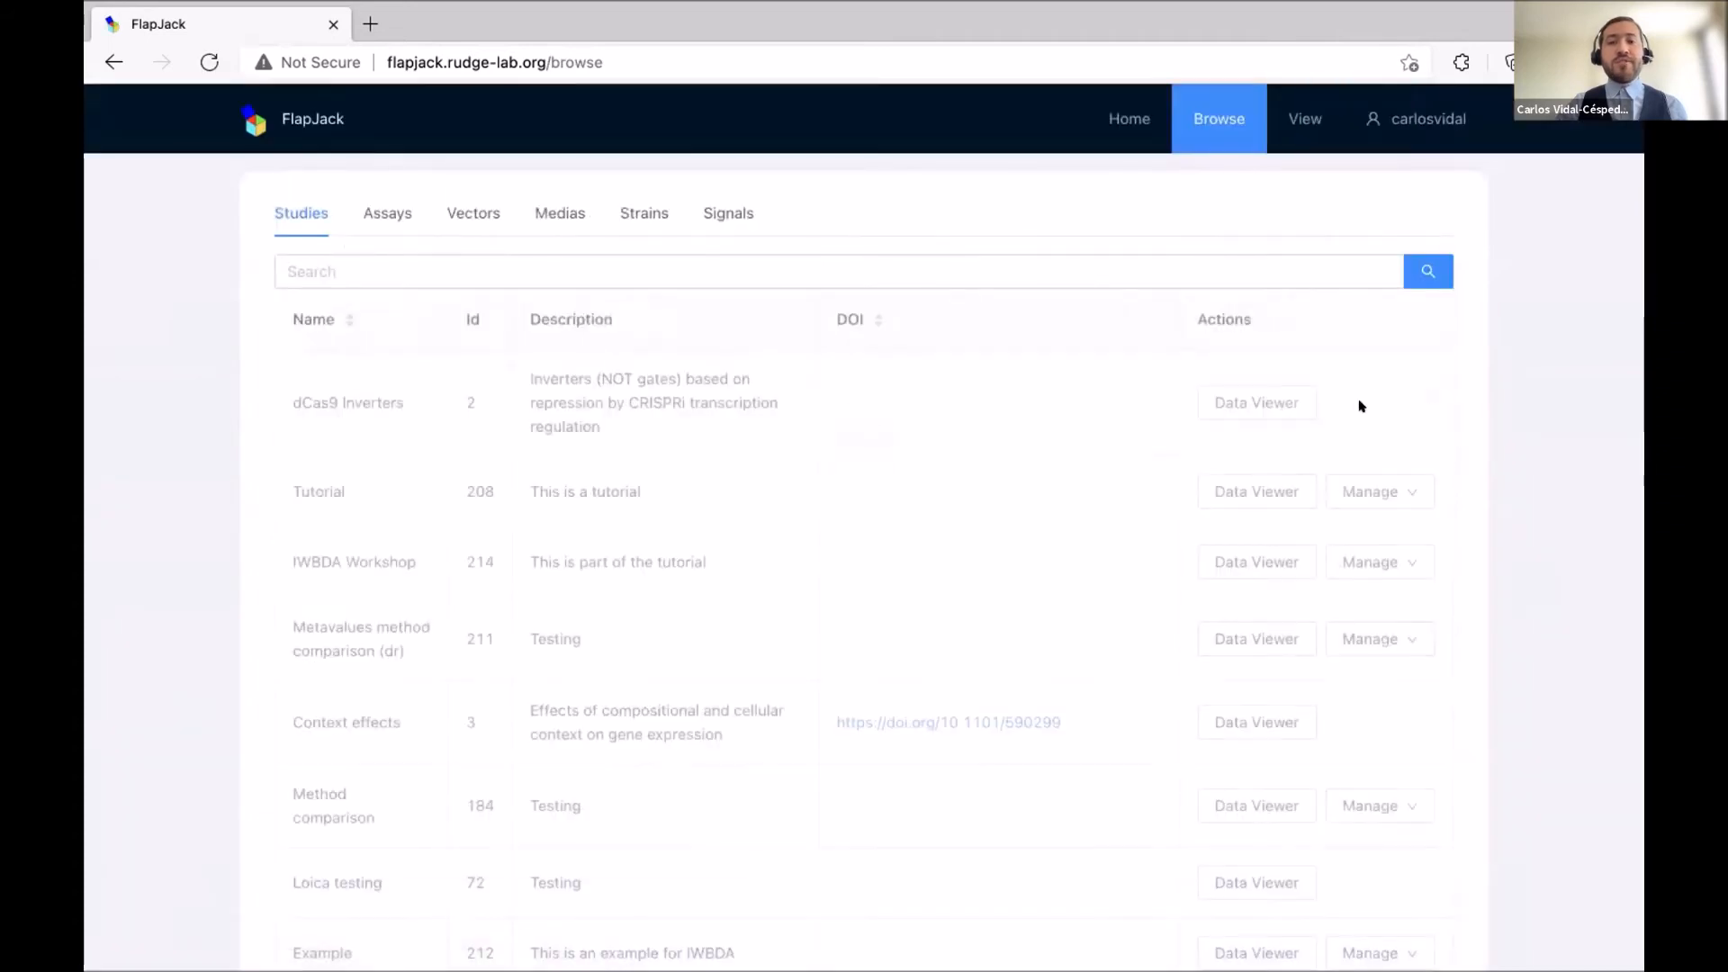
Make the public Example study private again.
scroll(1566, 424, "down", 2)
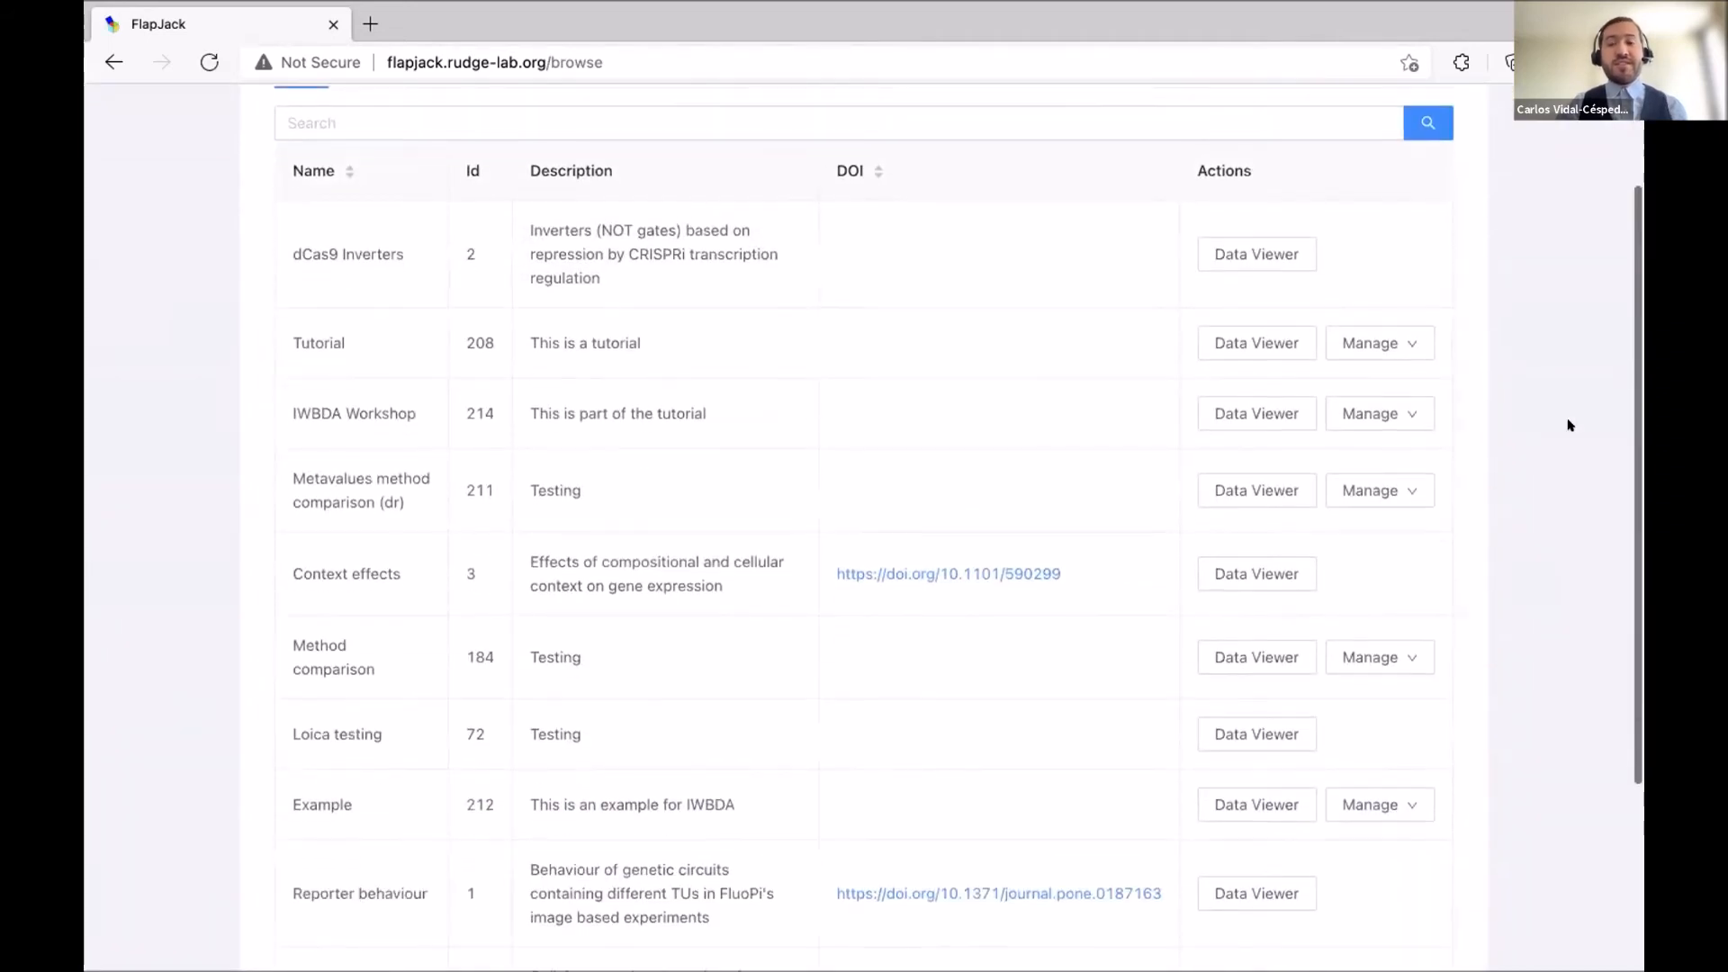
scroll(1568, 424, "down", 2)
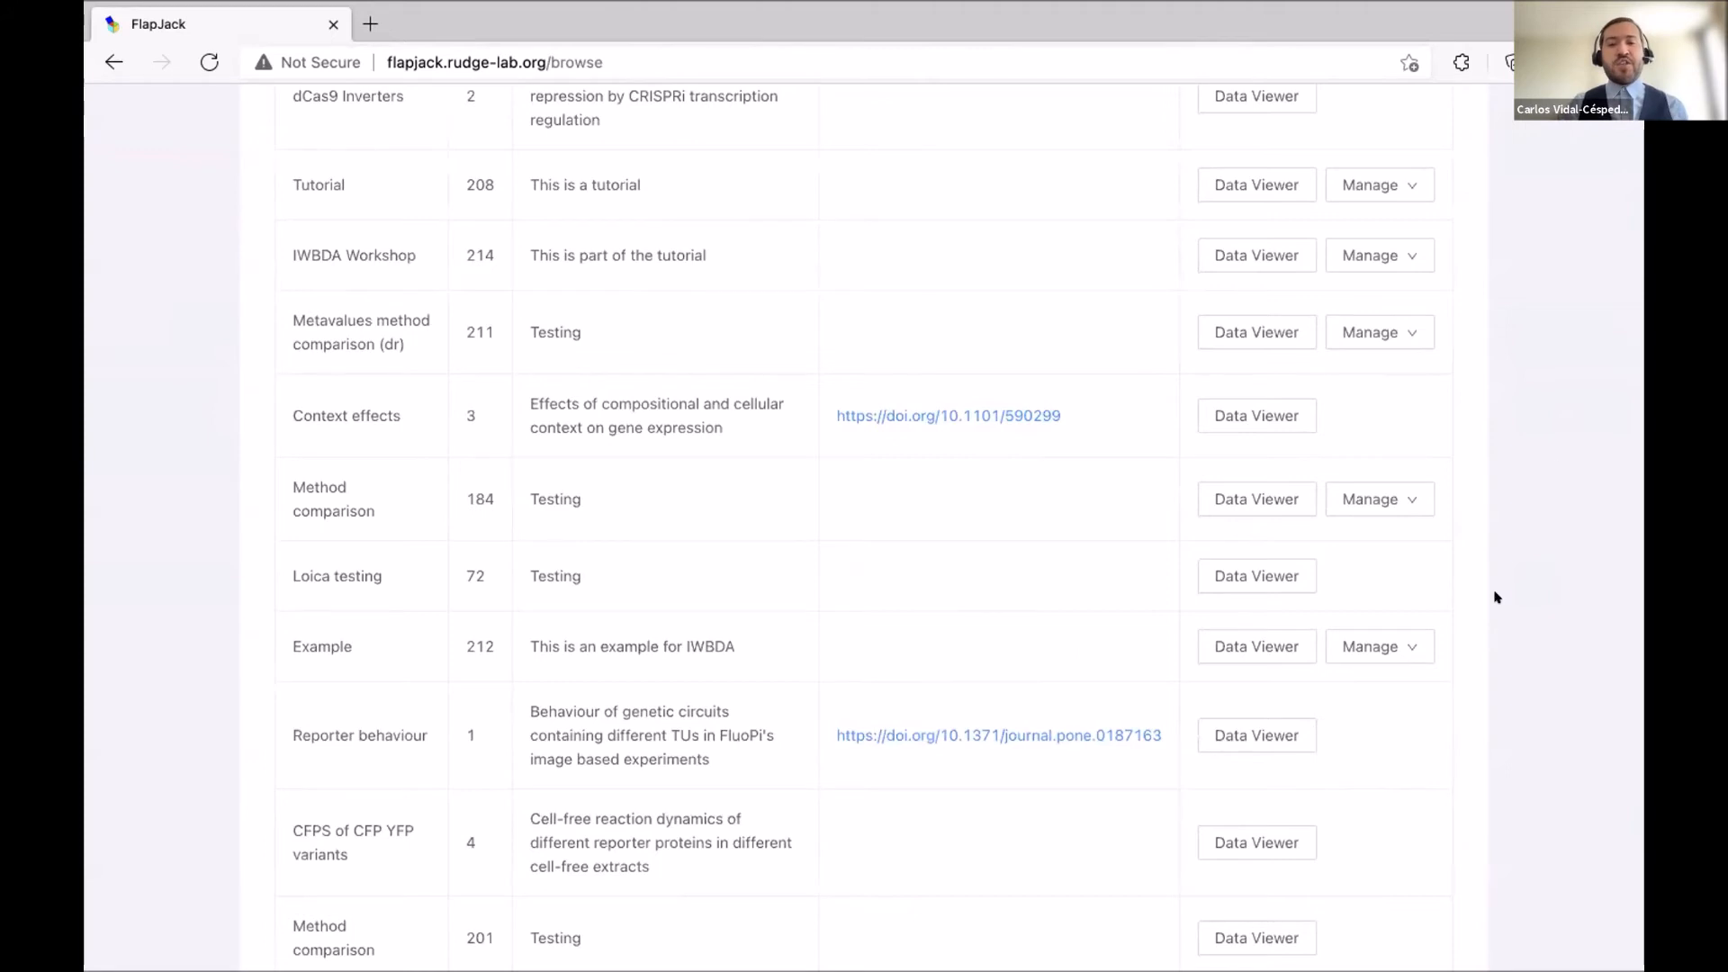
scroll(1511, 563, "down", 2)
left_click(1392, 518)
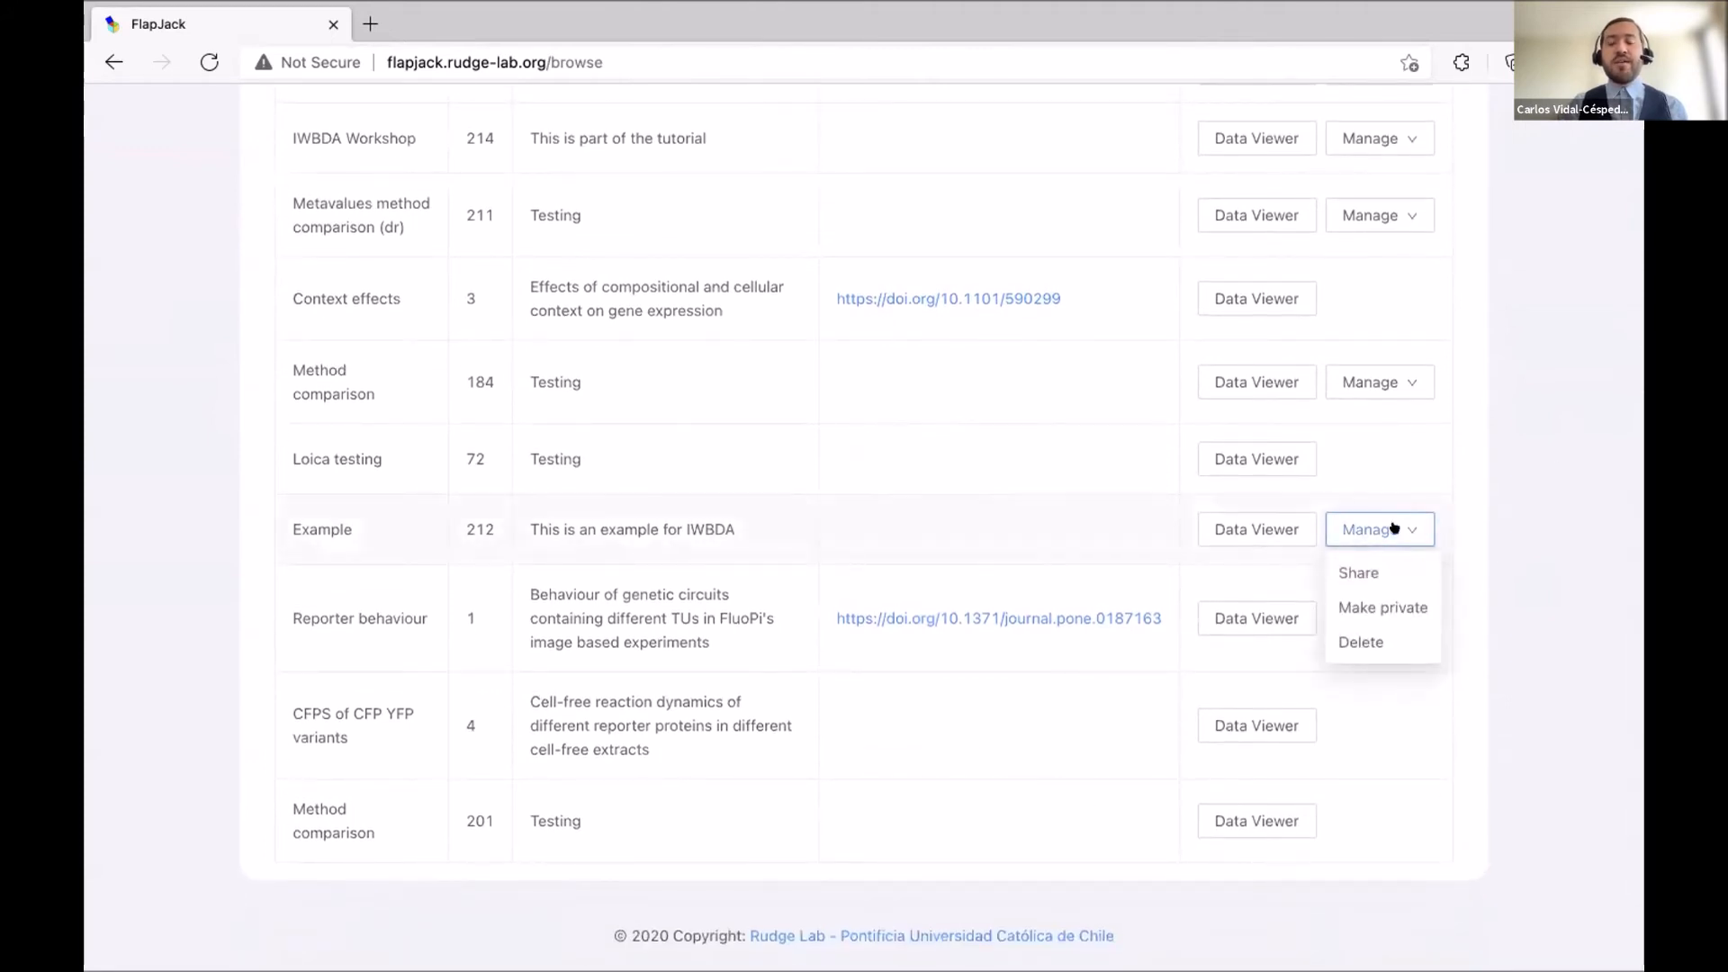
left_click(1381, 605)
Delete the Example study from the Studies table.
mouse_move(1418, 547)
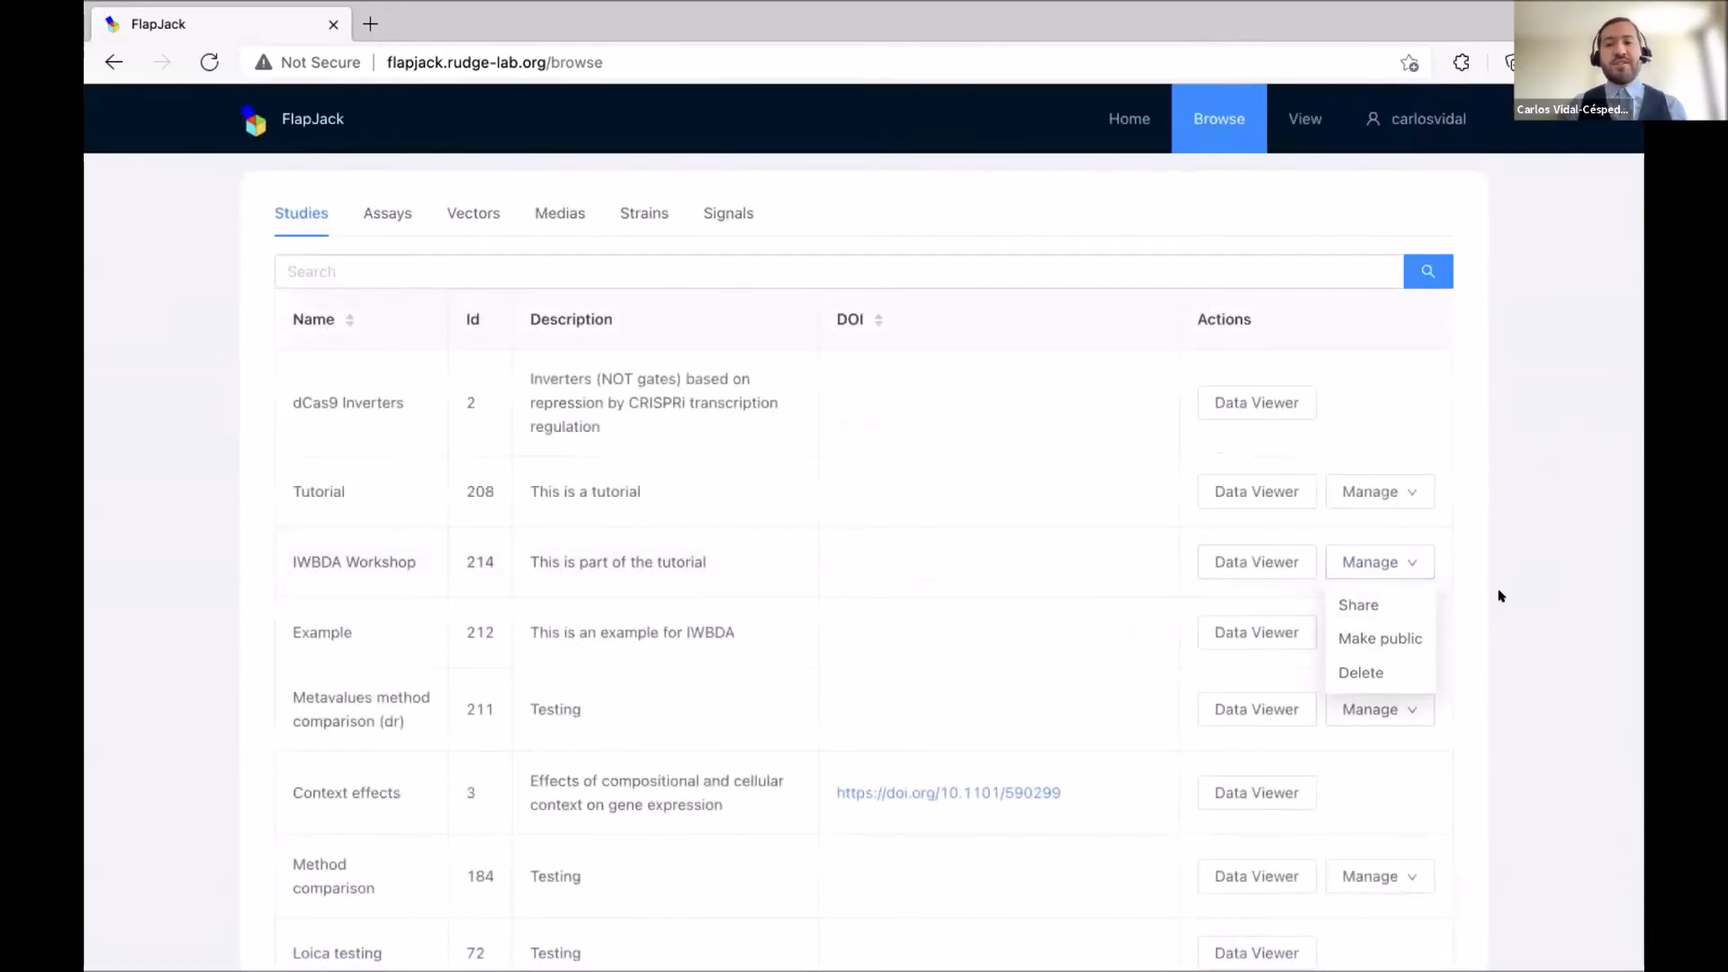
scroll(1500, 593, "down", 3)
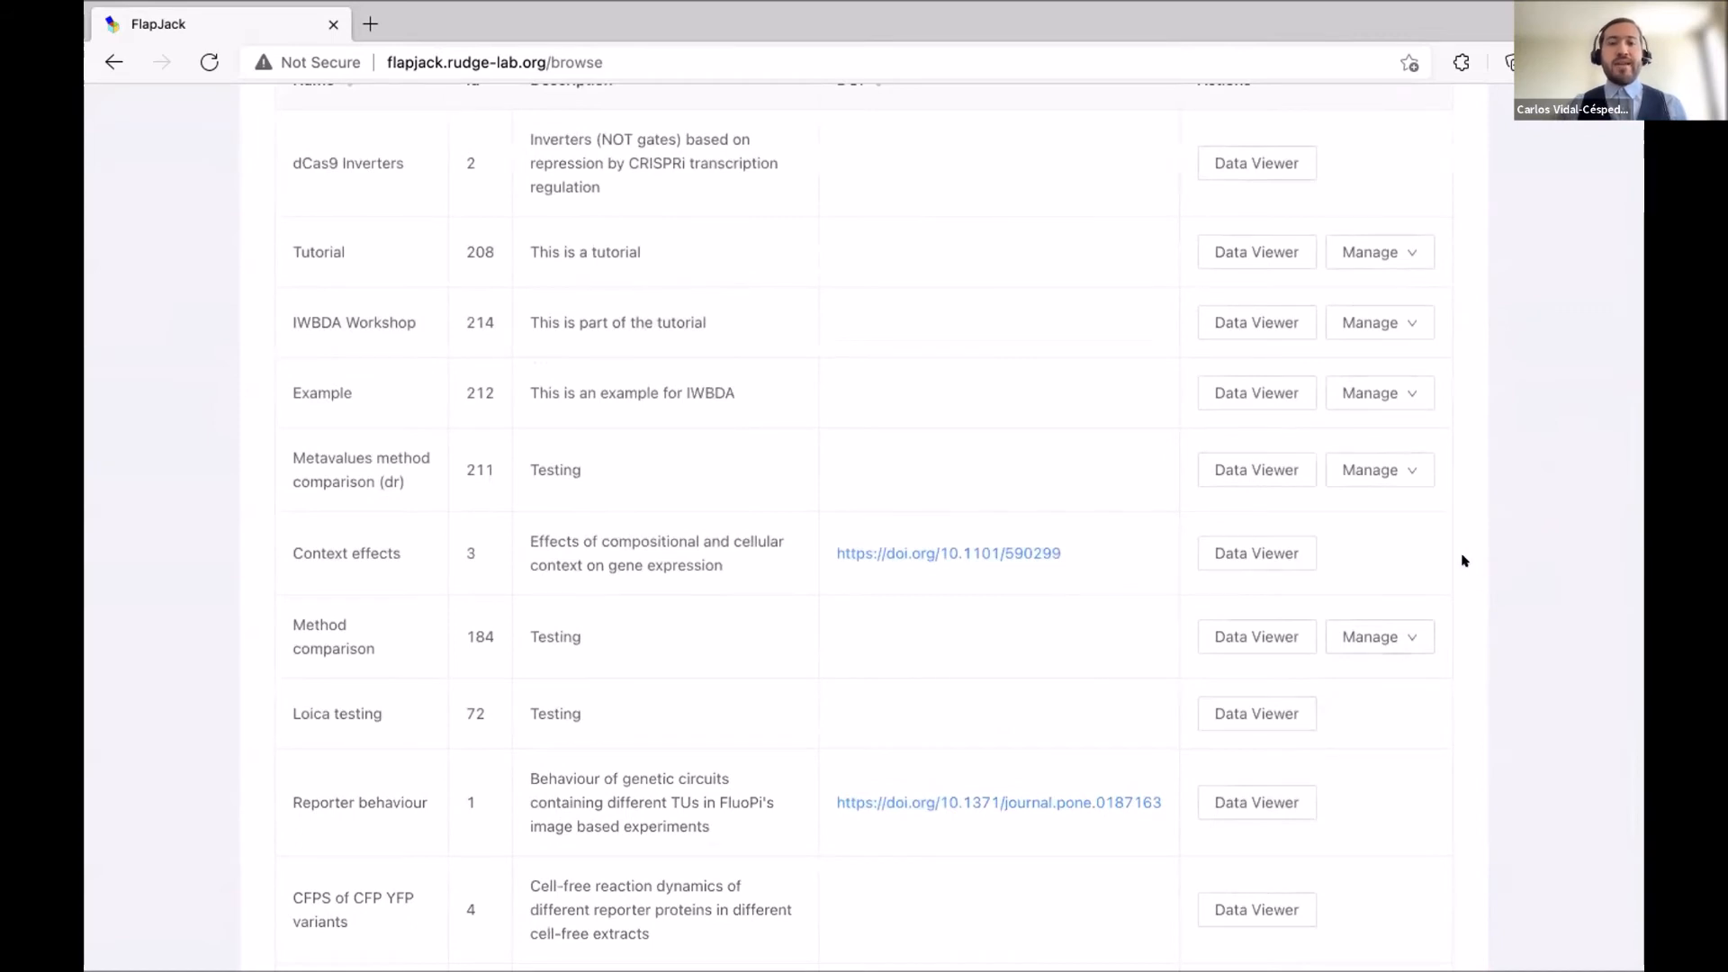
mouse_move(1404, 407)
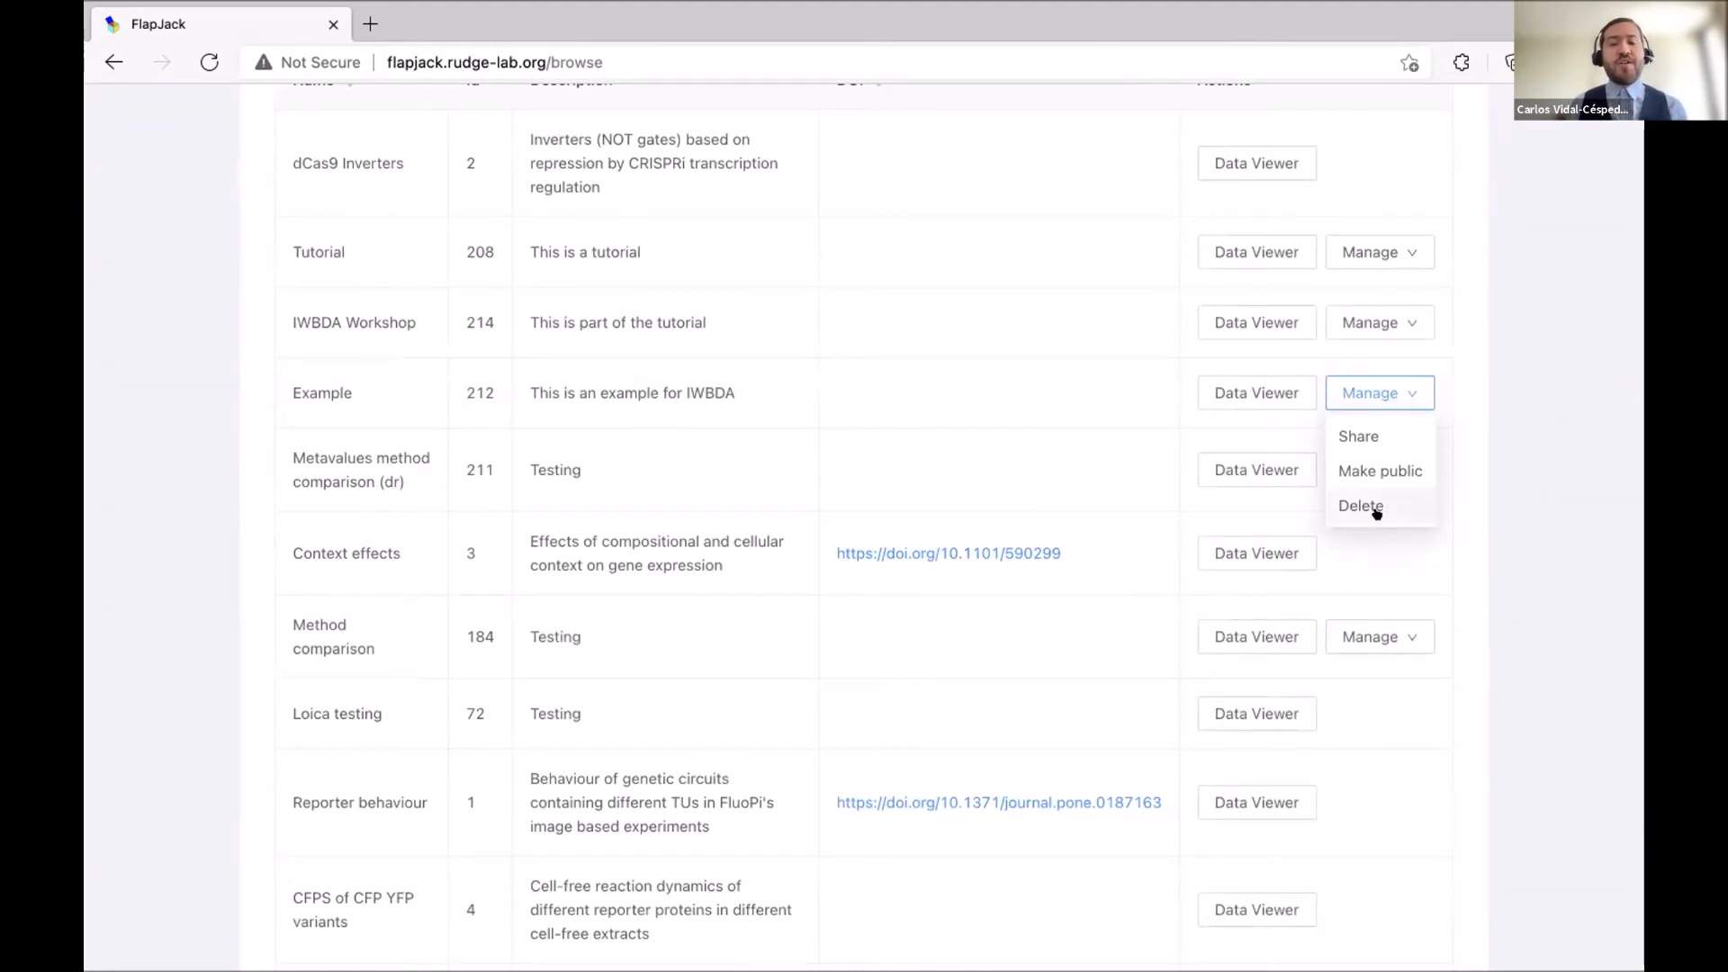
left_click(1375, 511)
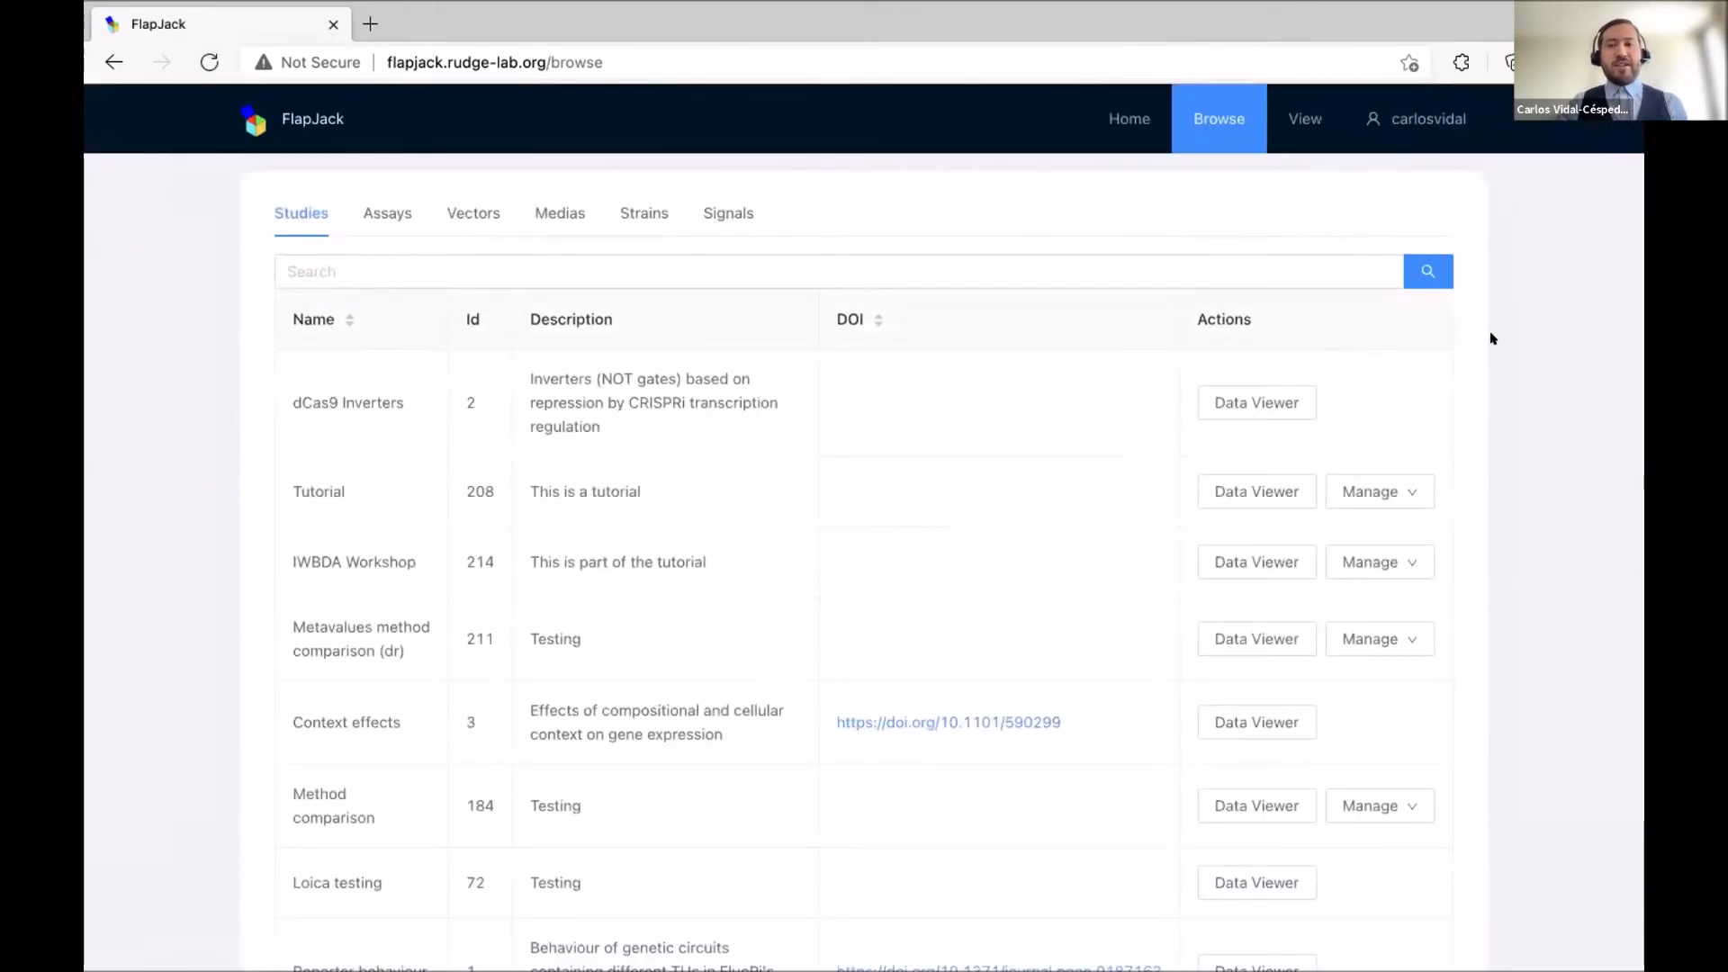
Go to the View page for building plots.
scroll(1489, 337, "down", 10)
scroll(1466, 338, "up", 10)
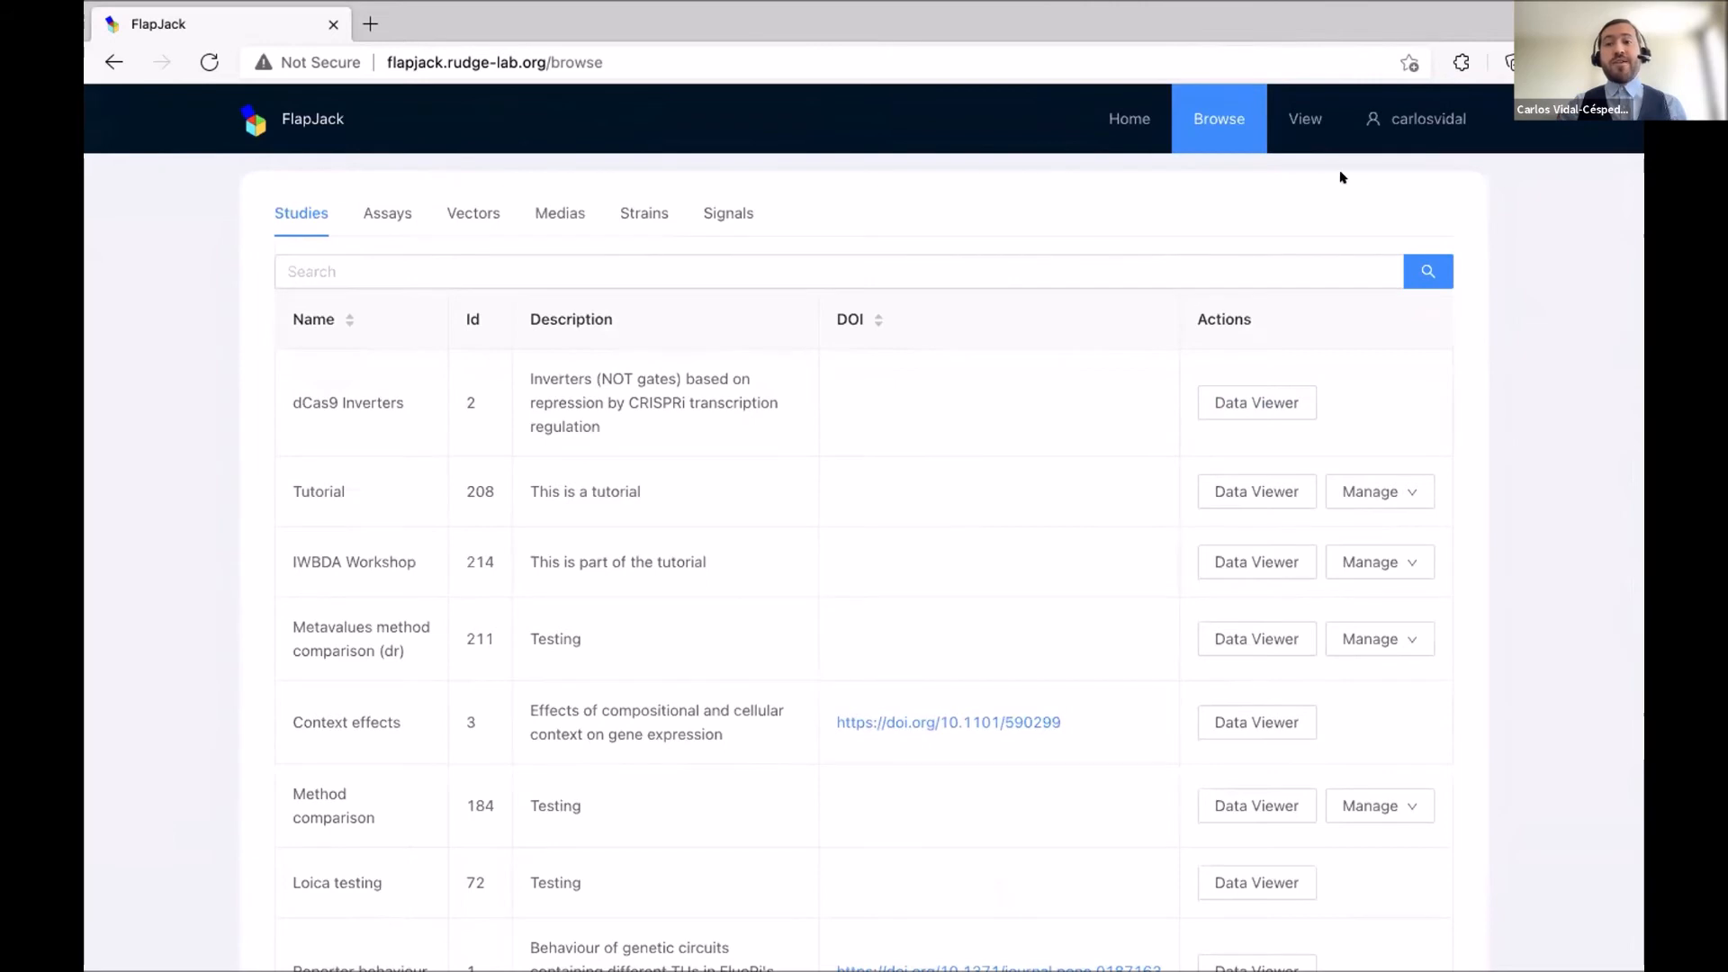
left_click(1296, 120)
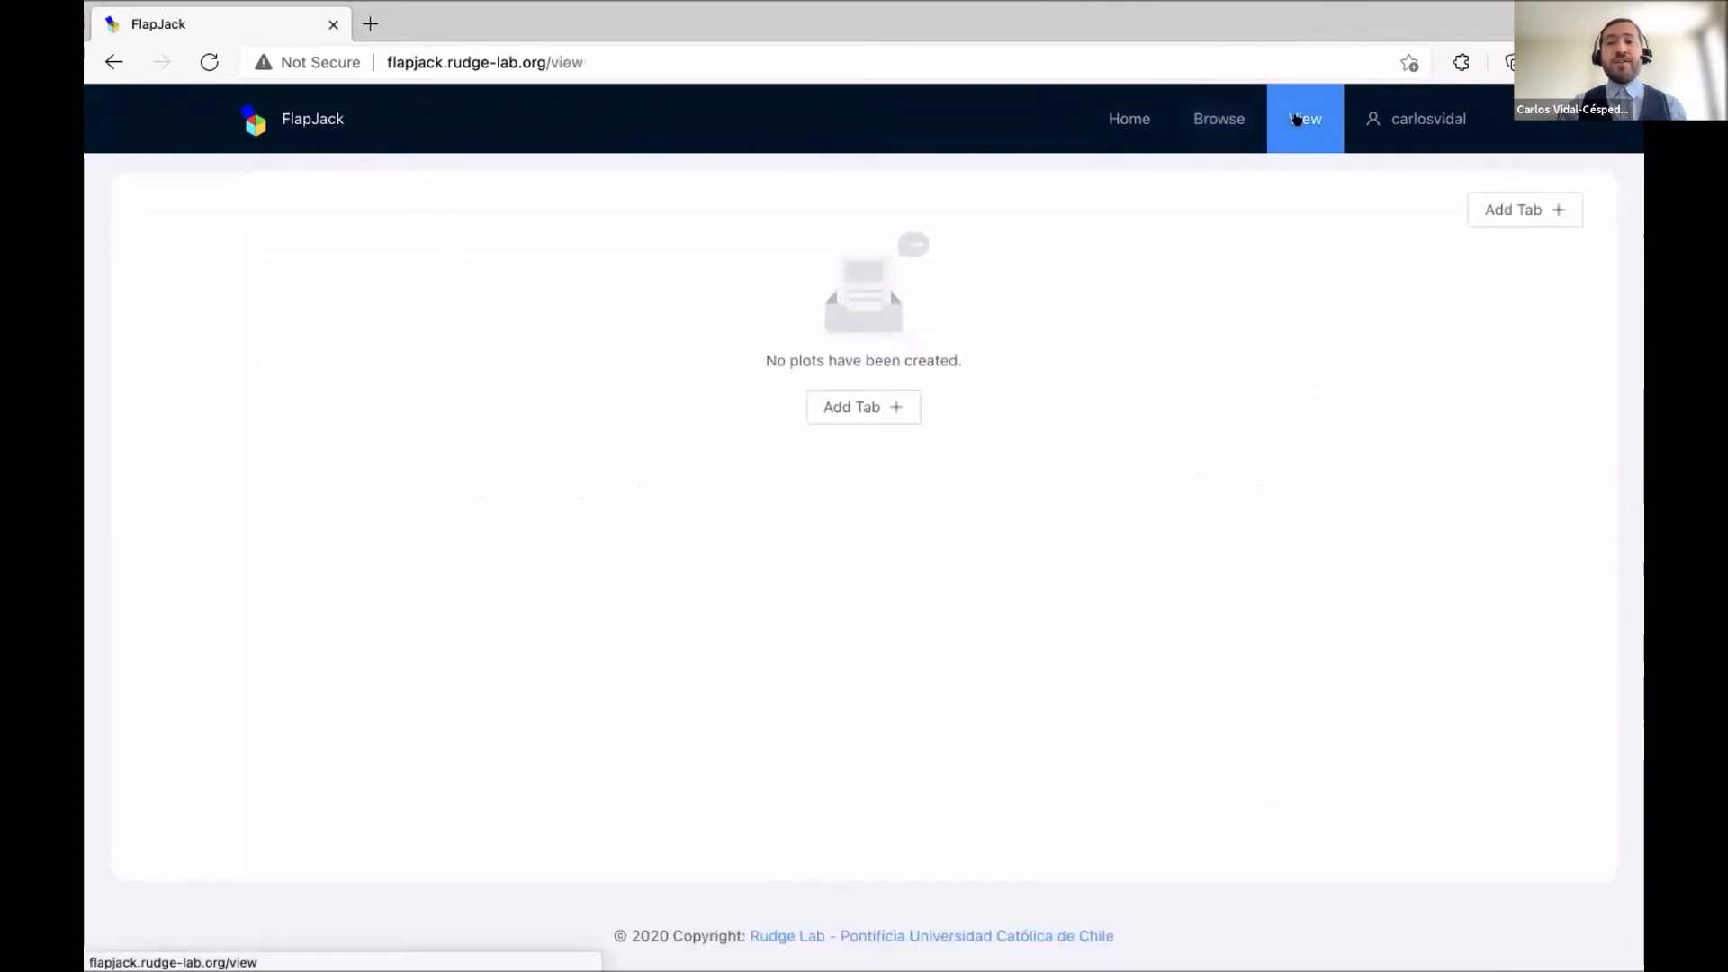
Add a new analysis tab and rename it from Analysis 1 to 'Context Effects'.
left_click(1518, 215)
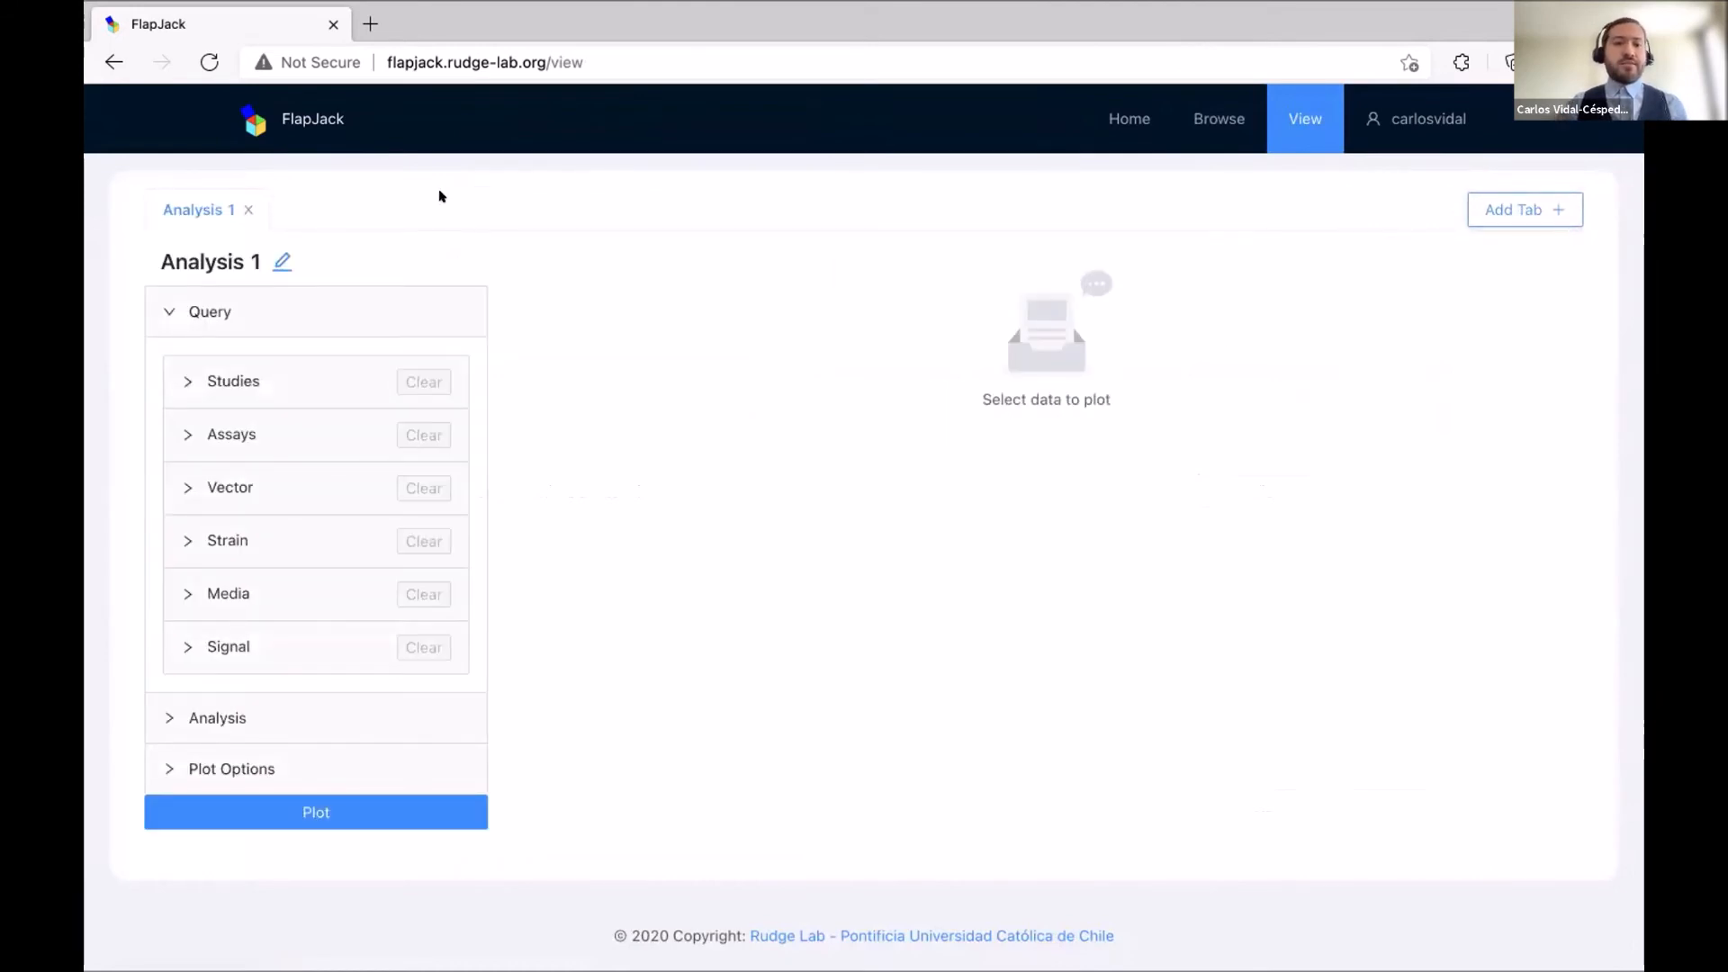
left_click(273, 259)
triple_click(303, 253)
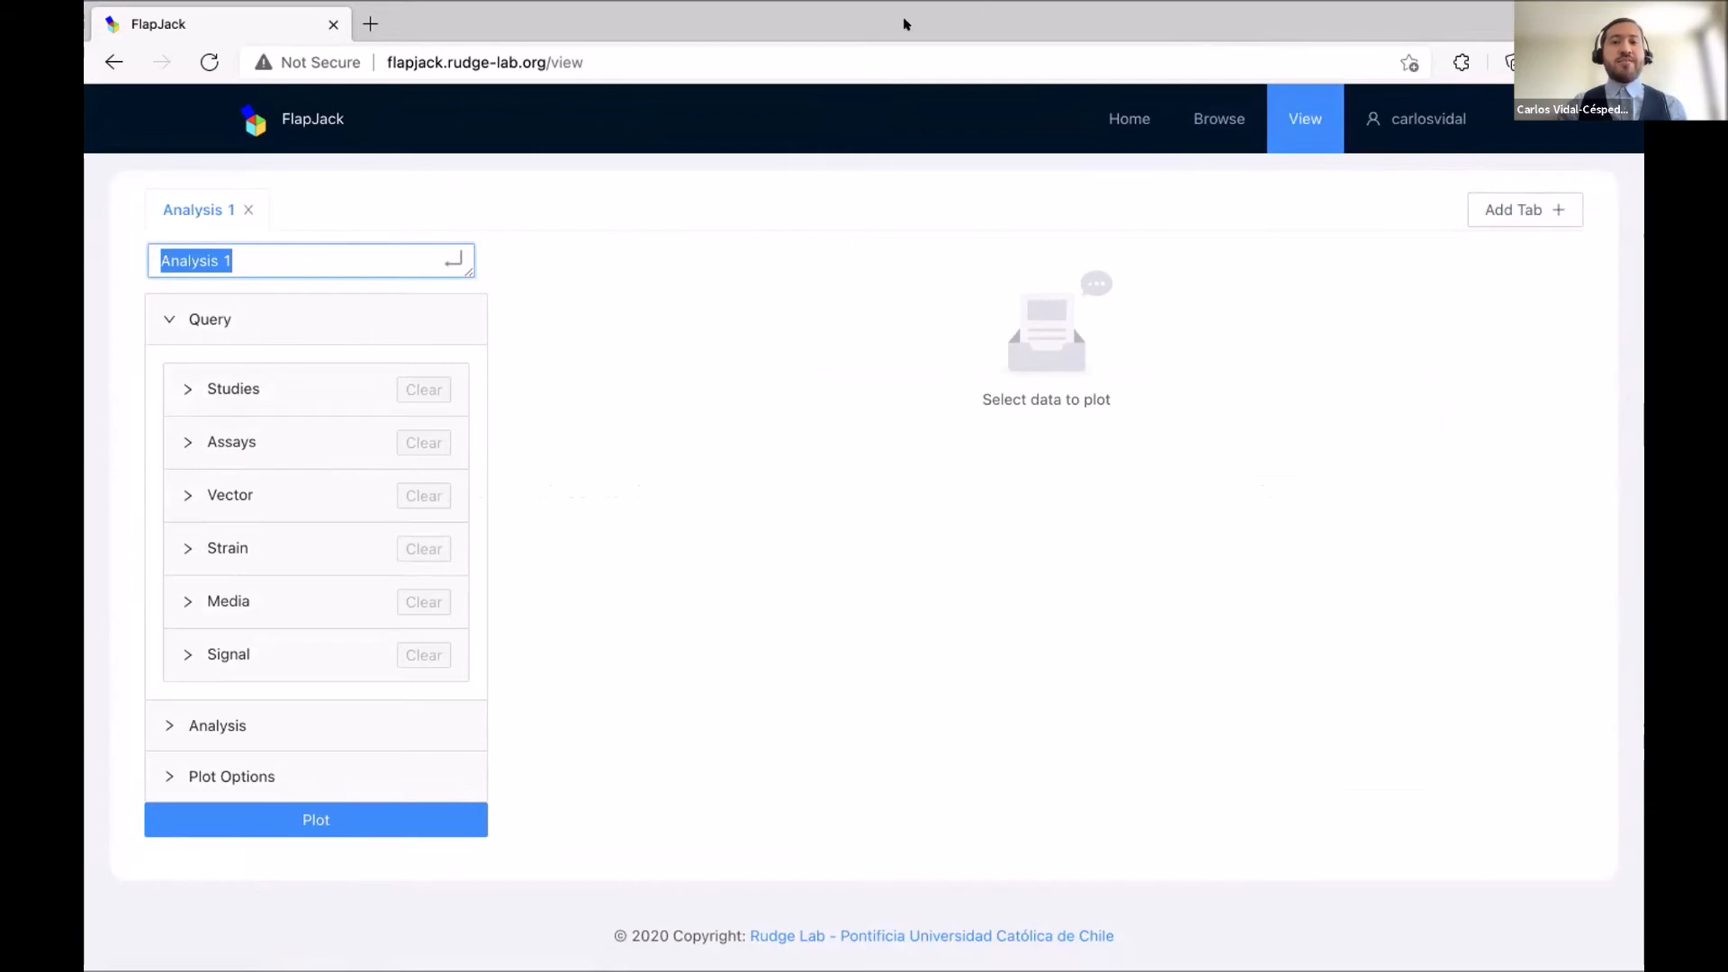
left_click(608, 354)
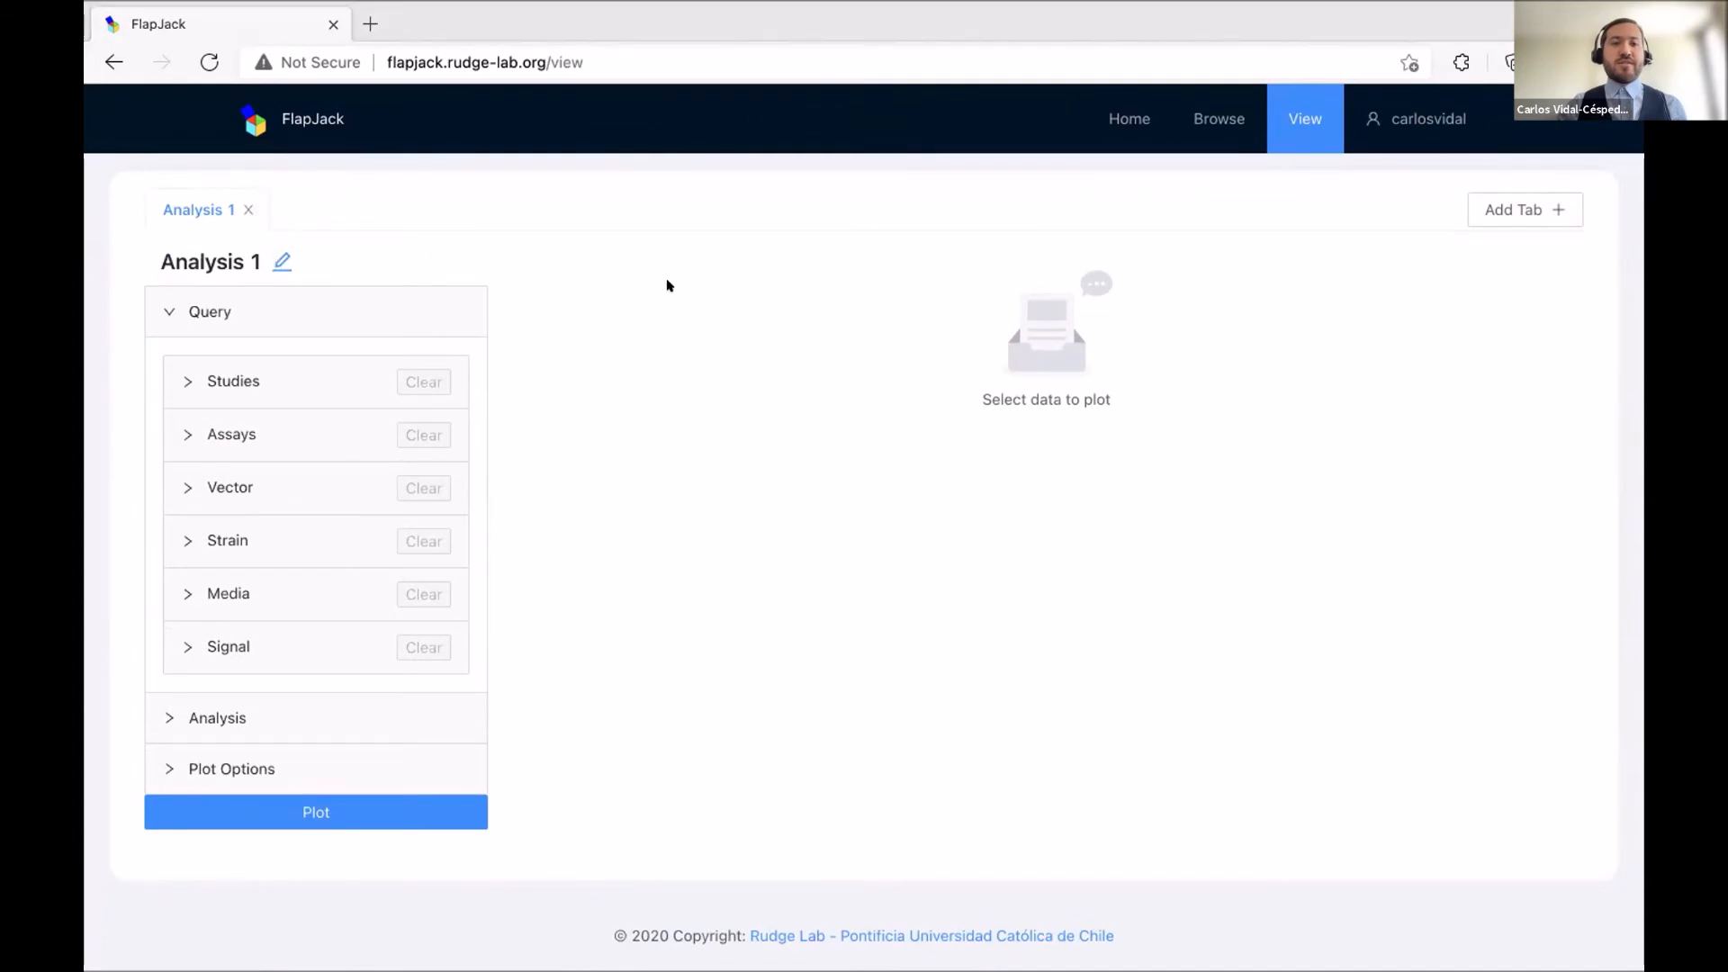
left_click(282, 262)
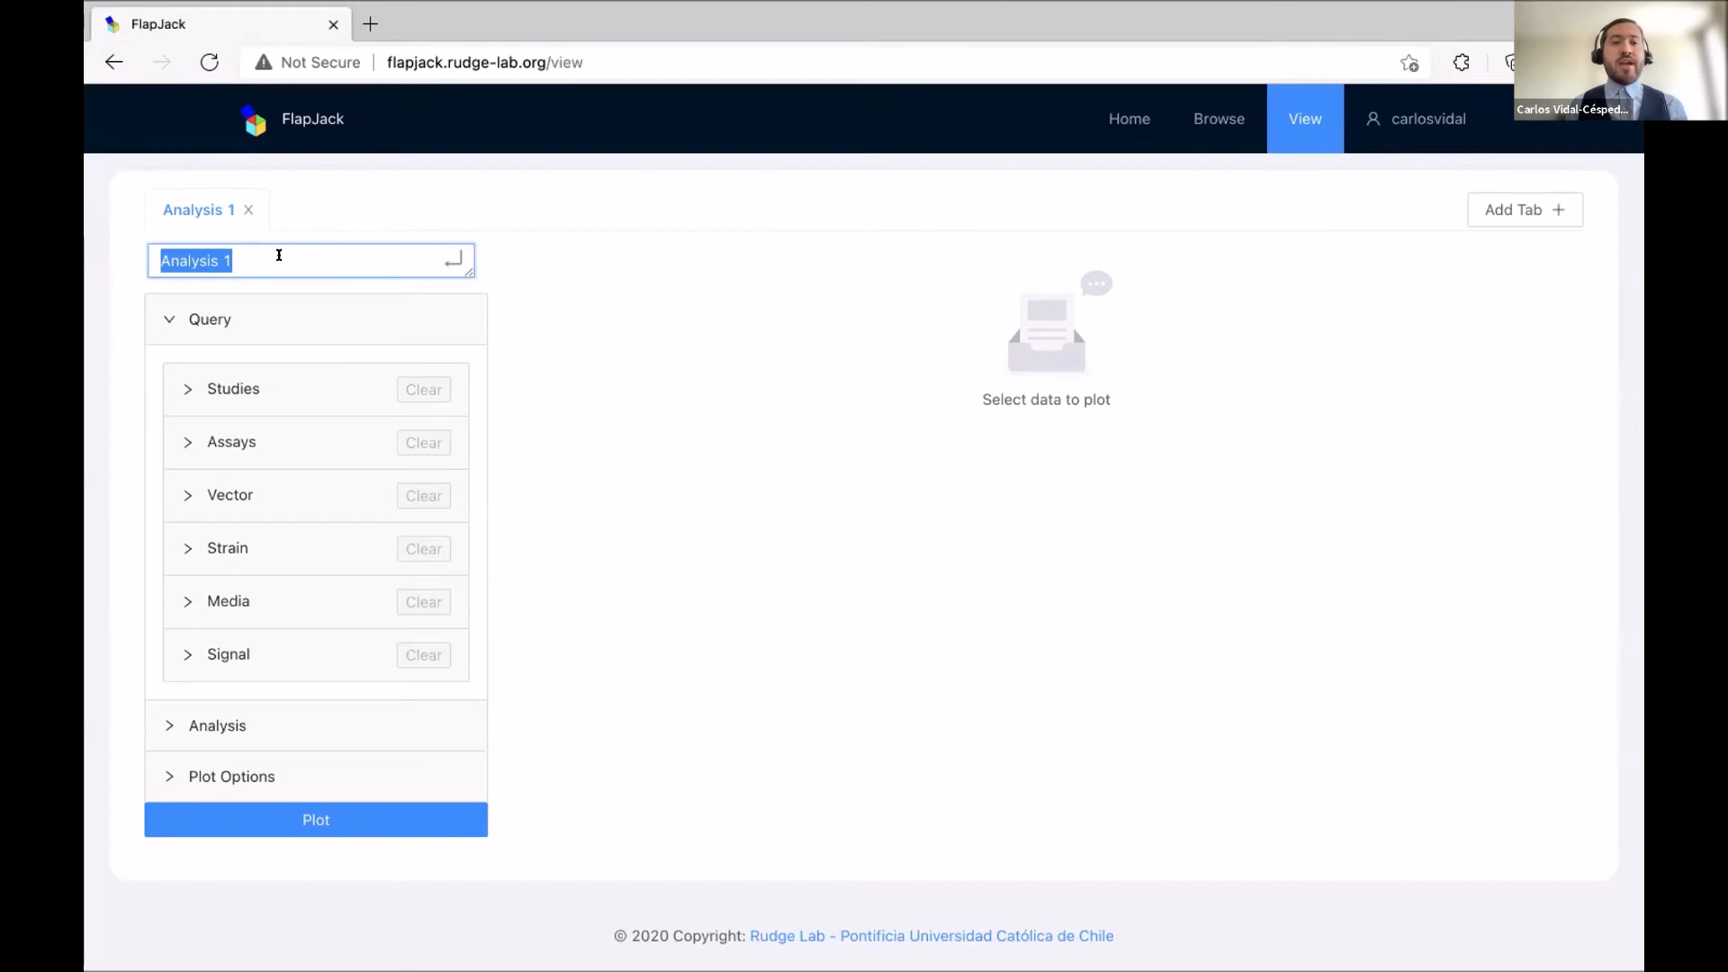
type("Co")
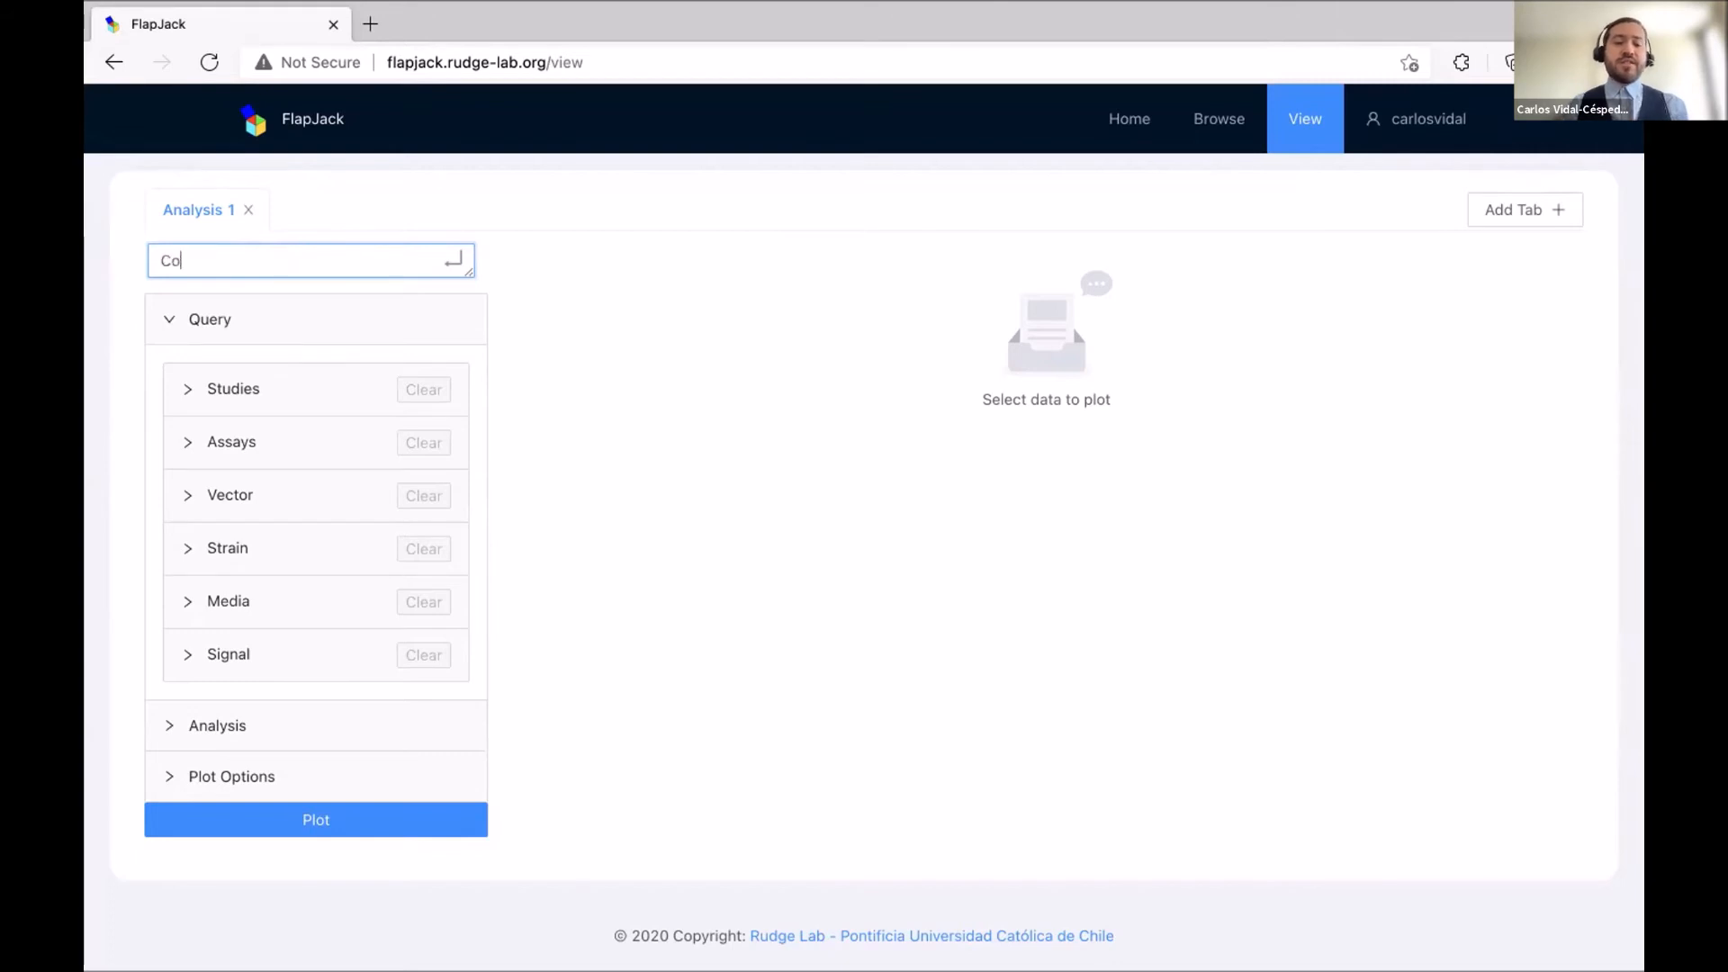
type("ntext")
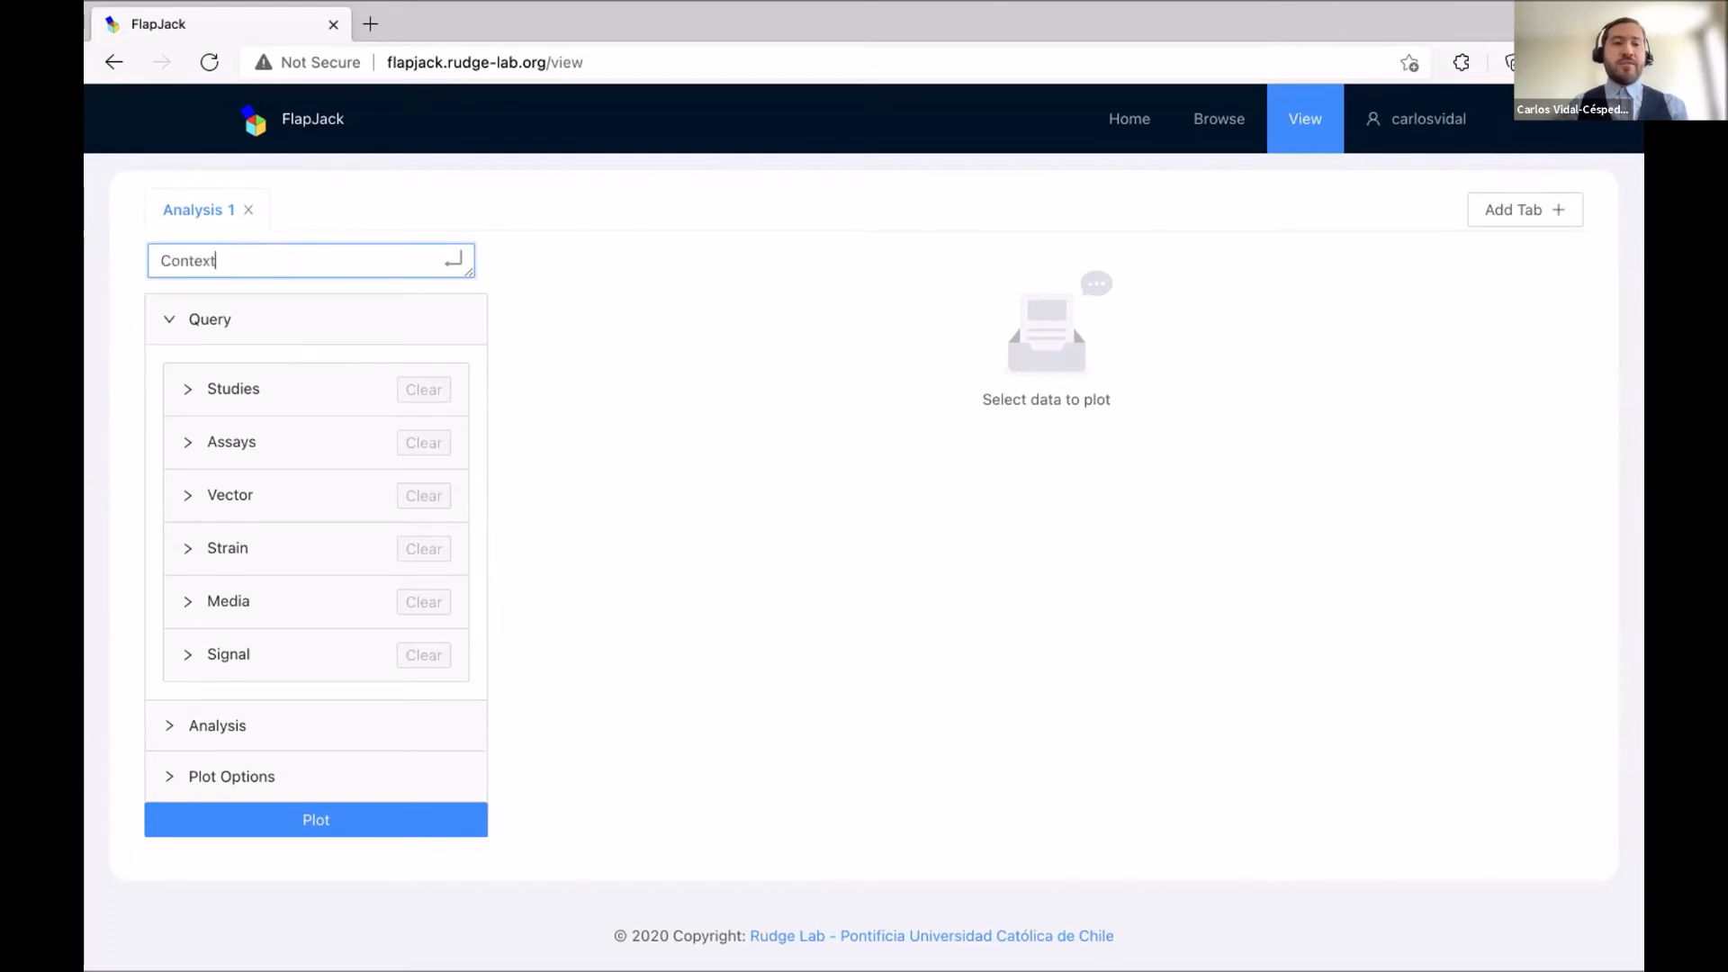
type(" Effects")
key("Return")
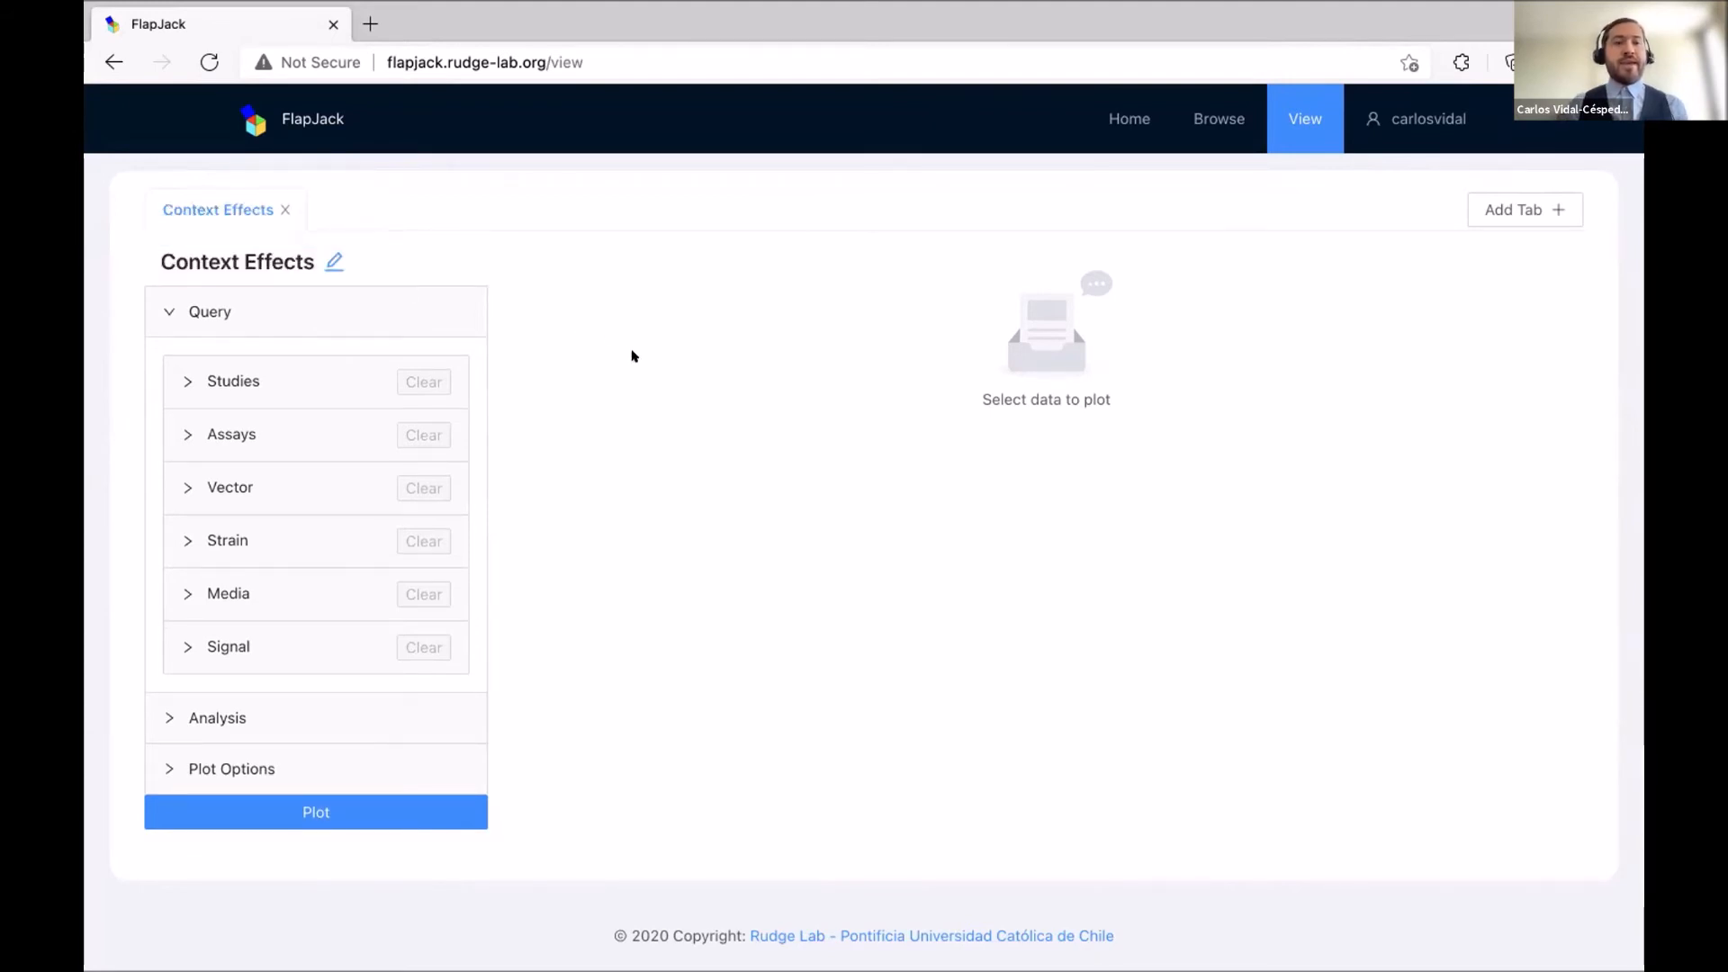
Include the Context effects study in the query.
left_click(241, 377)
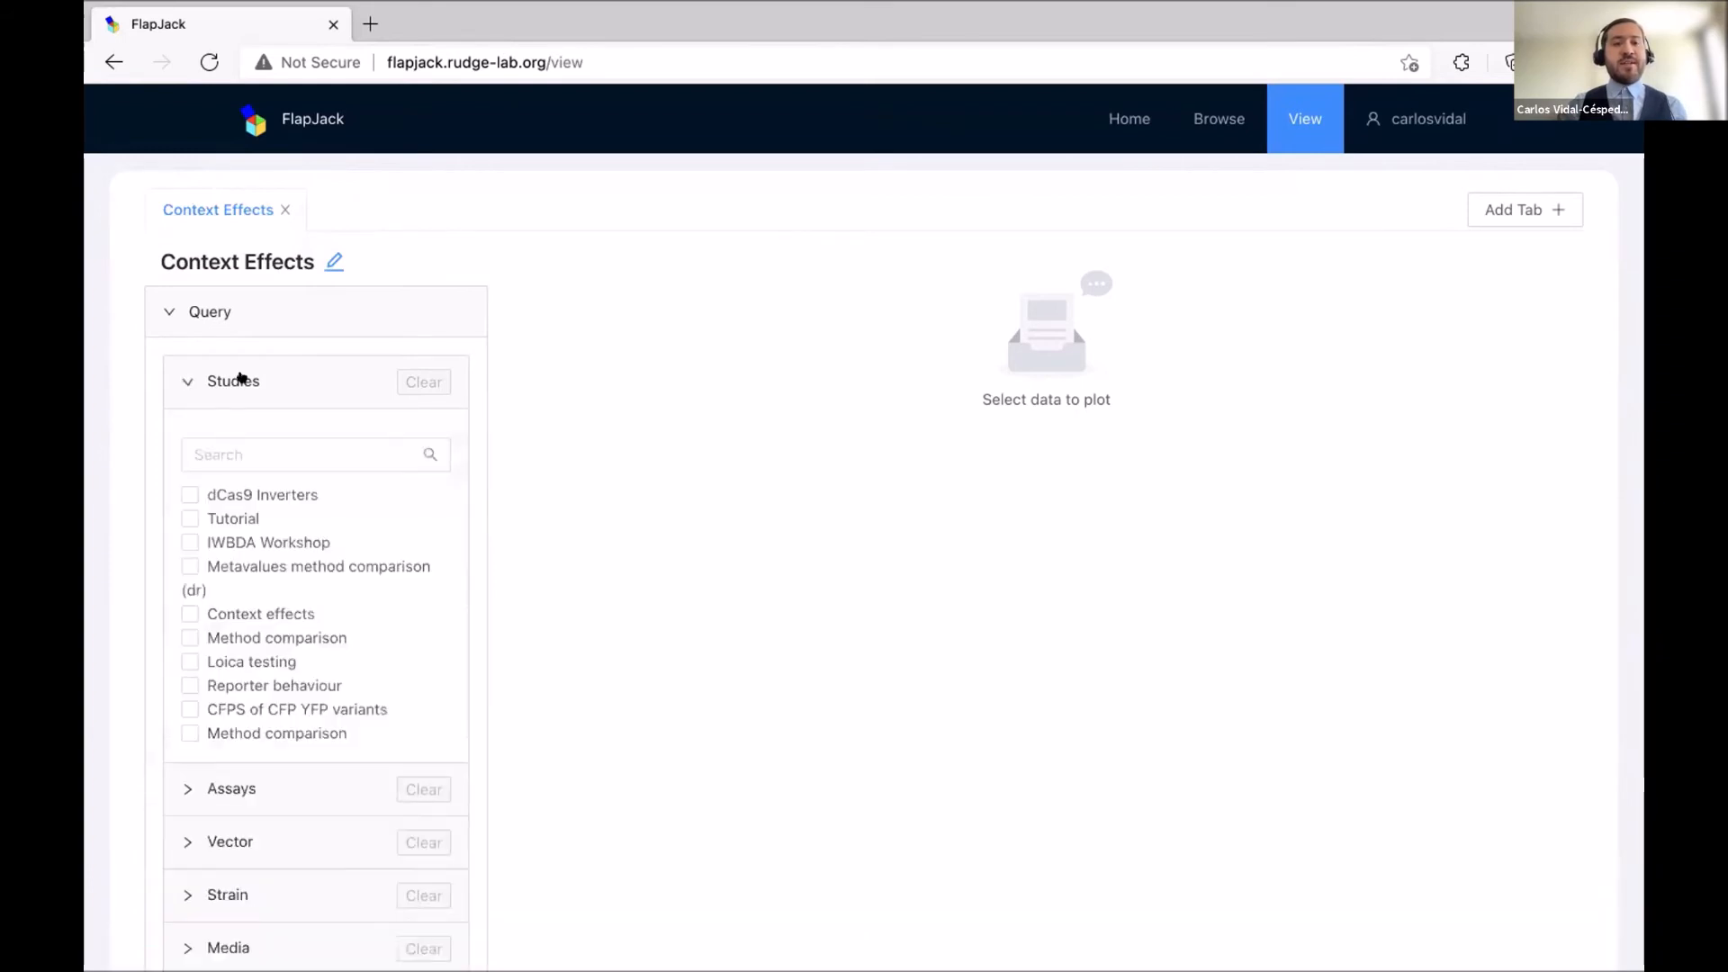
scroll(392, 529, "down", 1)
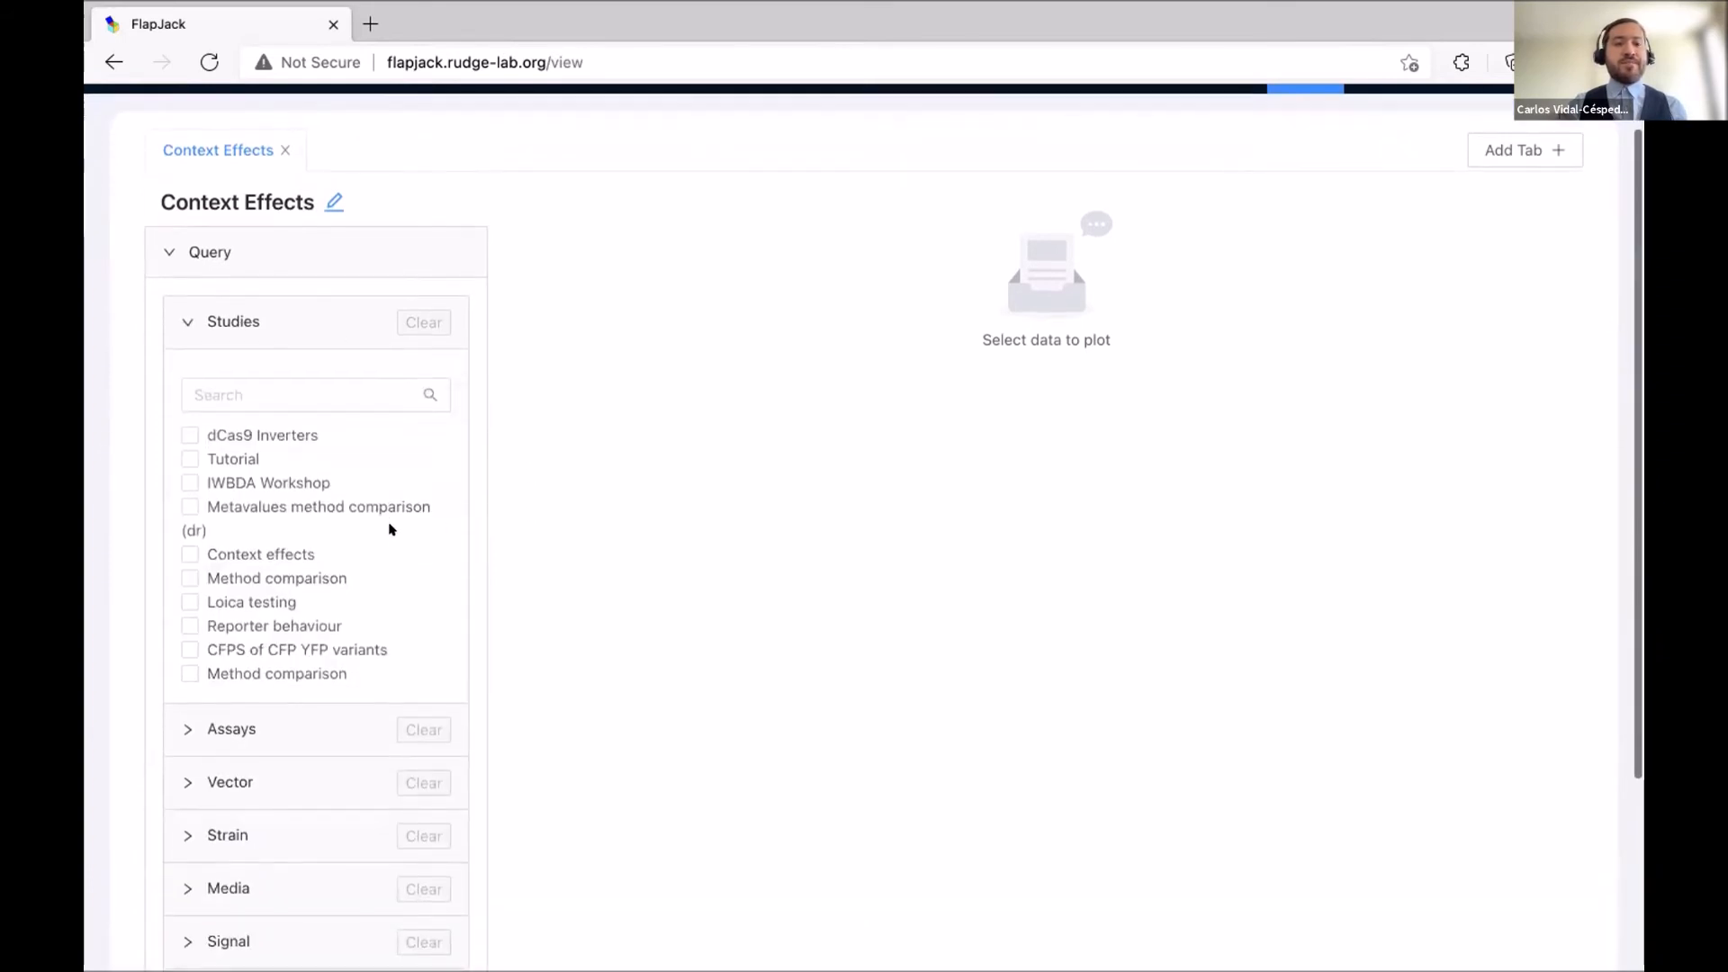
left_click(216, 553)
scroll(540, 539, "down", 3)
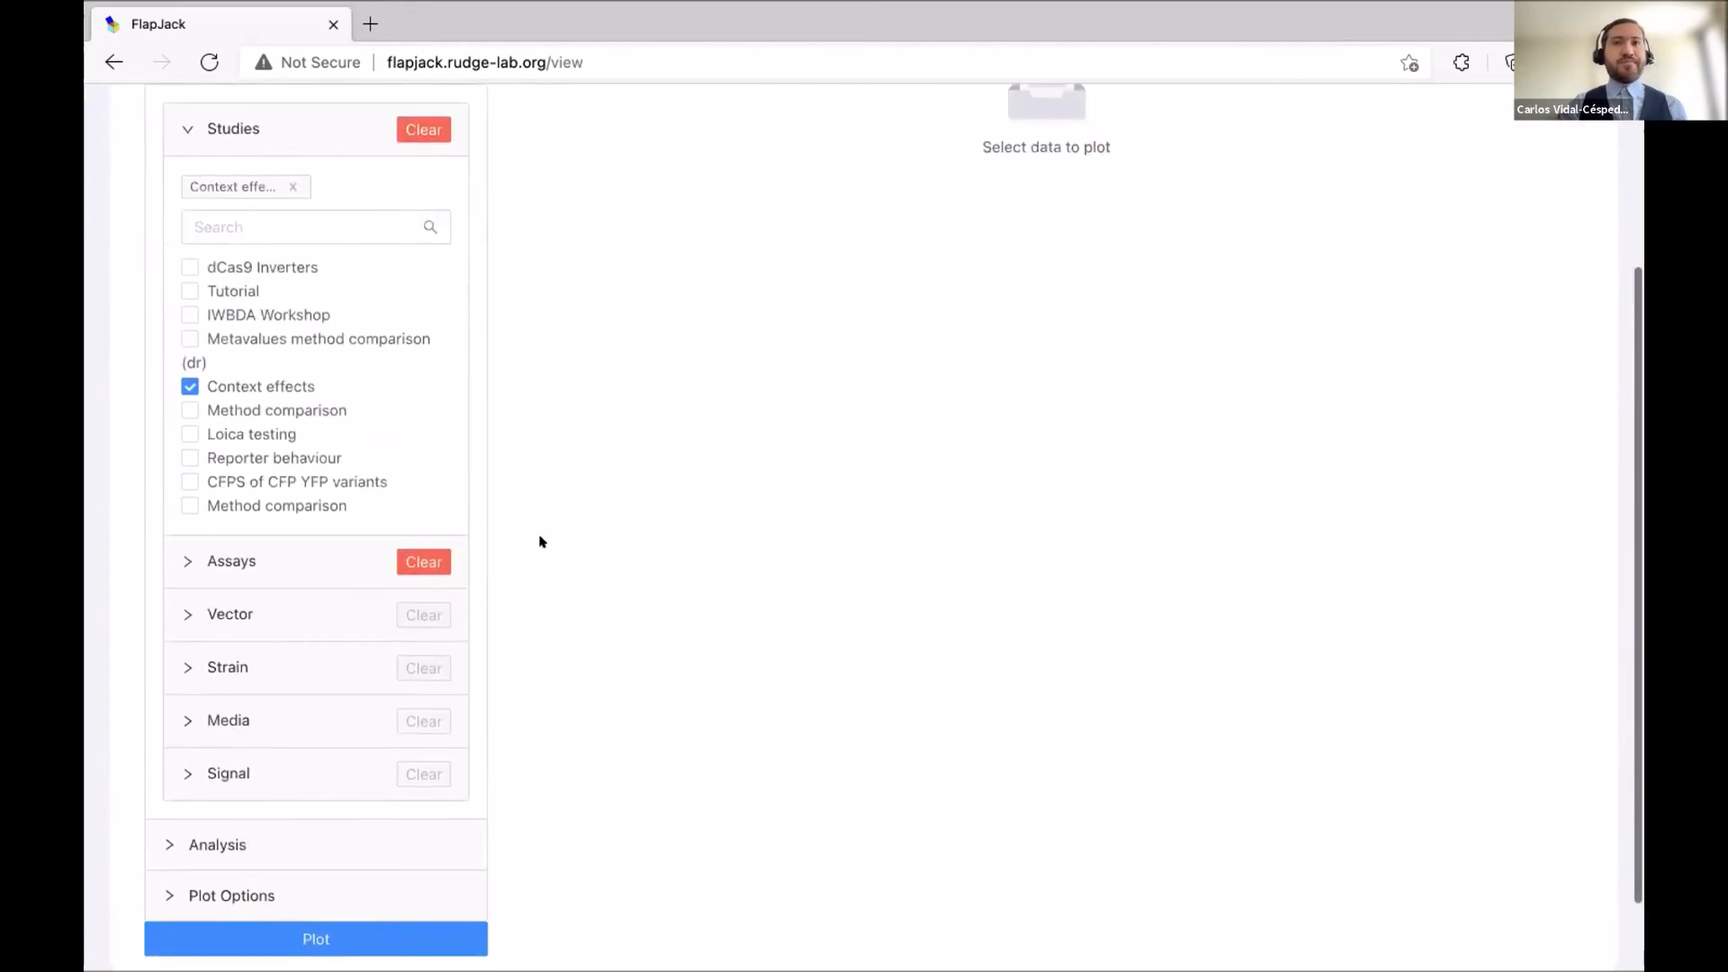
scroll(540, 540, "down", 2)
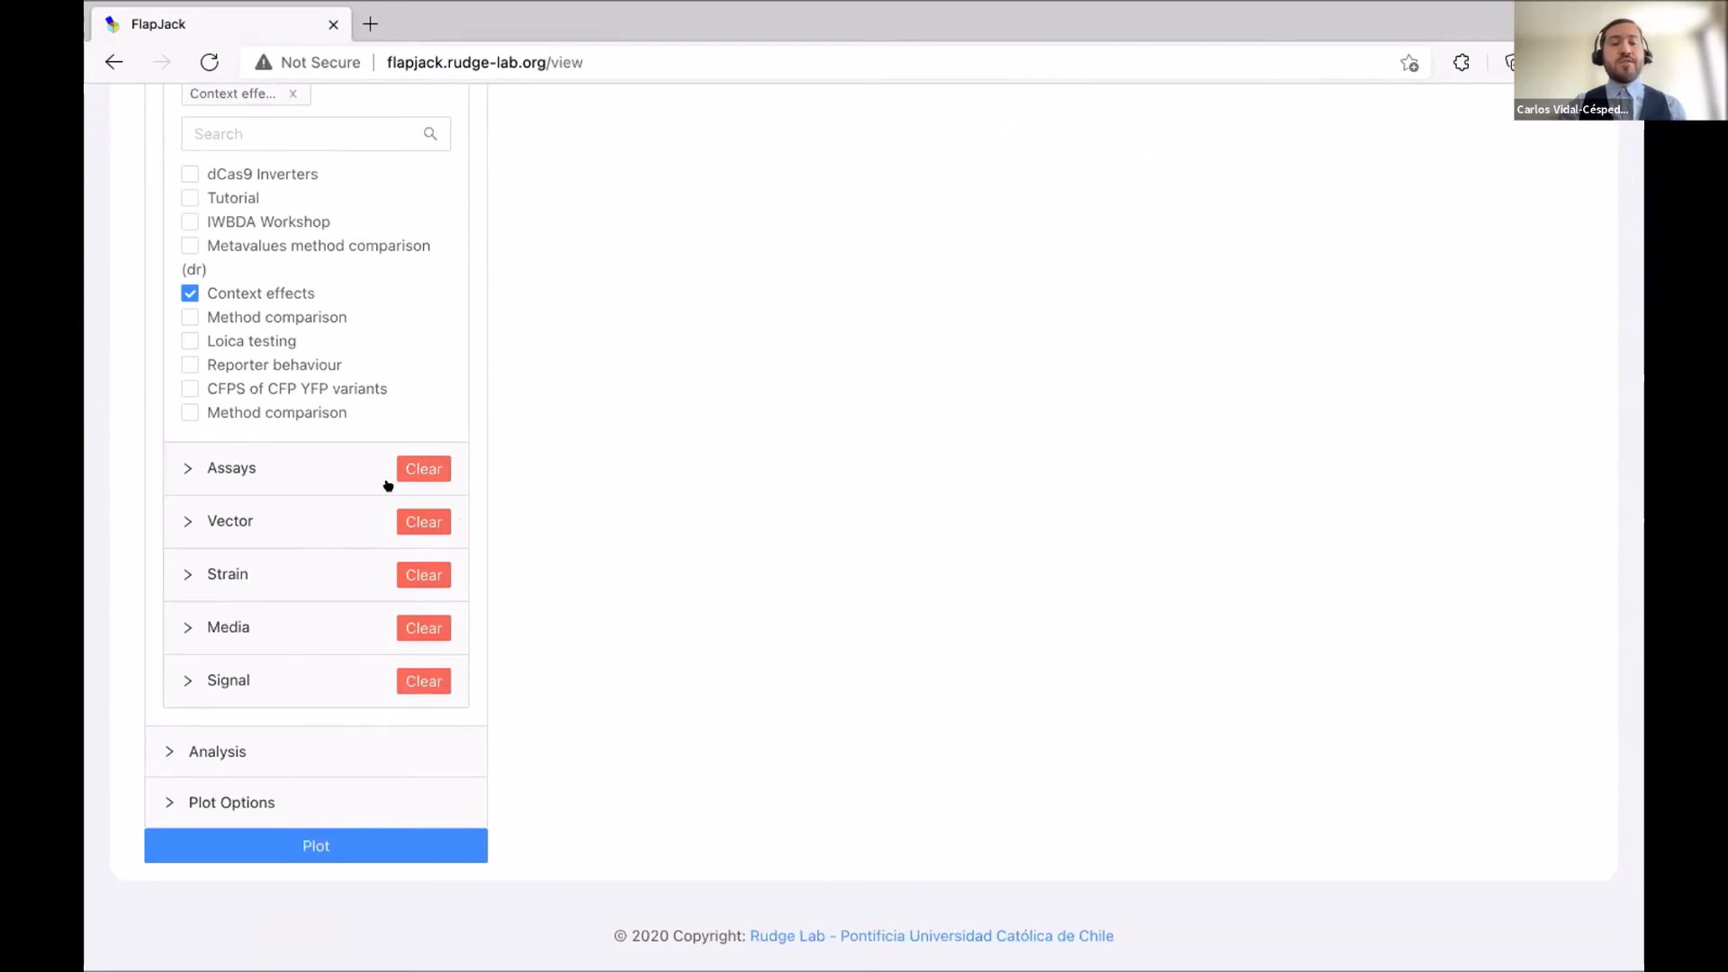
Remove pGEA, pEAA, pECA and every other vector so only pAAA remains.
left_click(203, 465)
scroll(177, 592, "down", 8)
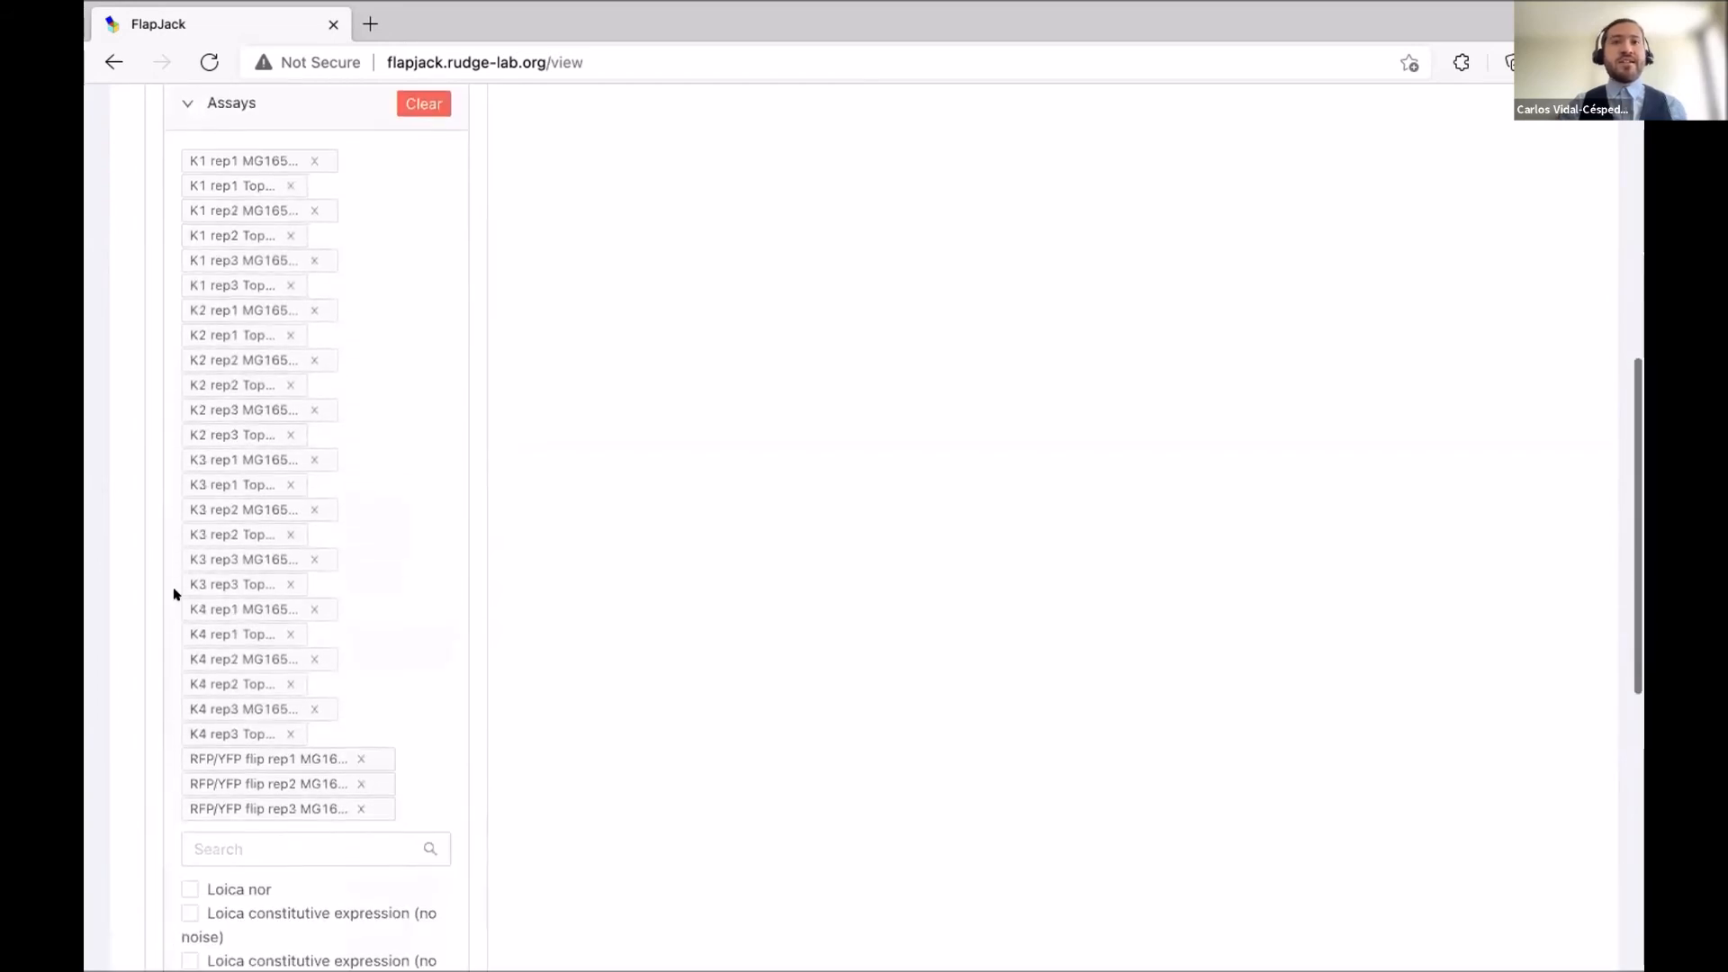
scroll(174, 594, "down", 5)
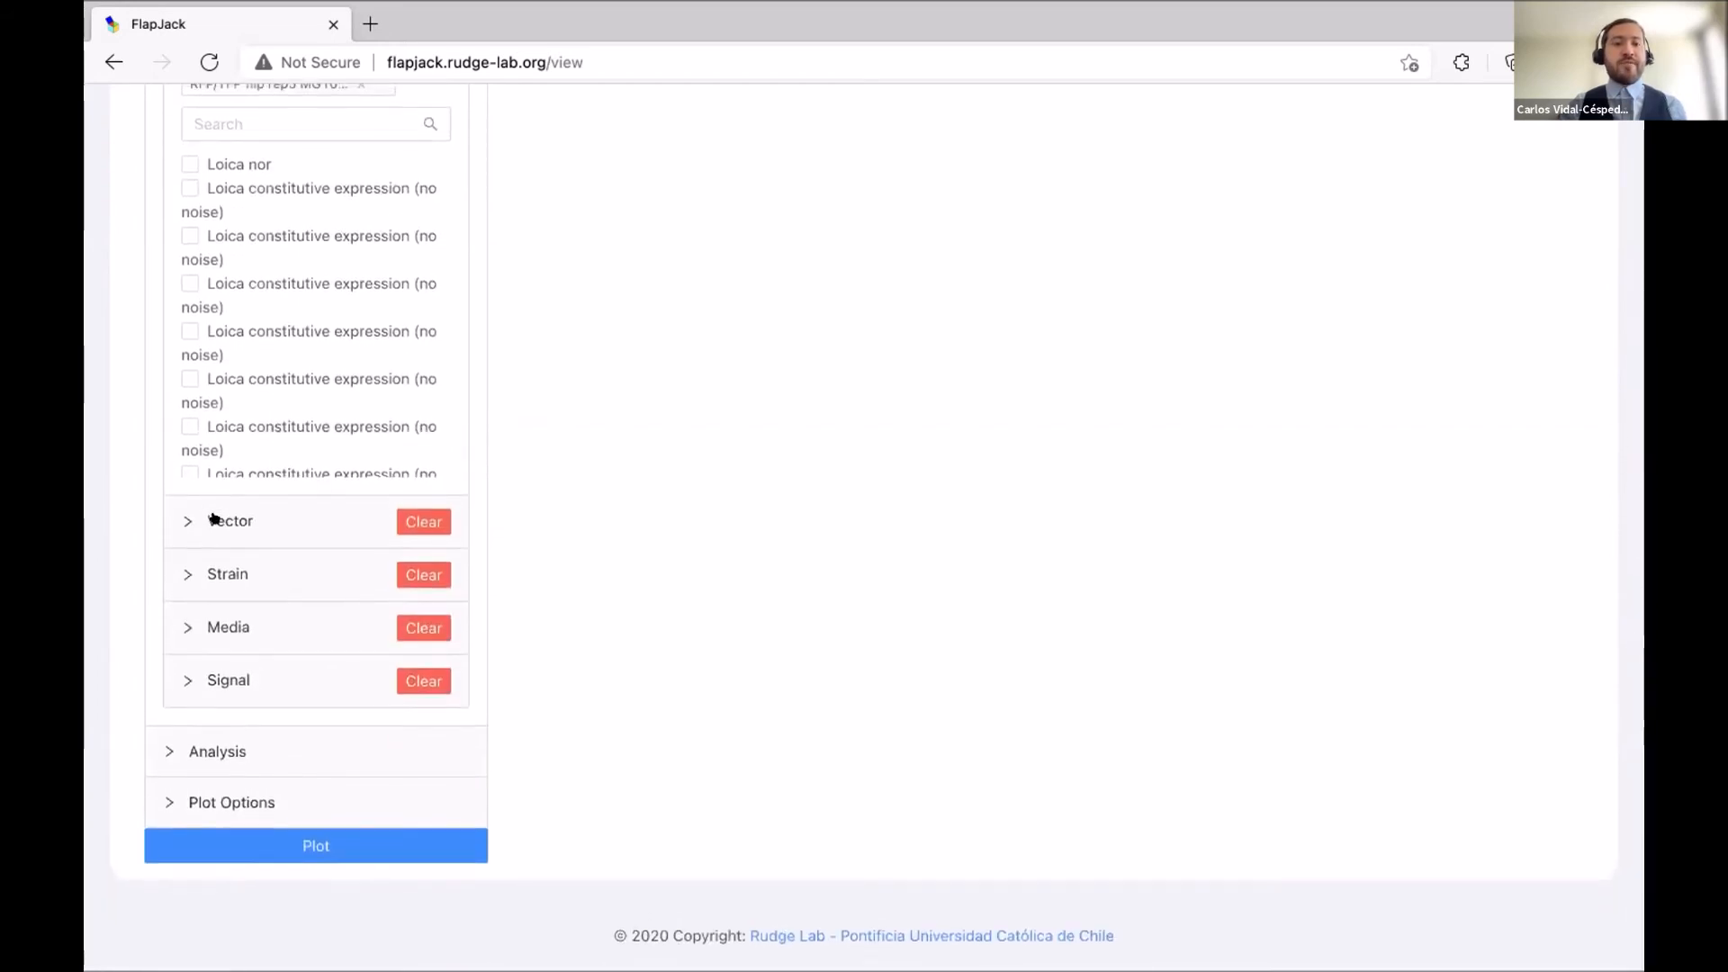
left_click(213, 518)
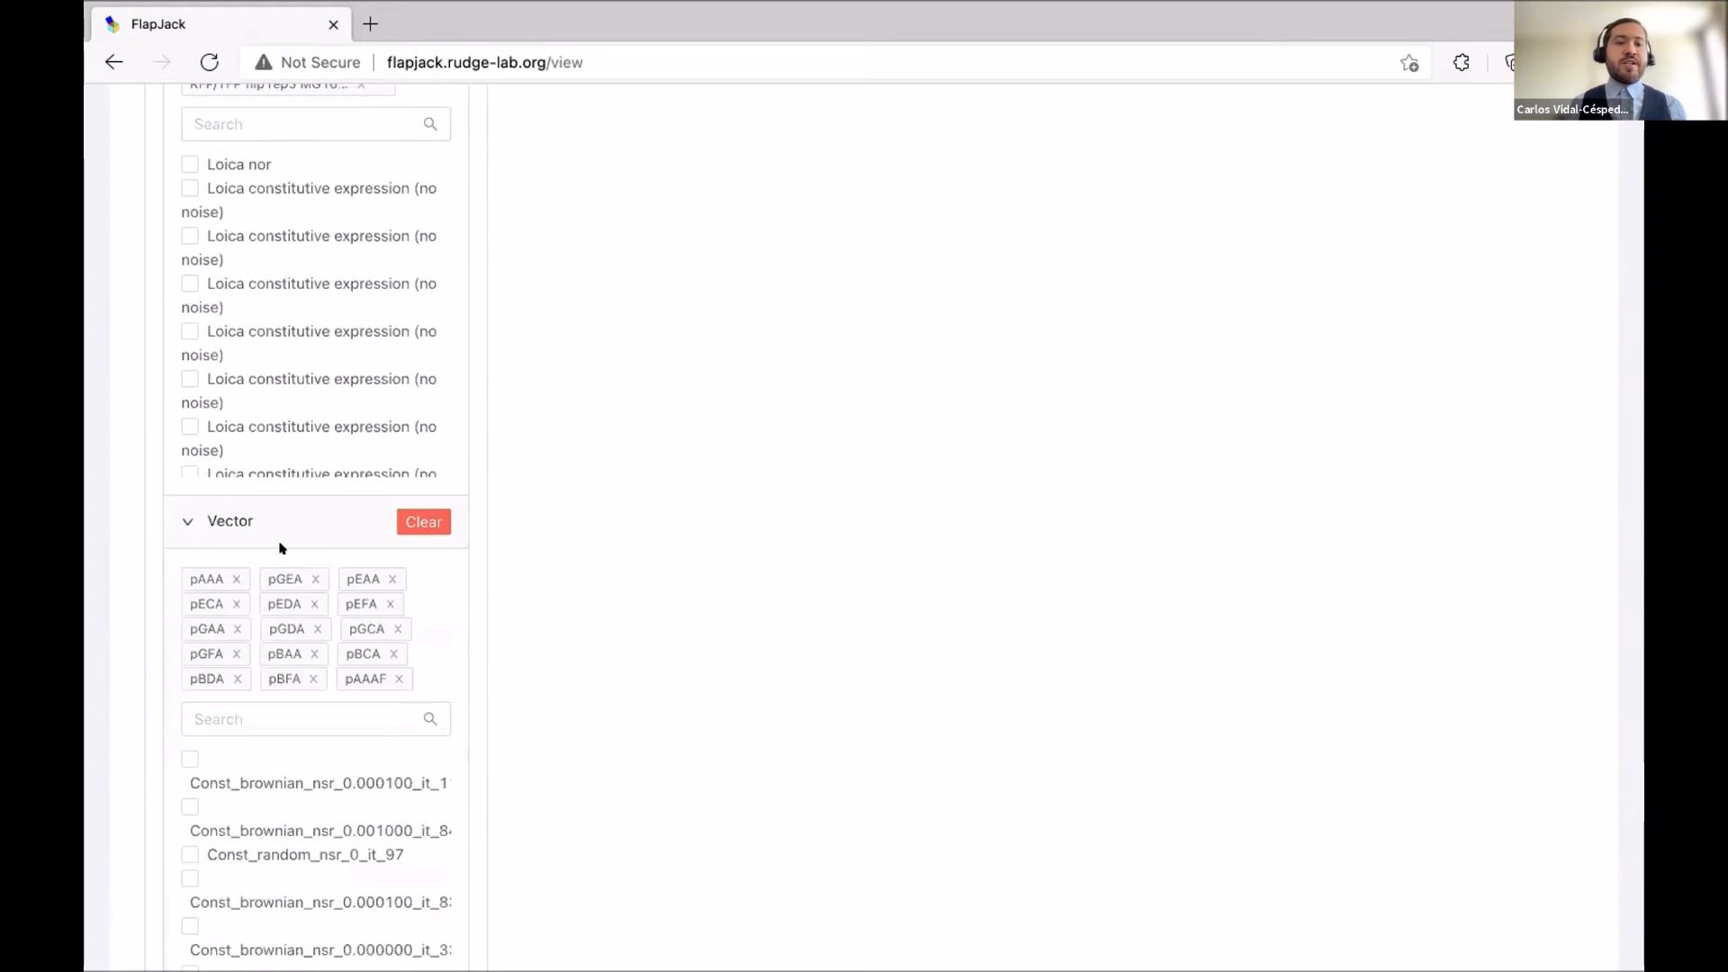
left_click(311, 579)
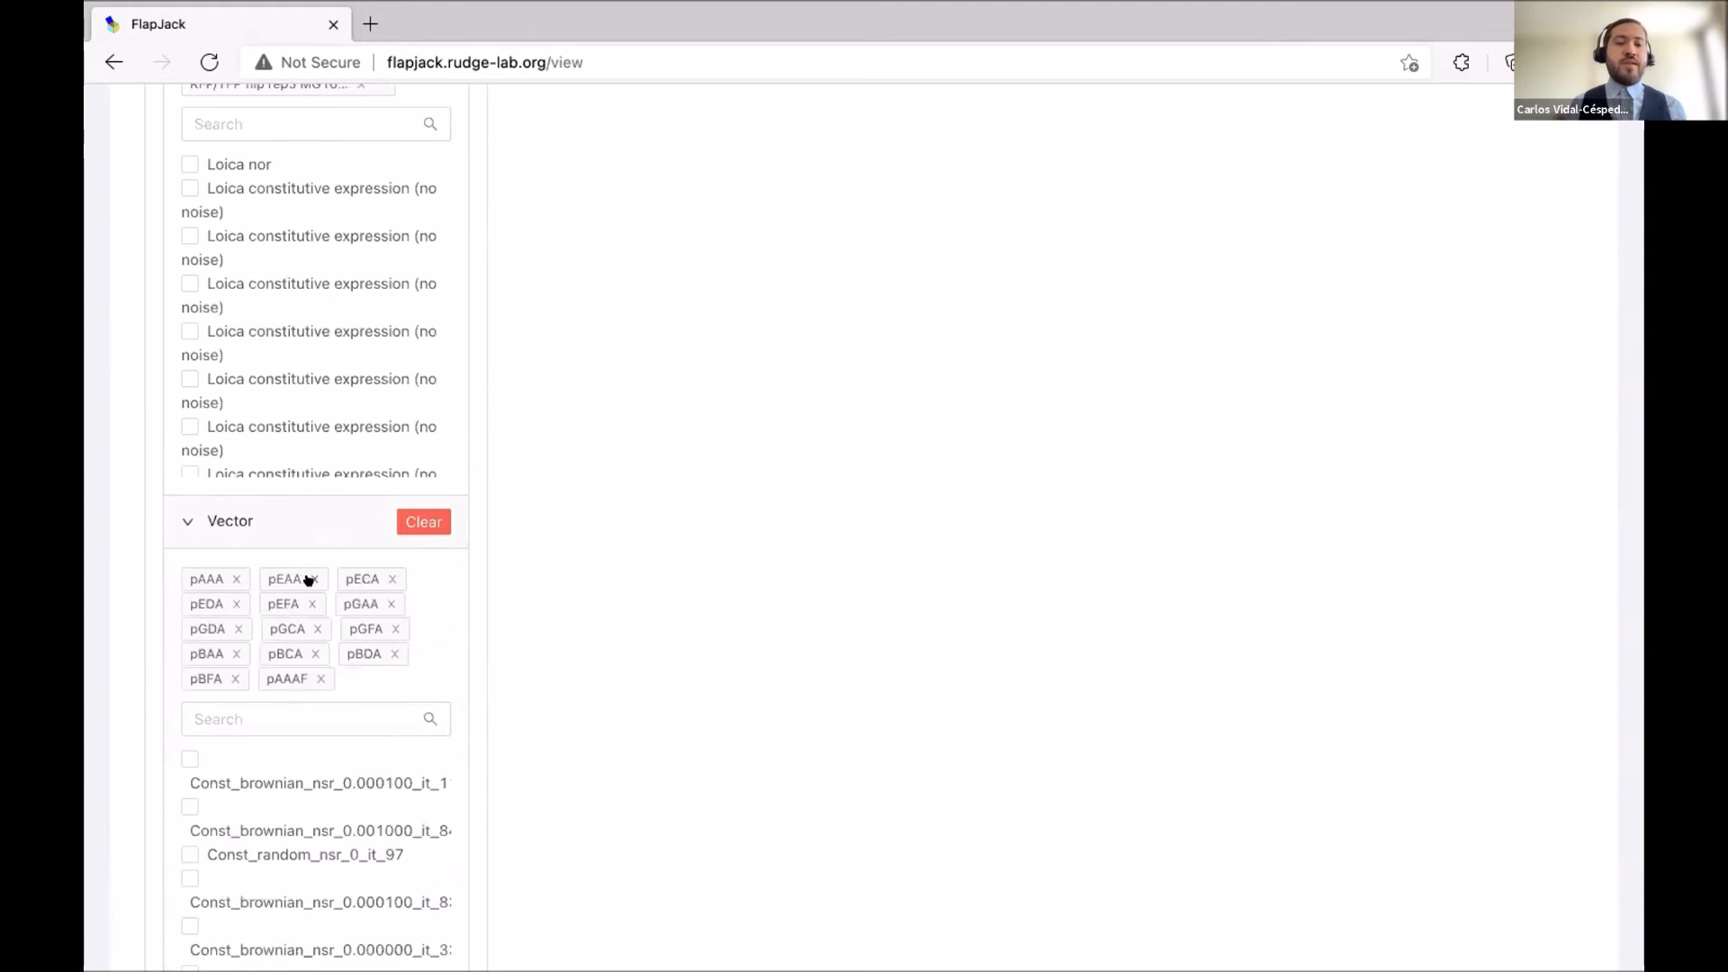
left_click(310, 579)
left_click(309, 578)
left_click(309, 579)
left_click(309, 579)
left_click(315, 578)
left_click(315, 579)
left_click(315, 579)
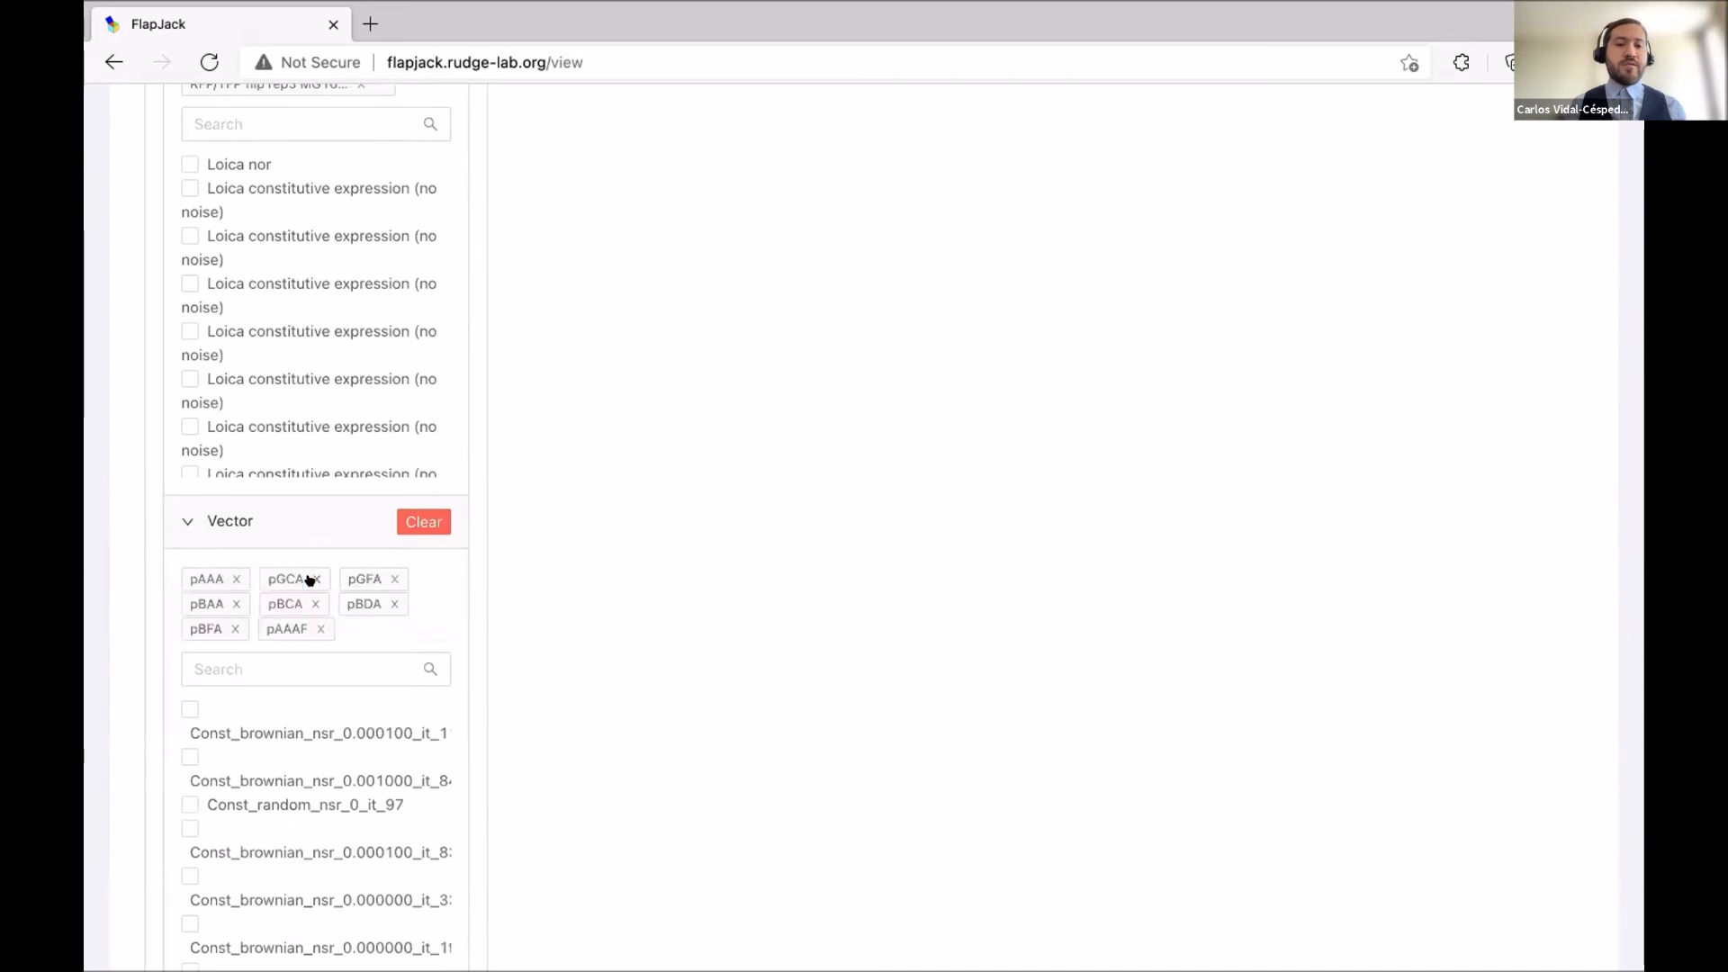
left_click(309, 579)
left_click(309, 578)
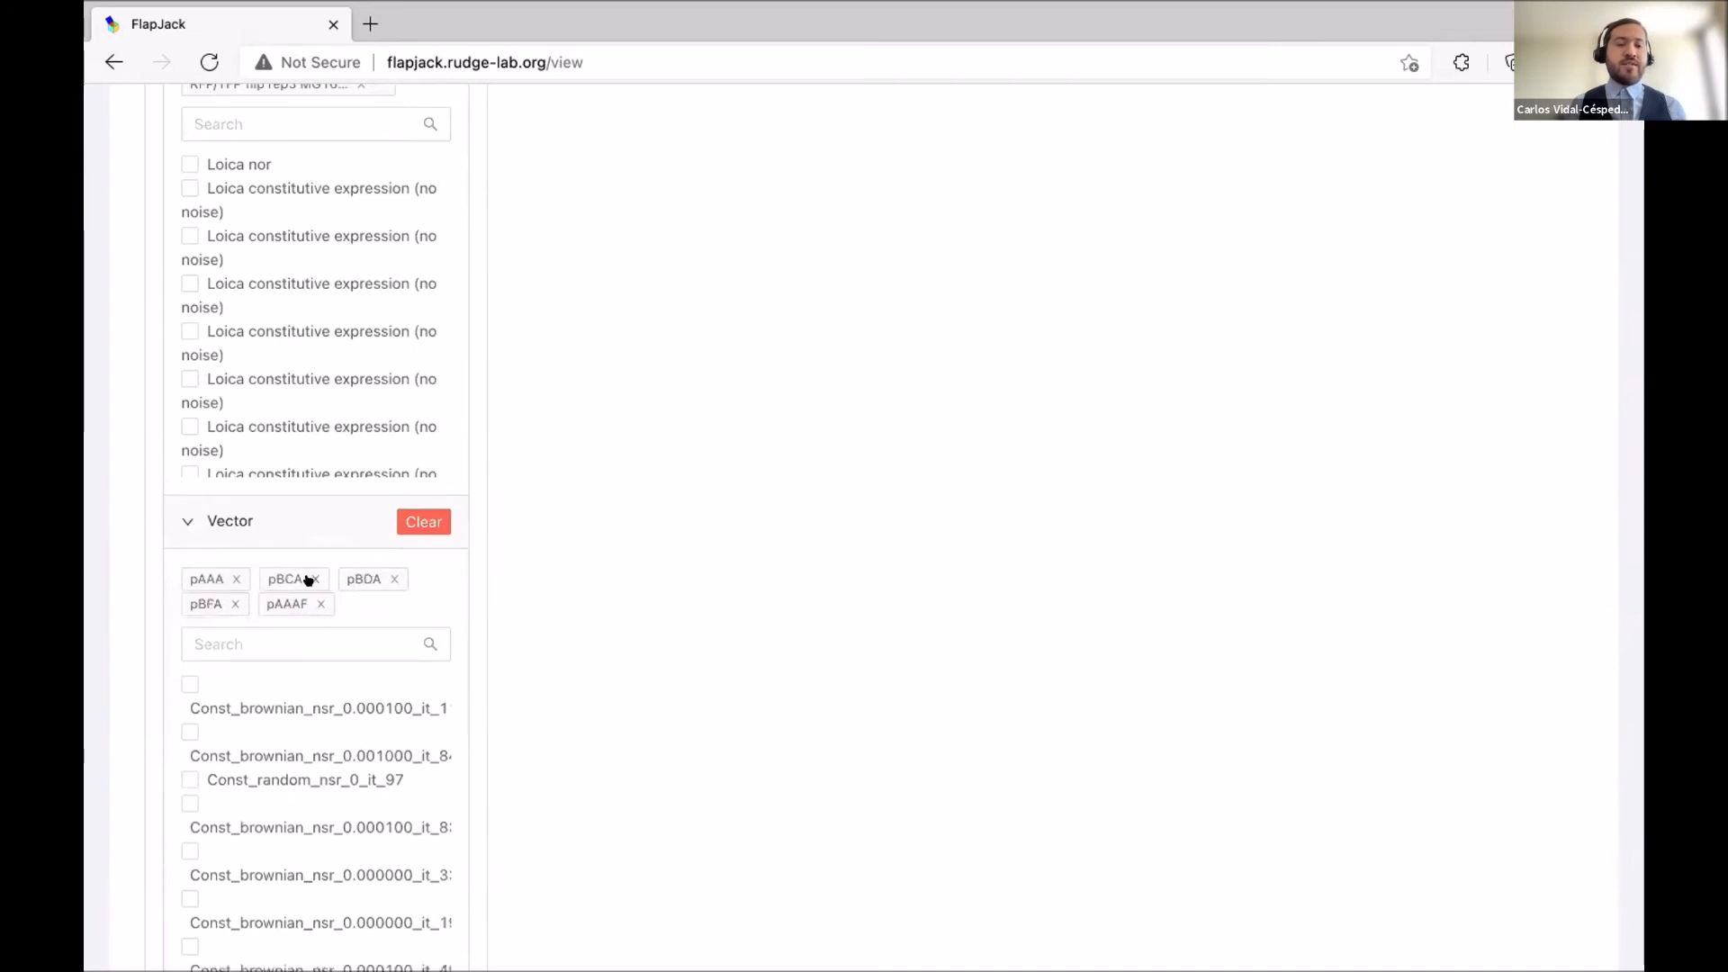
left_click(309, 579)
left_click(308, 578)
left_click(309, 578)
left_click(312, 579)
Remove Top10 from Strain and M9-glycerol from Media, then expand Plot Options.
scroll(440, 597, "down", 5)
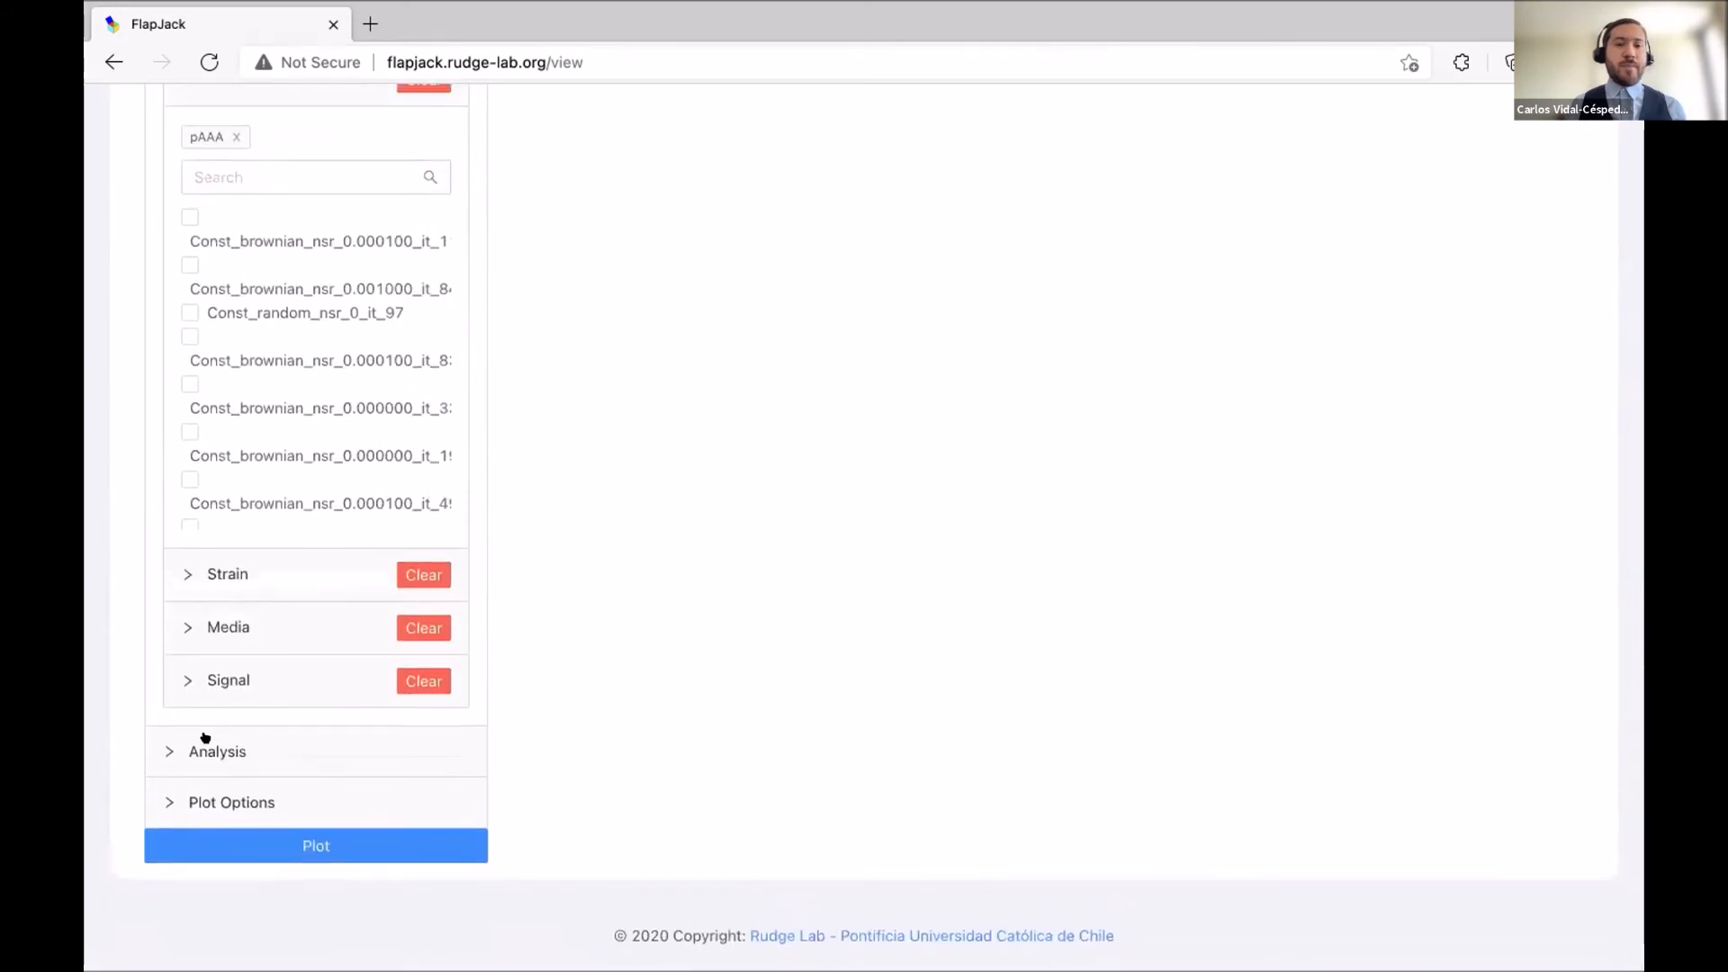
left_click(233, 578)
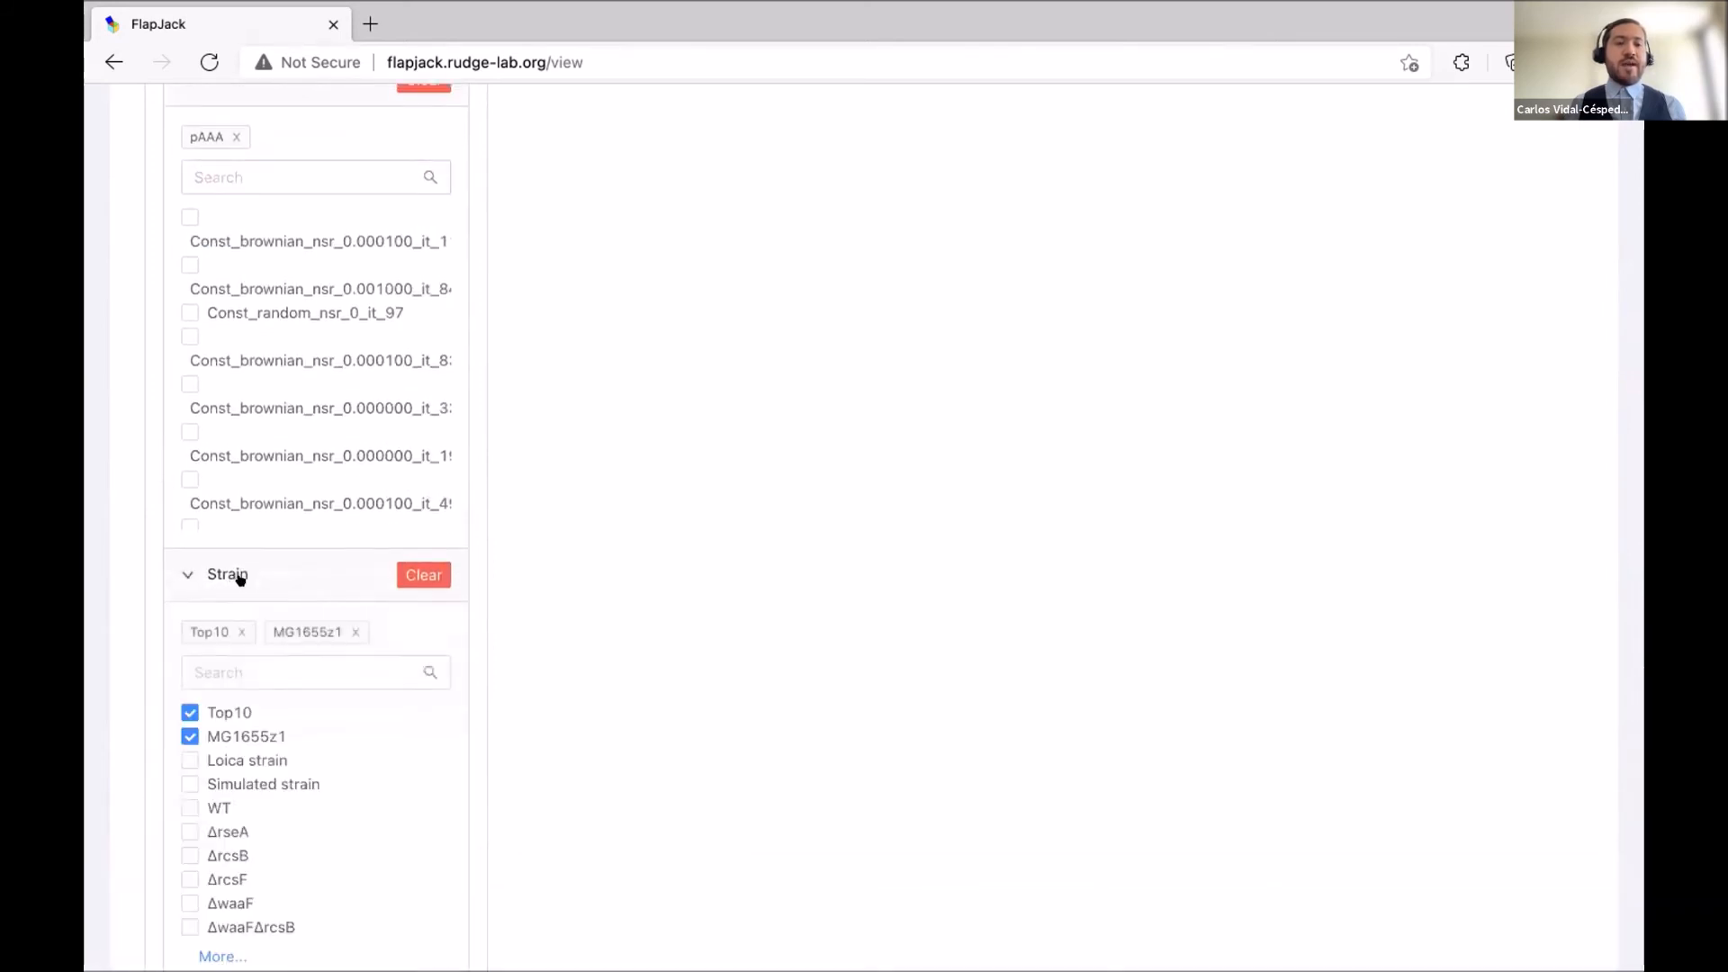
scroll(239, 567, "down", 2)
left_click(244, 463)
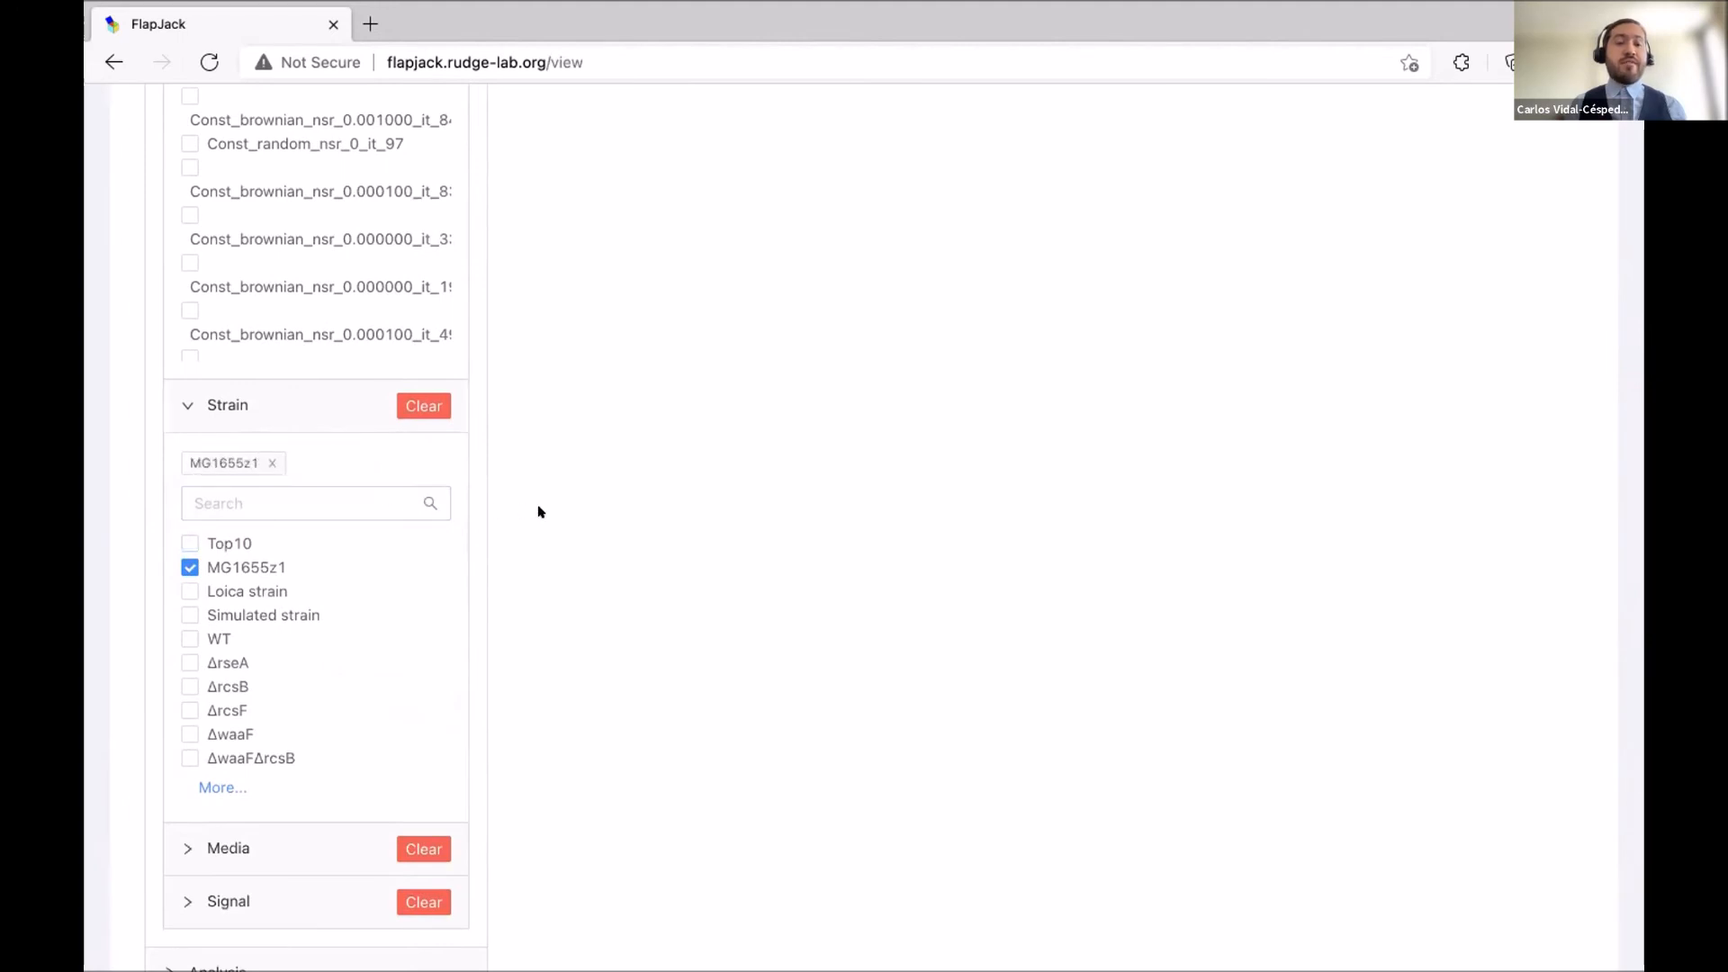
scroll(538, 511, "down", 3)
left_click(231, 621)
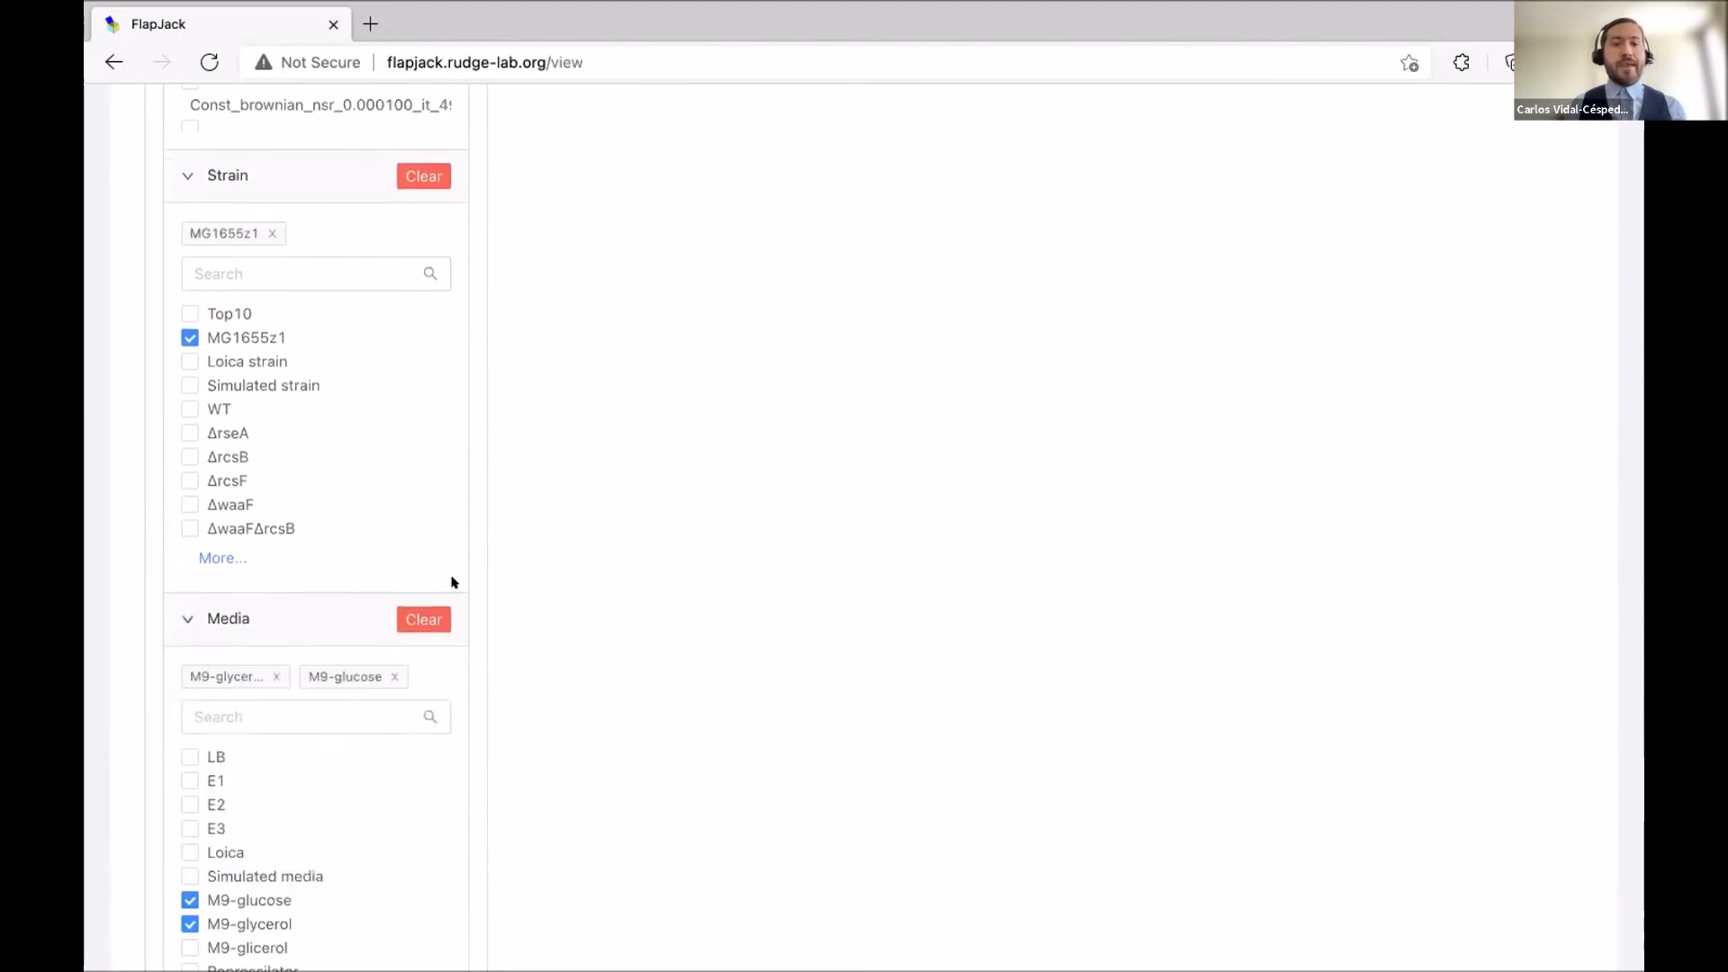
scroll(453, 582, "down", 4)
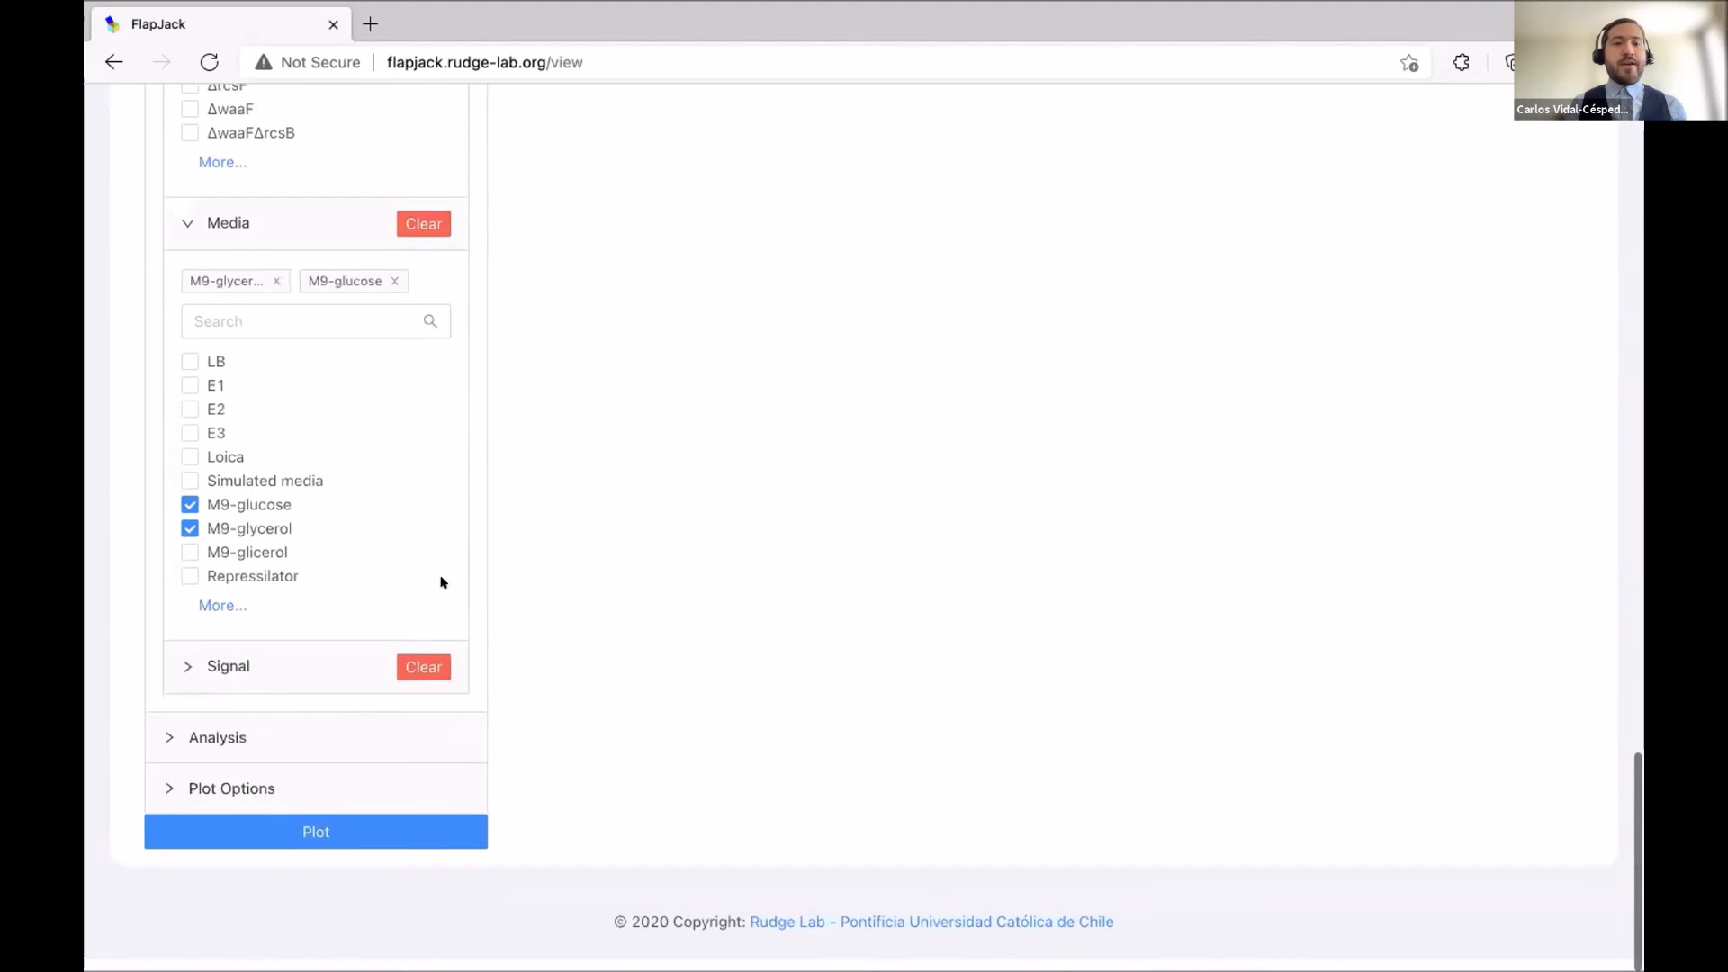
left_click(276, 294)
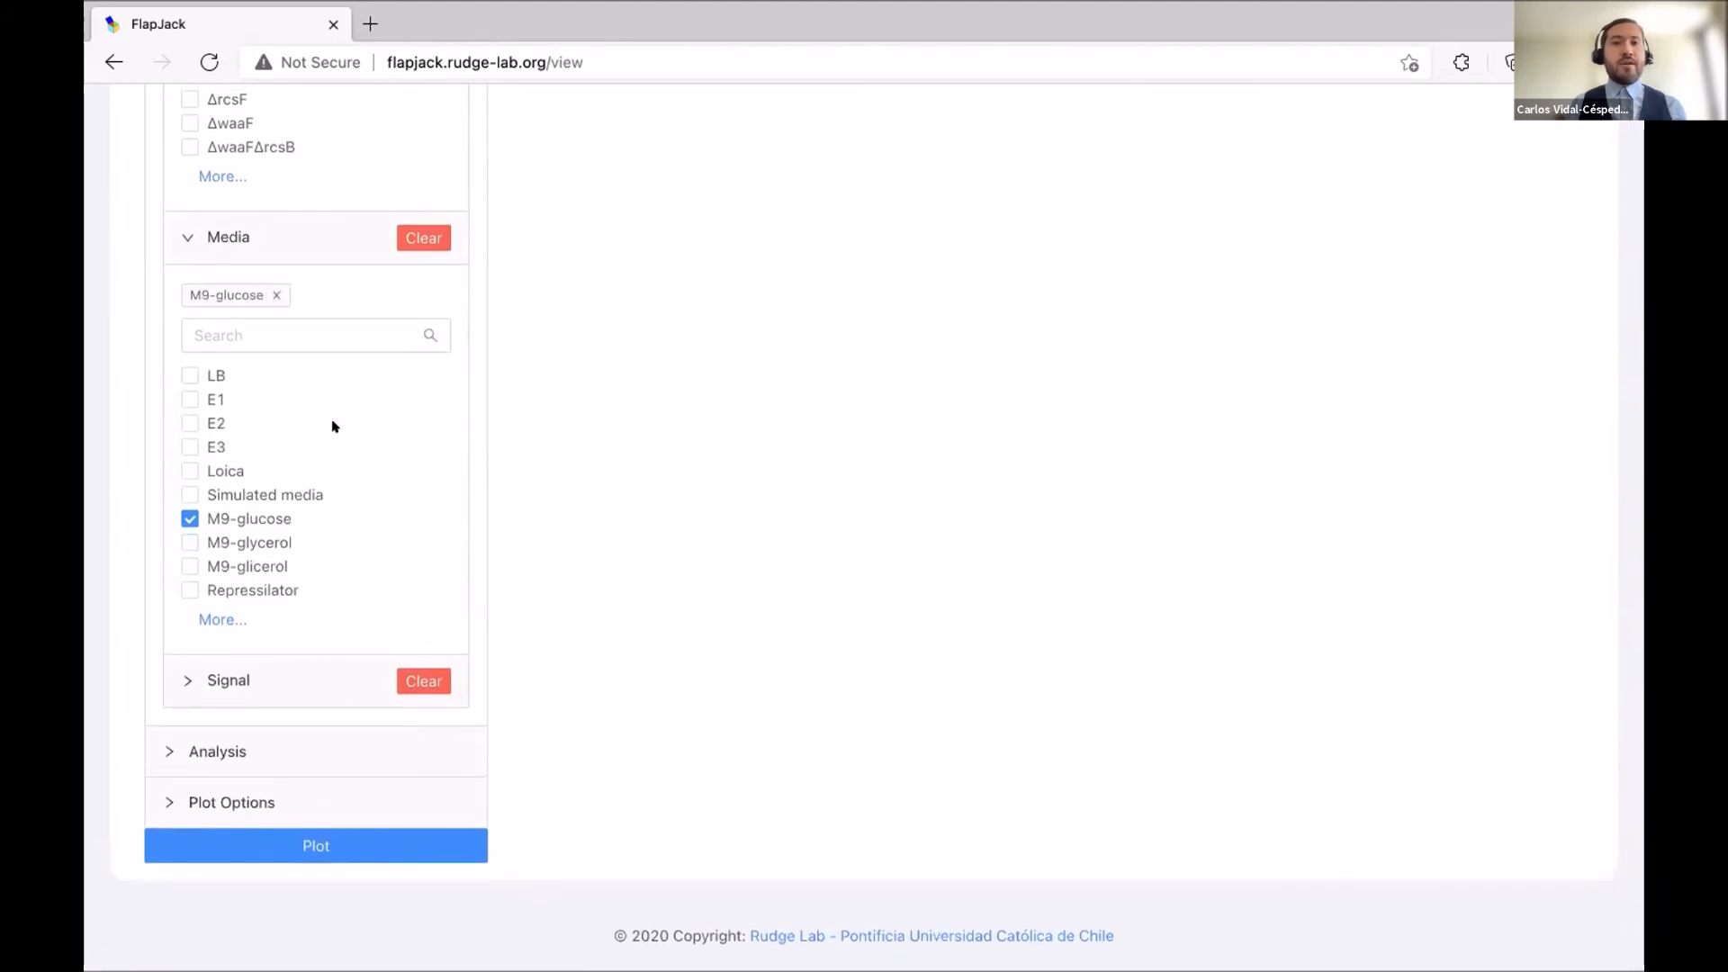
left_click(232, 800)
scroll(526, 716, "down", 3)
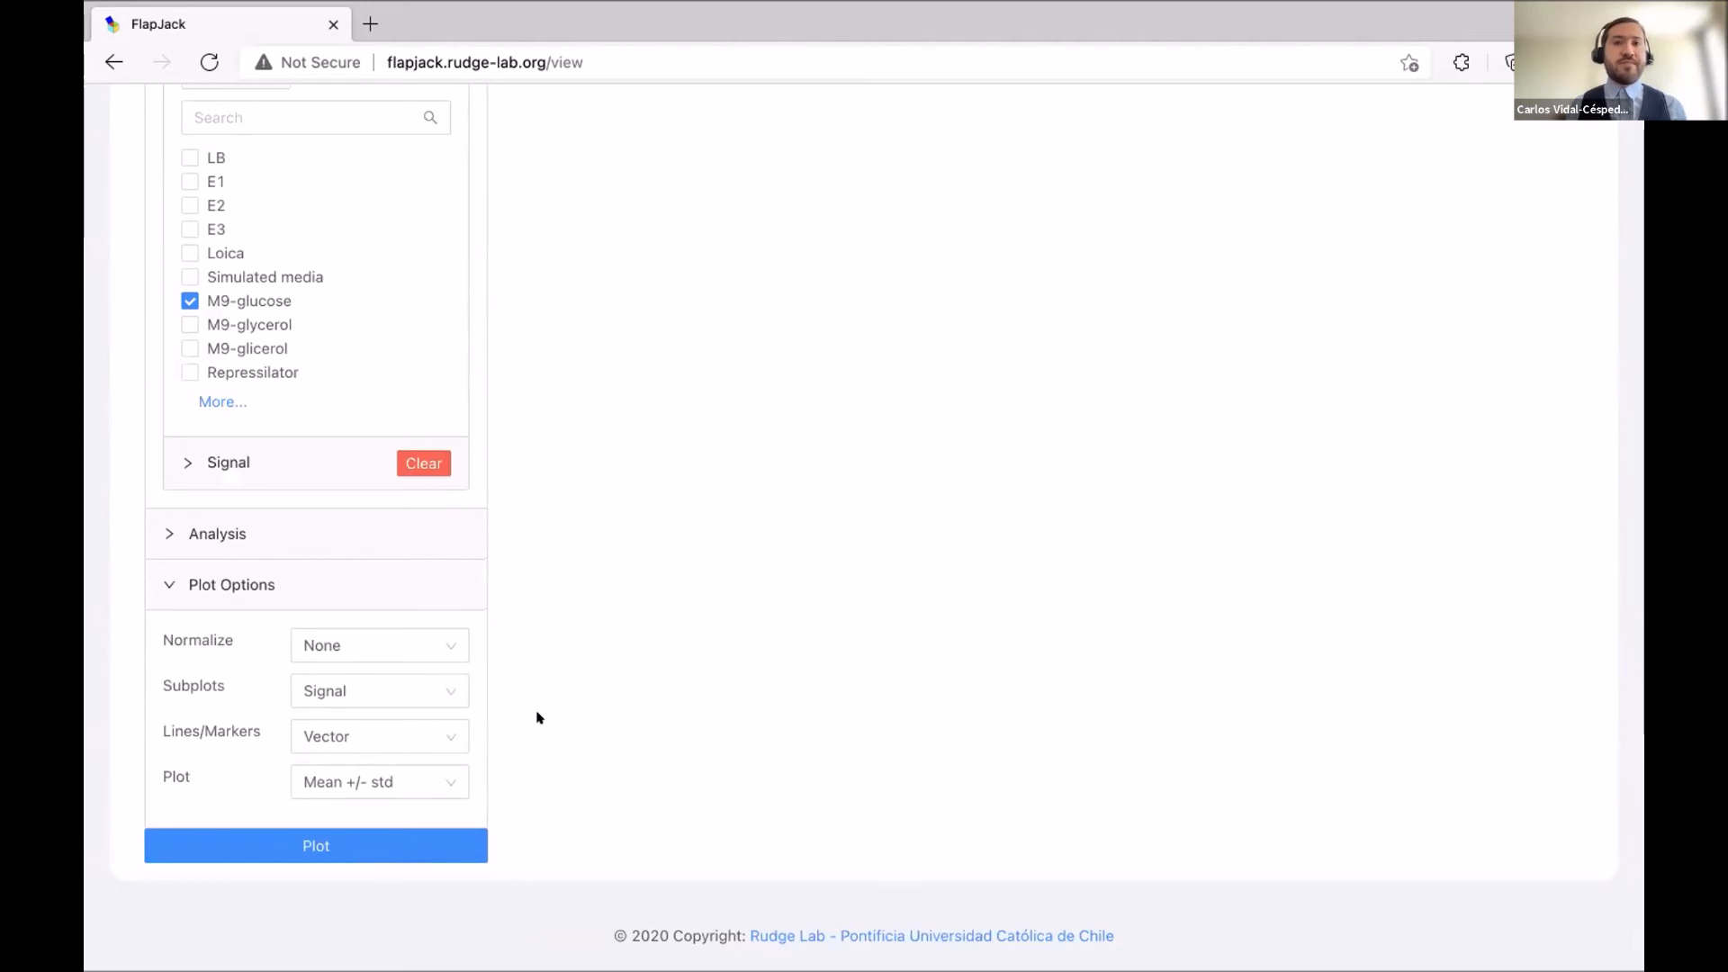
Set normalization to Min/Max, subplots by Vector, lines by Signal and plot Mean.
left_click(390, 645)
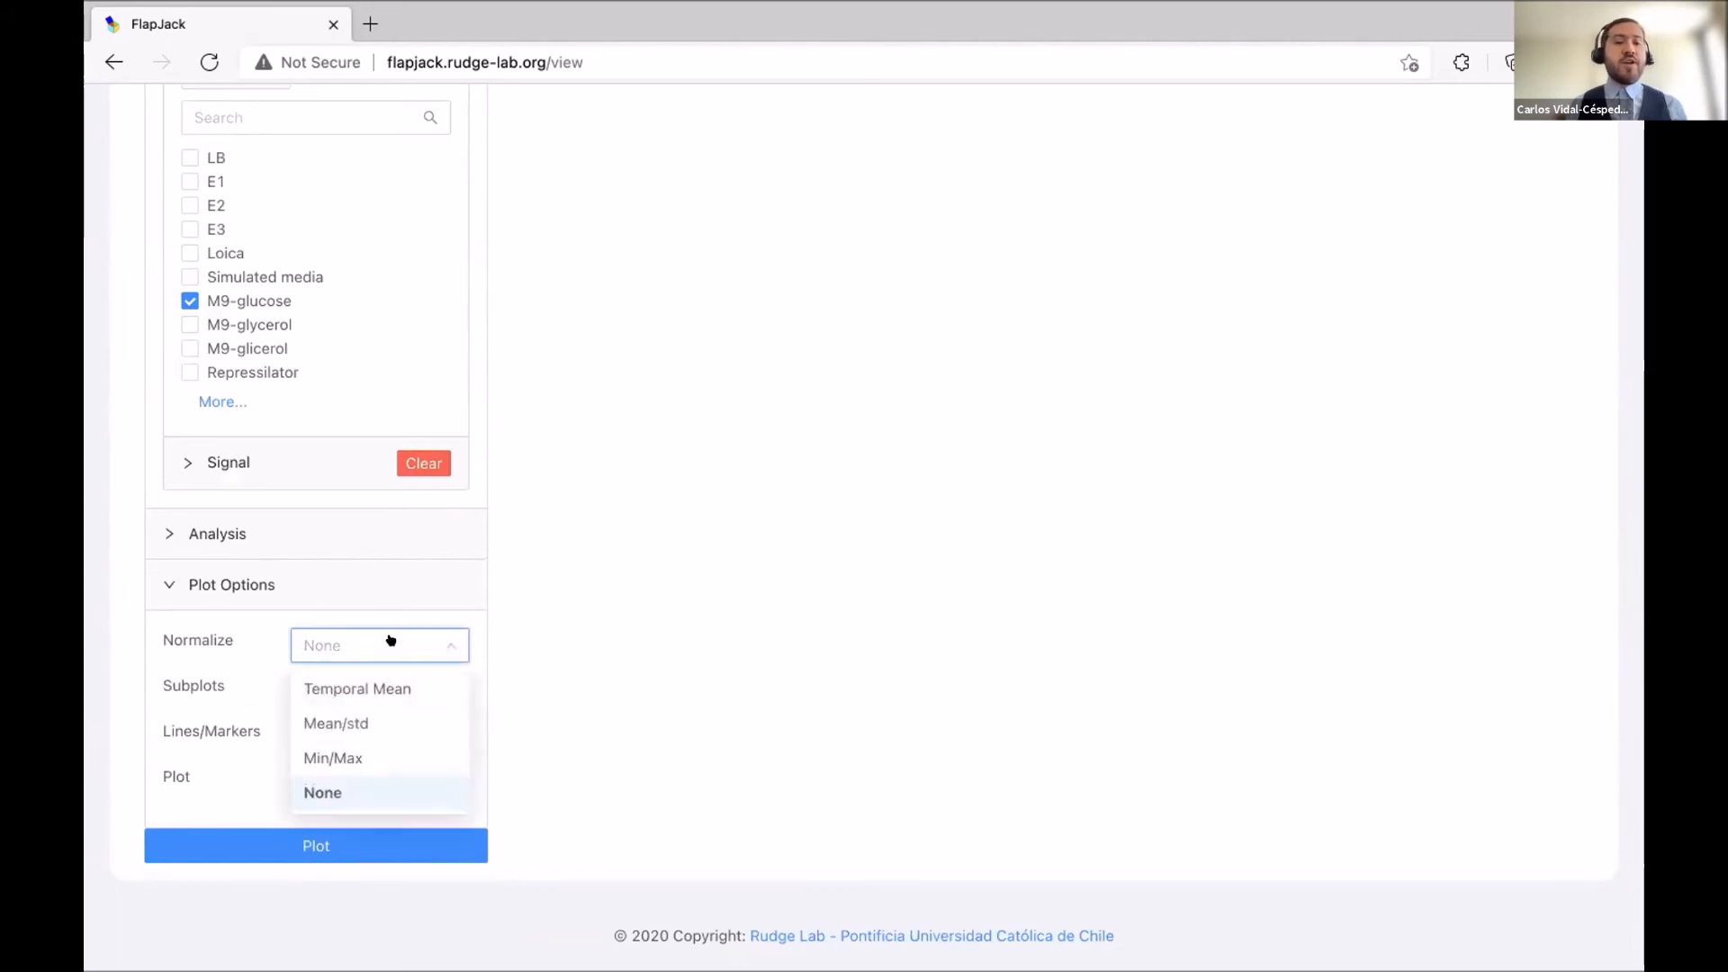
left_click(406, 756)
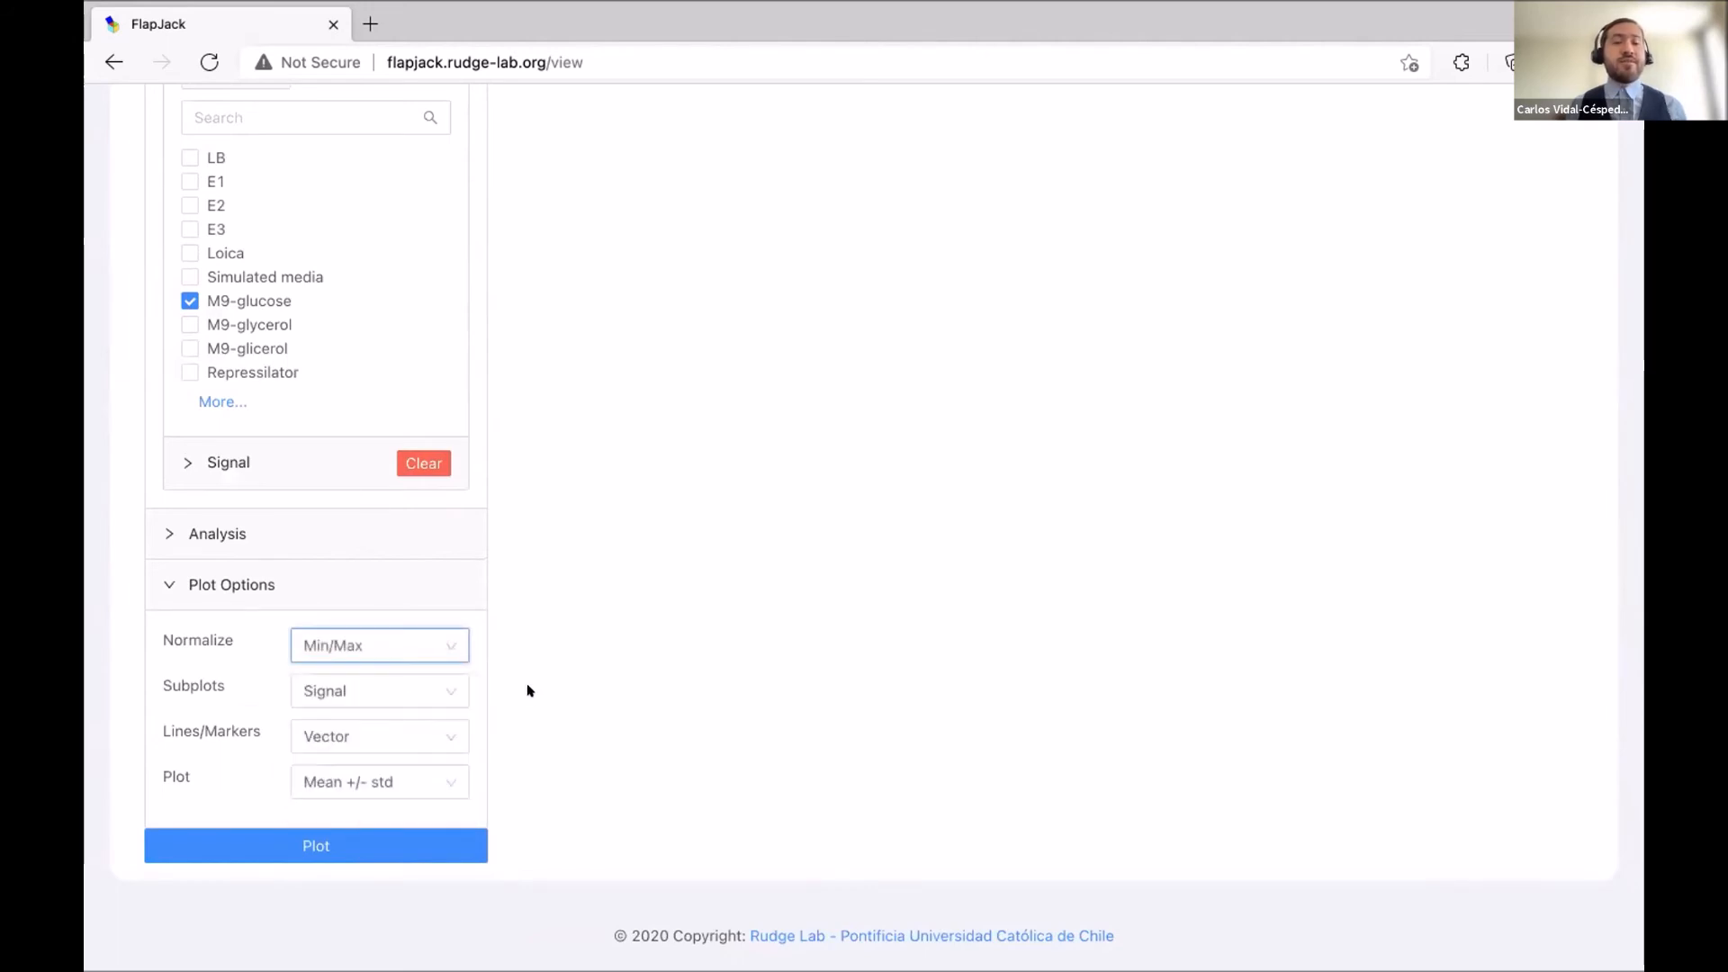
left_click(390, 693)
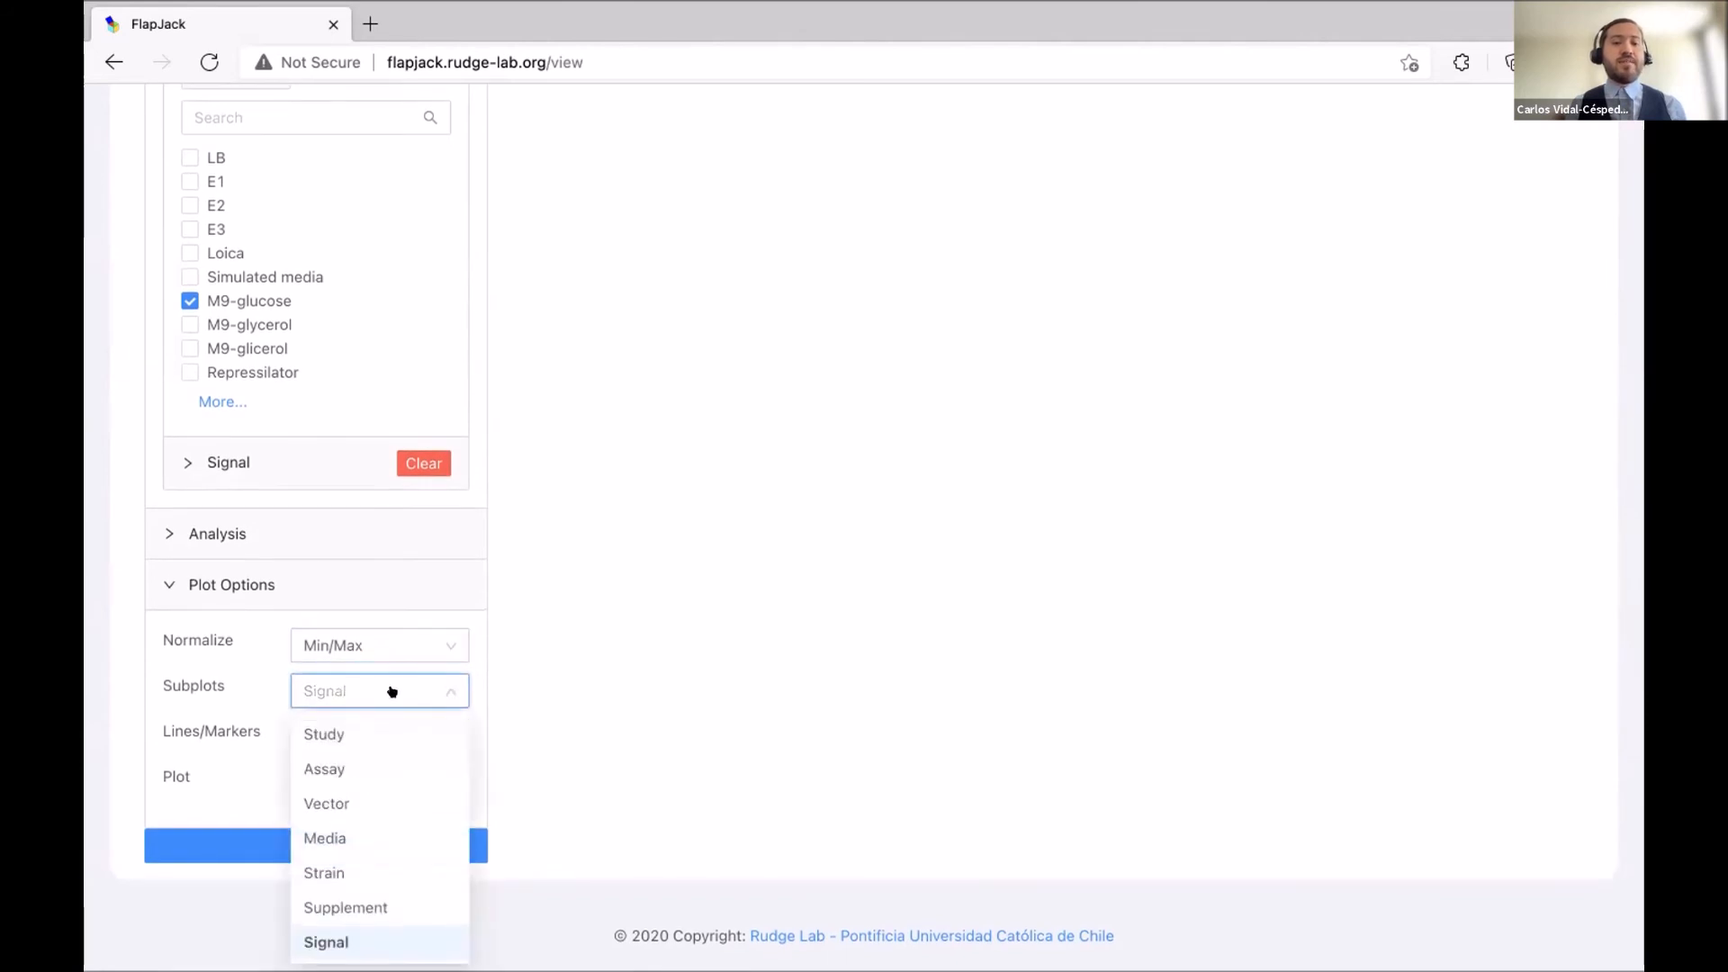
left_click(376, 801)
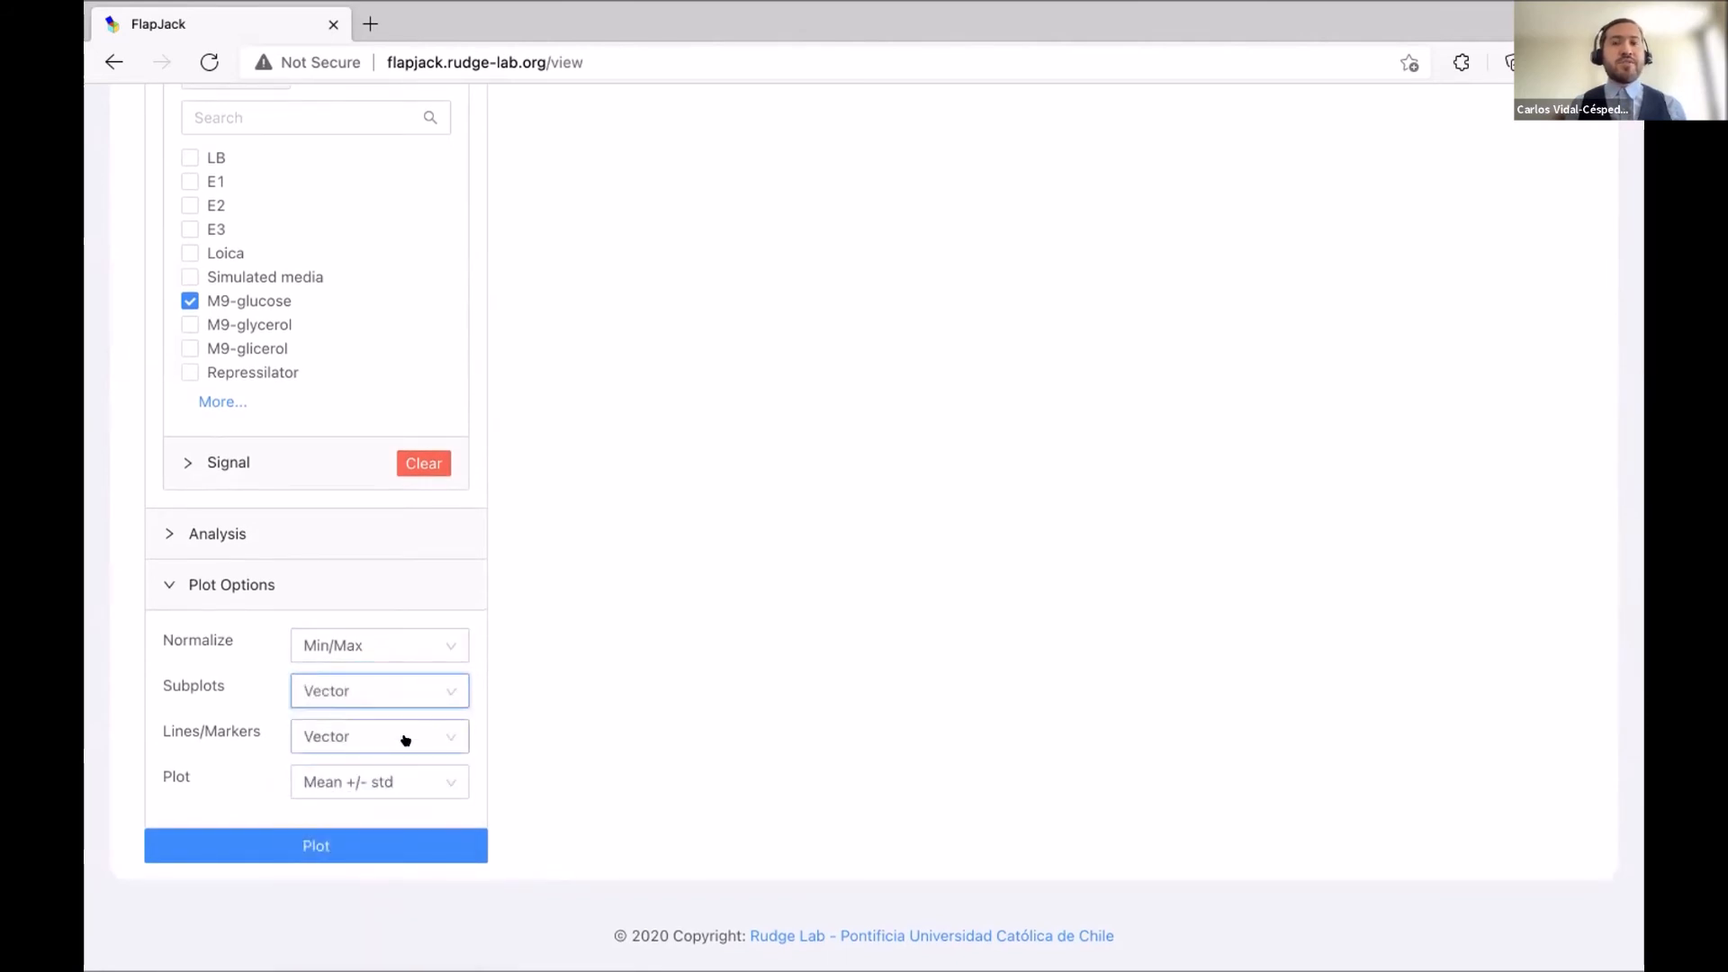
left_click(405, 740)
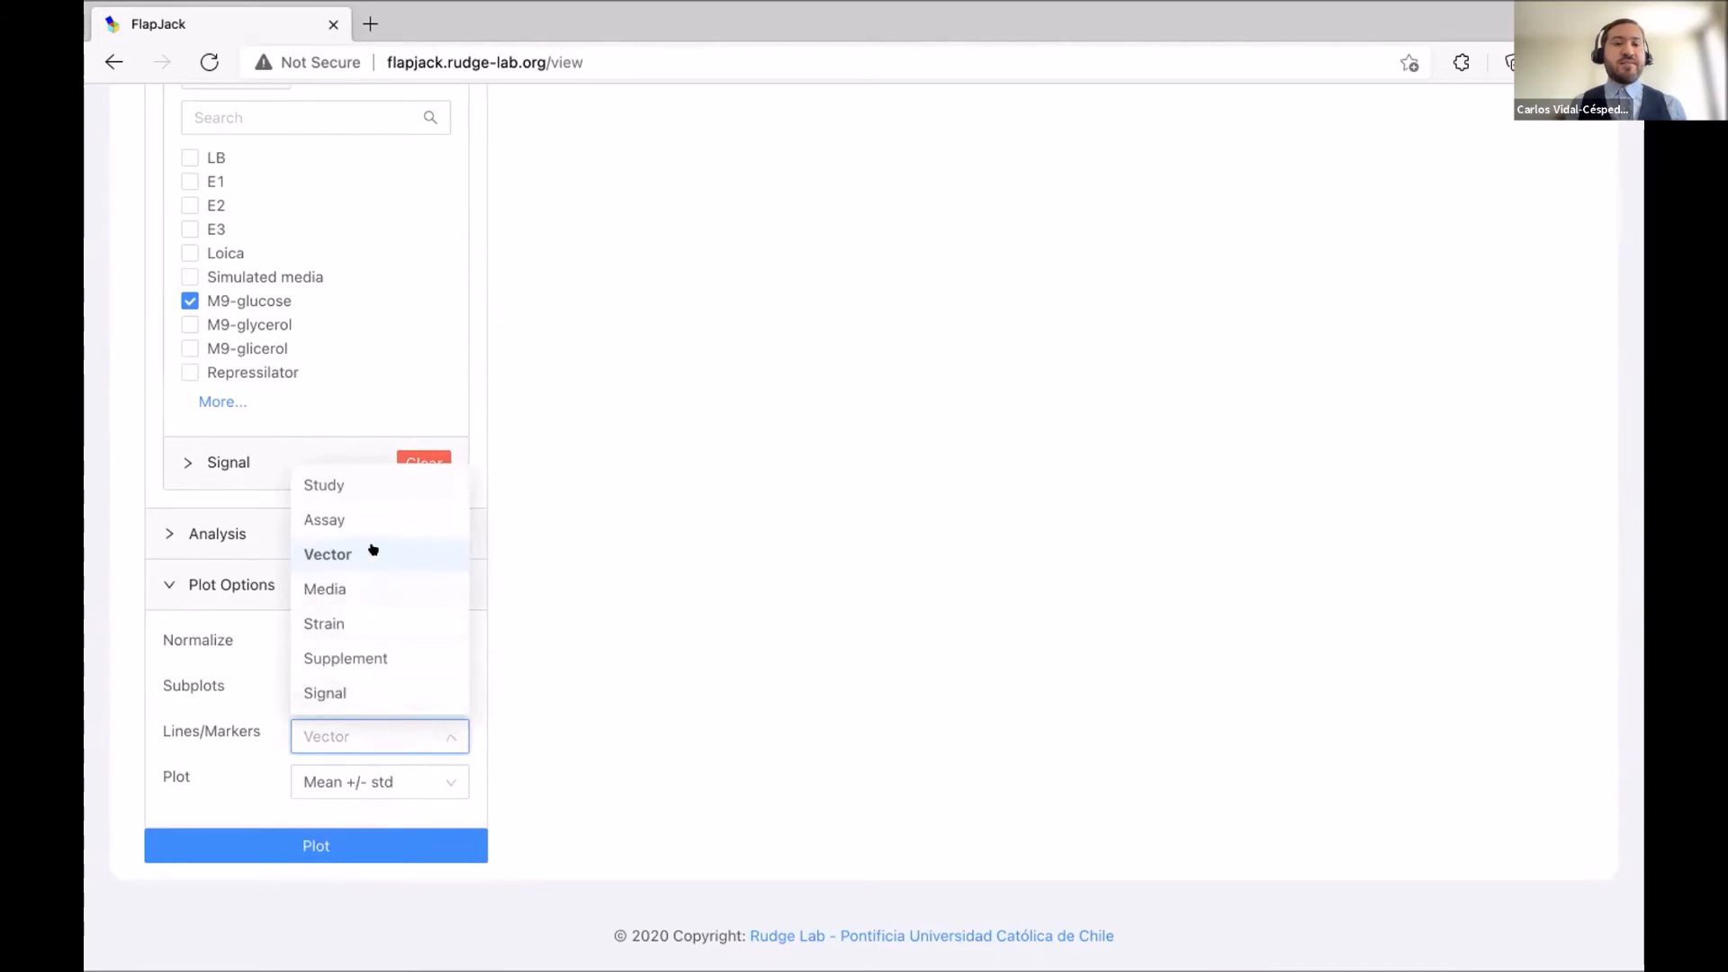
left_click(360, 693)
left_click(396, 776)
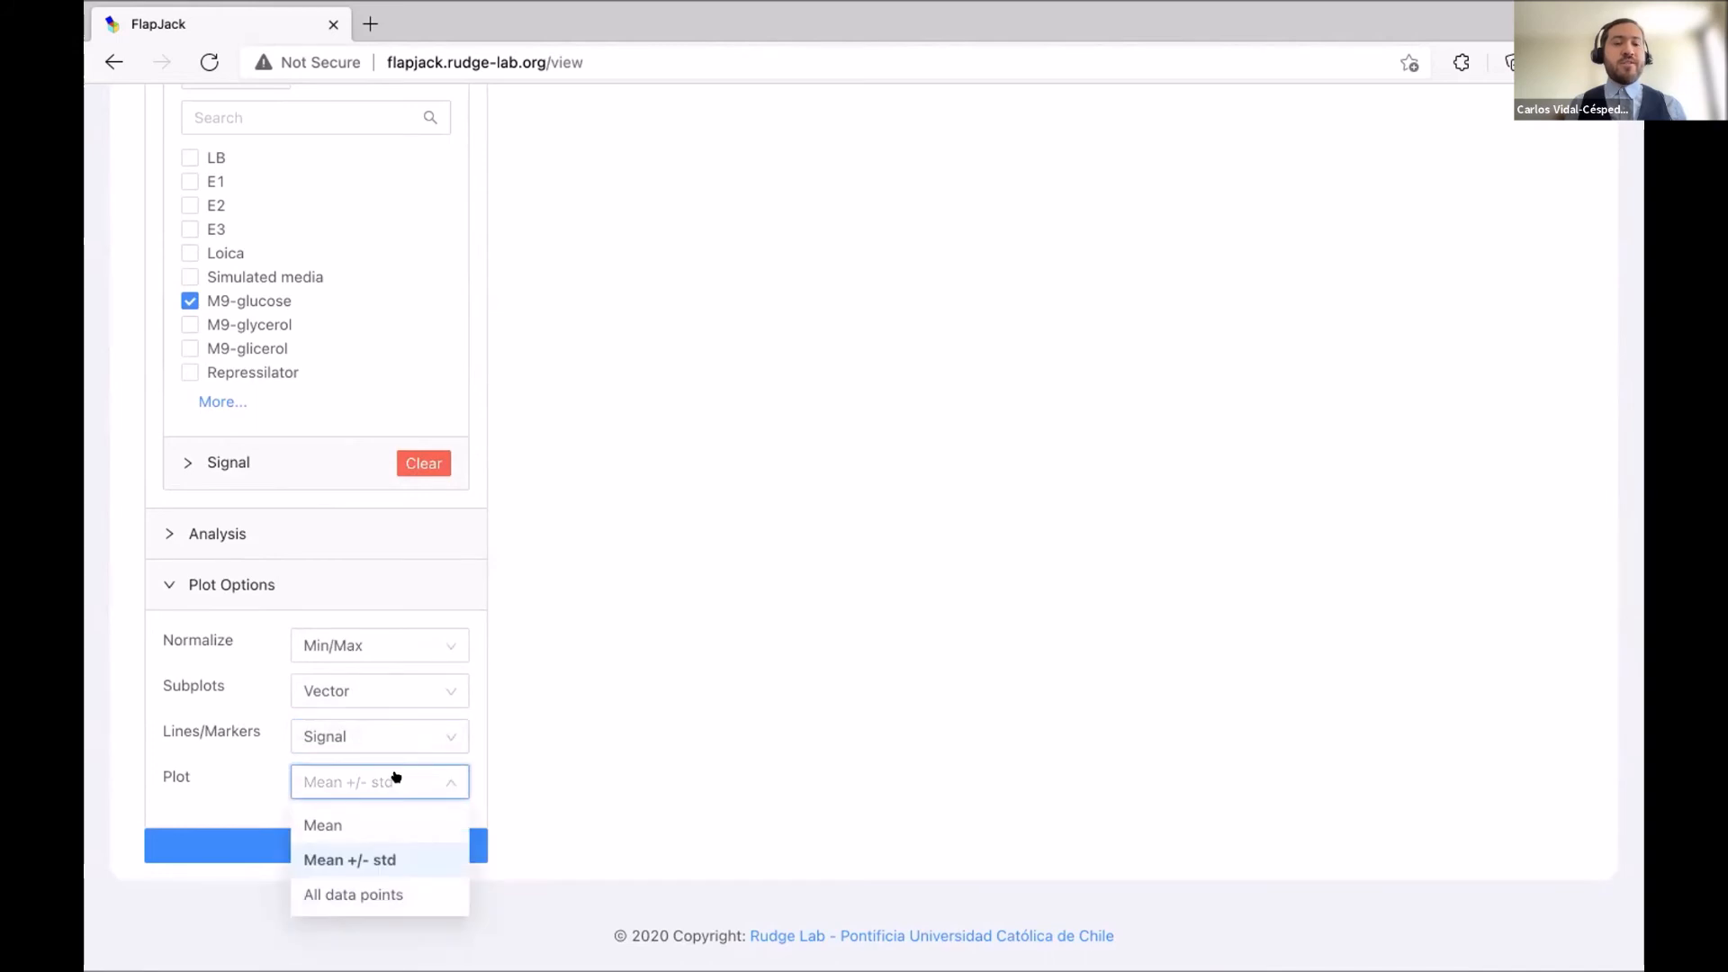
left_click(359, 823)
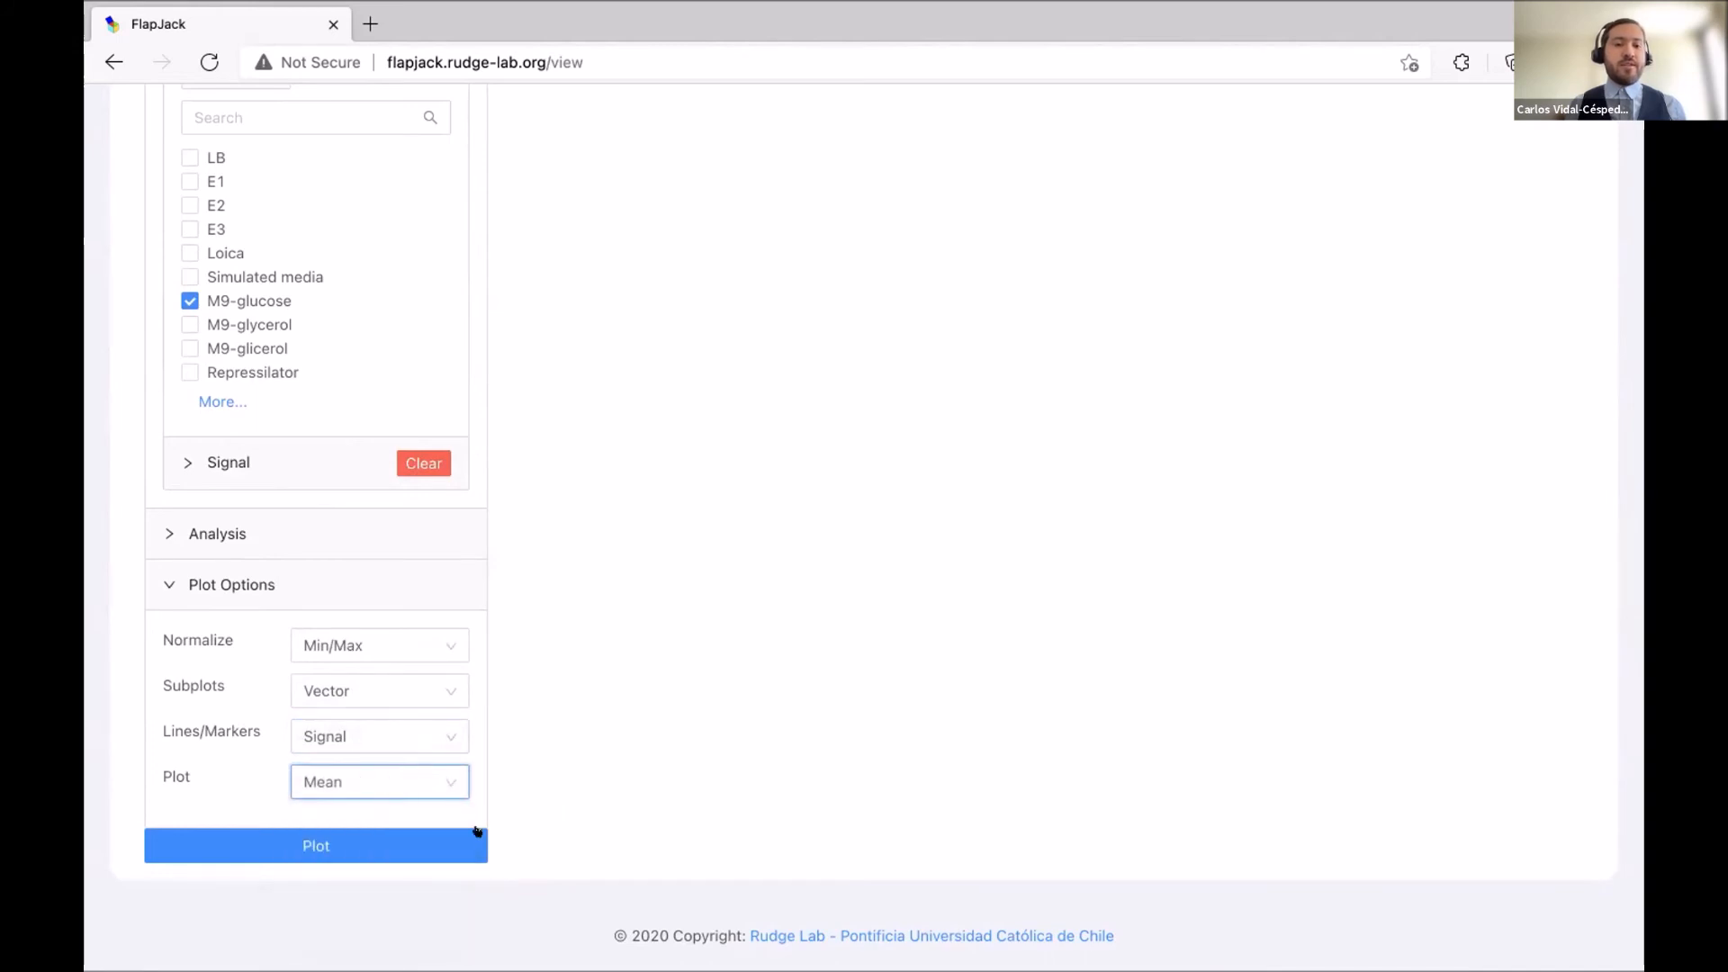
Generate the plot and review the pAAA mean OD, CFP, RFP and YFP curves.
left_click(328, 846)
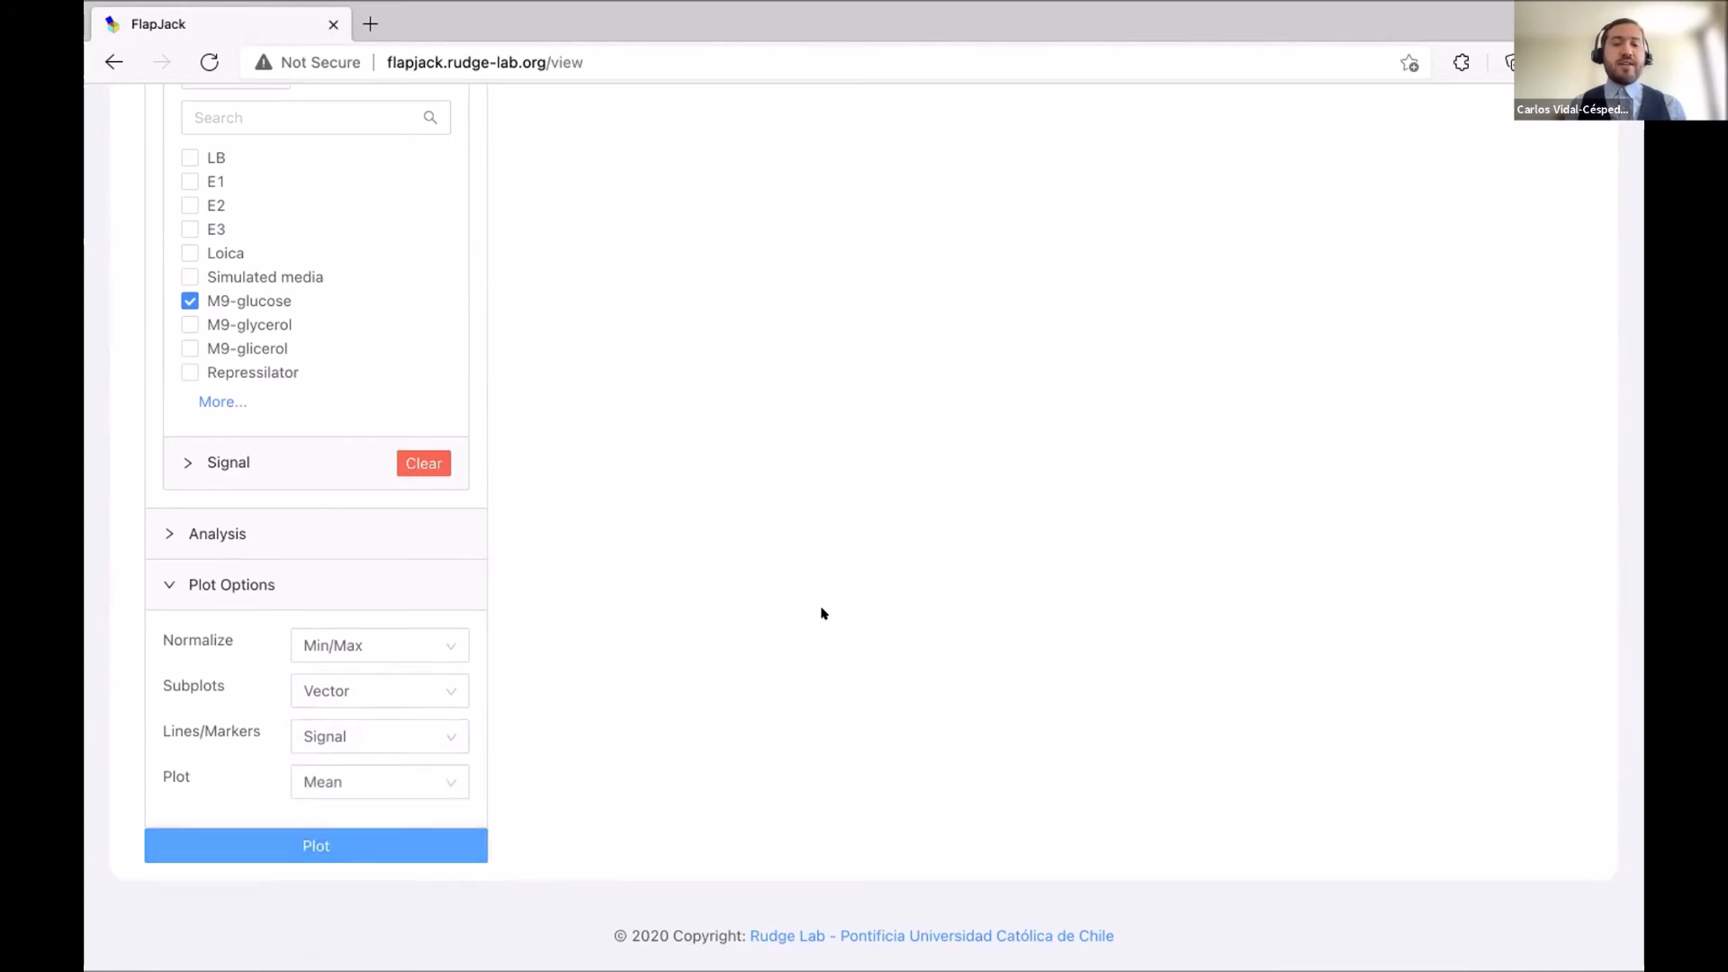
scroll(821, 611, "up", 15)
scroll(821, 611, "up", 10)
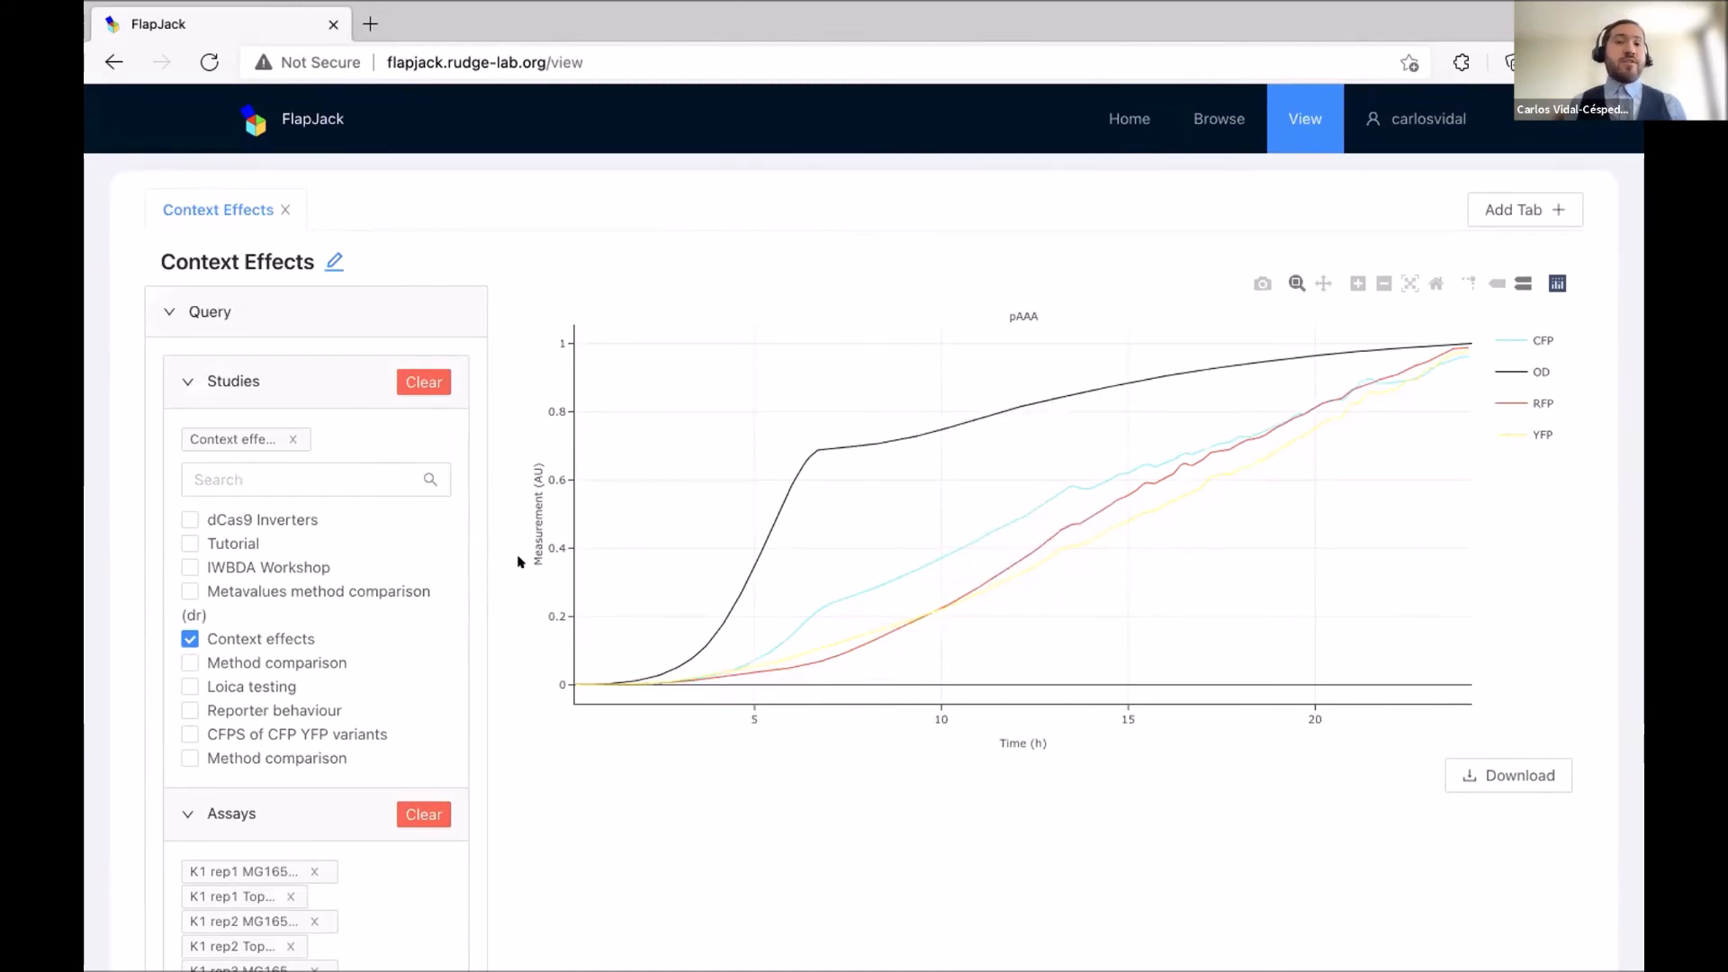
scroll(490, 564, "down", 2)
scroll(489, 563, "down", 14)
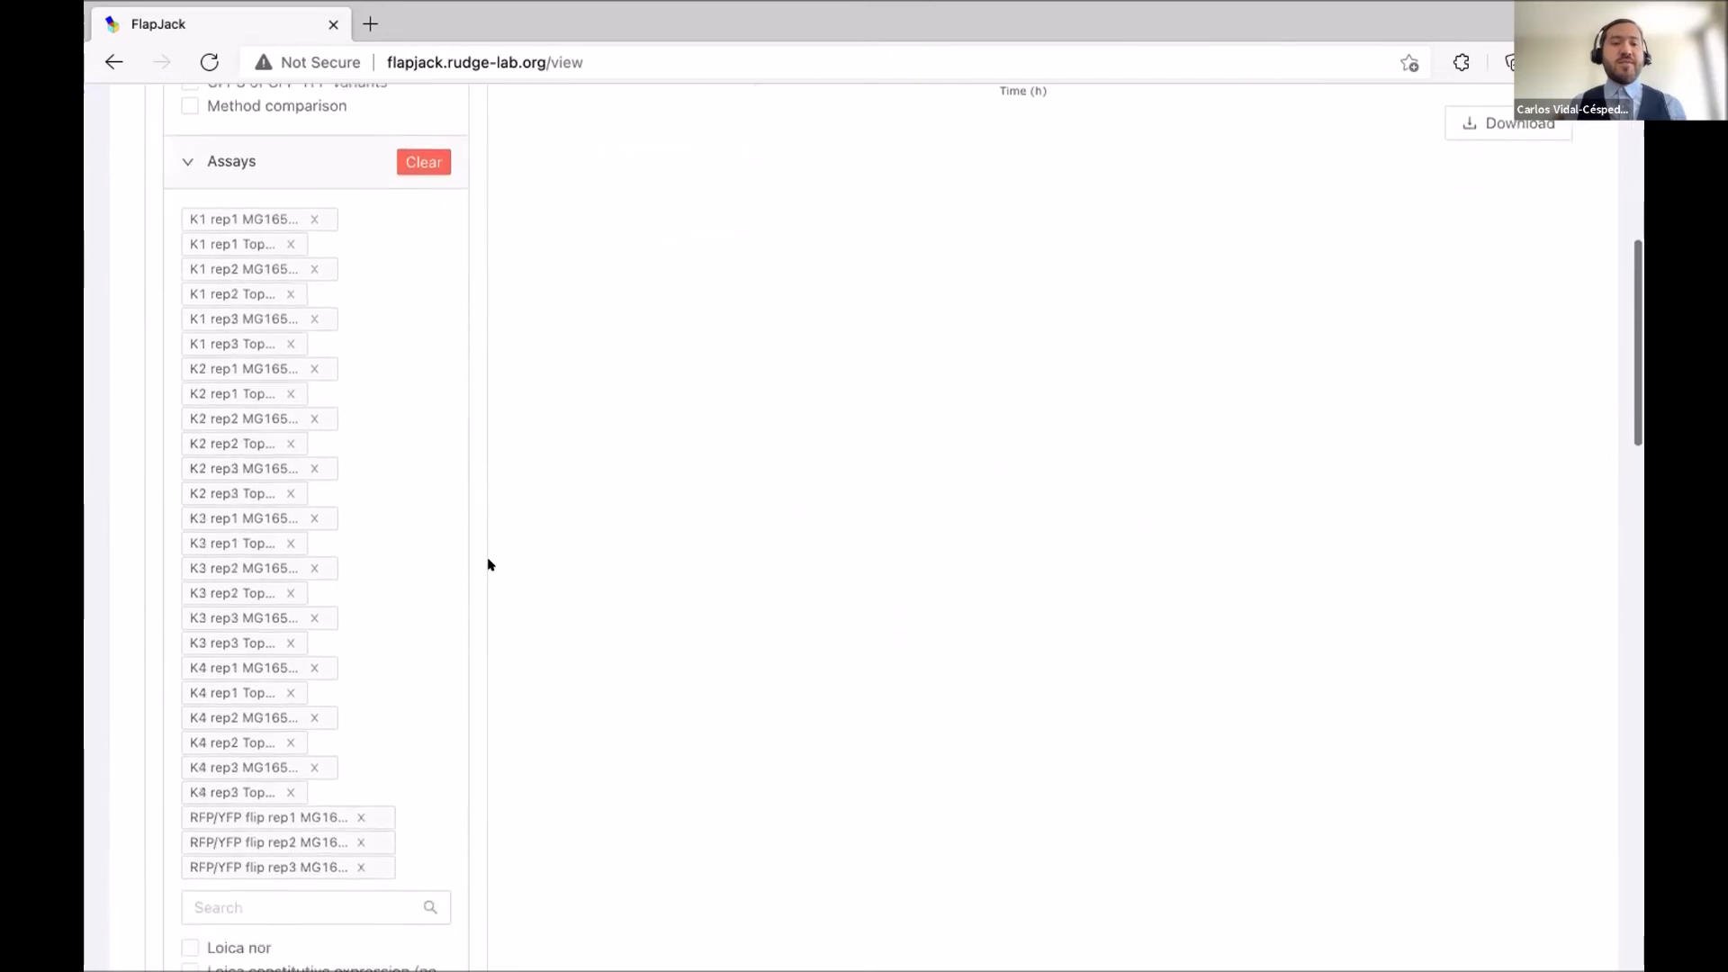
scroll(490, 563, "down", 14)
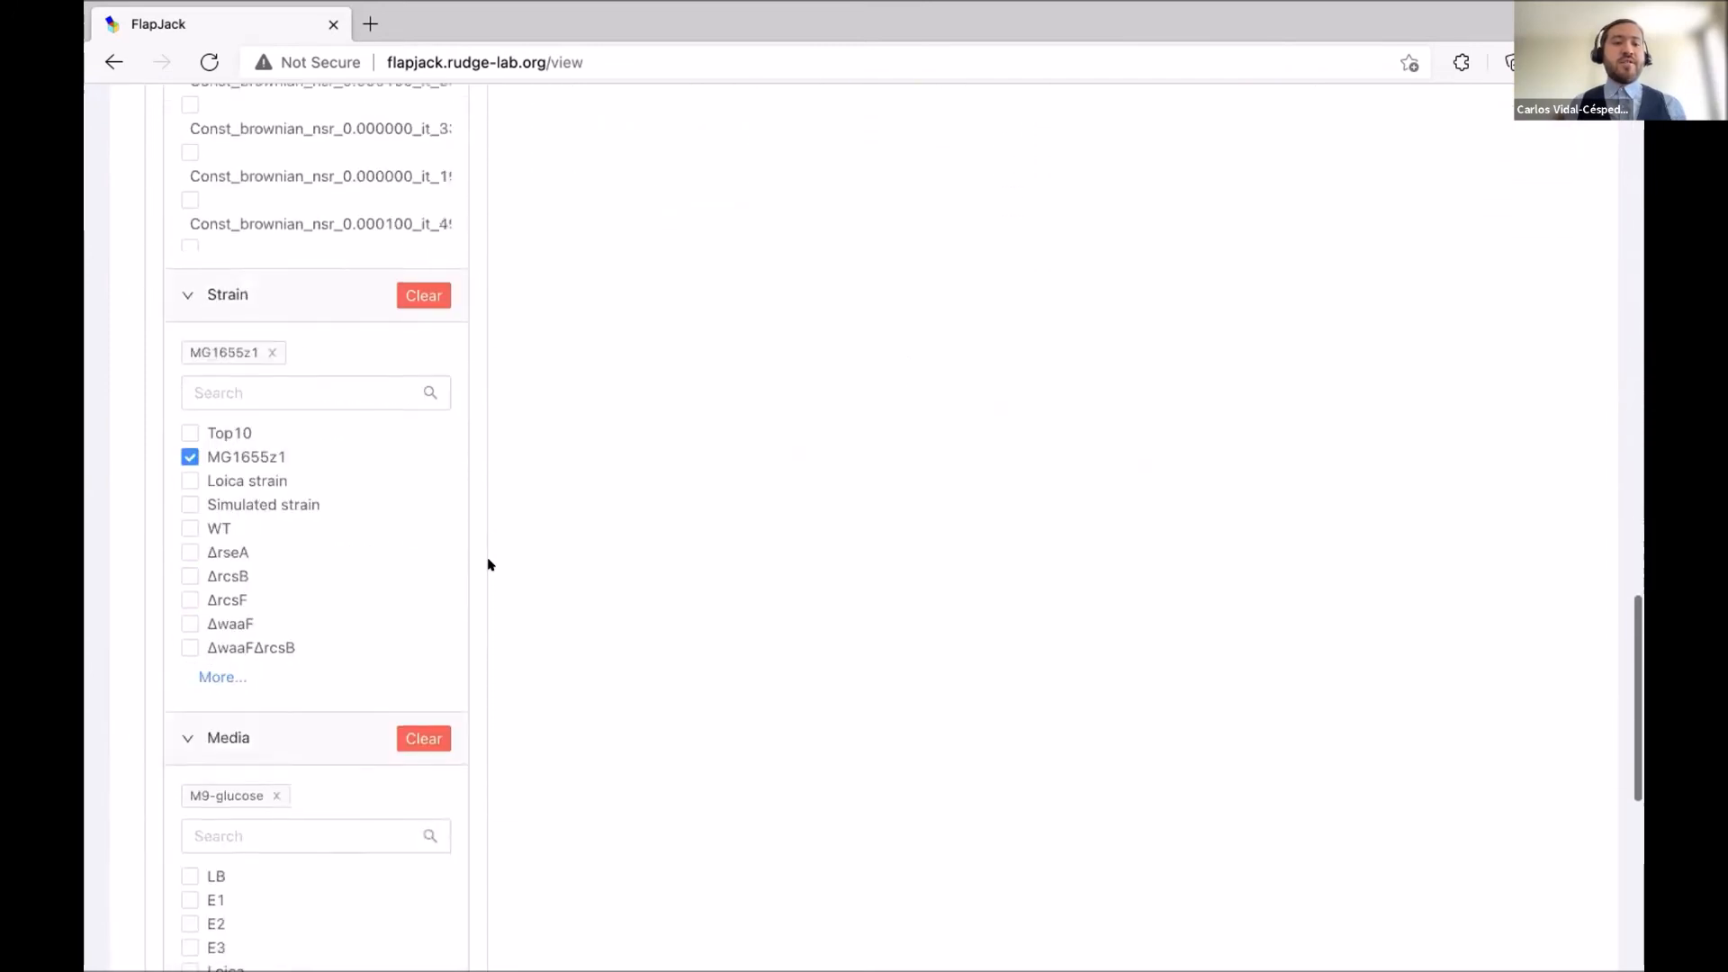
Select Expression Rate (direct) as the analysis type.
scroll(493, 564, "down", 5)
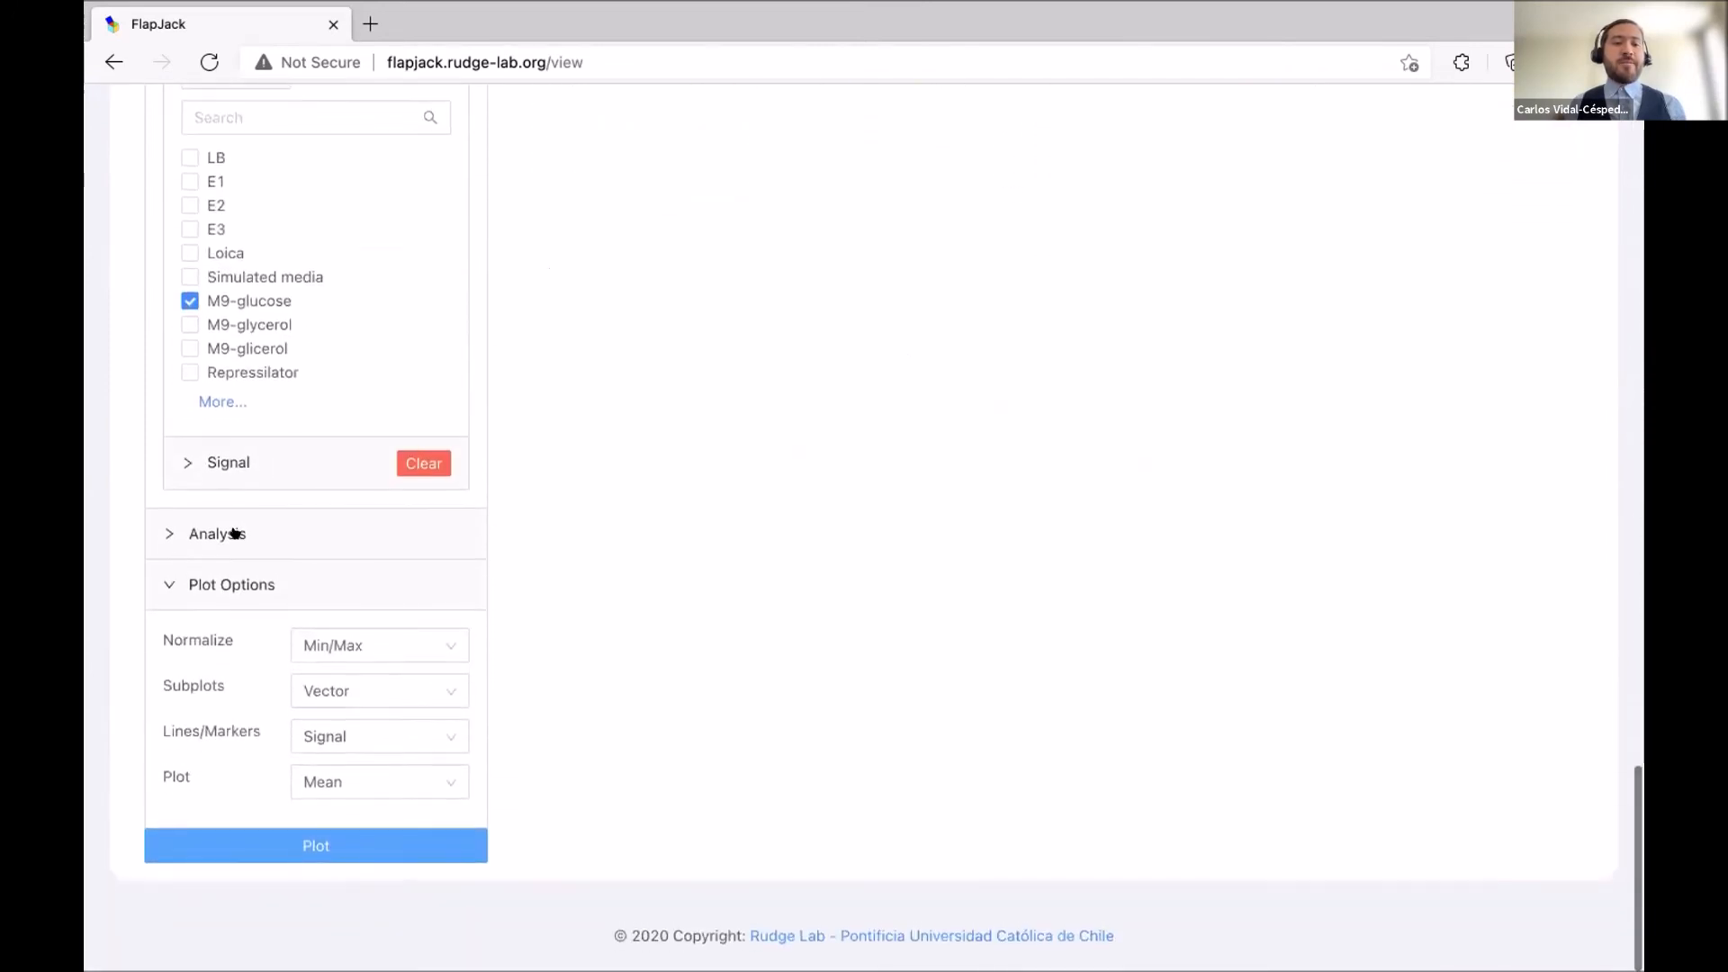
left_click(235, 535)
scroll(526, 532, "down", 2)
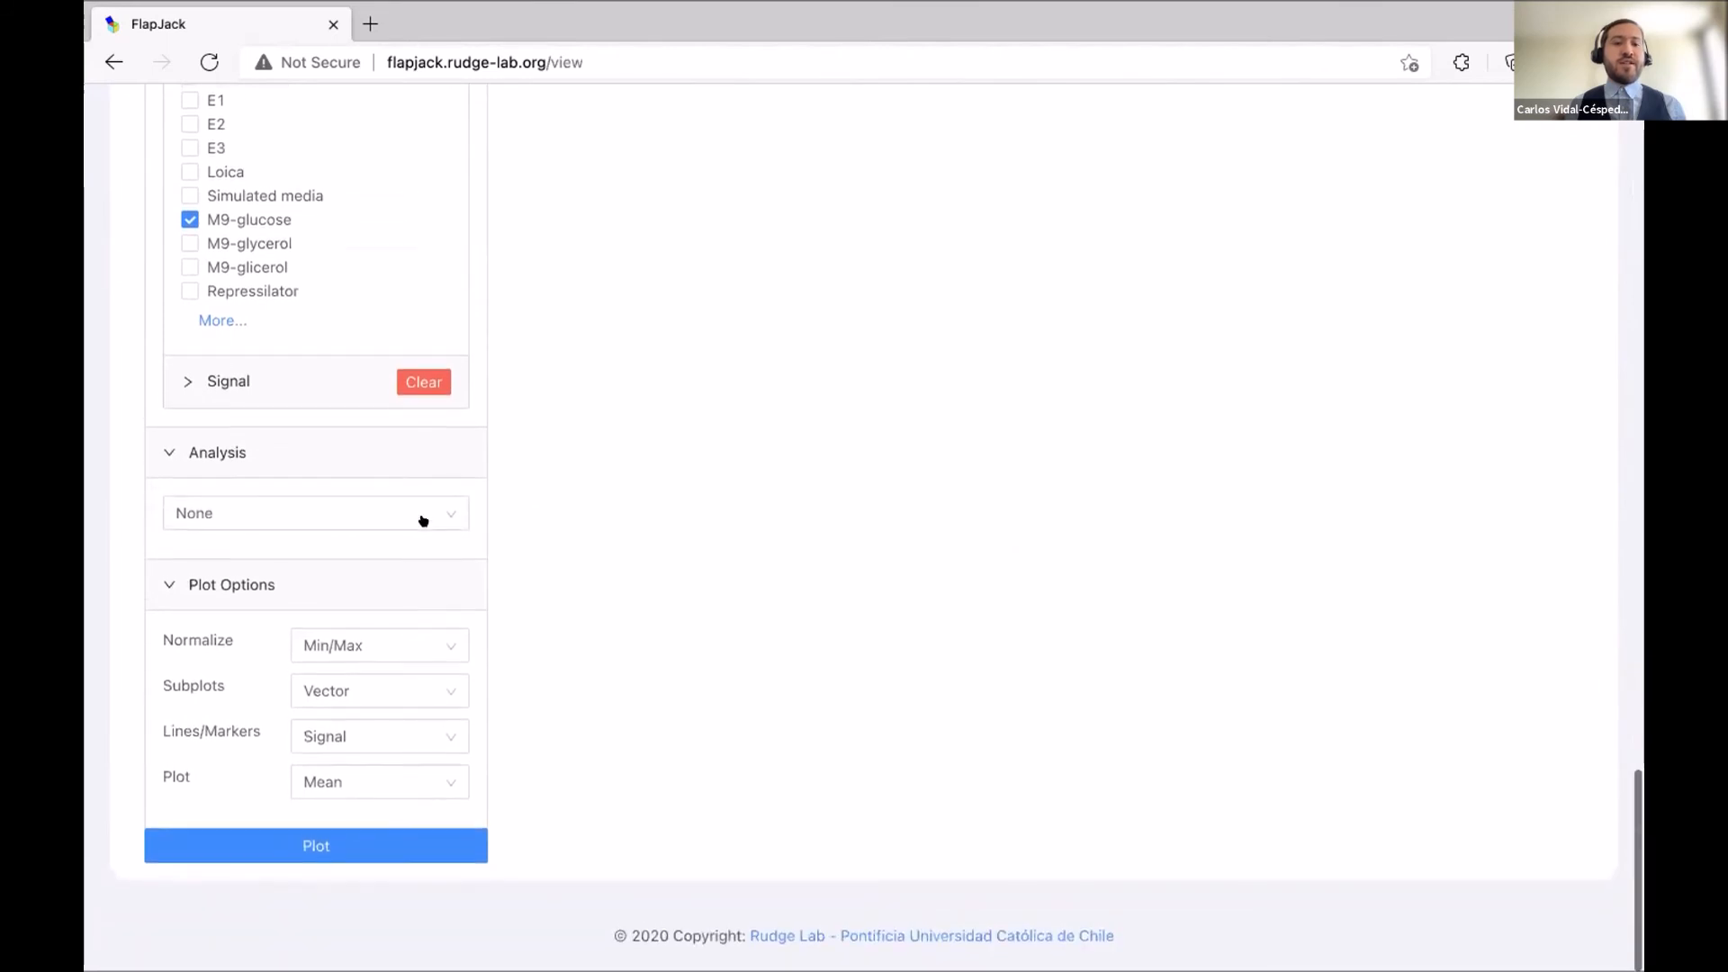
left_click(423, 517)
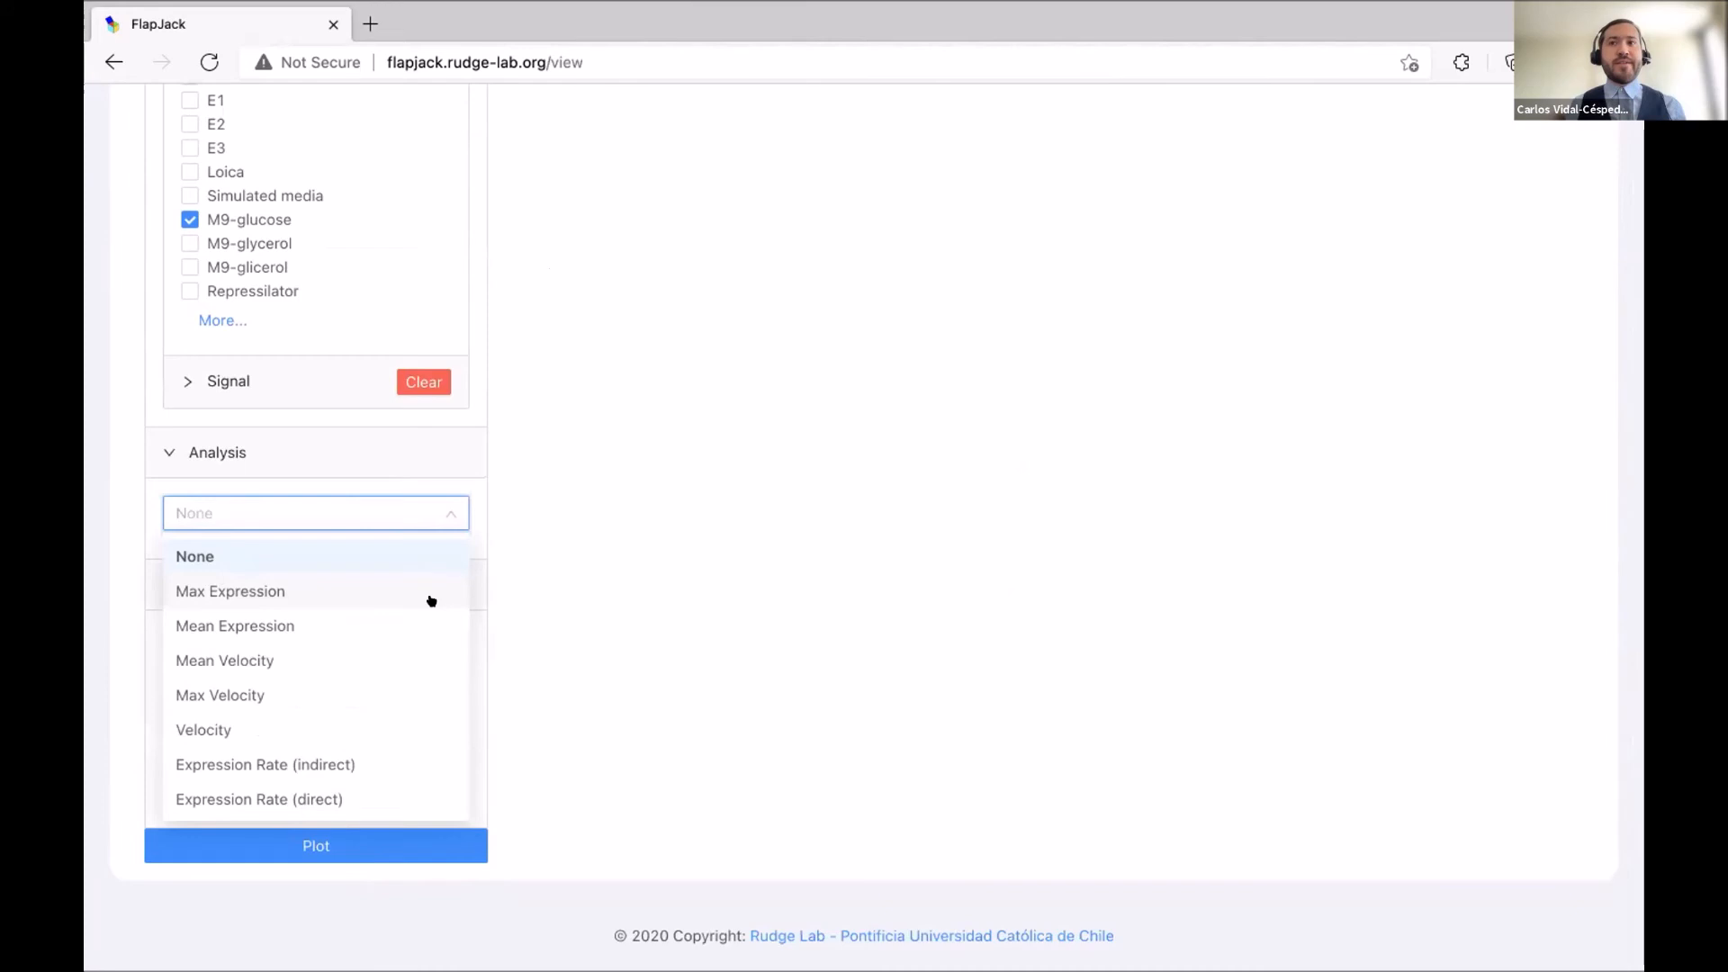
left_click(834, 563)
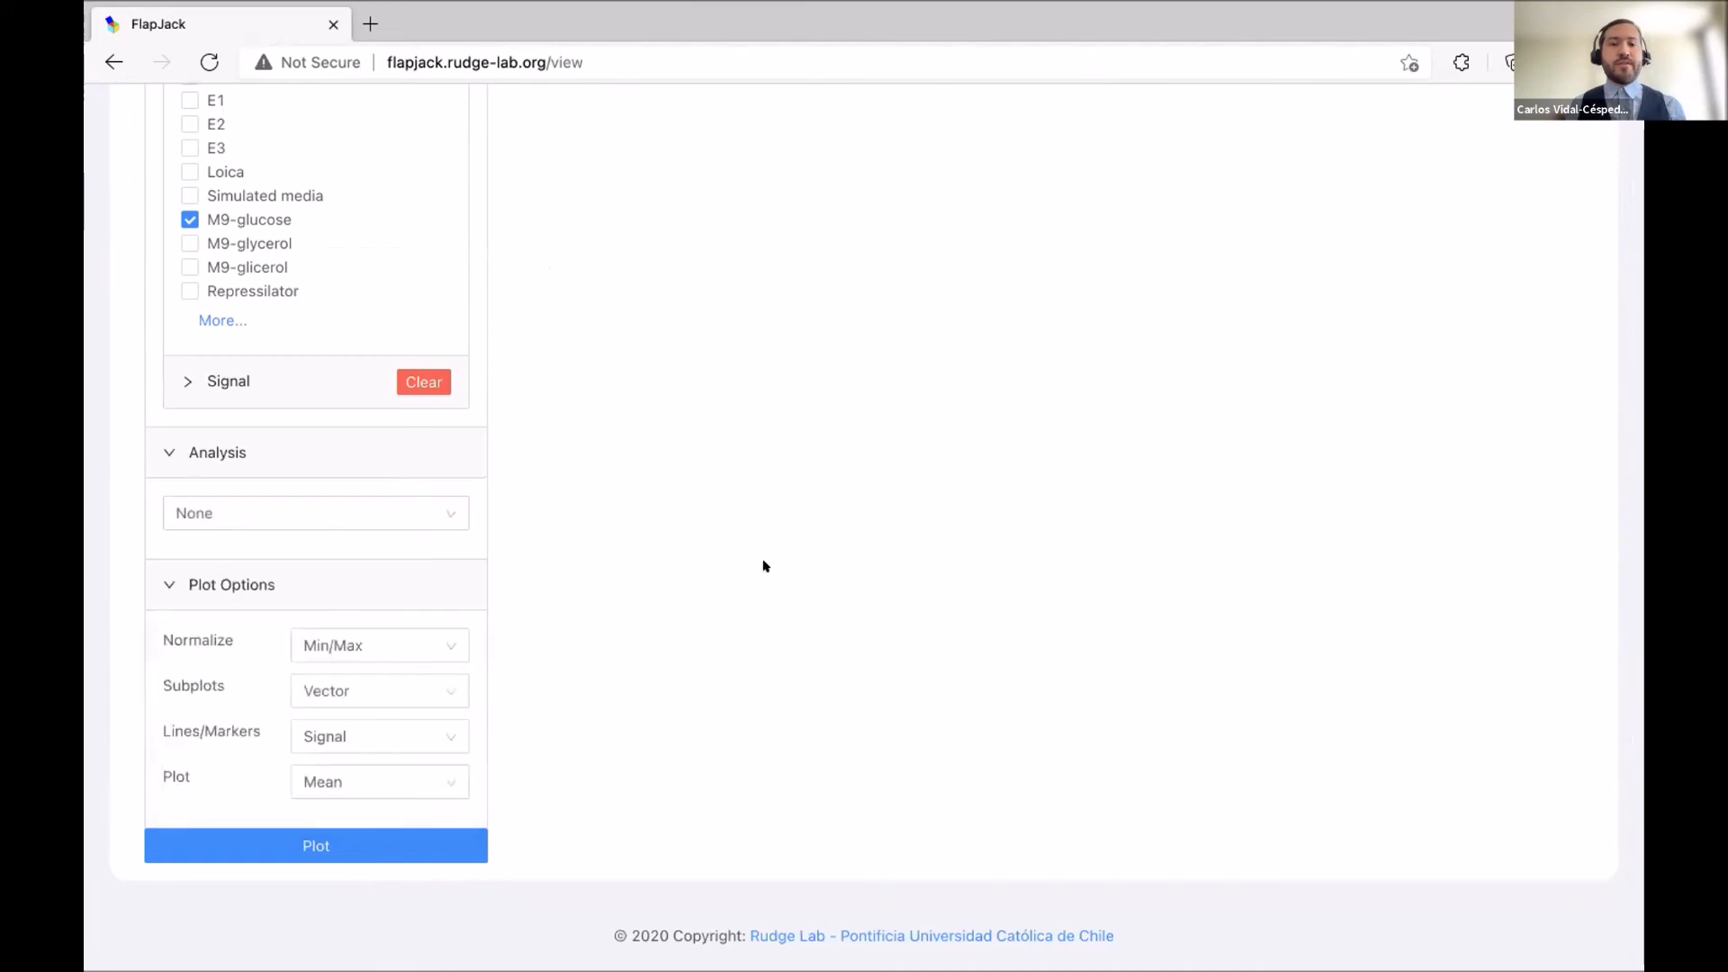
left_click(354, 515)
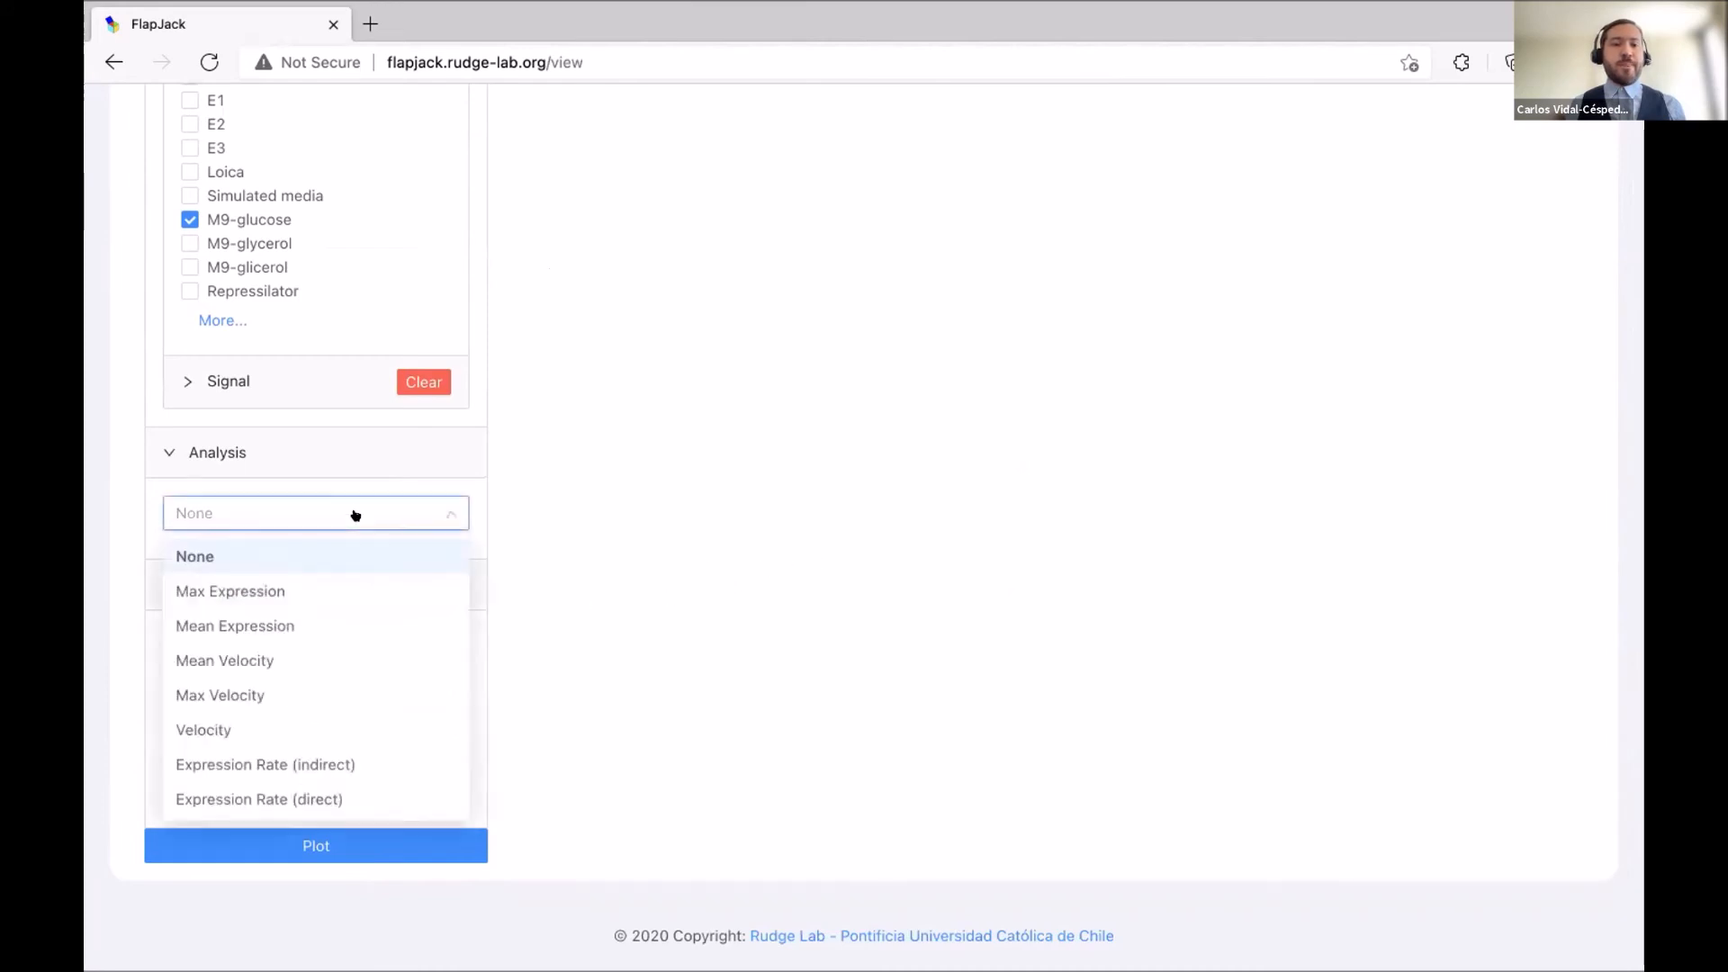
left_click(377, 795)
Set OD as the biomass signal and replot the expression rates.
scroll(540, 695, "down", 2)
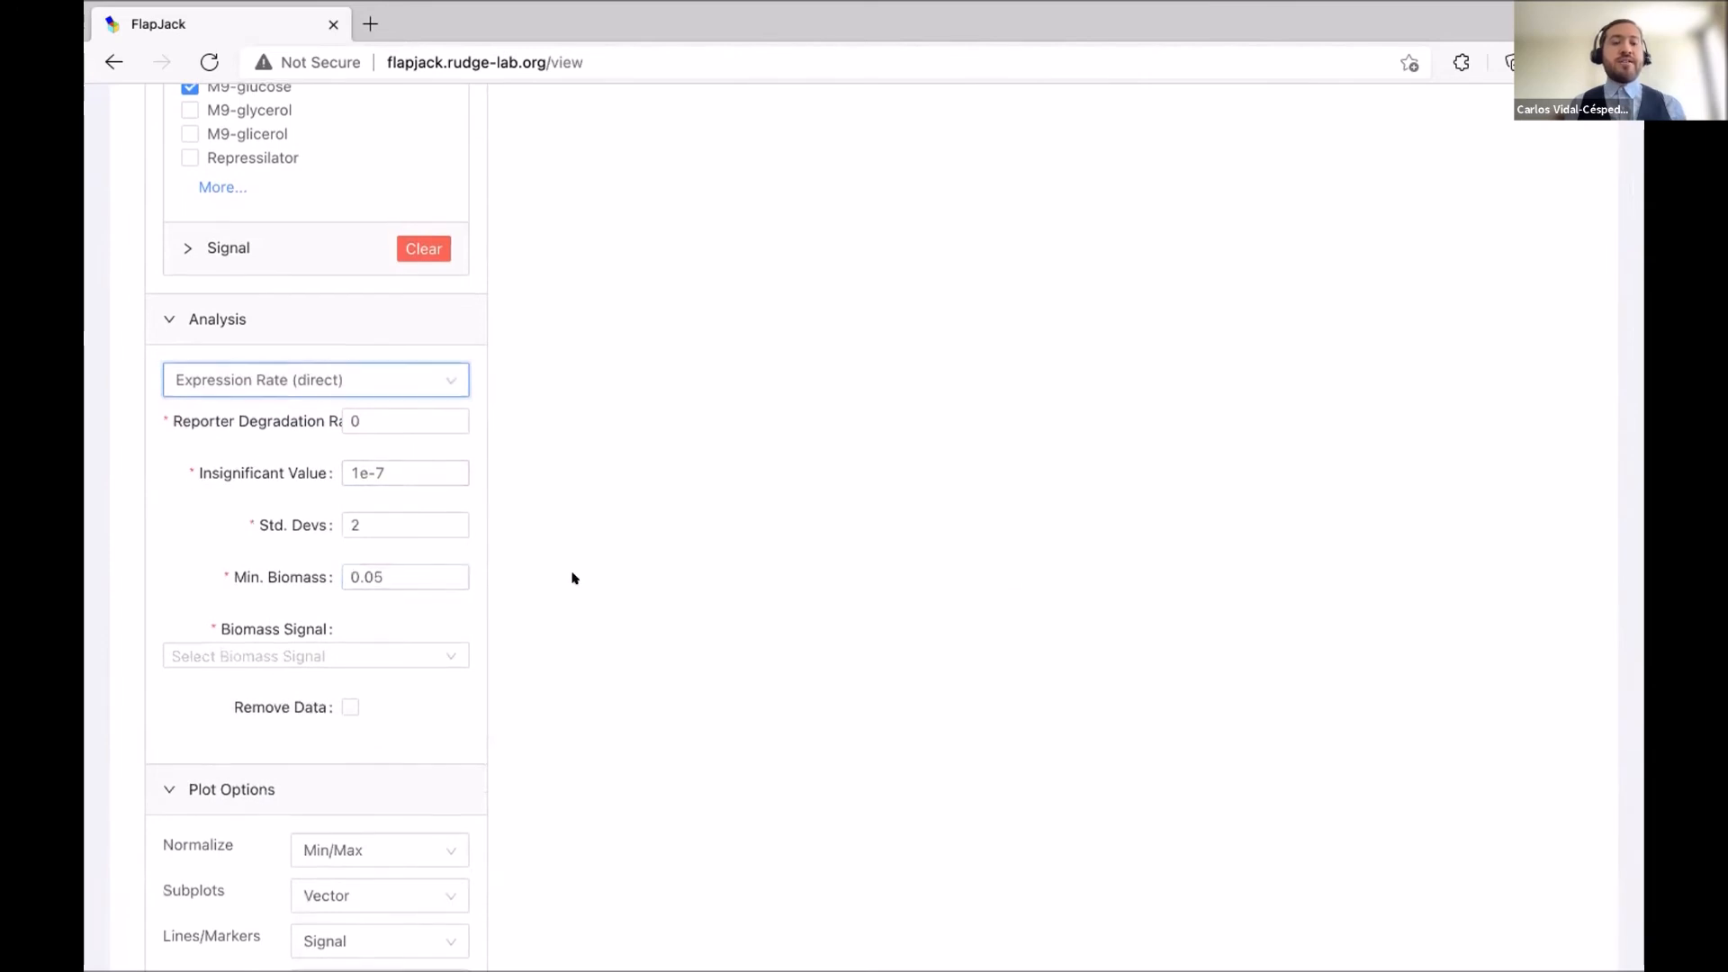
scroll(540, 576, "down", 2)
left_click(450, 509)
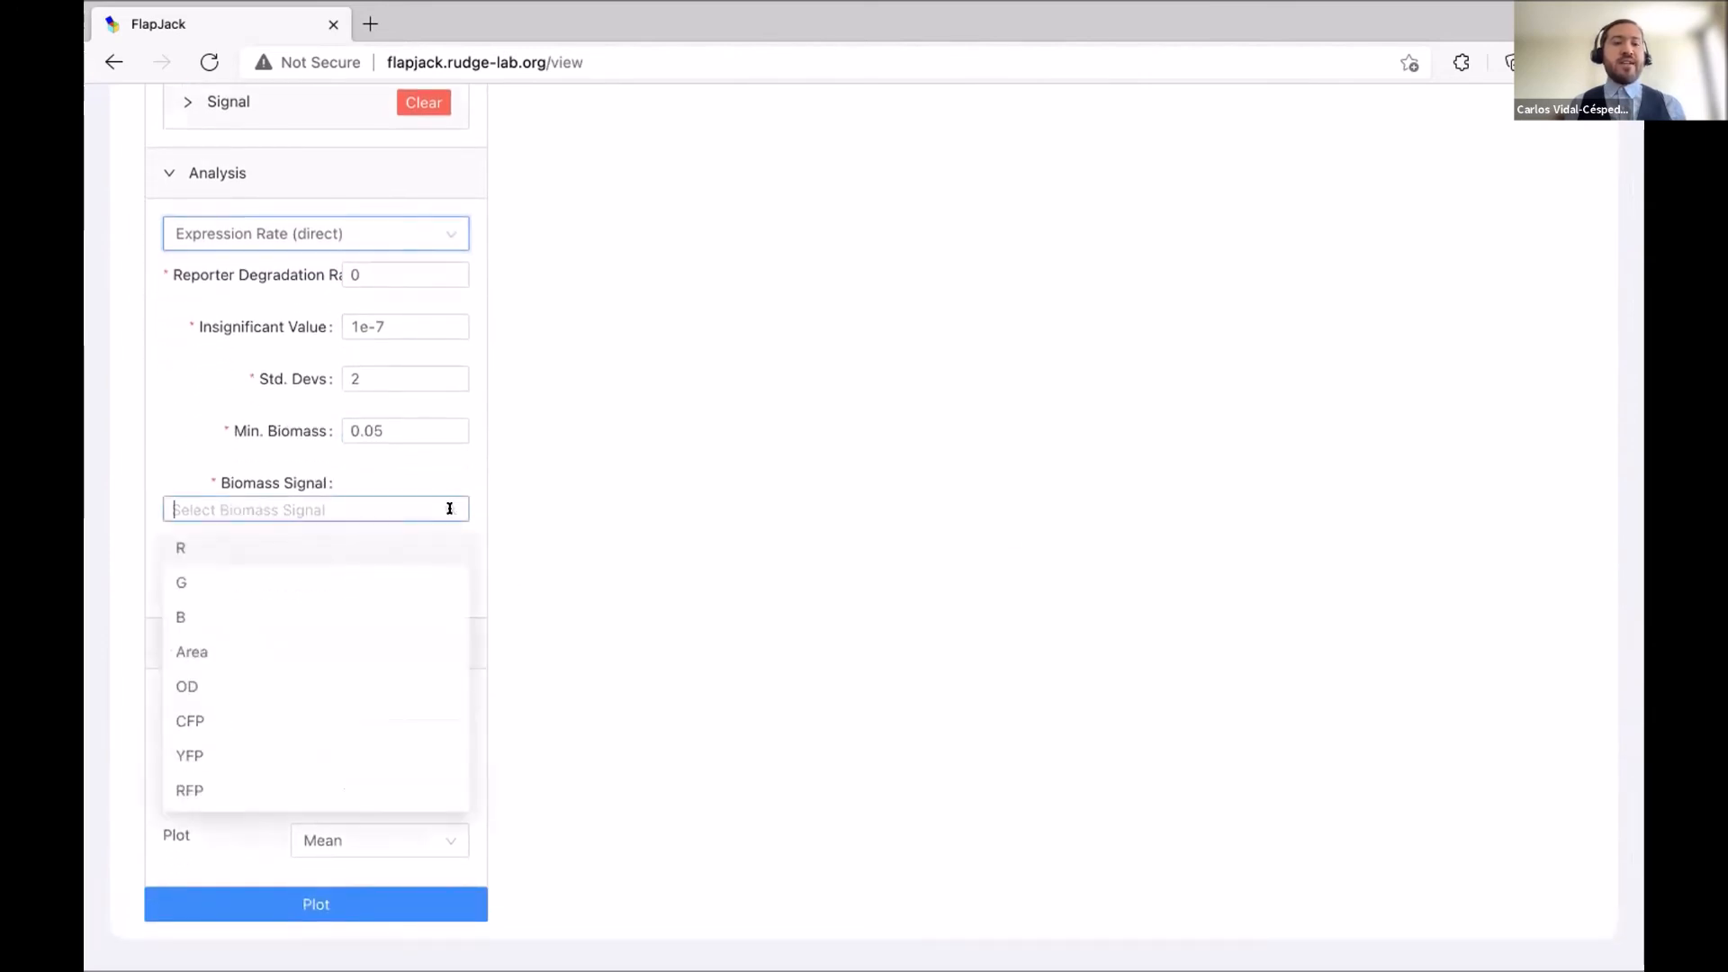
left_click(394, 689)
scroll(580, 646, "up", 1)
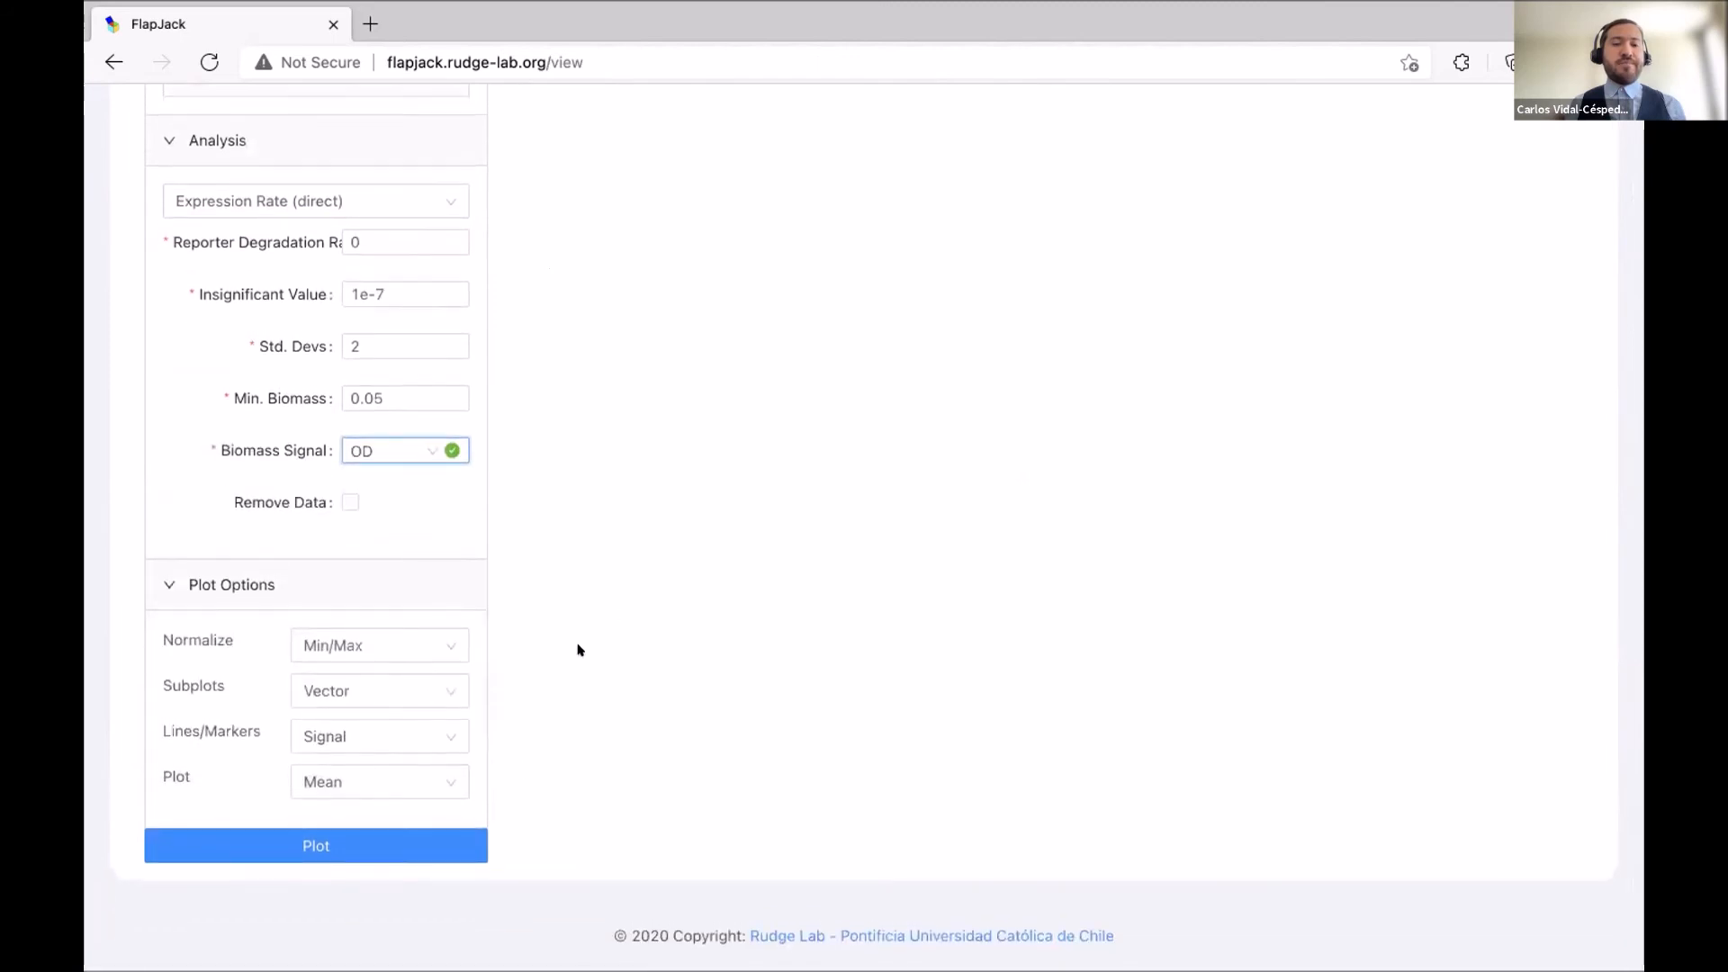
left_click(389, 855)
scroll(1404, 509, "up", 9)
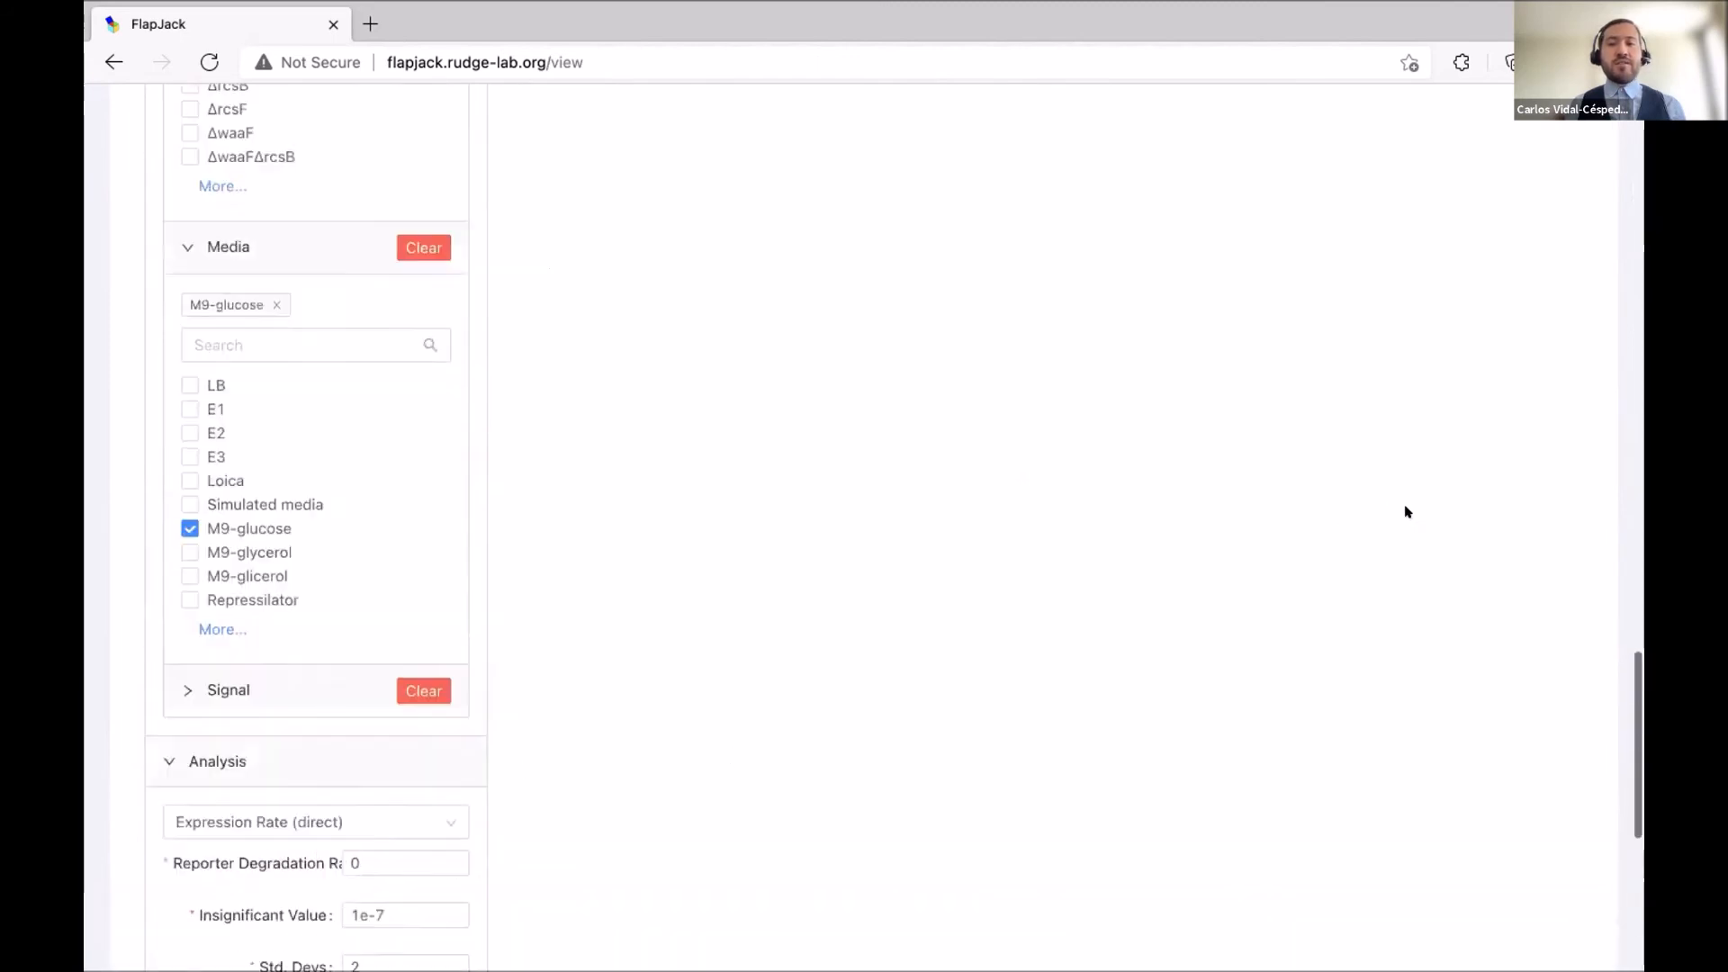
scroll(1406, 511, "up", 10)
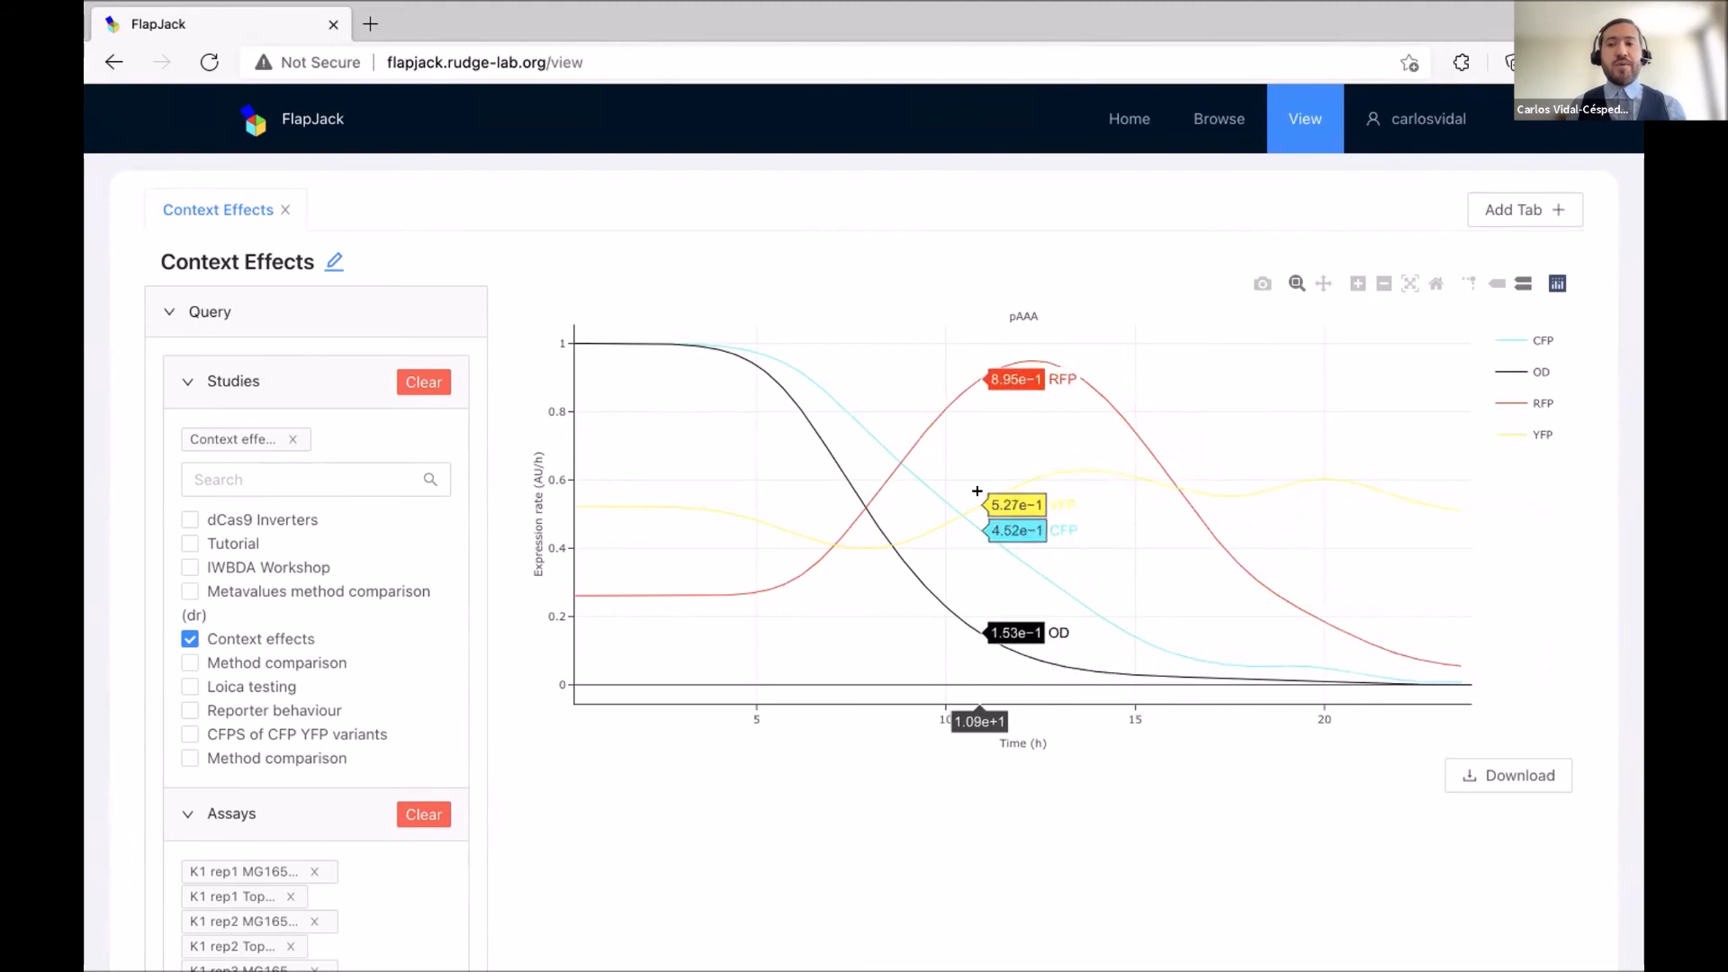
Box-zoom the expression rate y-axis to about 0.57–0.60, autoscale back, and enable compare-on-hover.
left_click(1347, 277)
left_click_drag(1169, 467, 1170, 451)
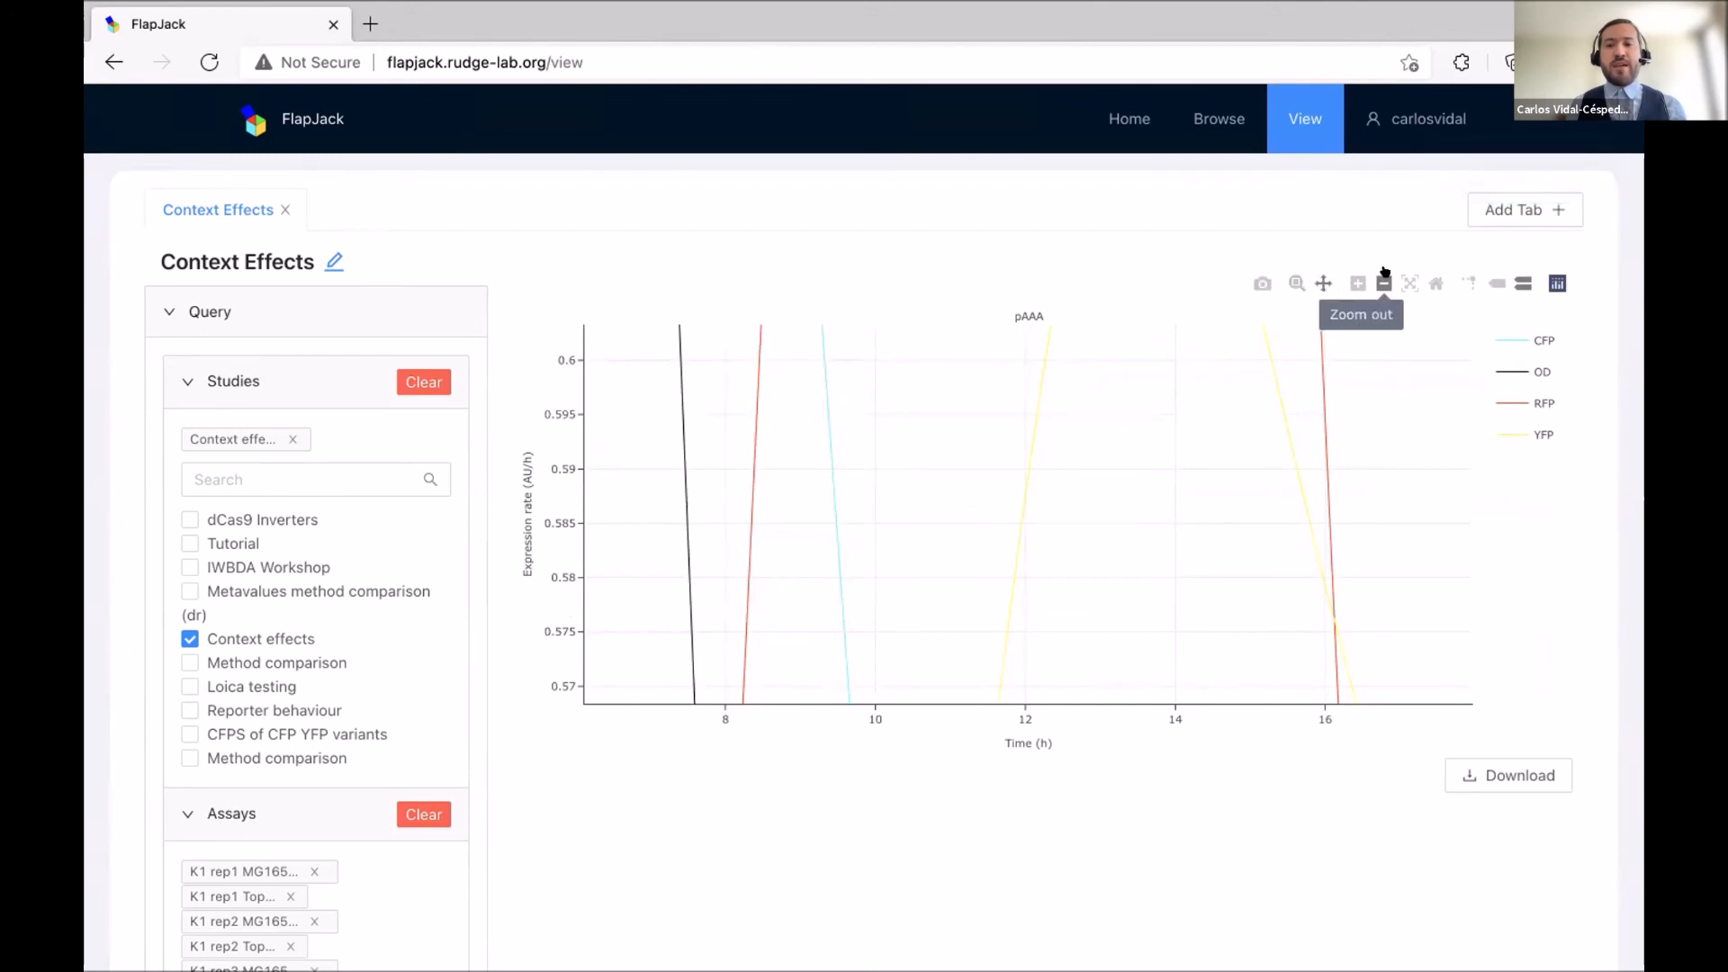
left_click(1401, 275)
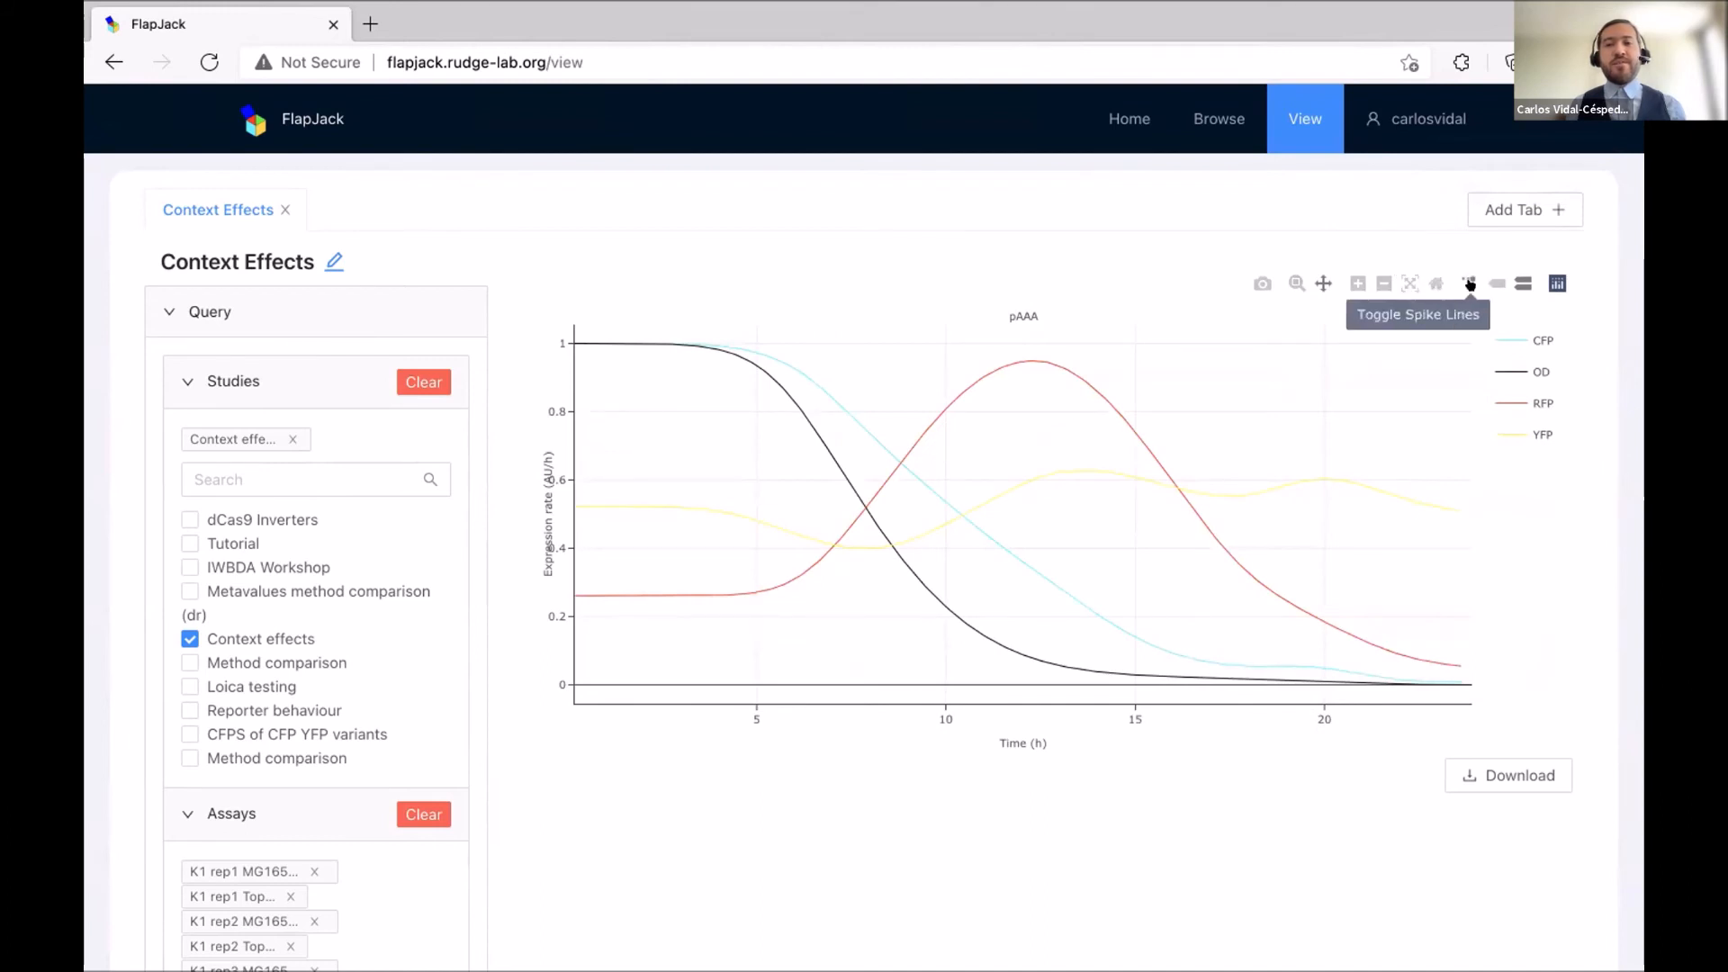
left_click(1522, 280)
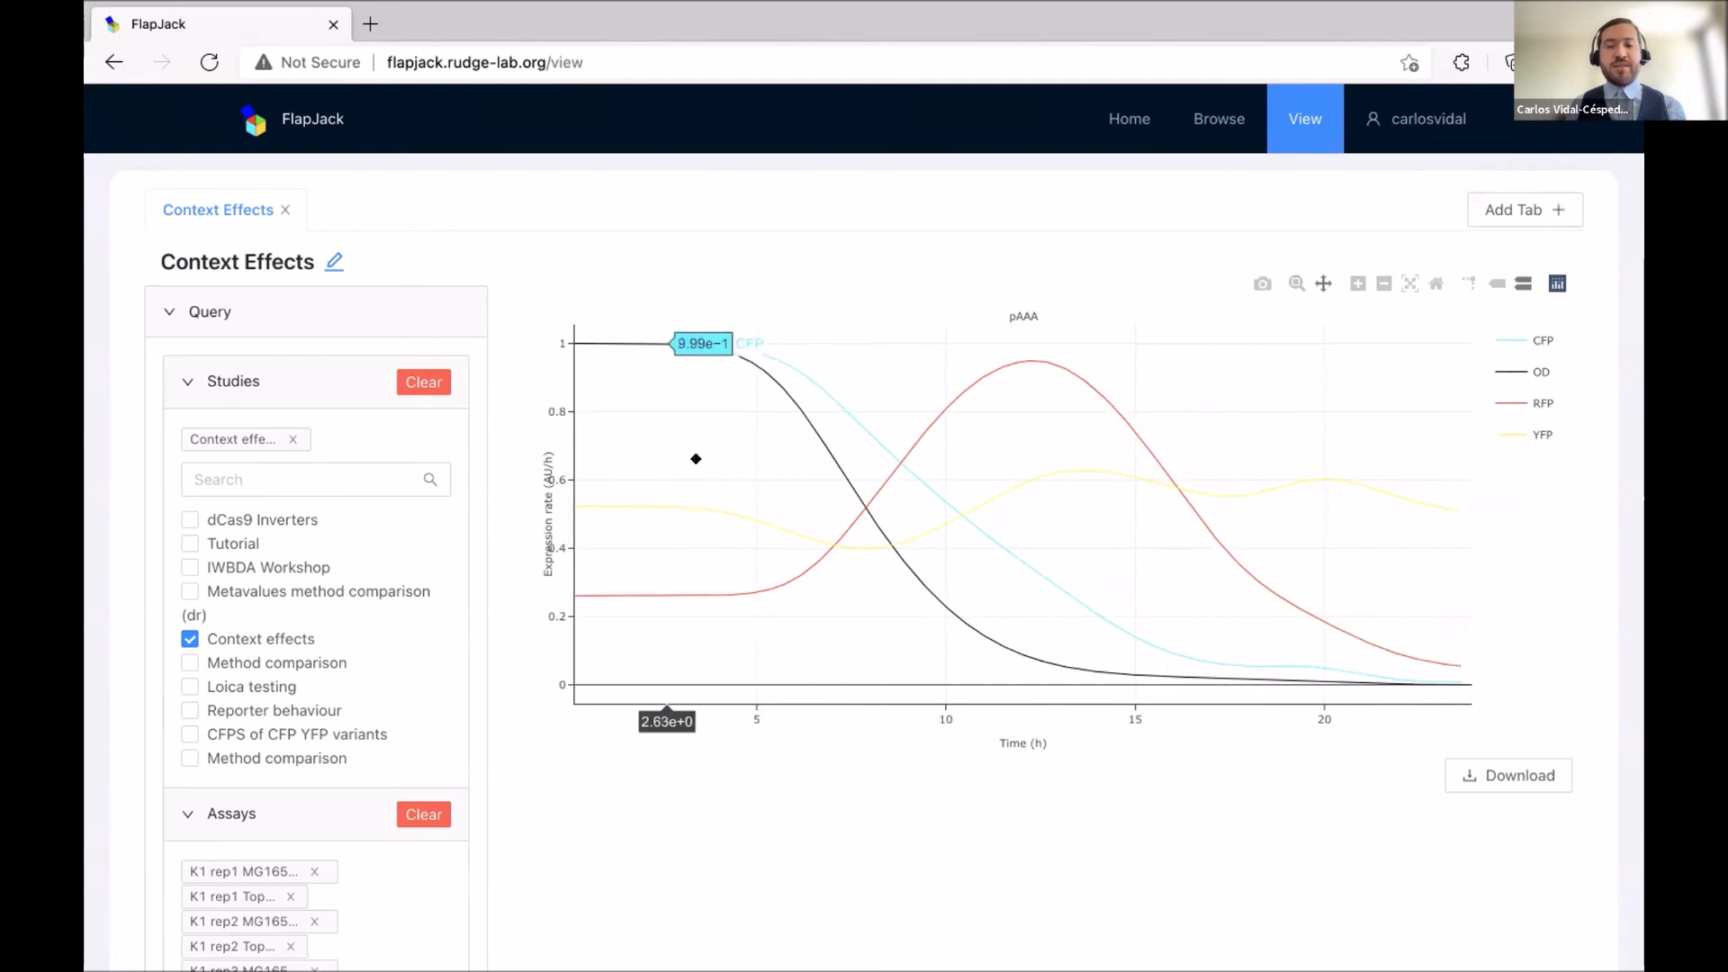
scroll(1030, 491, "down", 1)
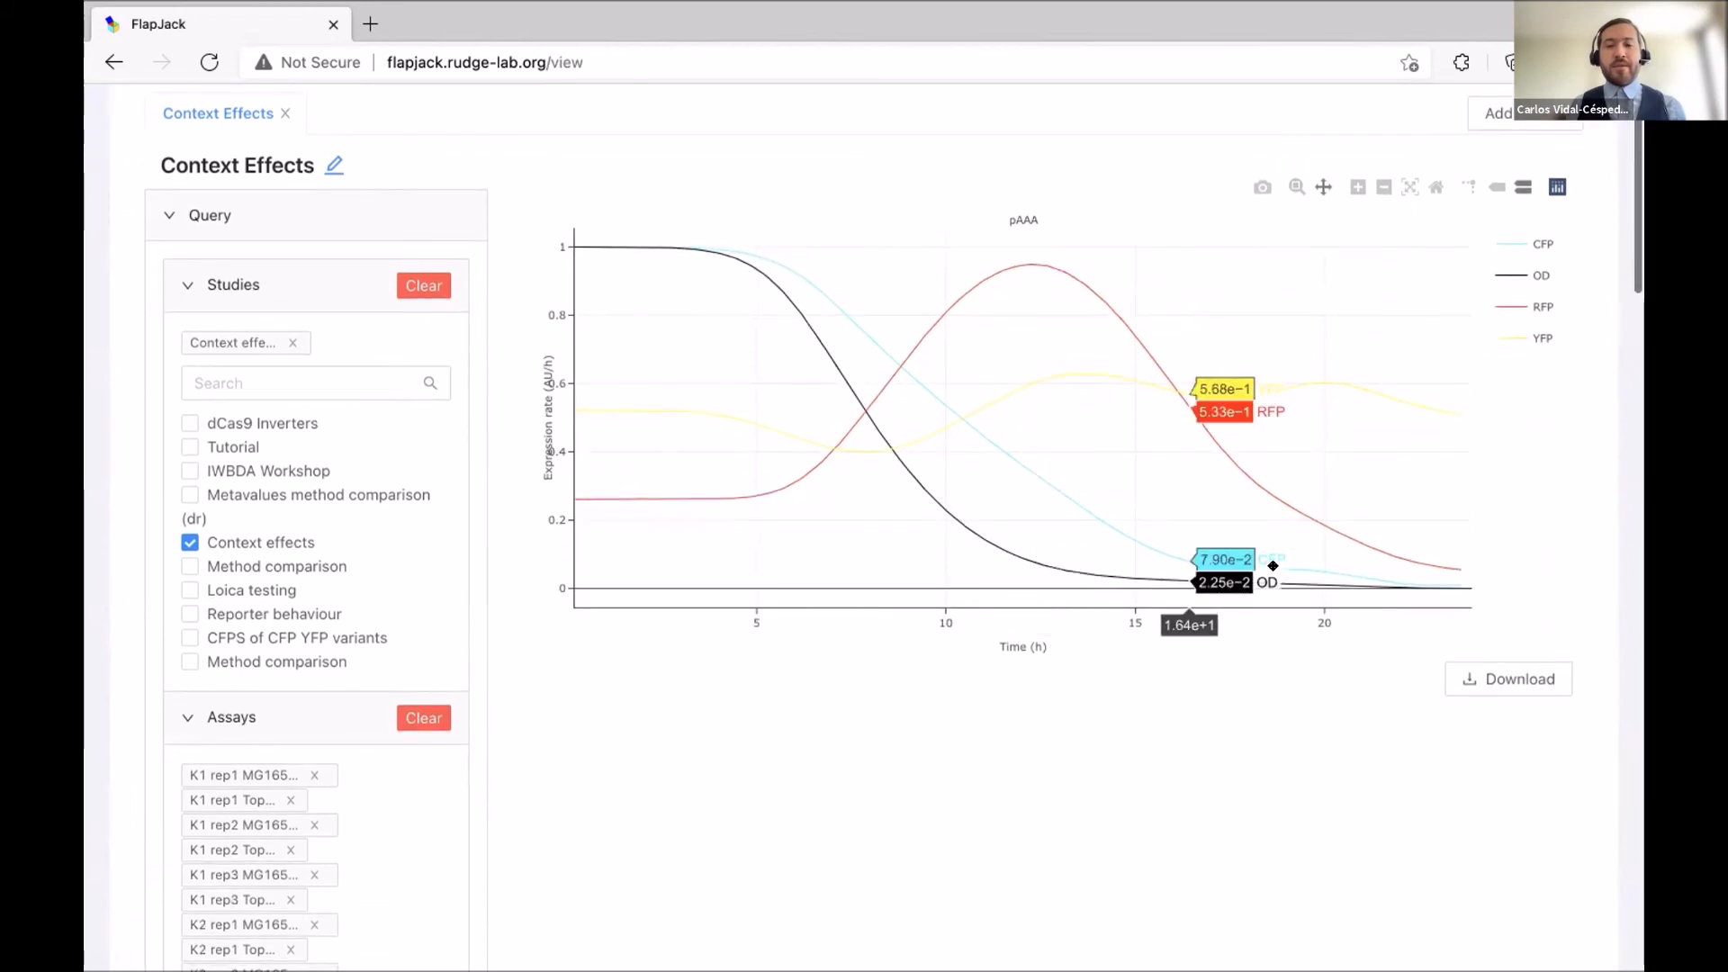
Download the pAAA expression rate plot in paper format and dismiss the download prompt.
left_click(1500, 675)
scroll(1501, 675, "down", 1)
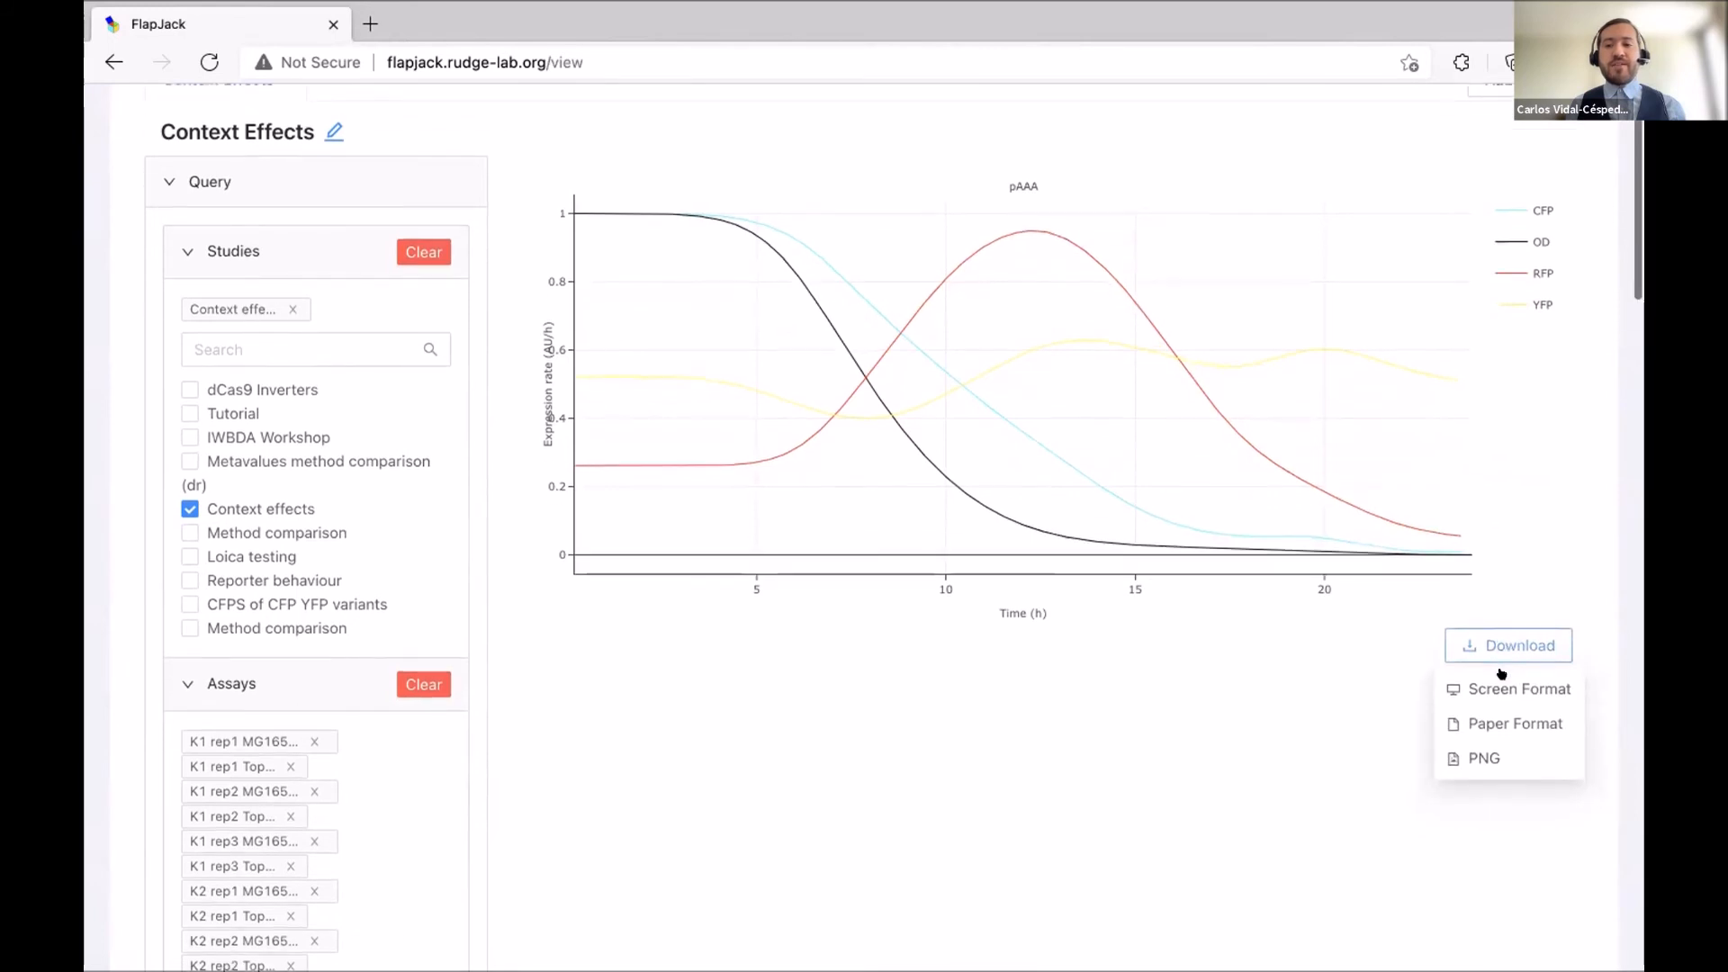
left_click(1501, 646)
scroll(1507, 666, "down", 1)
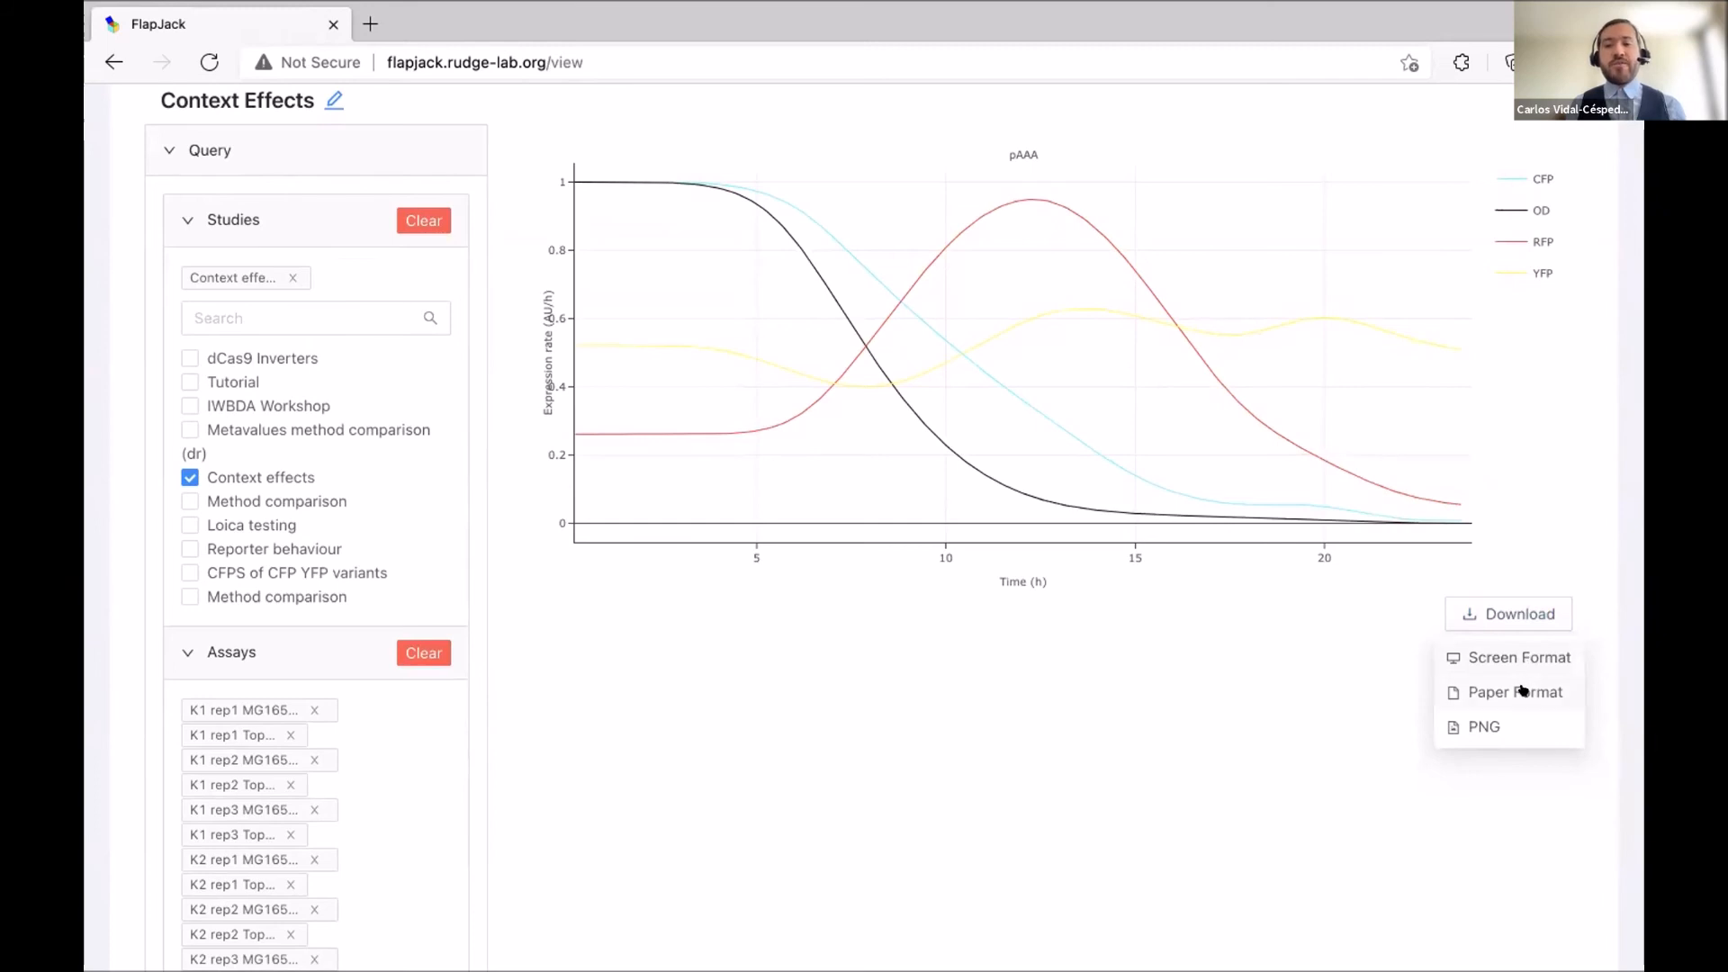
left_click(1521, 692)
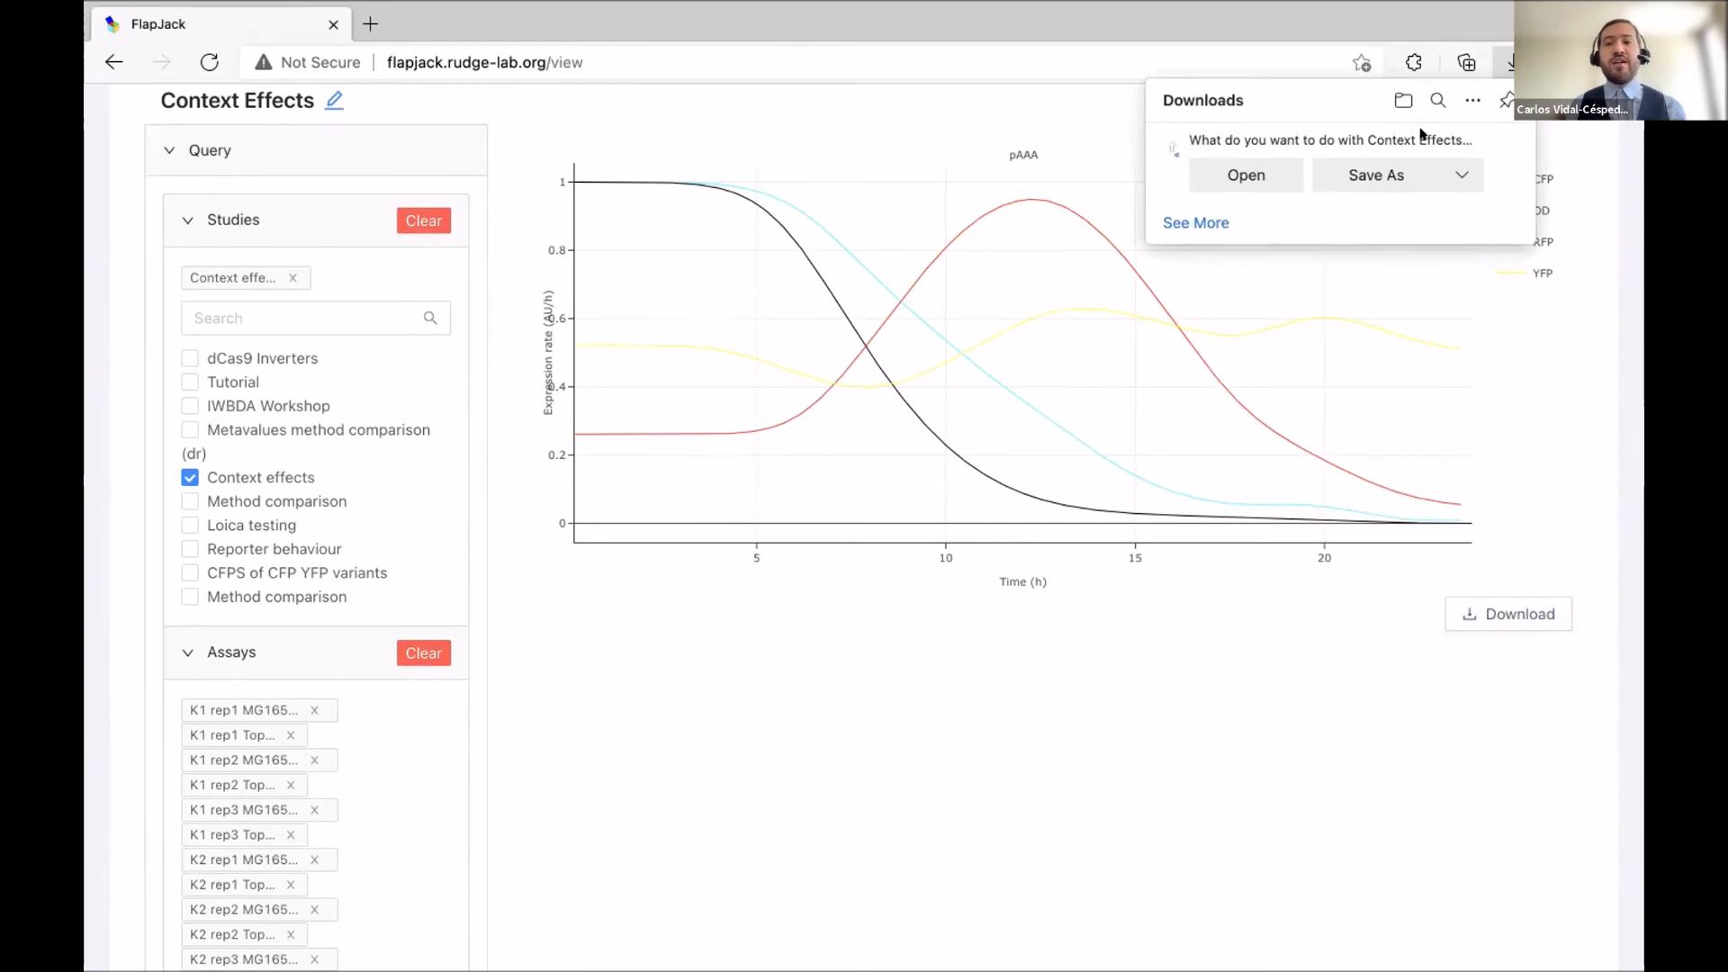
left_click(1494, 138)
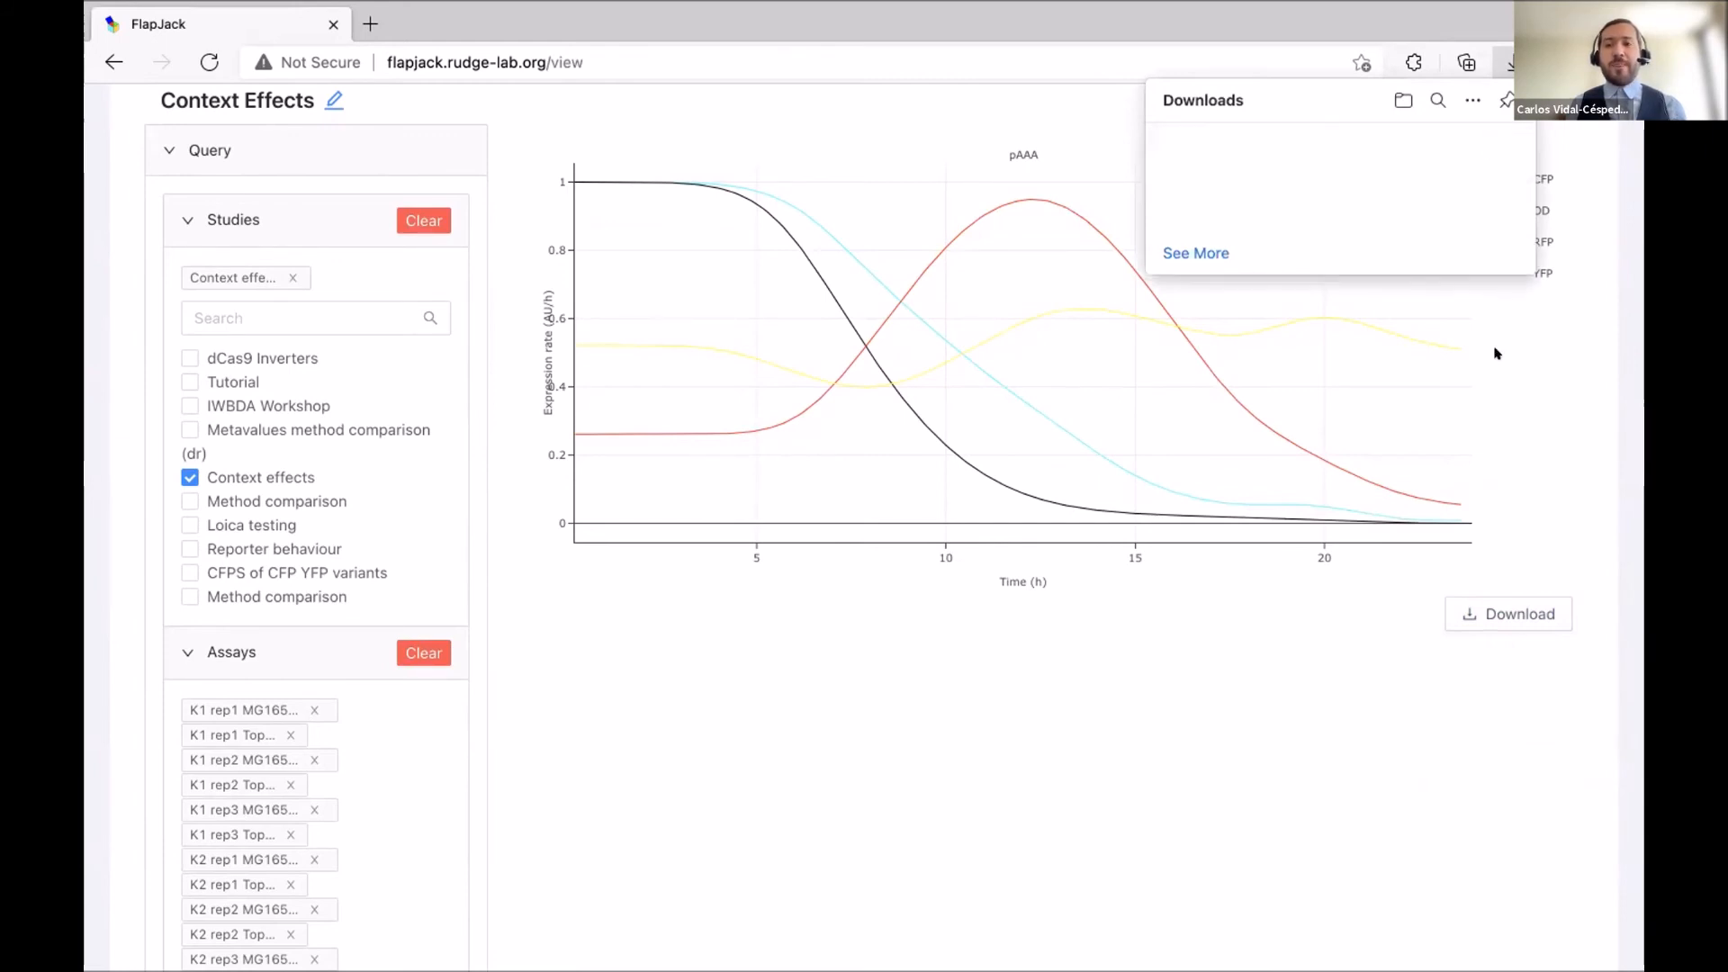
Download the plot as a PNG image with the set dimensions and close the downloads panel.
left_click(1469, 607)
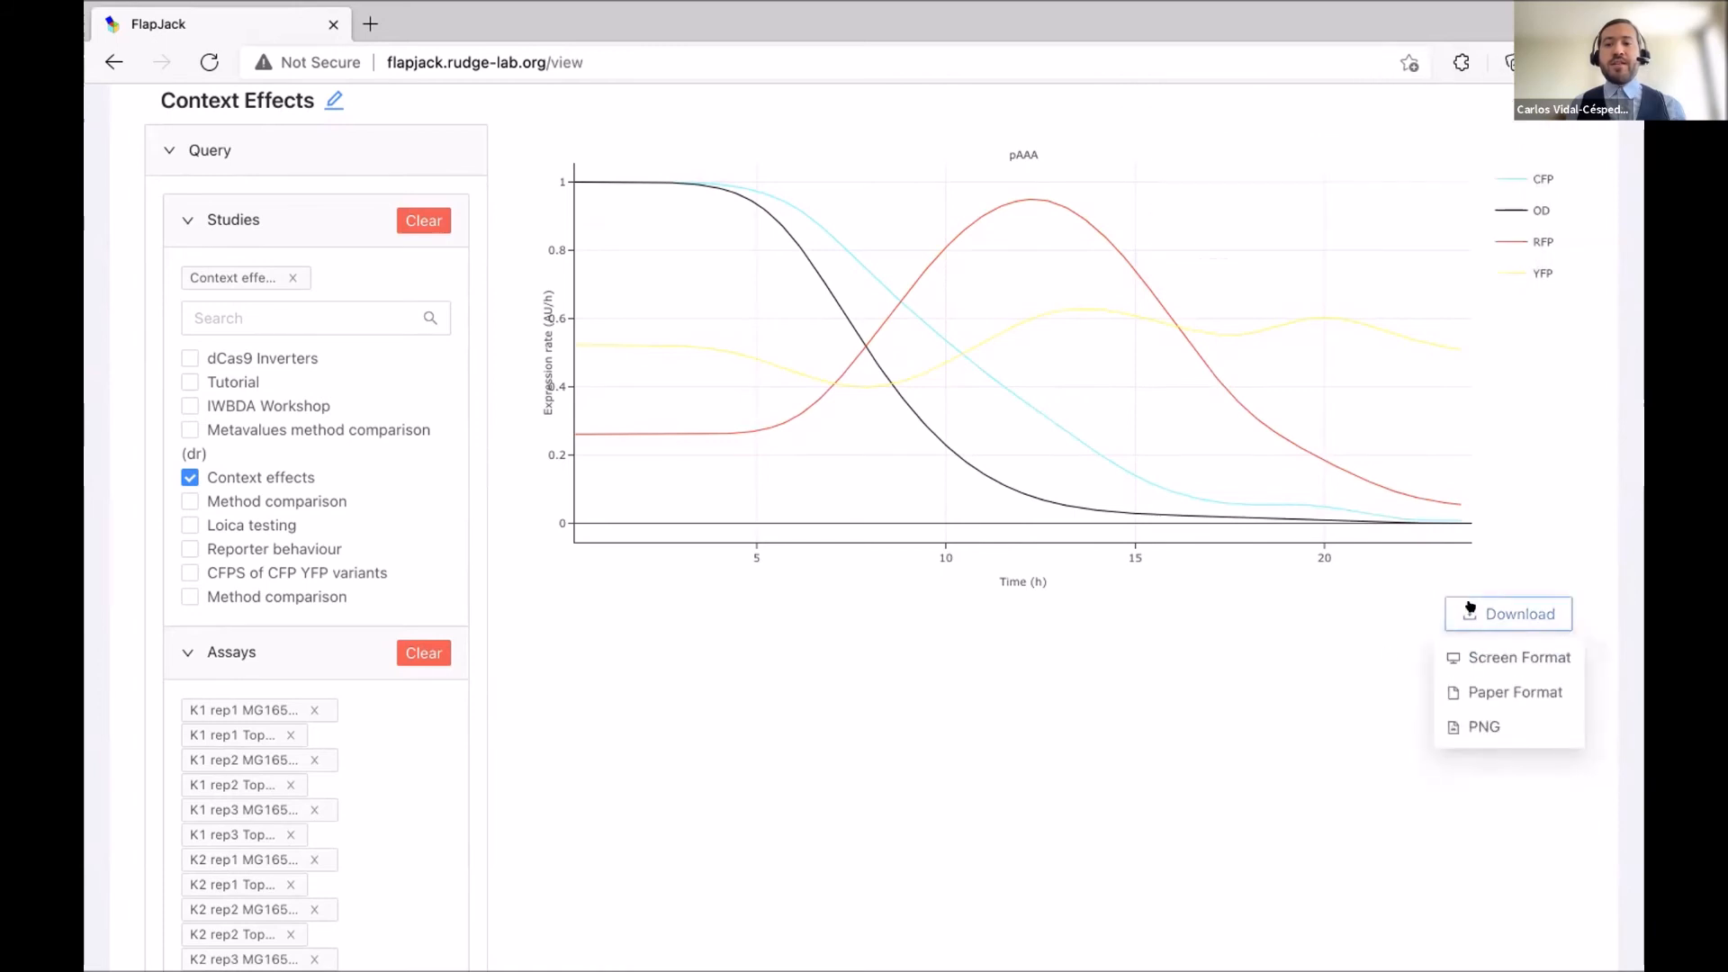
left_click(1482, 730)
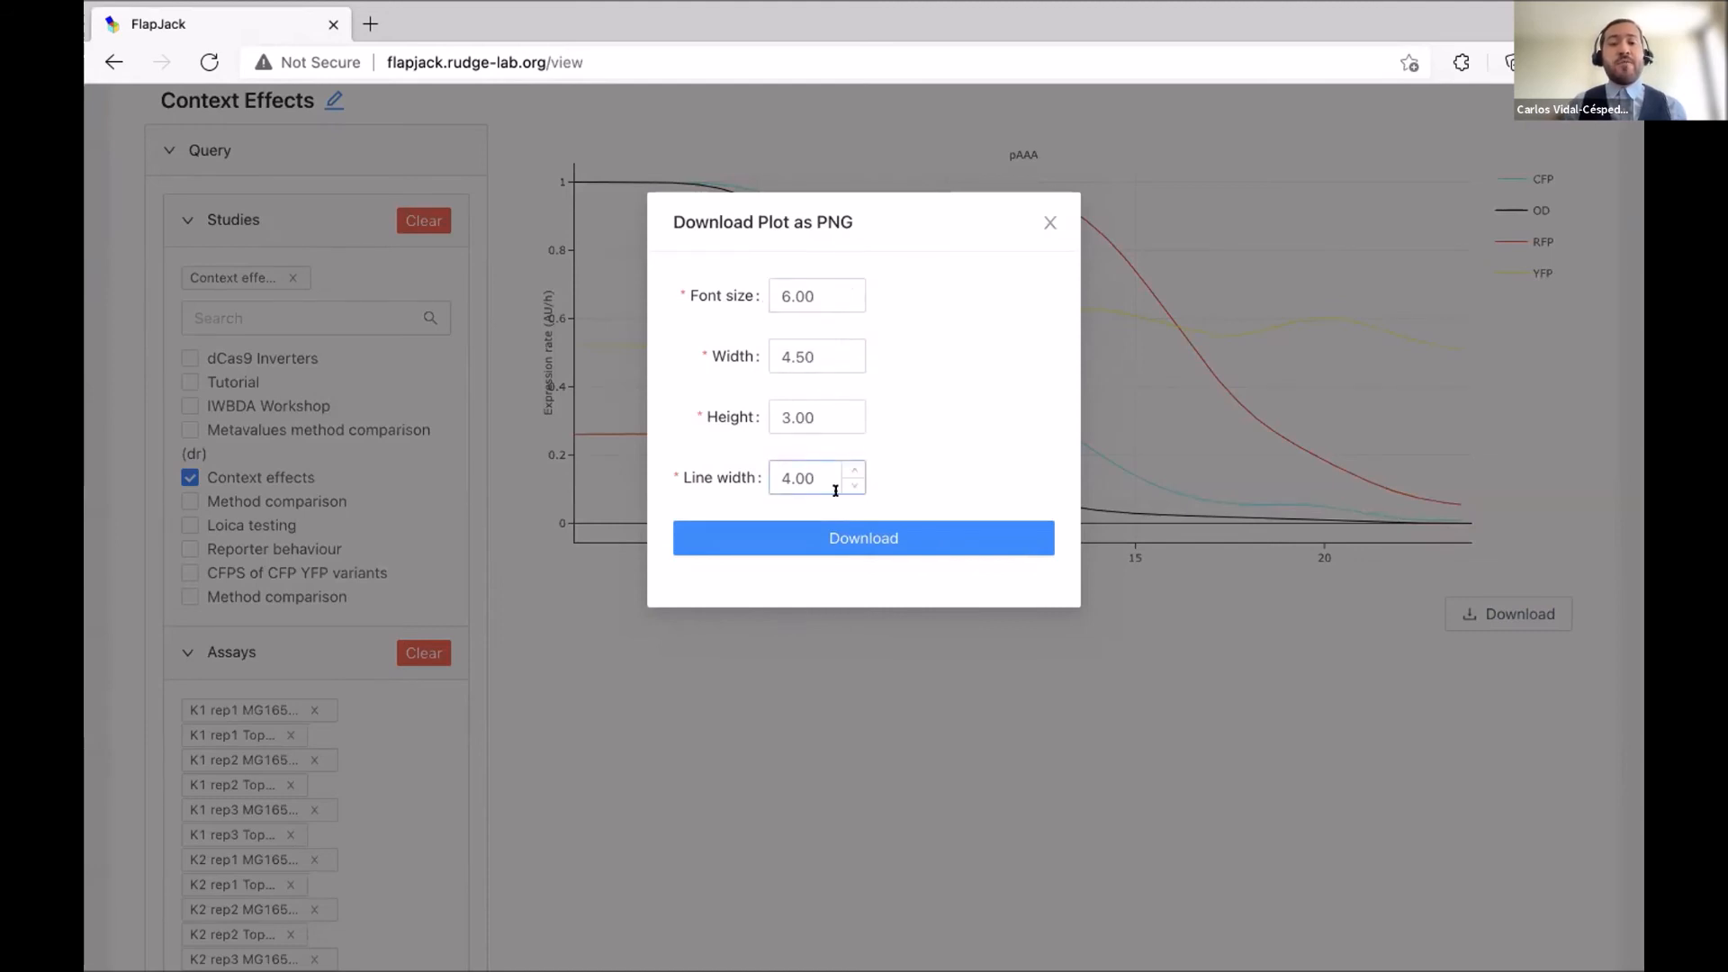
left_click(891, 534)
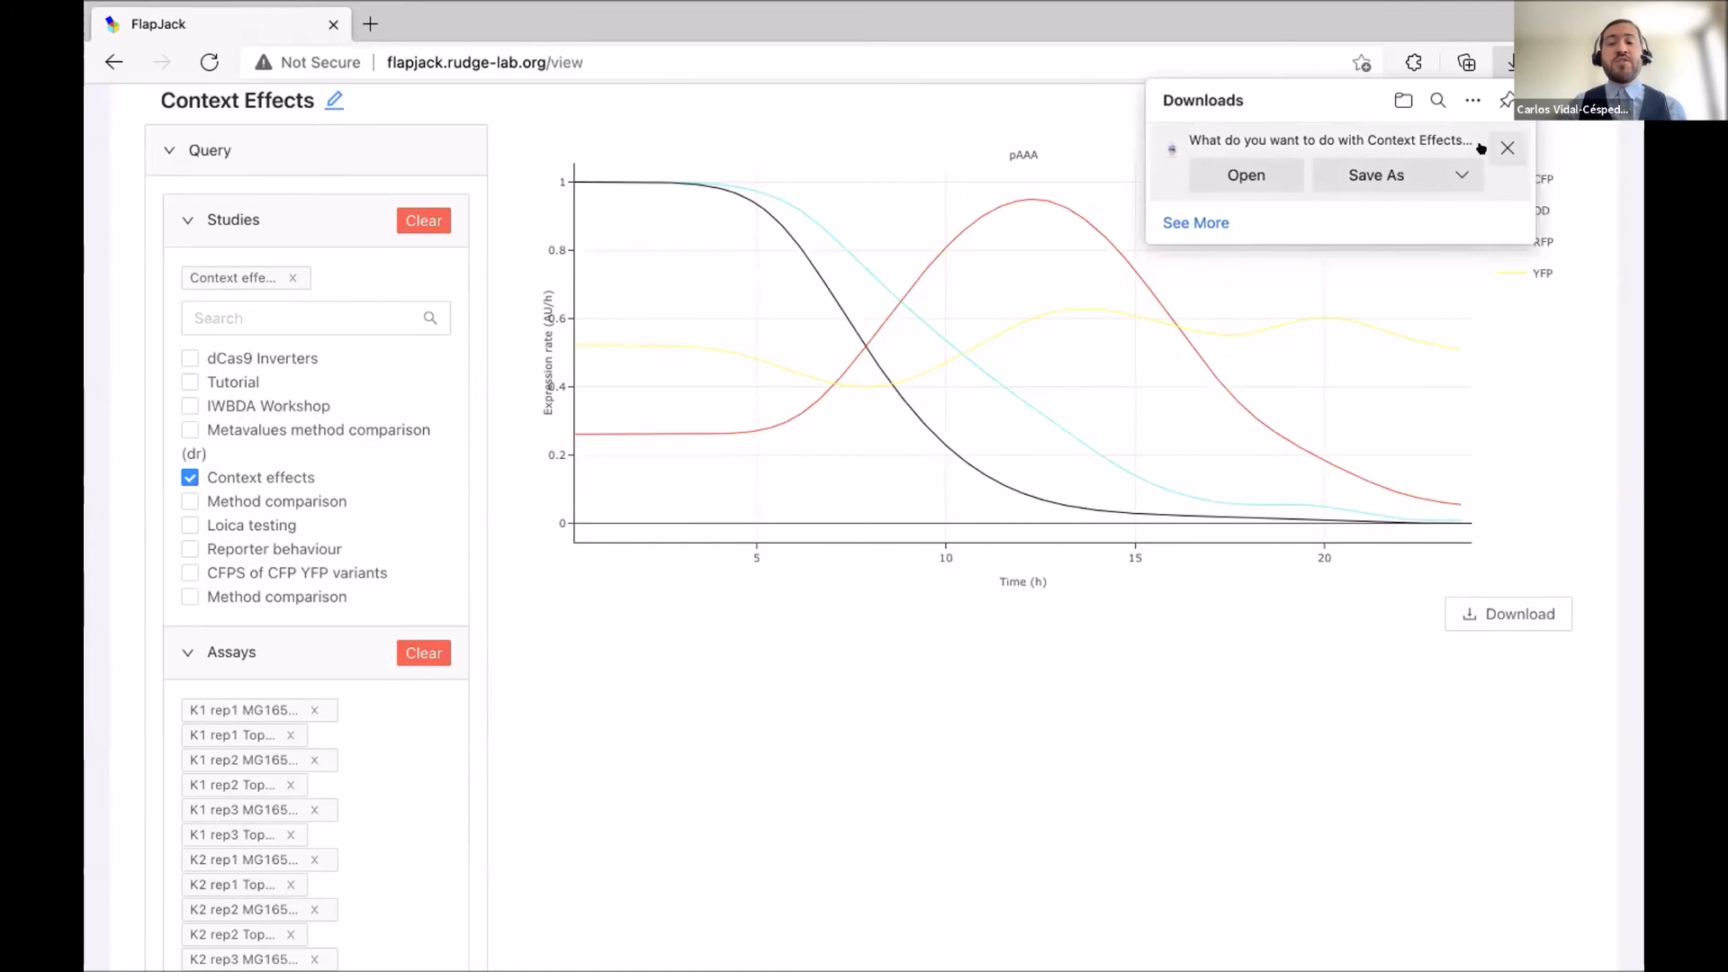
left_click(1500, 144)
left_click(976, 654)
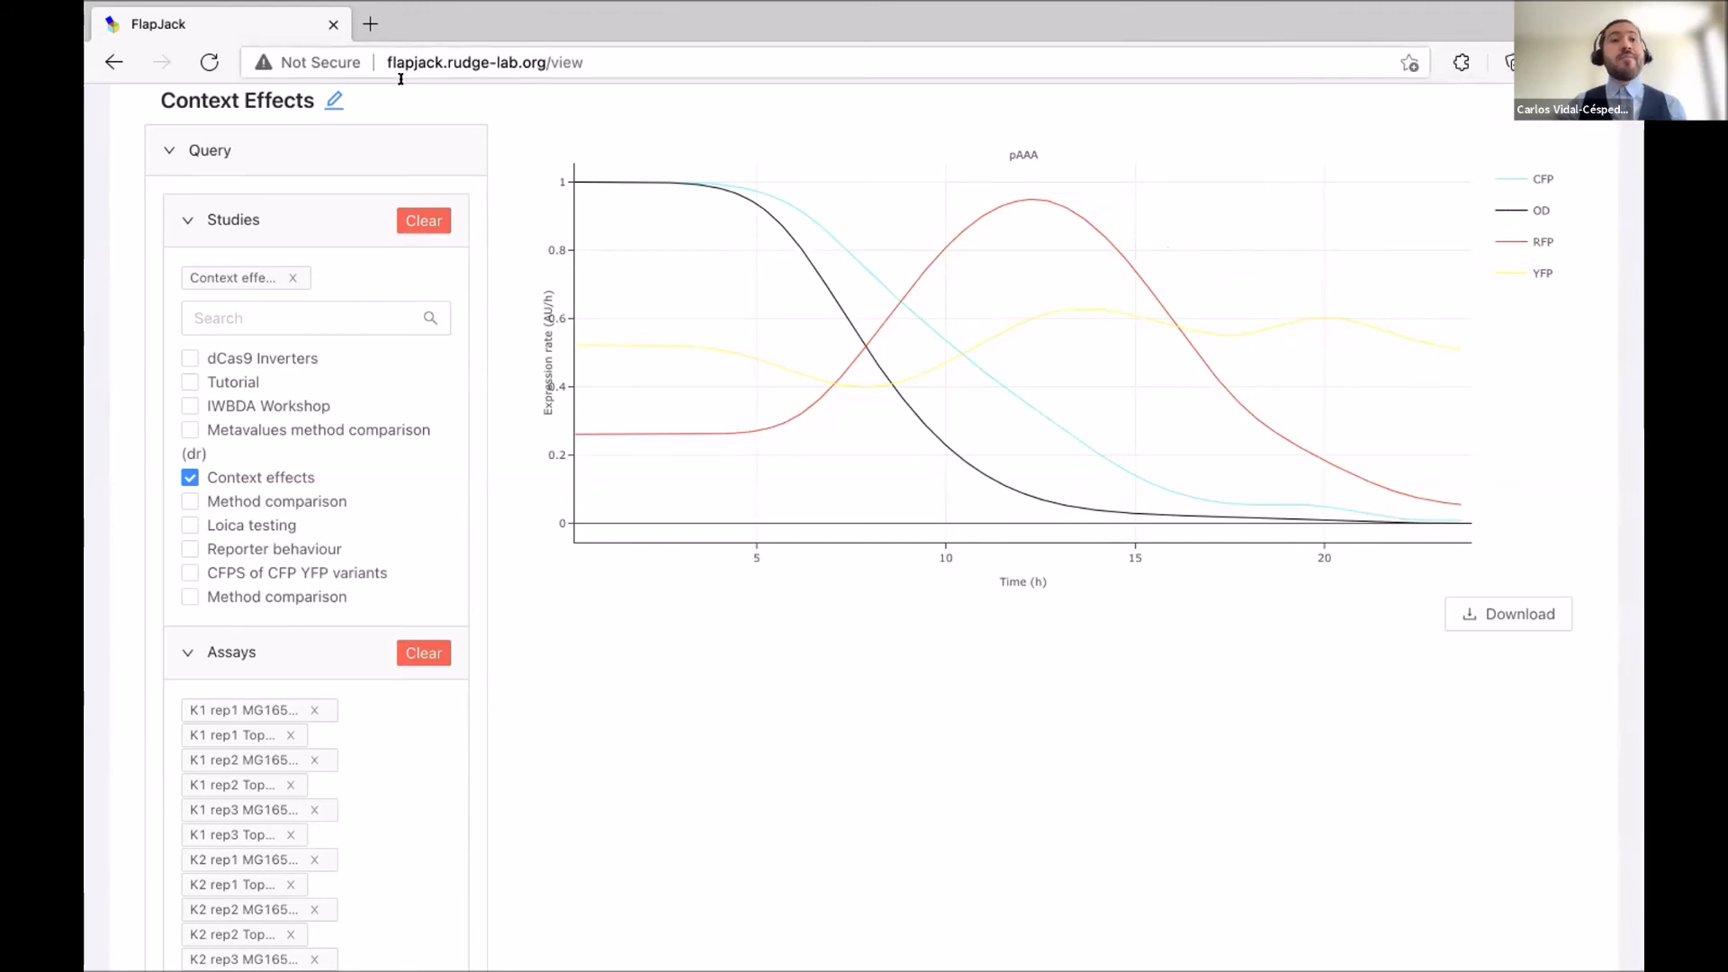
scroll(241, 208, "up", 2)
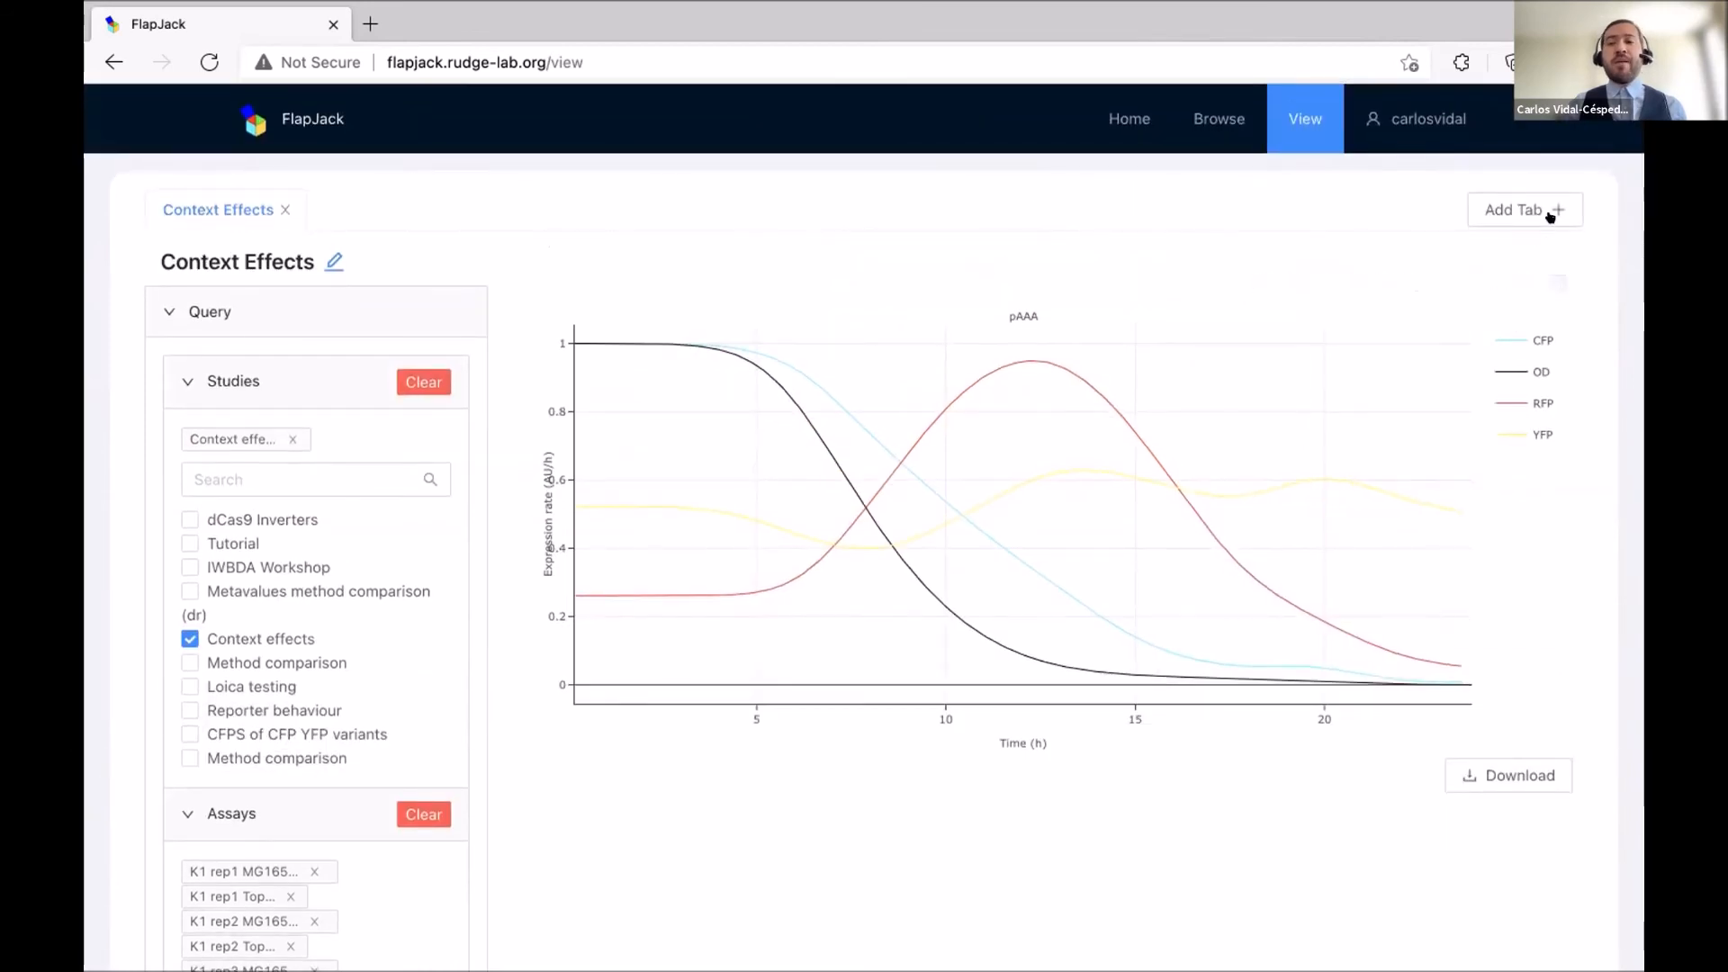
Open a new analysis tab and rename it from Analysis 2 to Kymograph.
left_click(1552, 208)
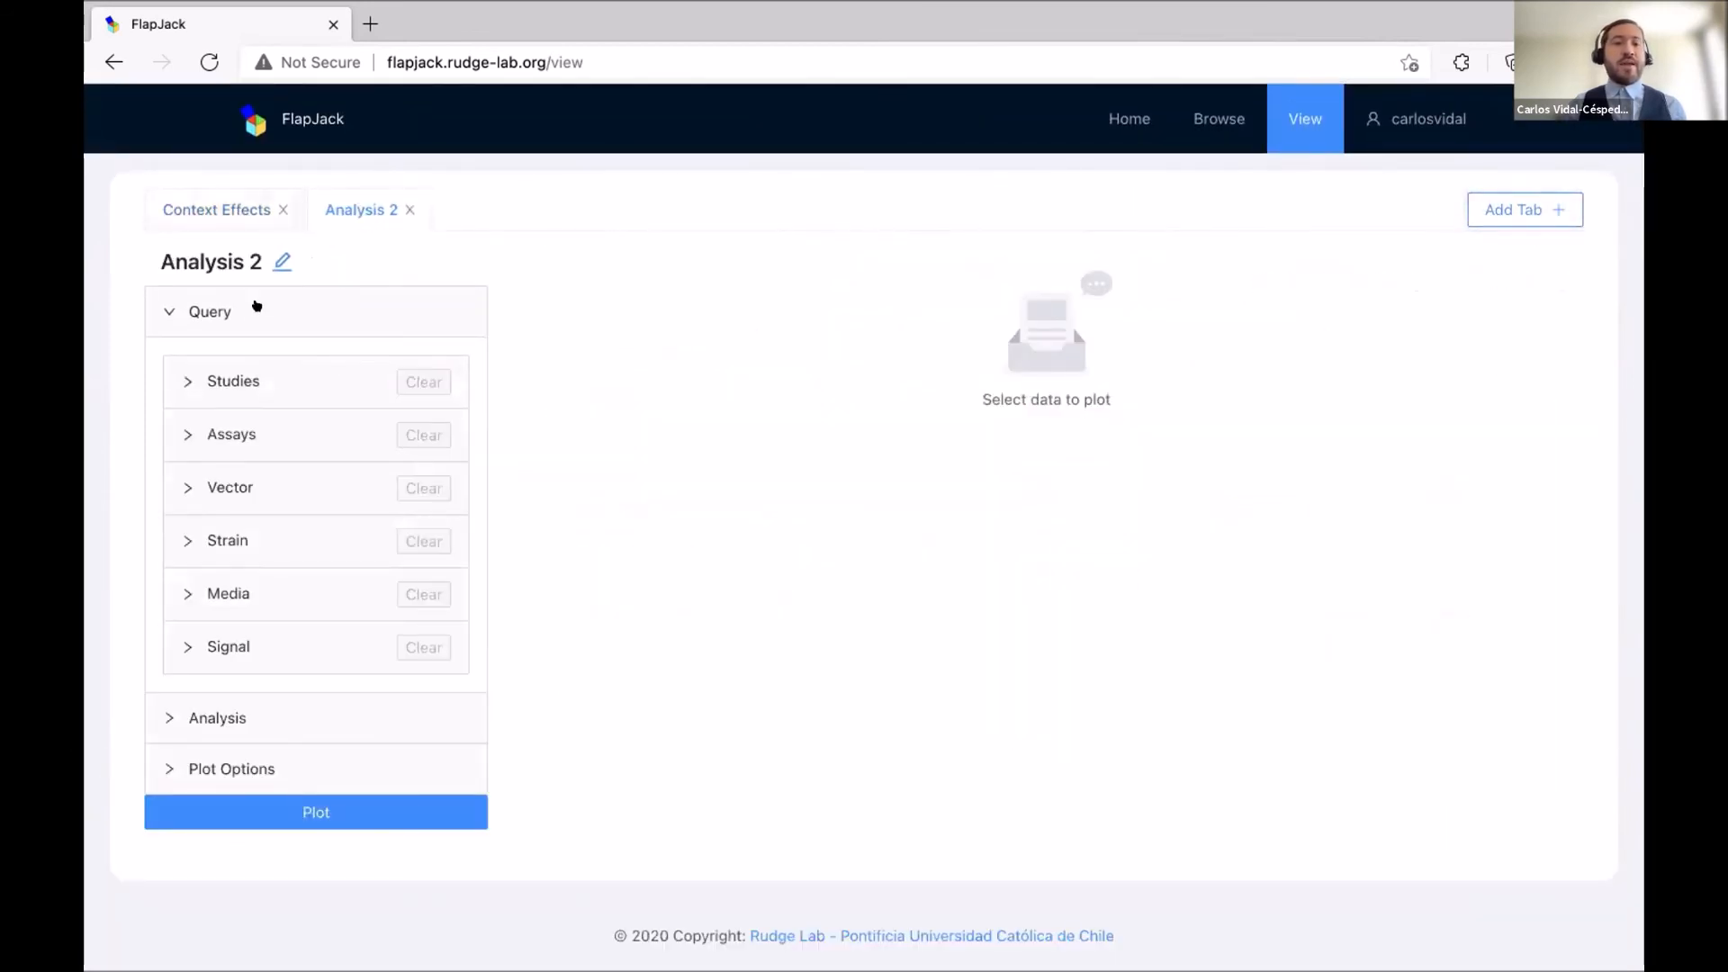
left_click(281, 262)
triple_click(268, 250)
type("Kymograpfh")
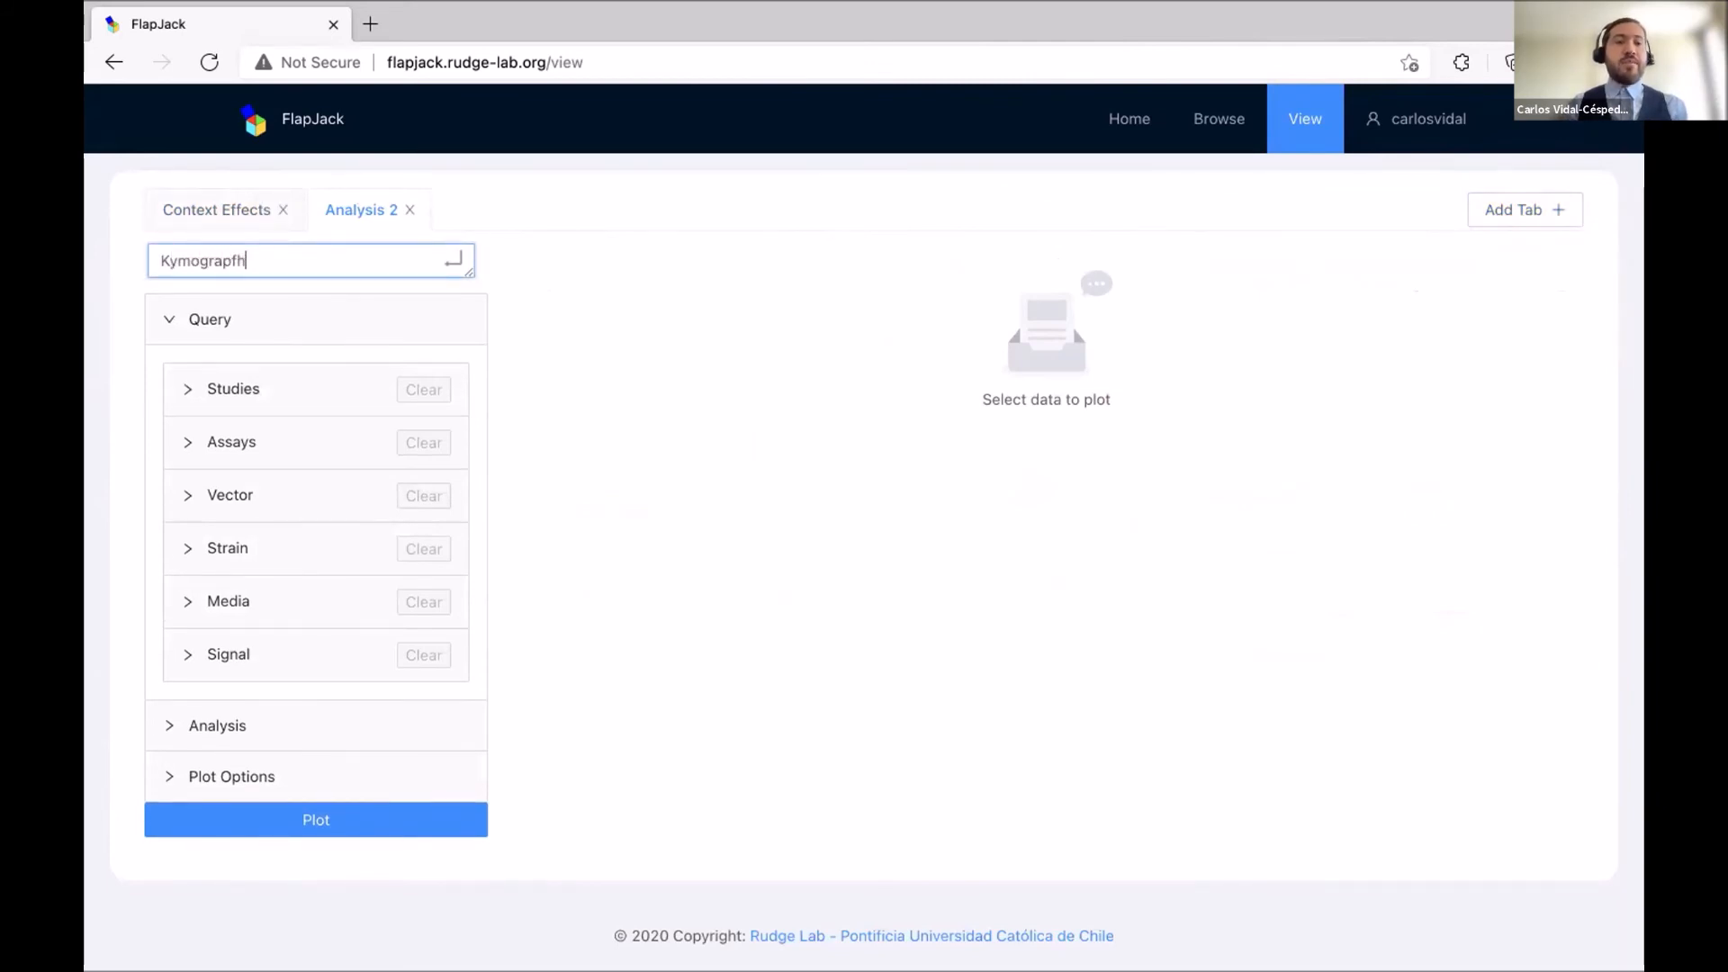
key("Return")
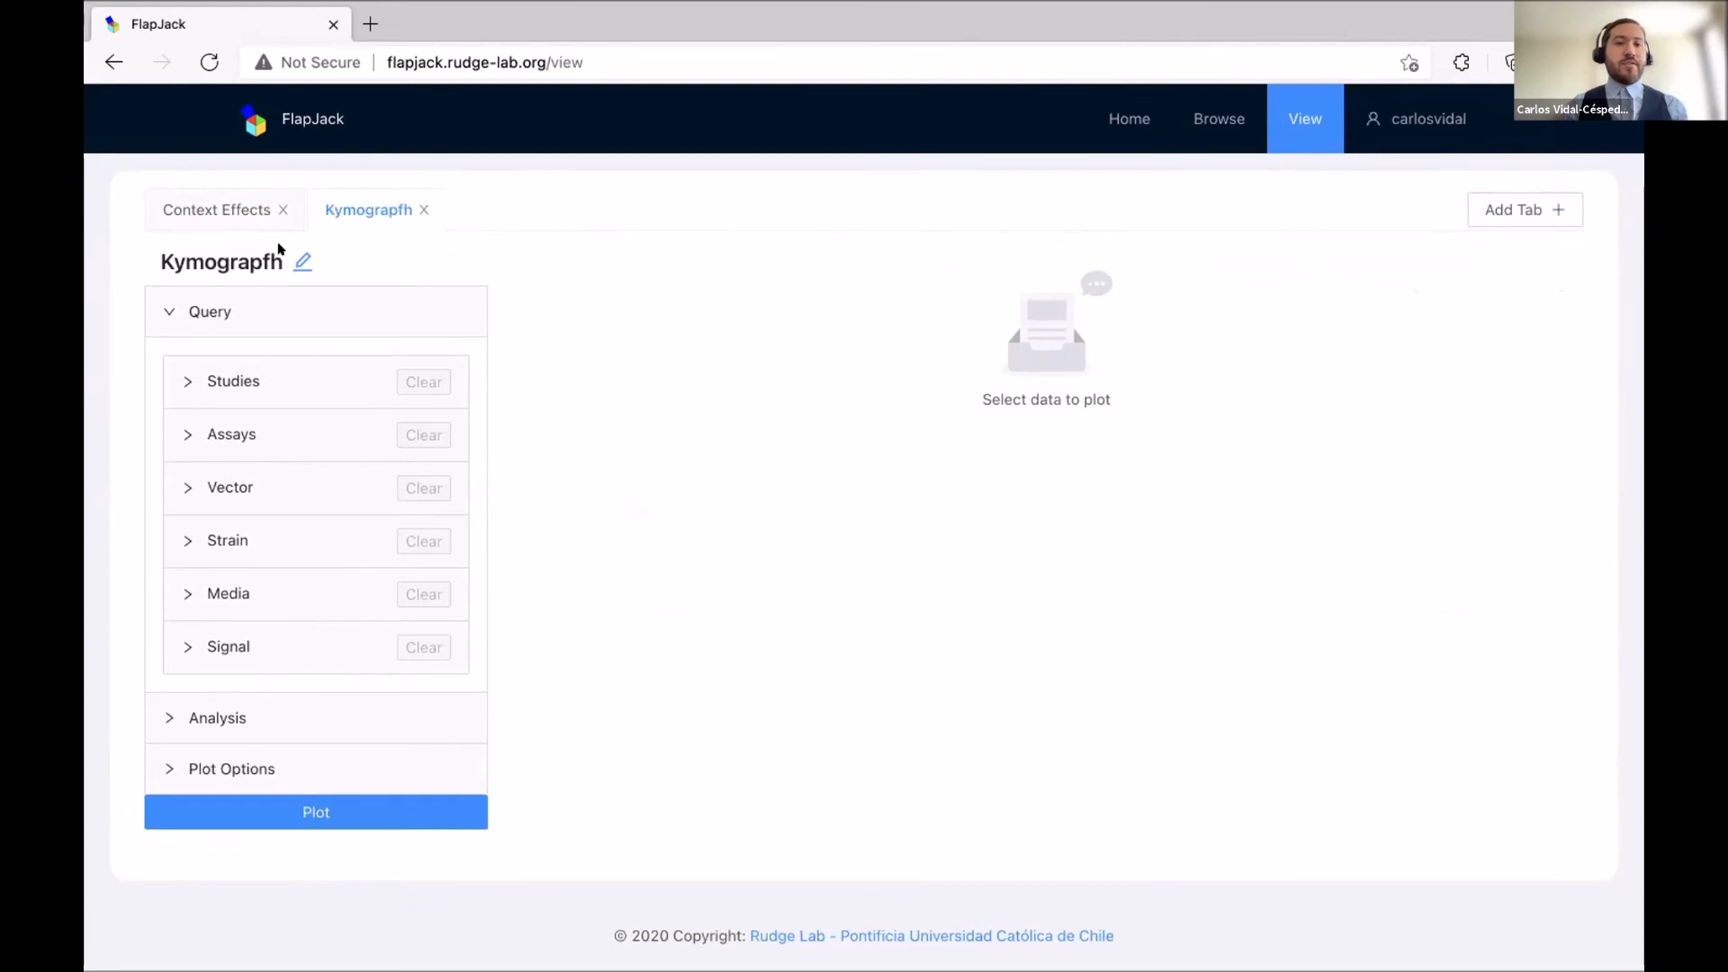
left_click(302, 261)
key("BackSpace")
key("Return")
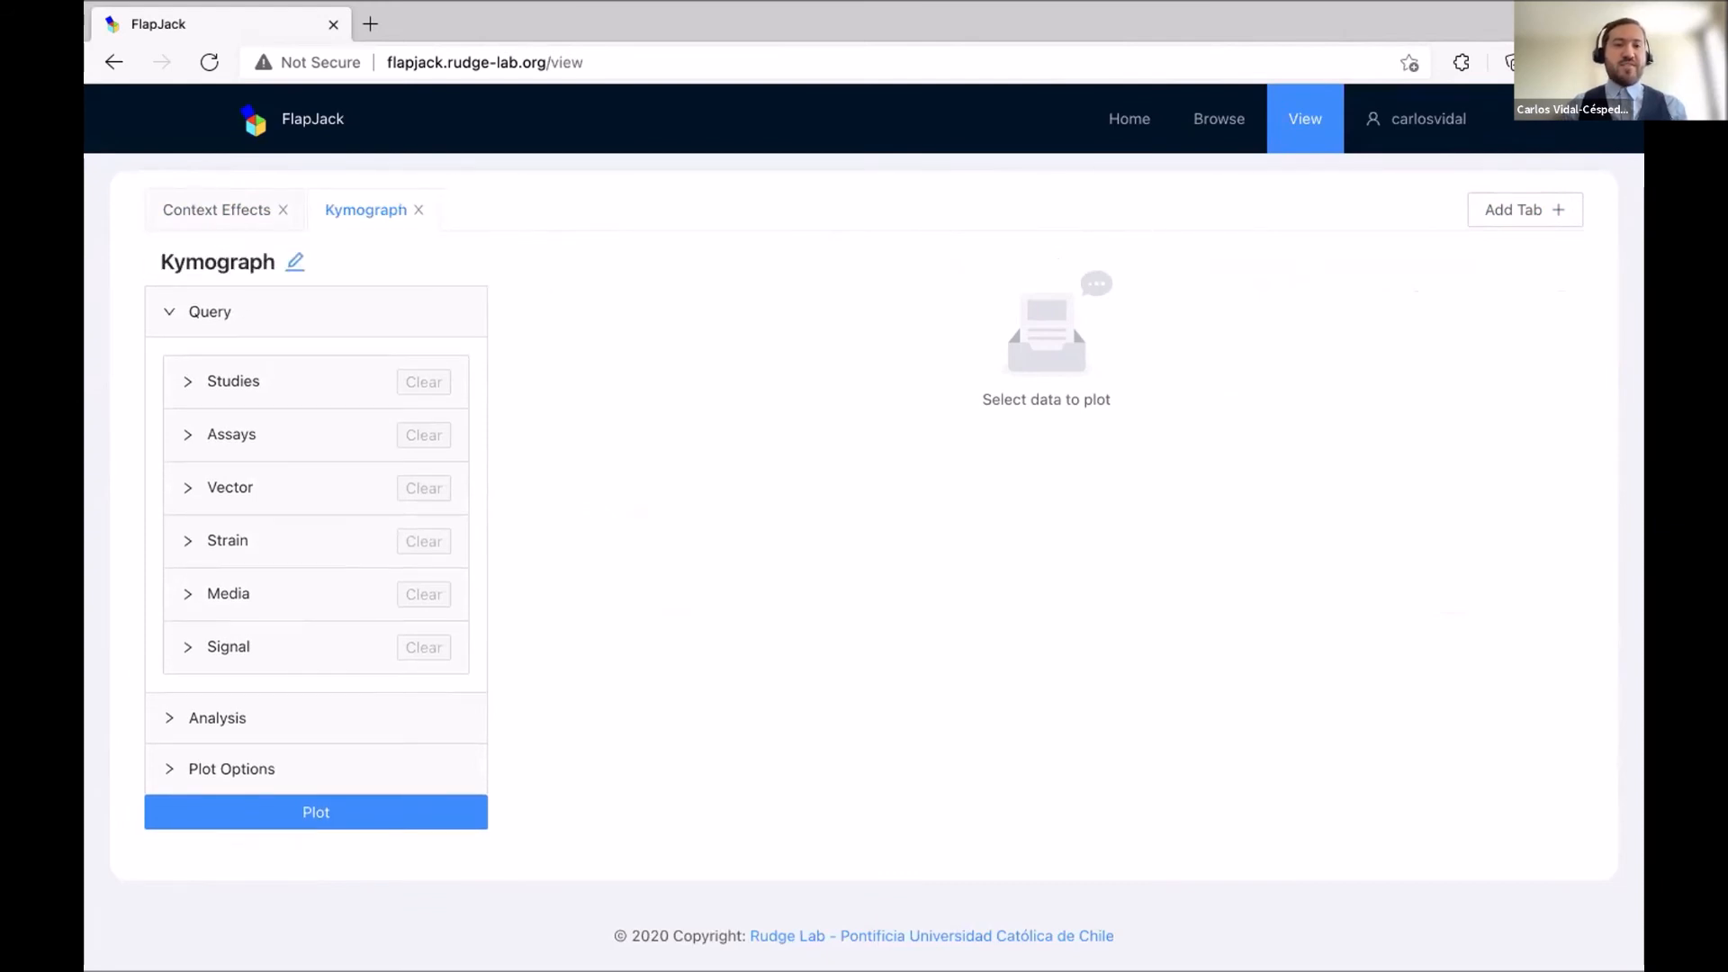
Restrict the query to the dCas9 Inverters study.
left_click(250, 381)
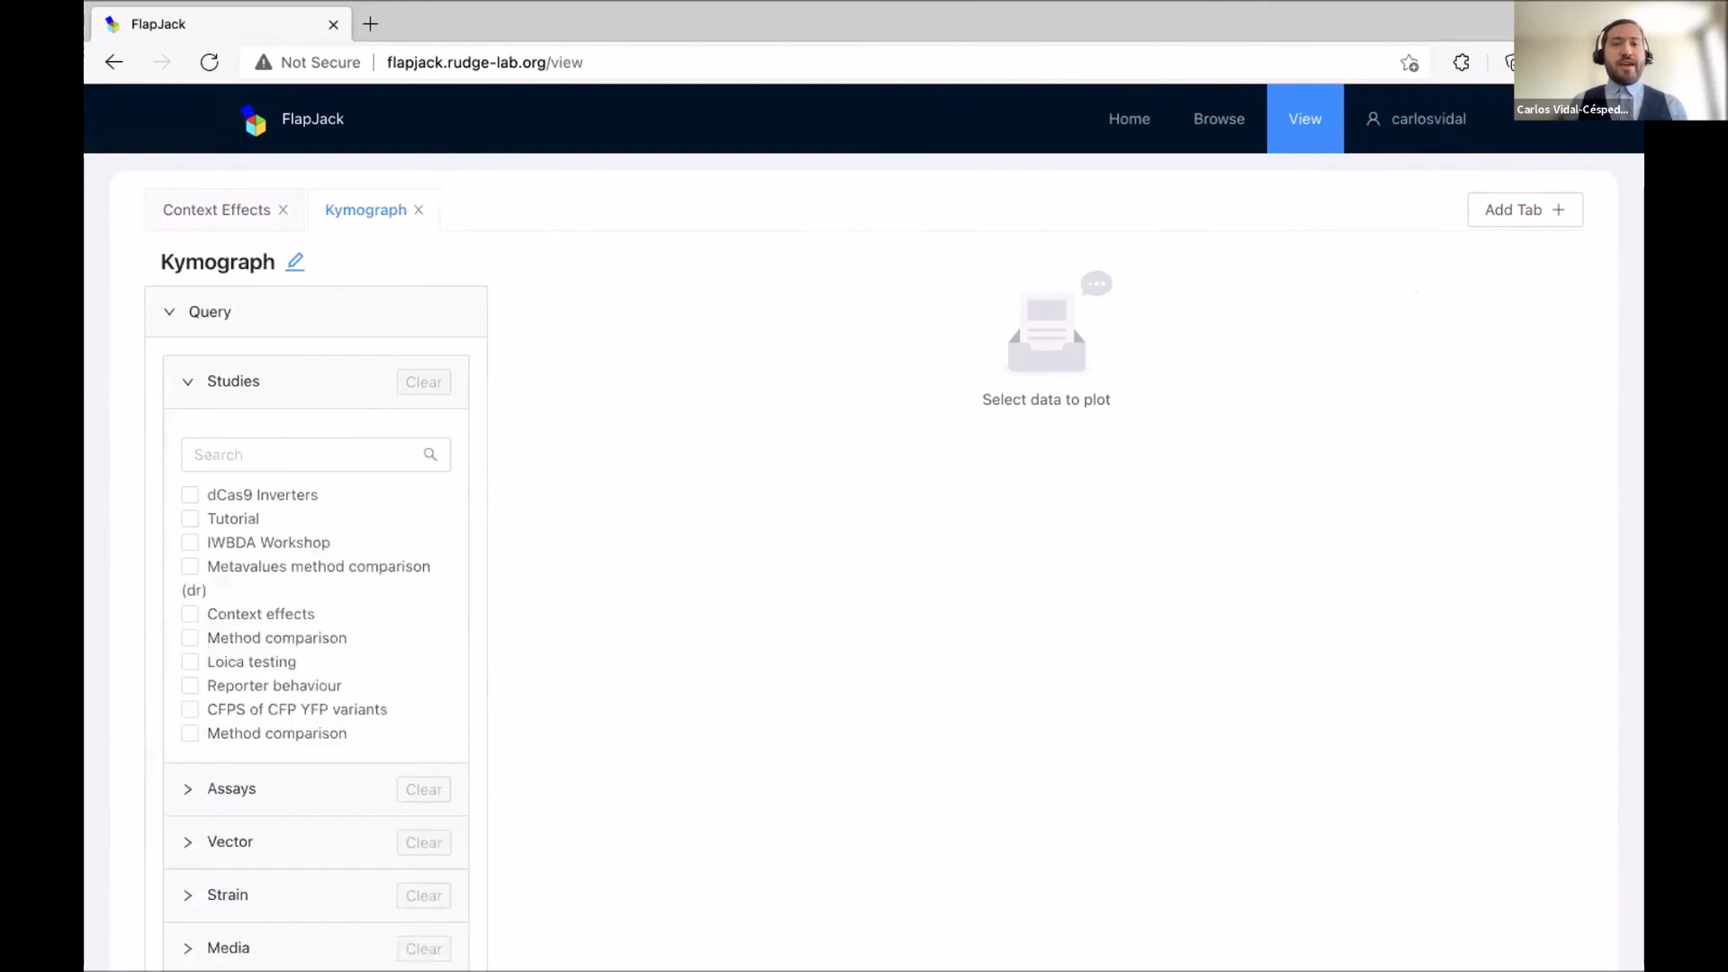
left_click(188, 493)
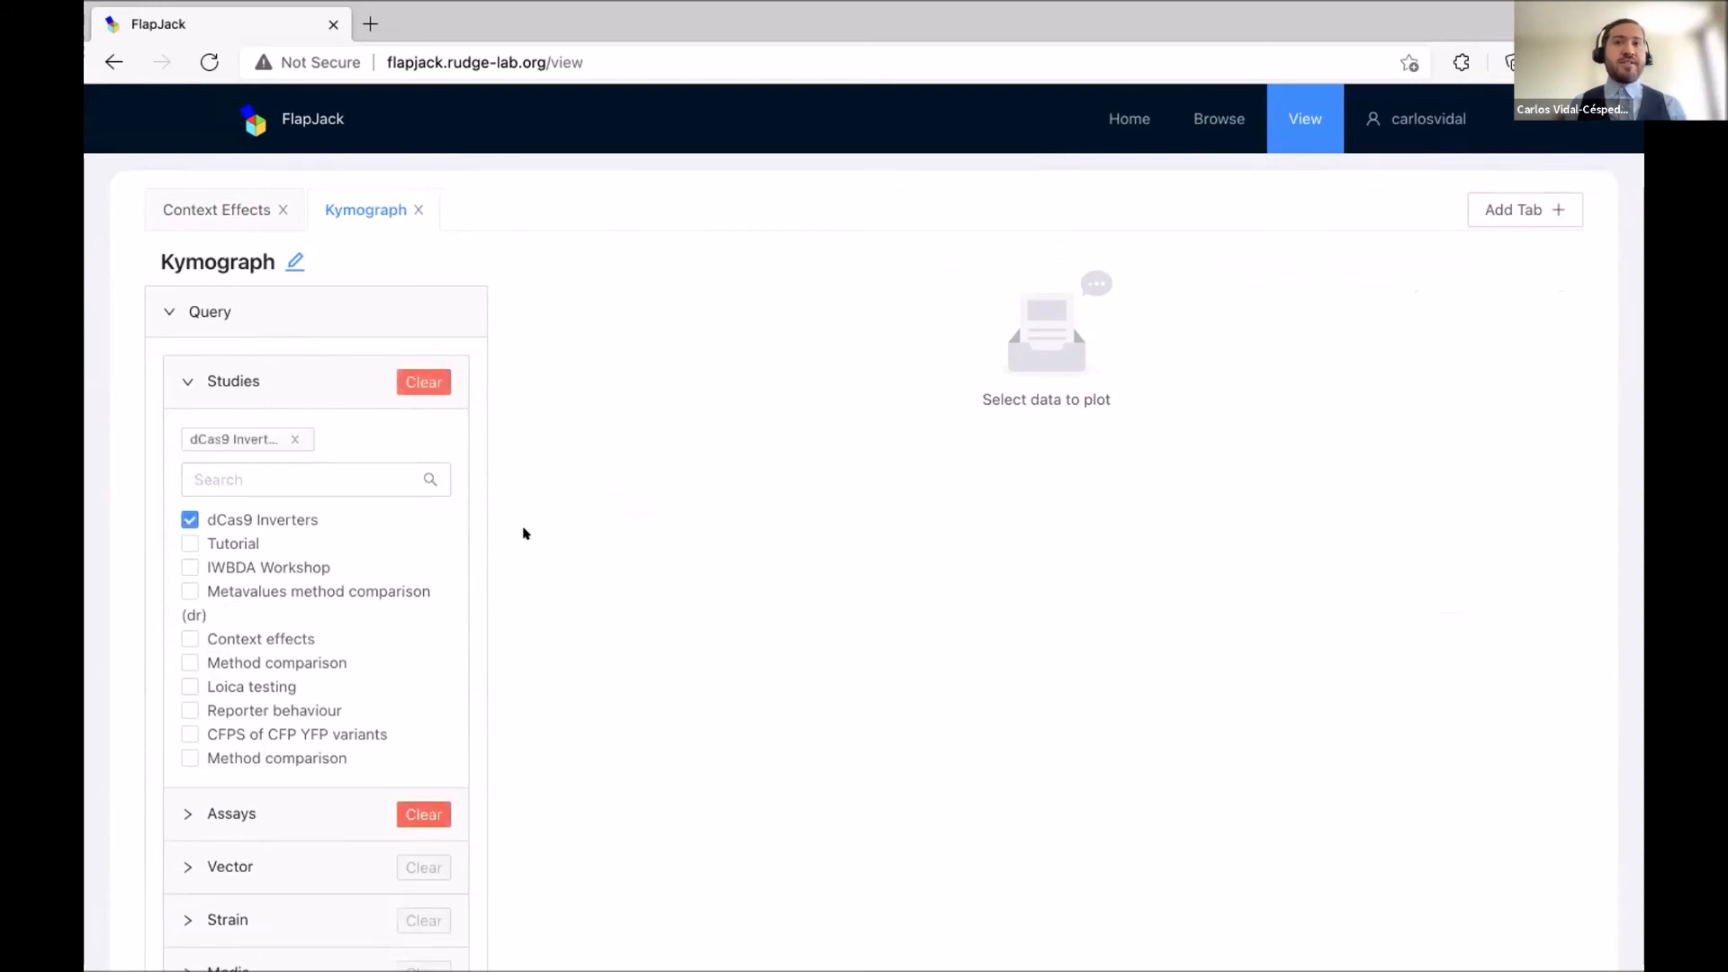
scroll(506, 550, "down", 1)
scroll(506, 550, "down", 3)
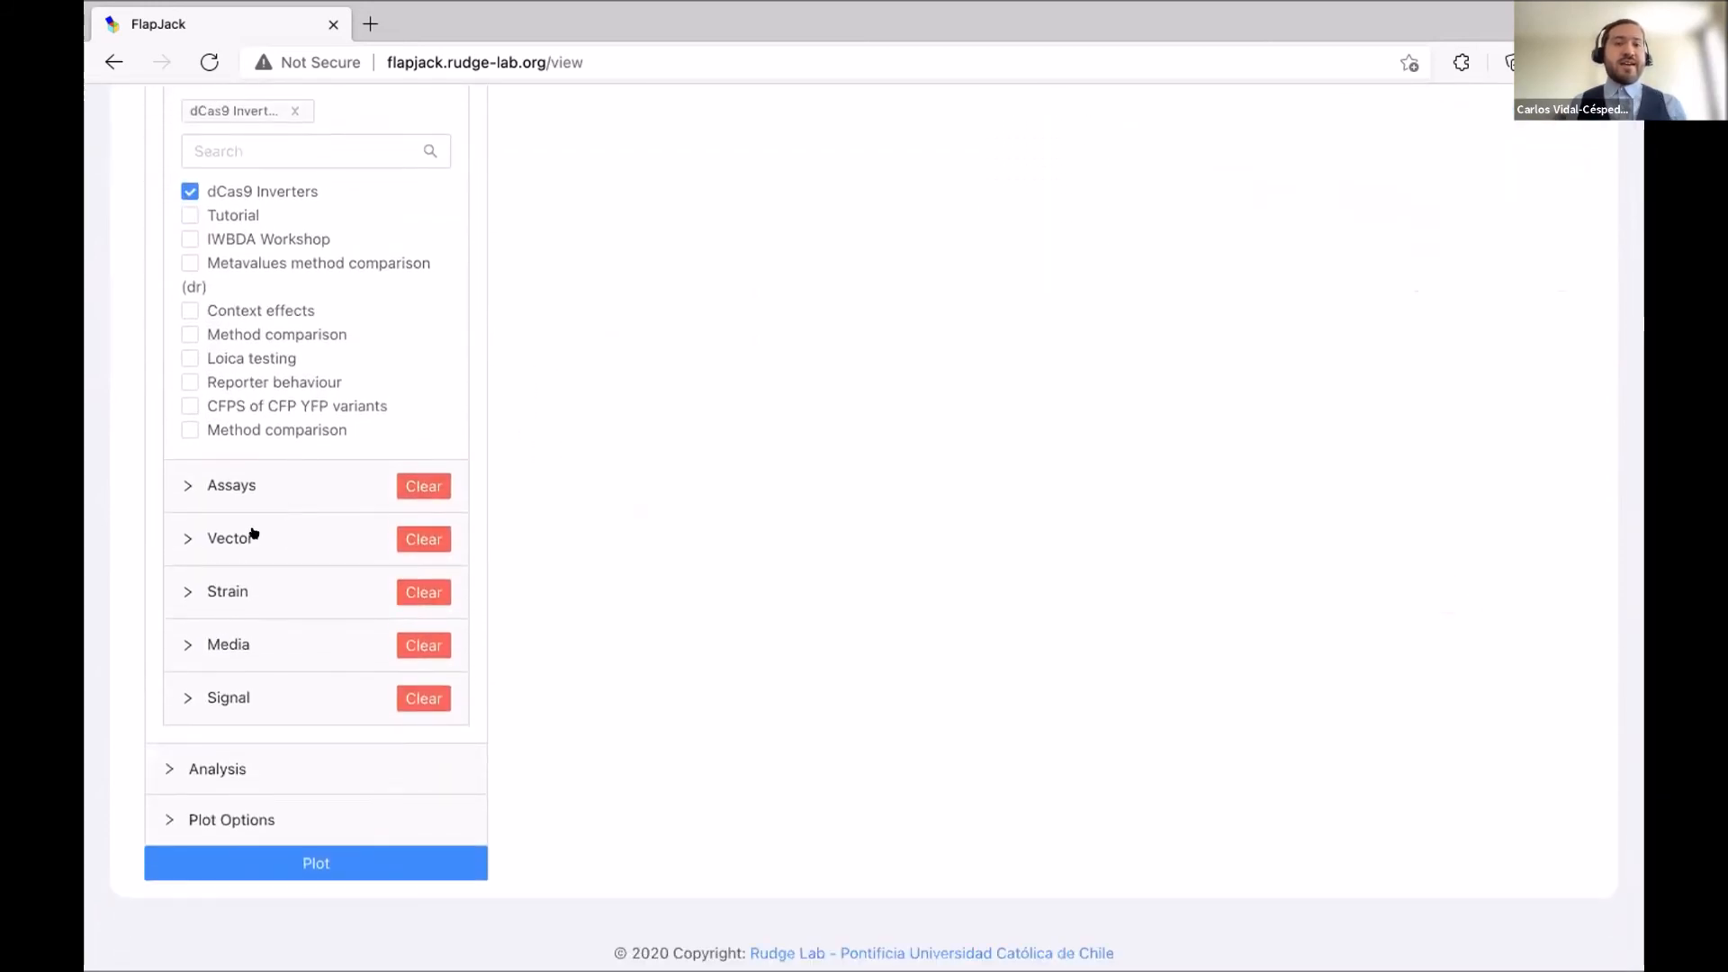
Narrow the query's vectors from four CcaT+TM vectors down to a single one.
left_click(252, 537)
scroll(600, 511, "down", 2)
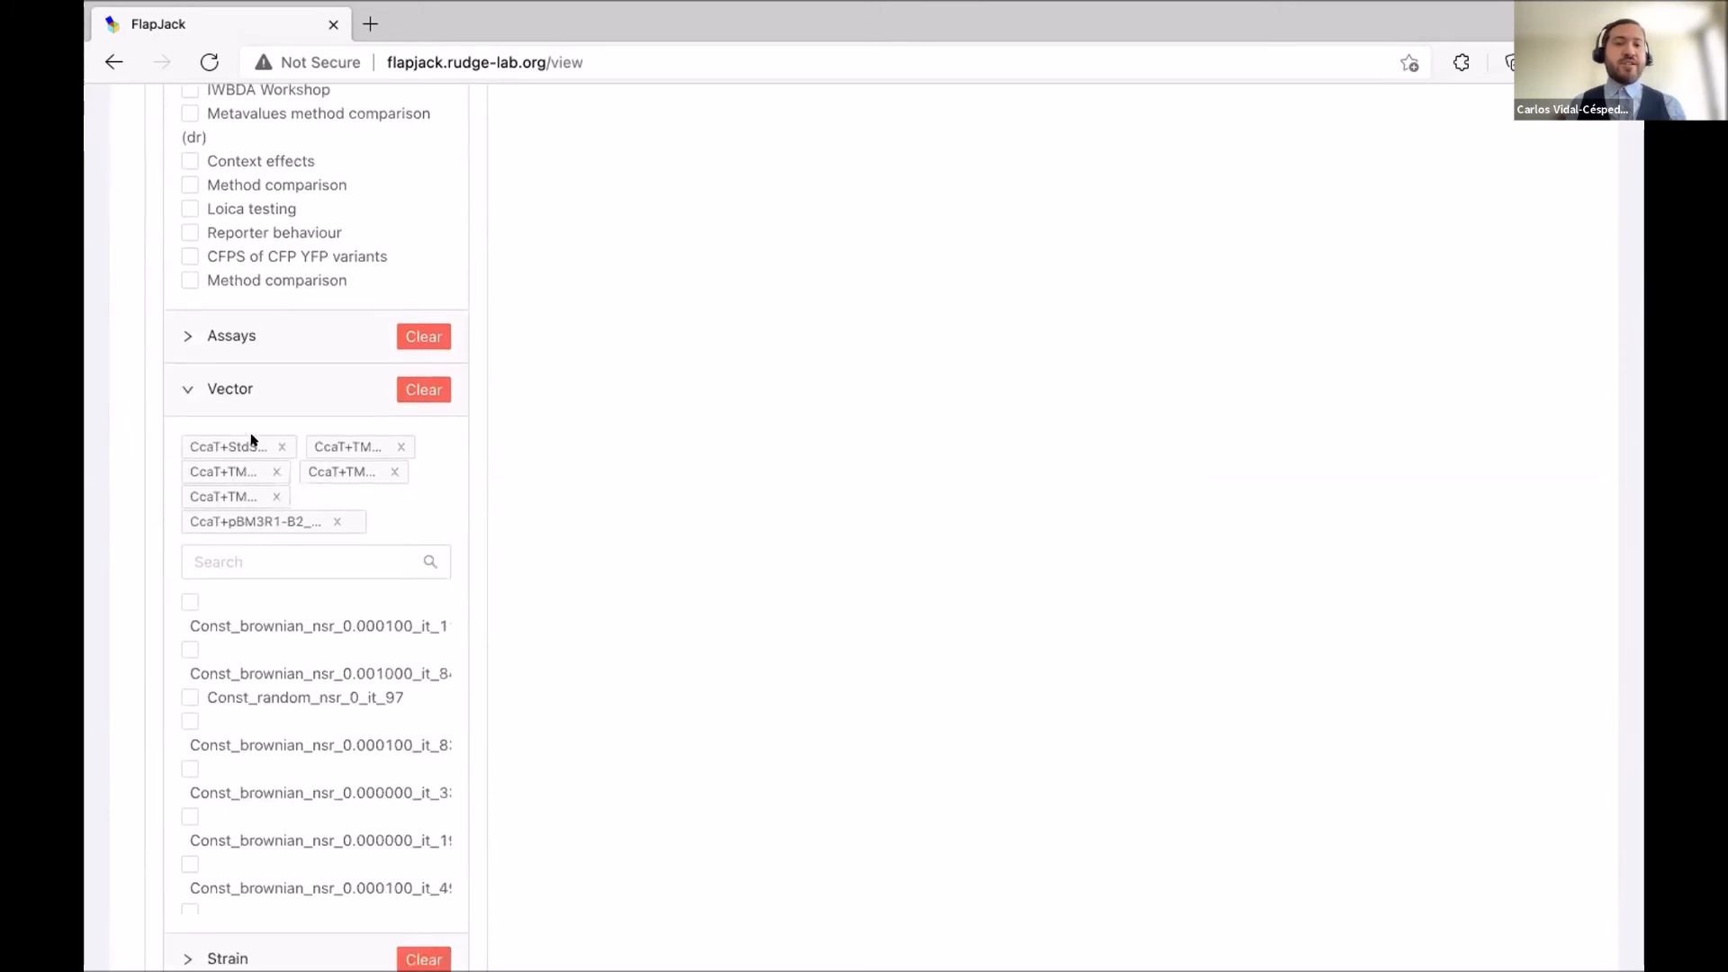
scroll(167, 726, "down", 5)
scroll(231, 638, "up", 4)
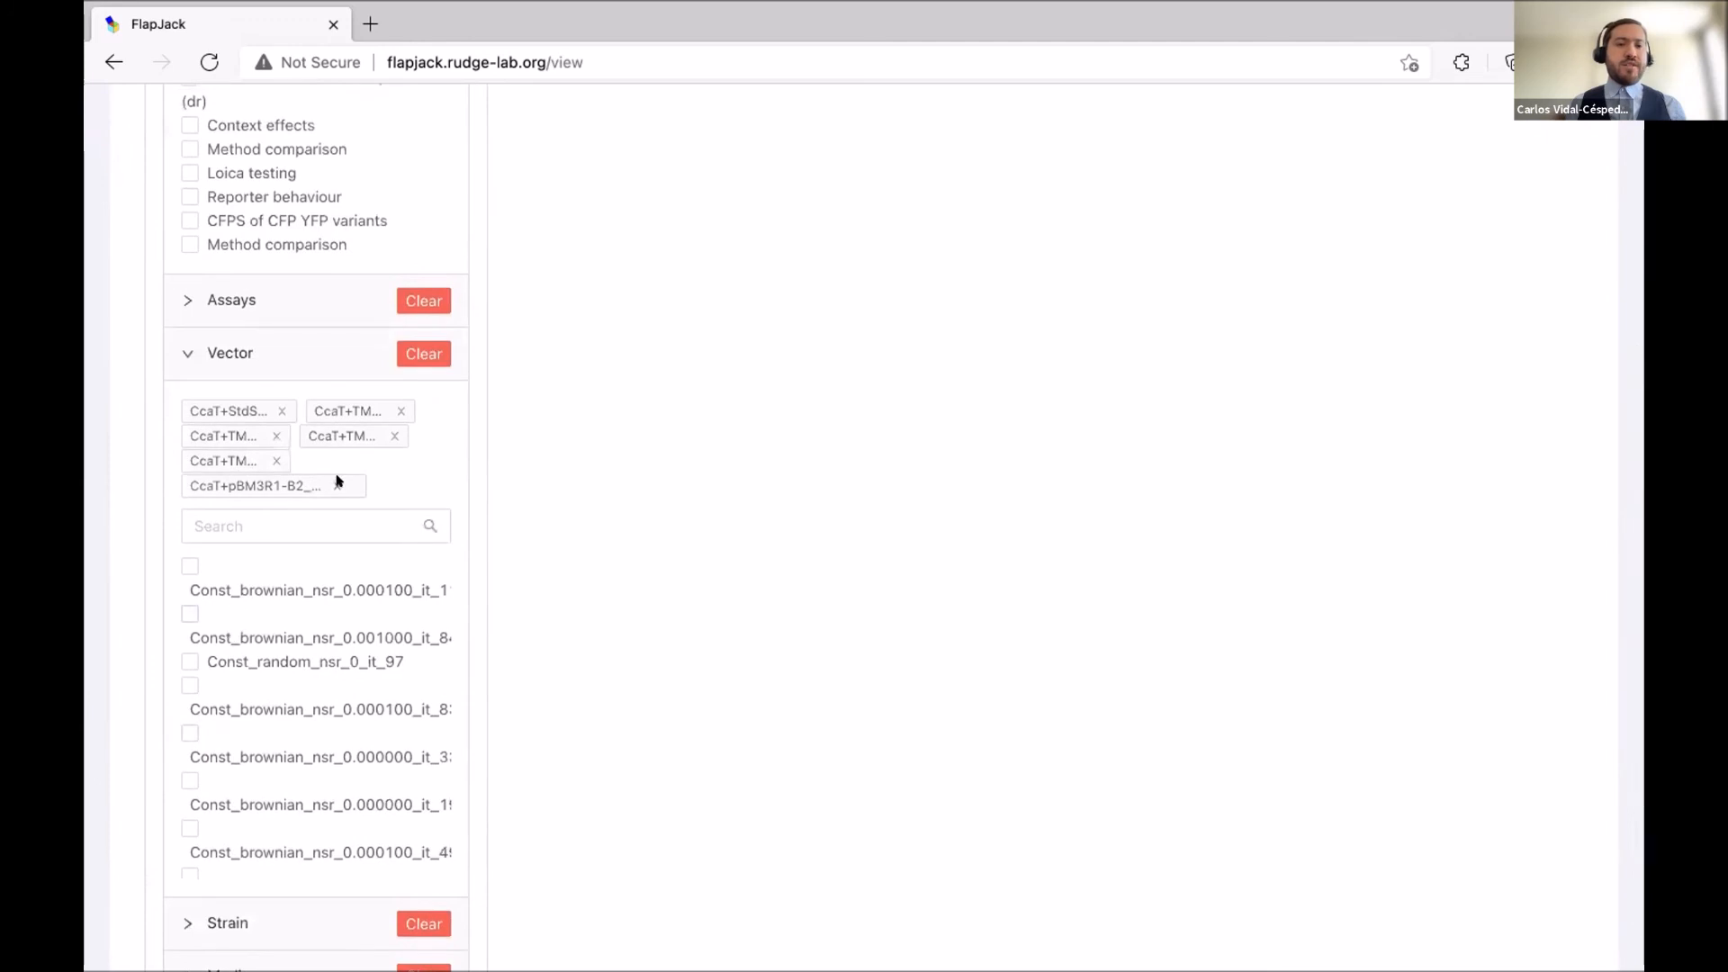
left_click(333, 485)
left_click(280, 409)
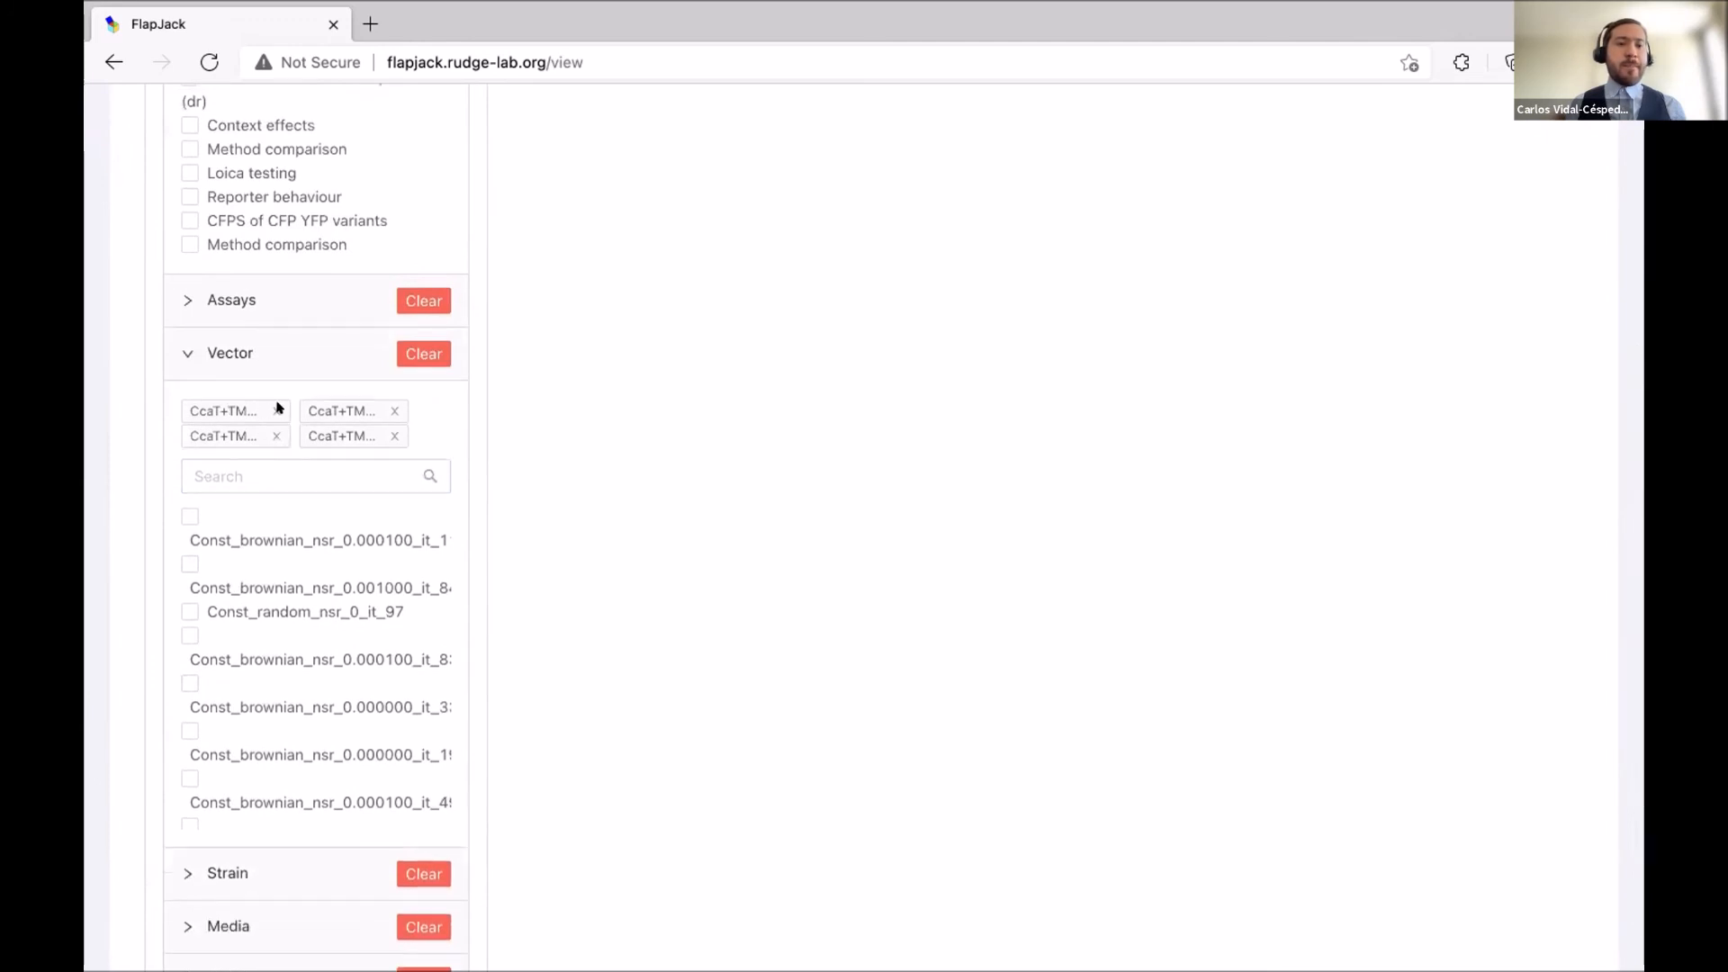
left_click(392, 410)
left_click(390, 409)
left_click(390, 409)
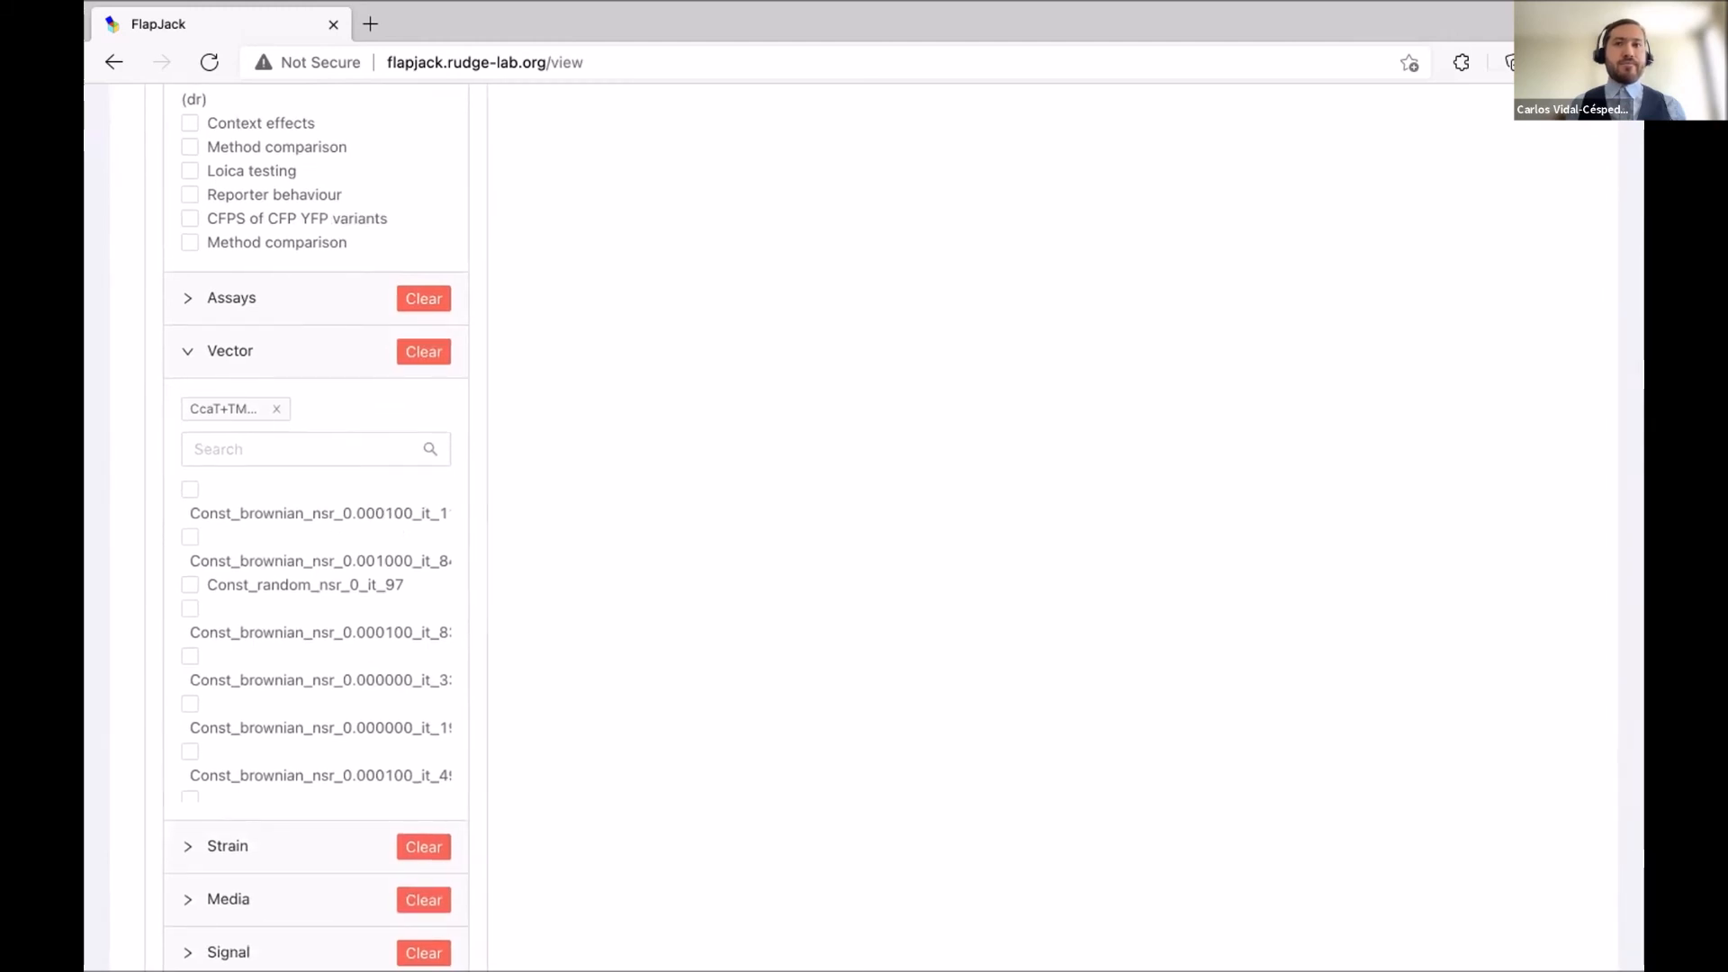
scroll(343, 617, "down", 3)
scroll(537, 594, "down", 3)
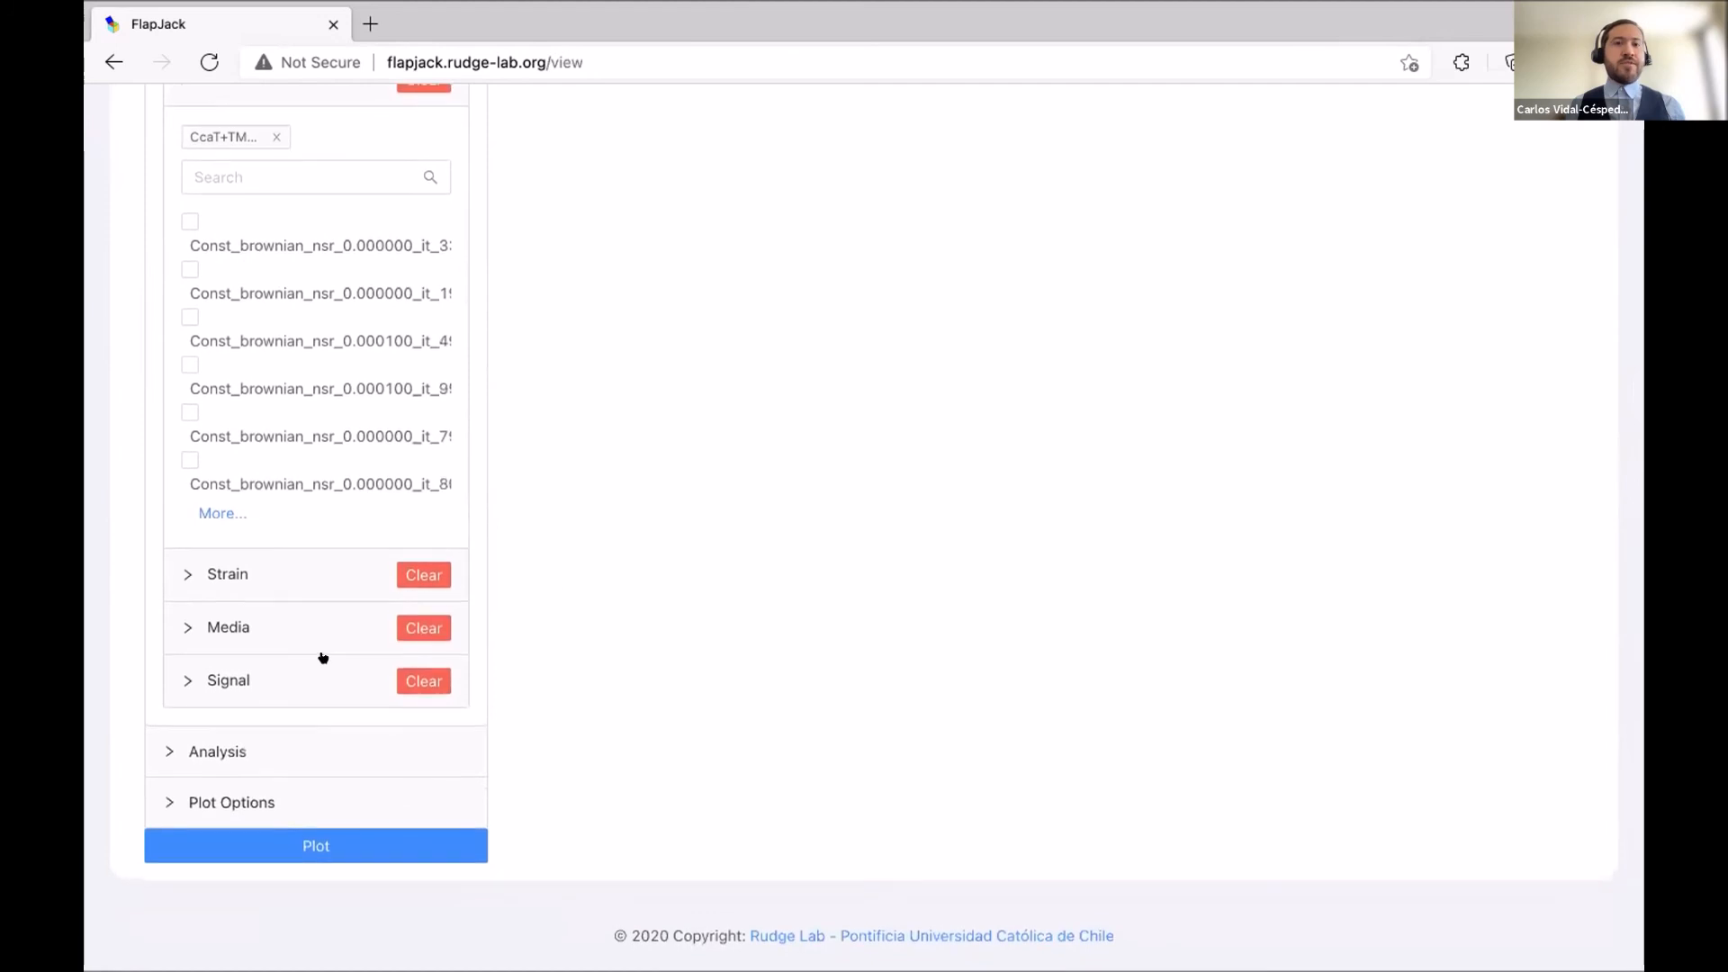
left_click(220, 749)
scroll(270, 711, "down", 1)
Choose Kymograph as the analysis type.
left_click(322, 723)
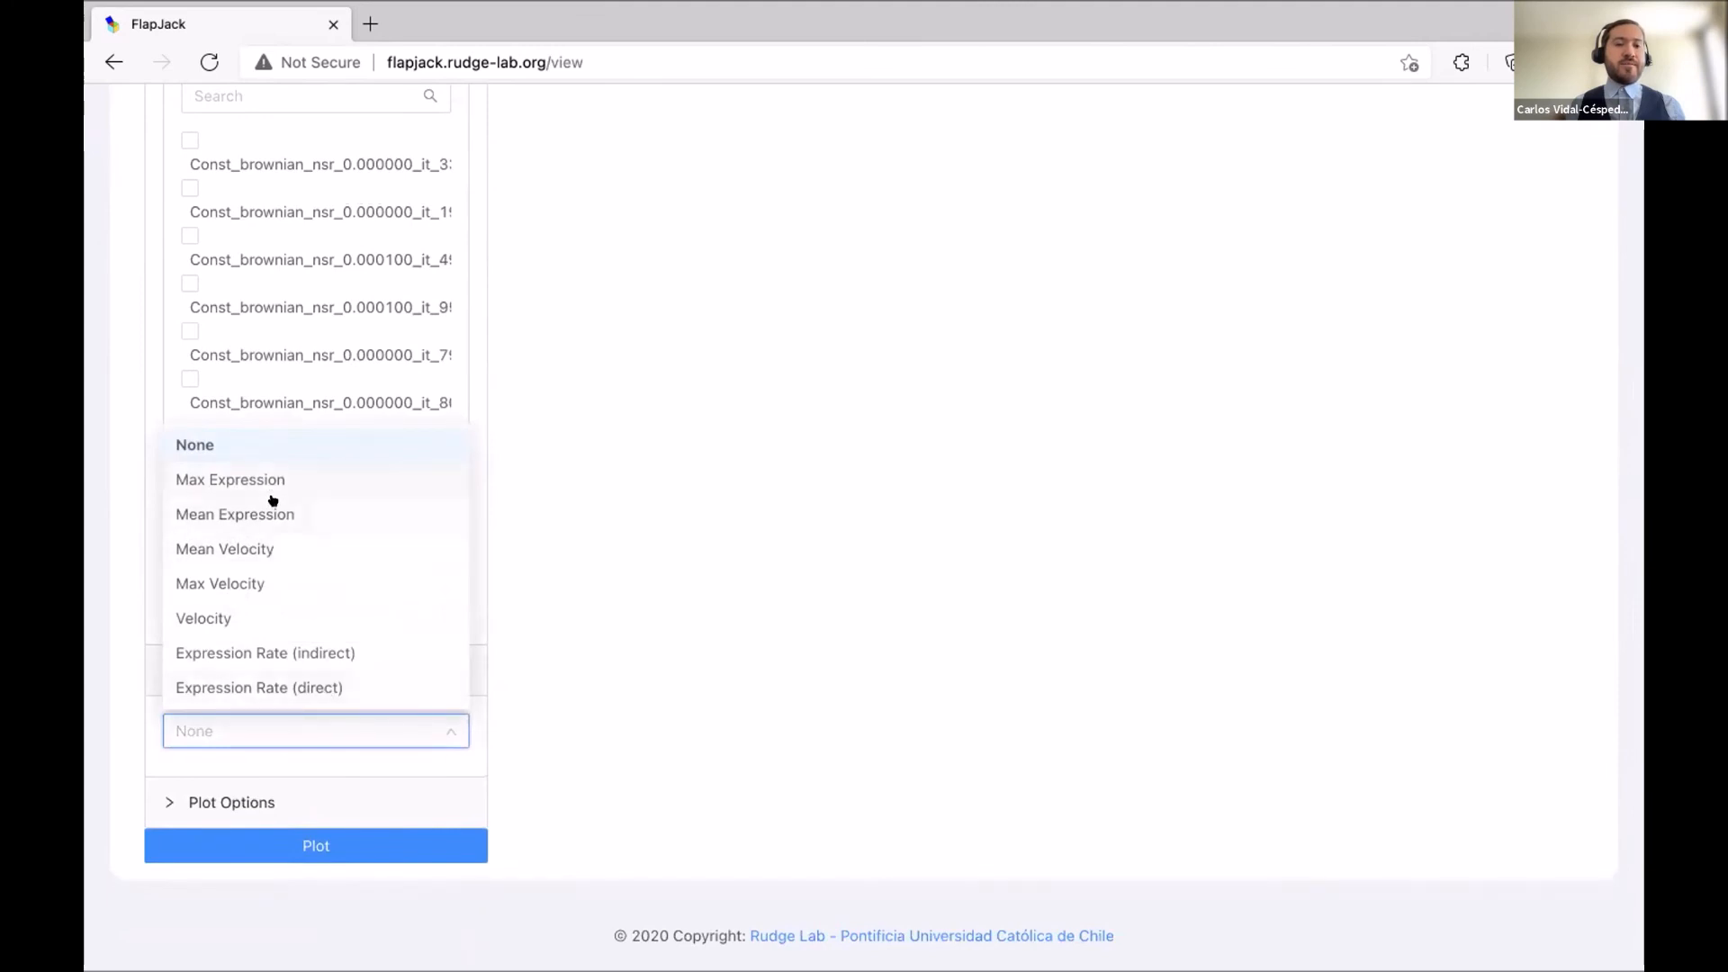
scroll(320, 613, "up", 1)
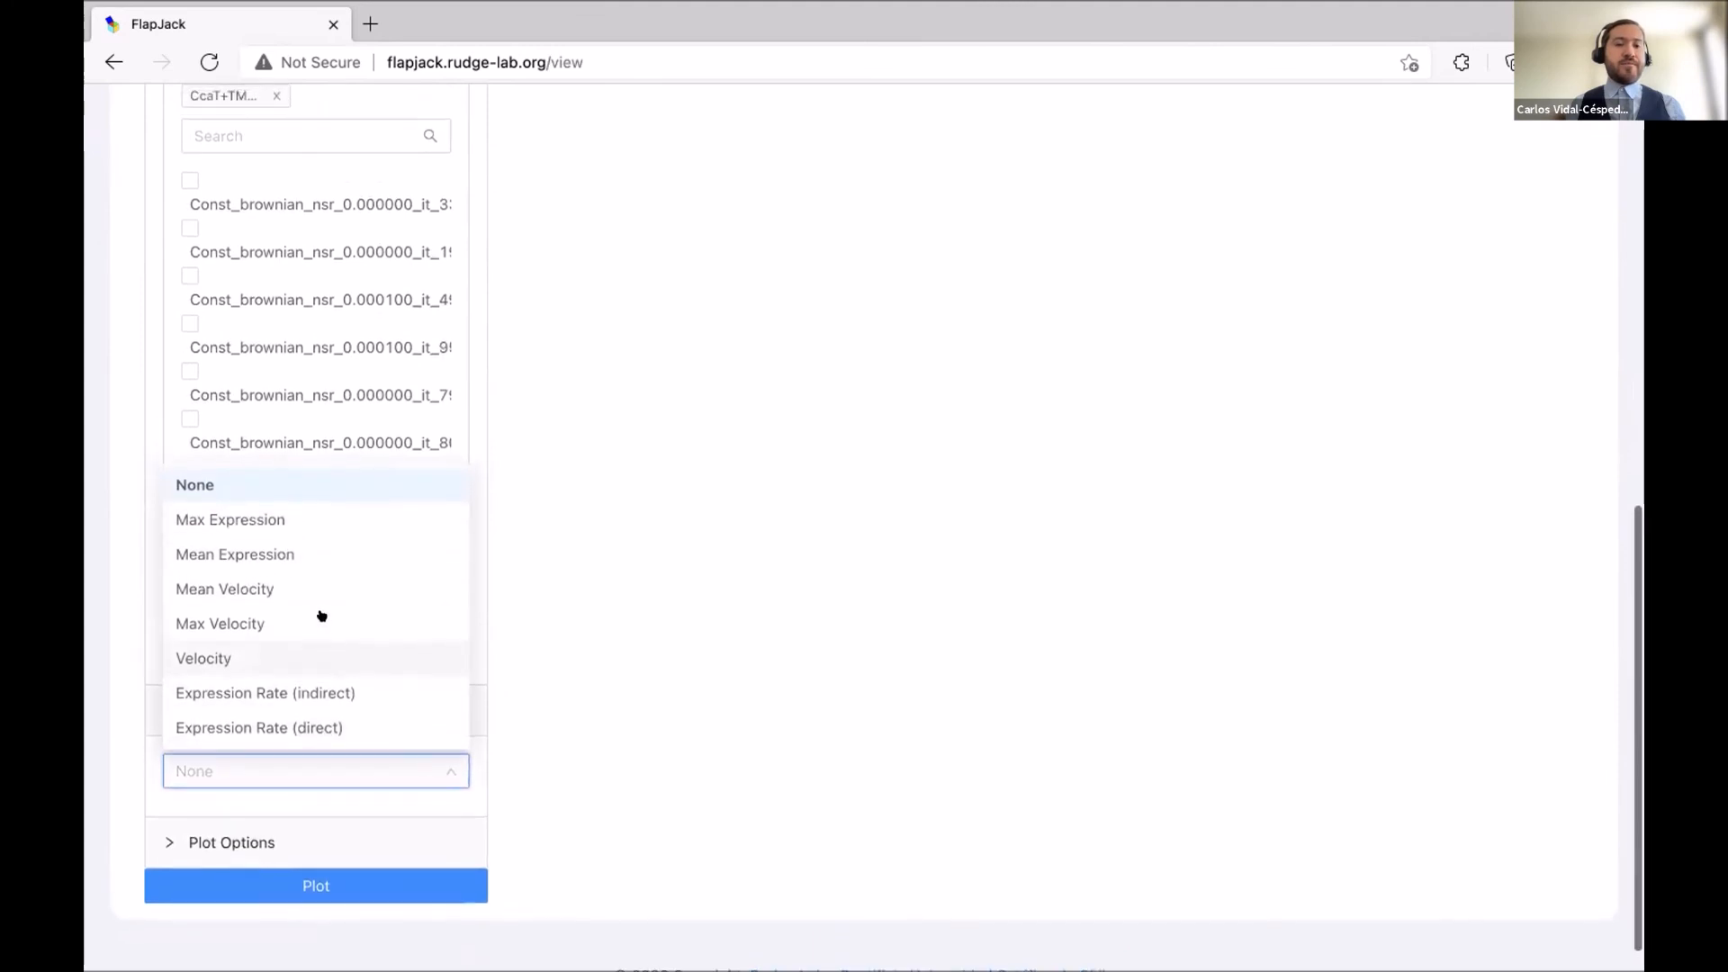
left_click(572, 612)
scroll(387, 698, "up", 1)
left_click(267, 786)
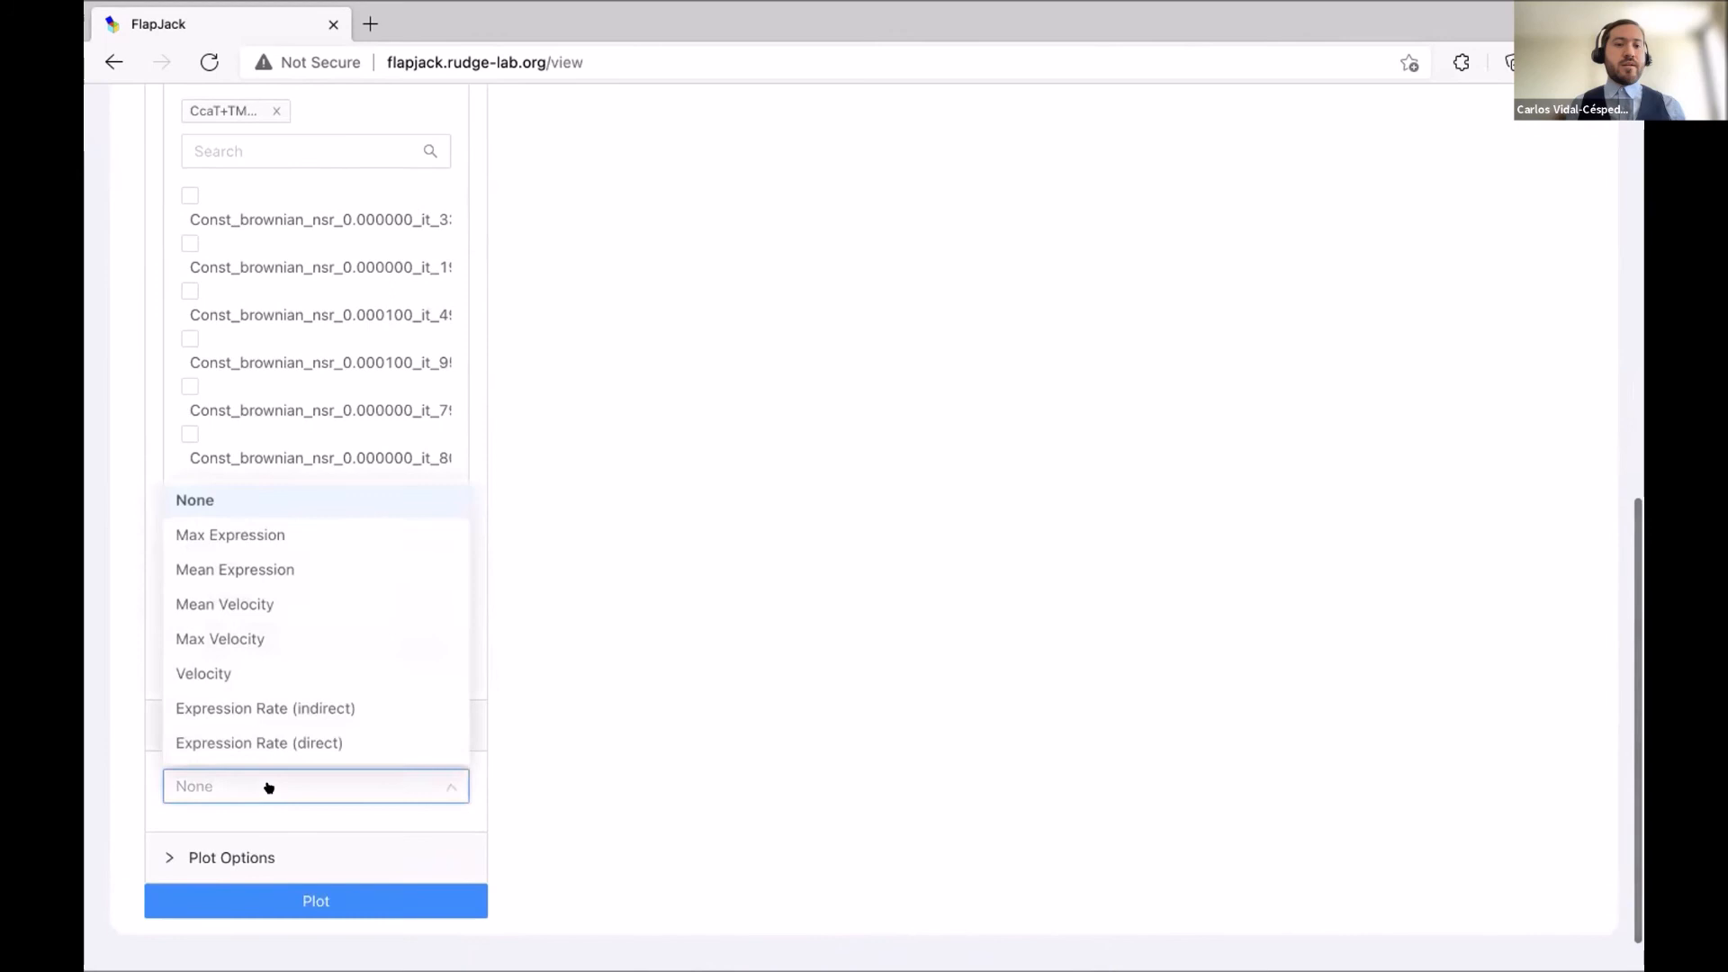
scroll(266, 649, "up", 1)
scroll(267, 651, "down", 3)
scroll(266, 652, "down", 2)
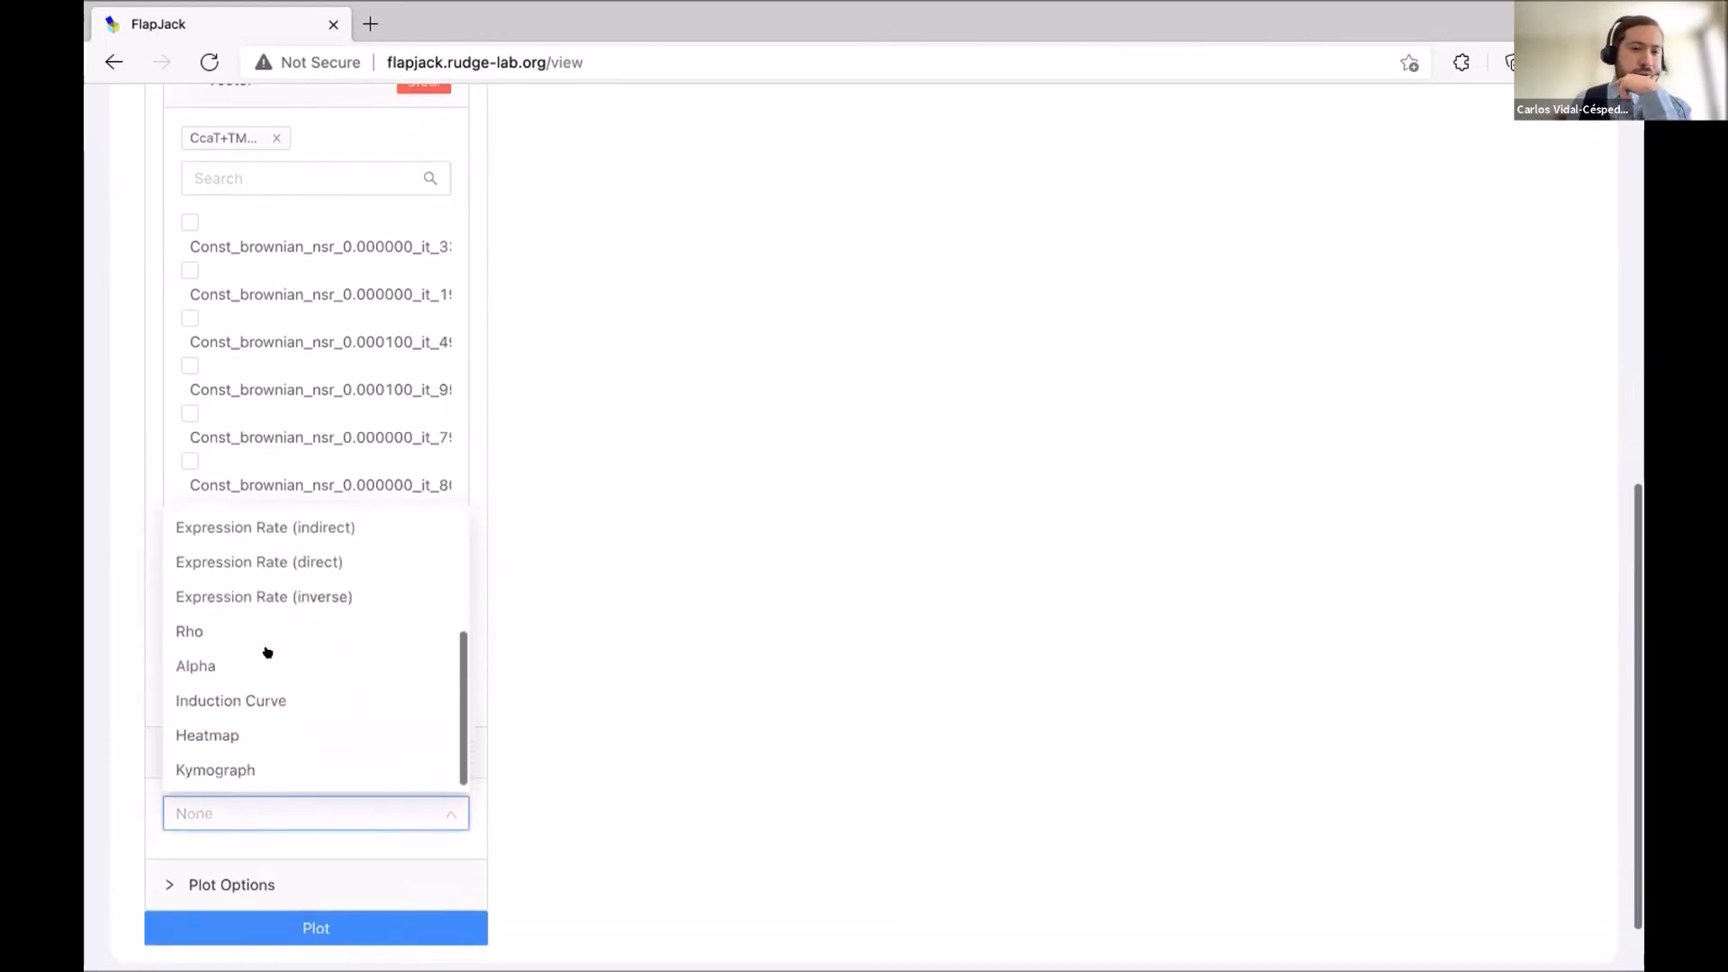
left_click(306, 686)
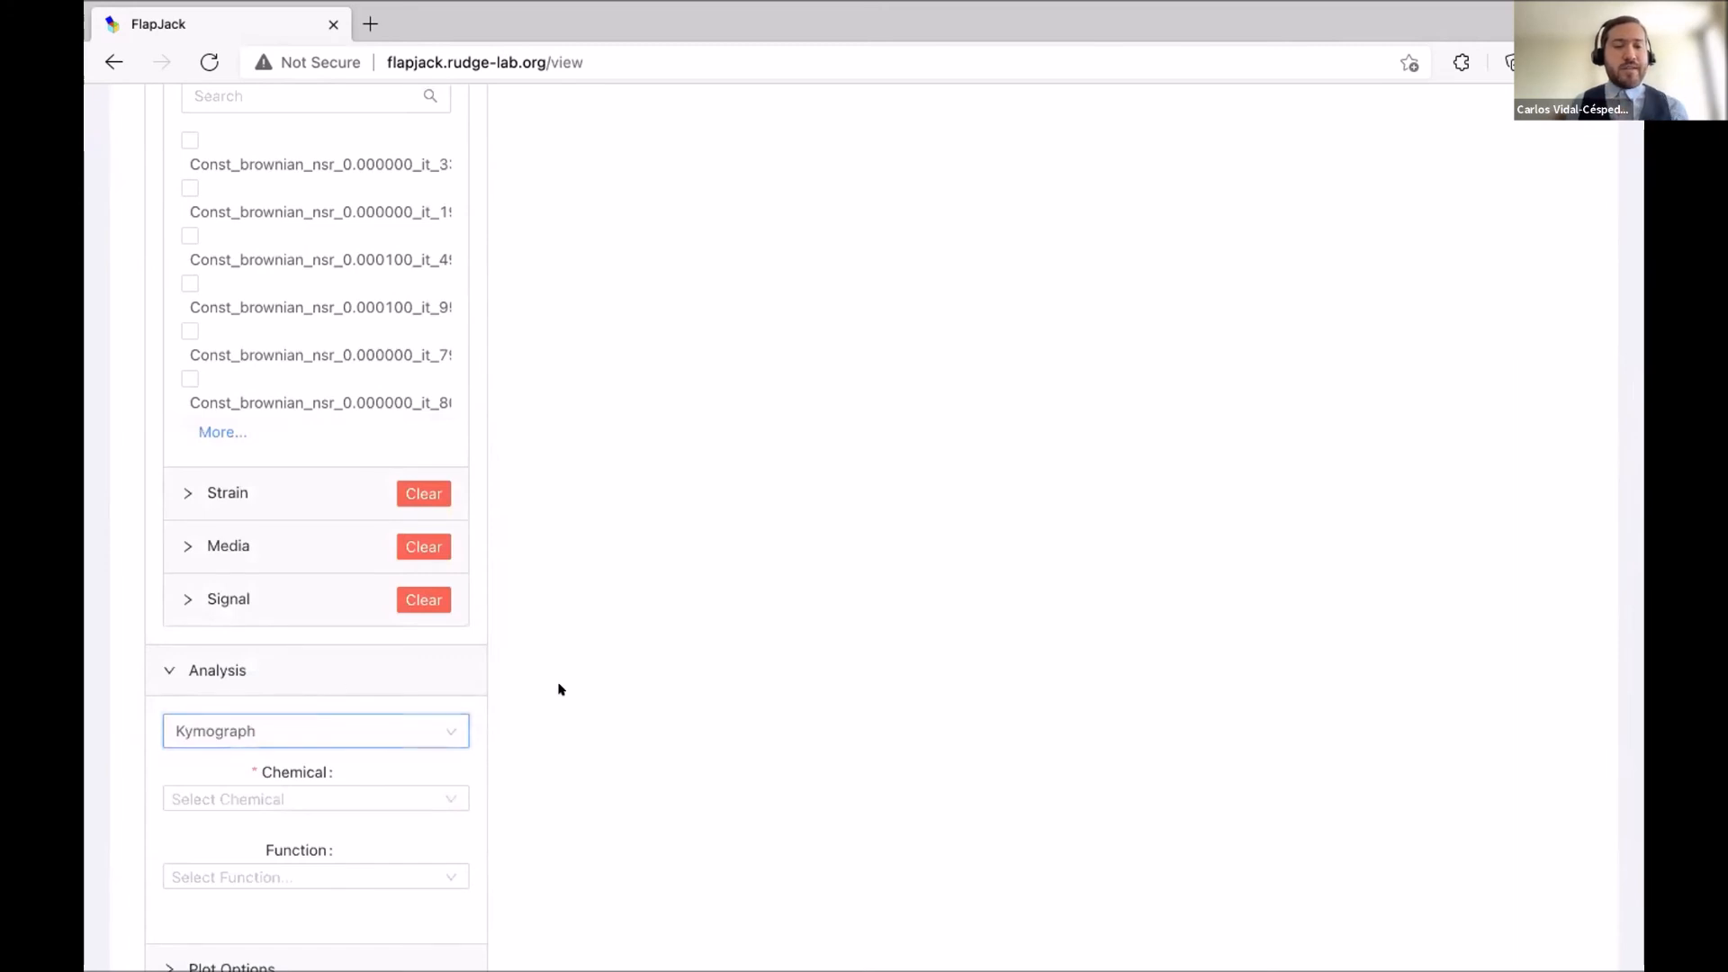
scroll(559, 688, "down", 3)
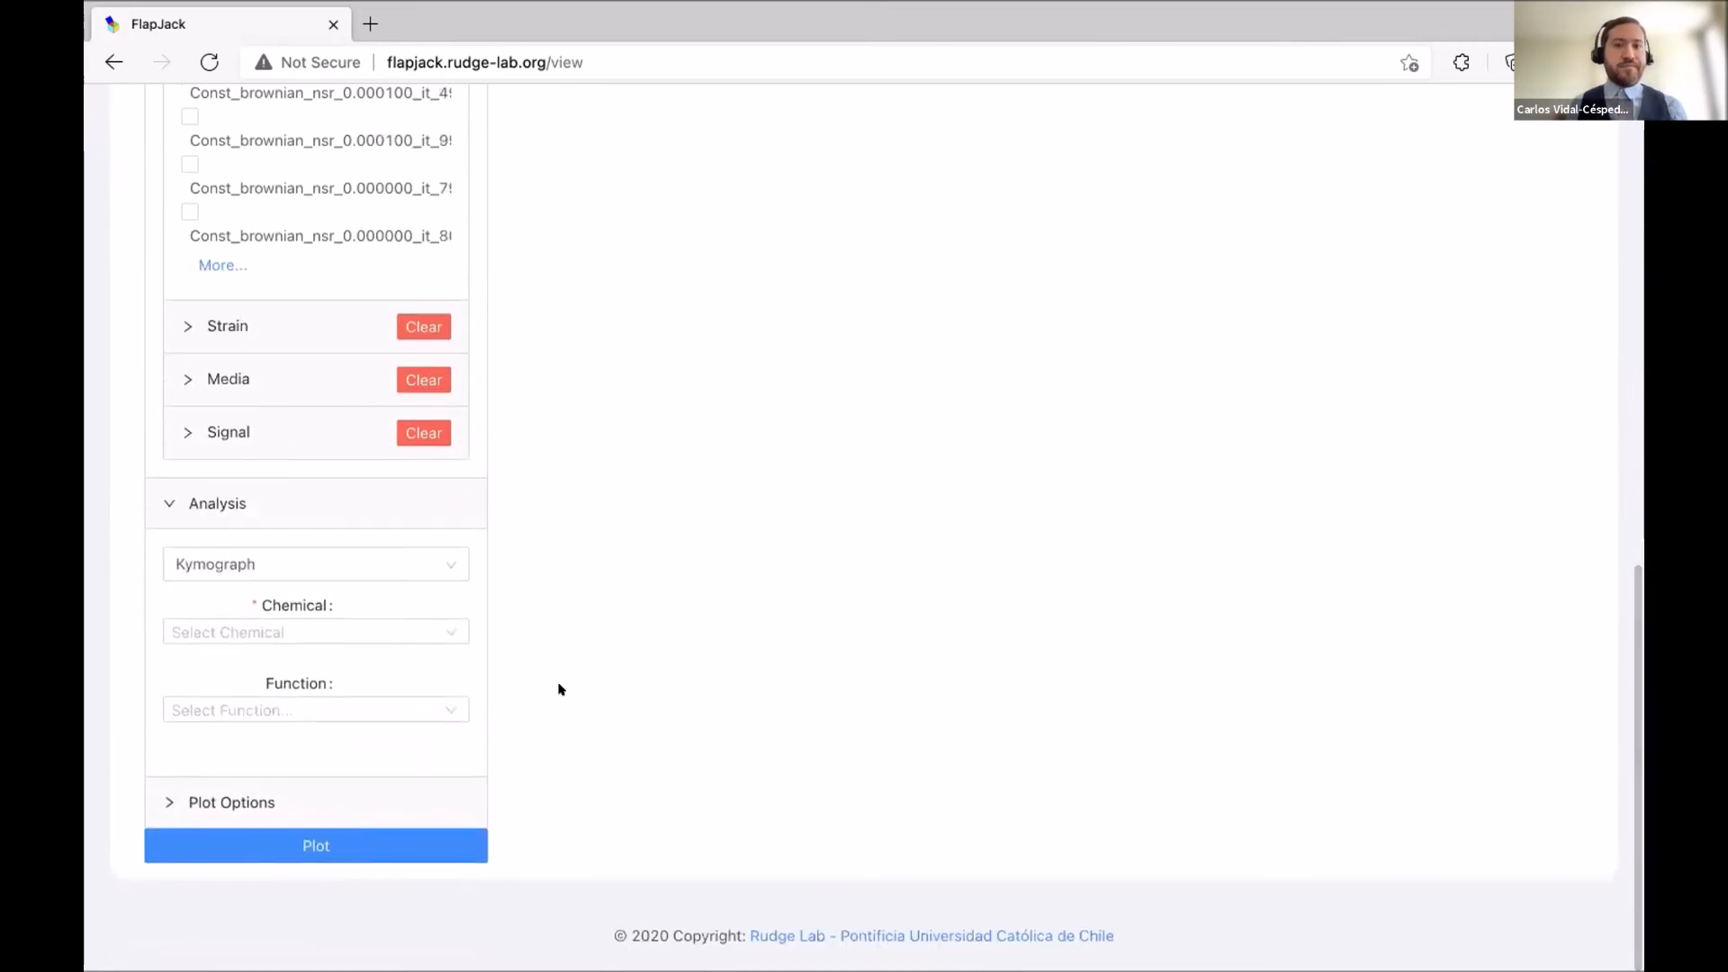
Select IPTG as the chemical and Expression Rate (direct) as the function.
left_click(398, 619)
left_click(310, 668)
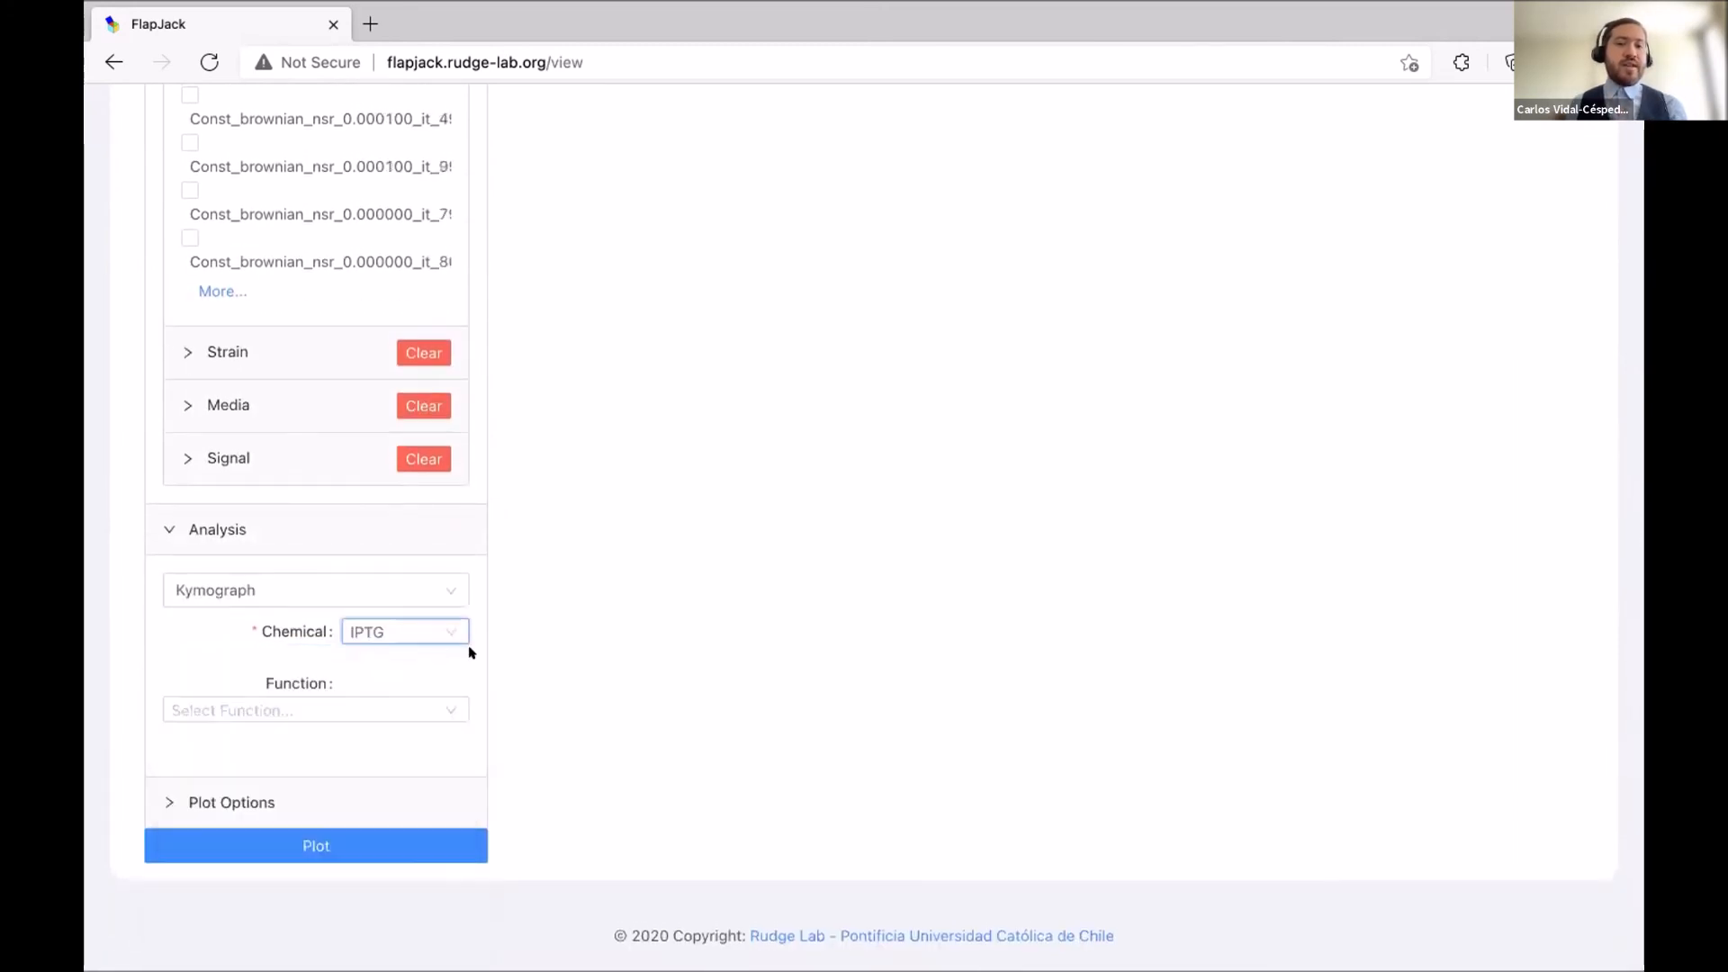
left_click(413, 702)
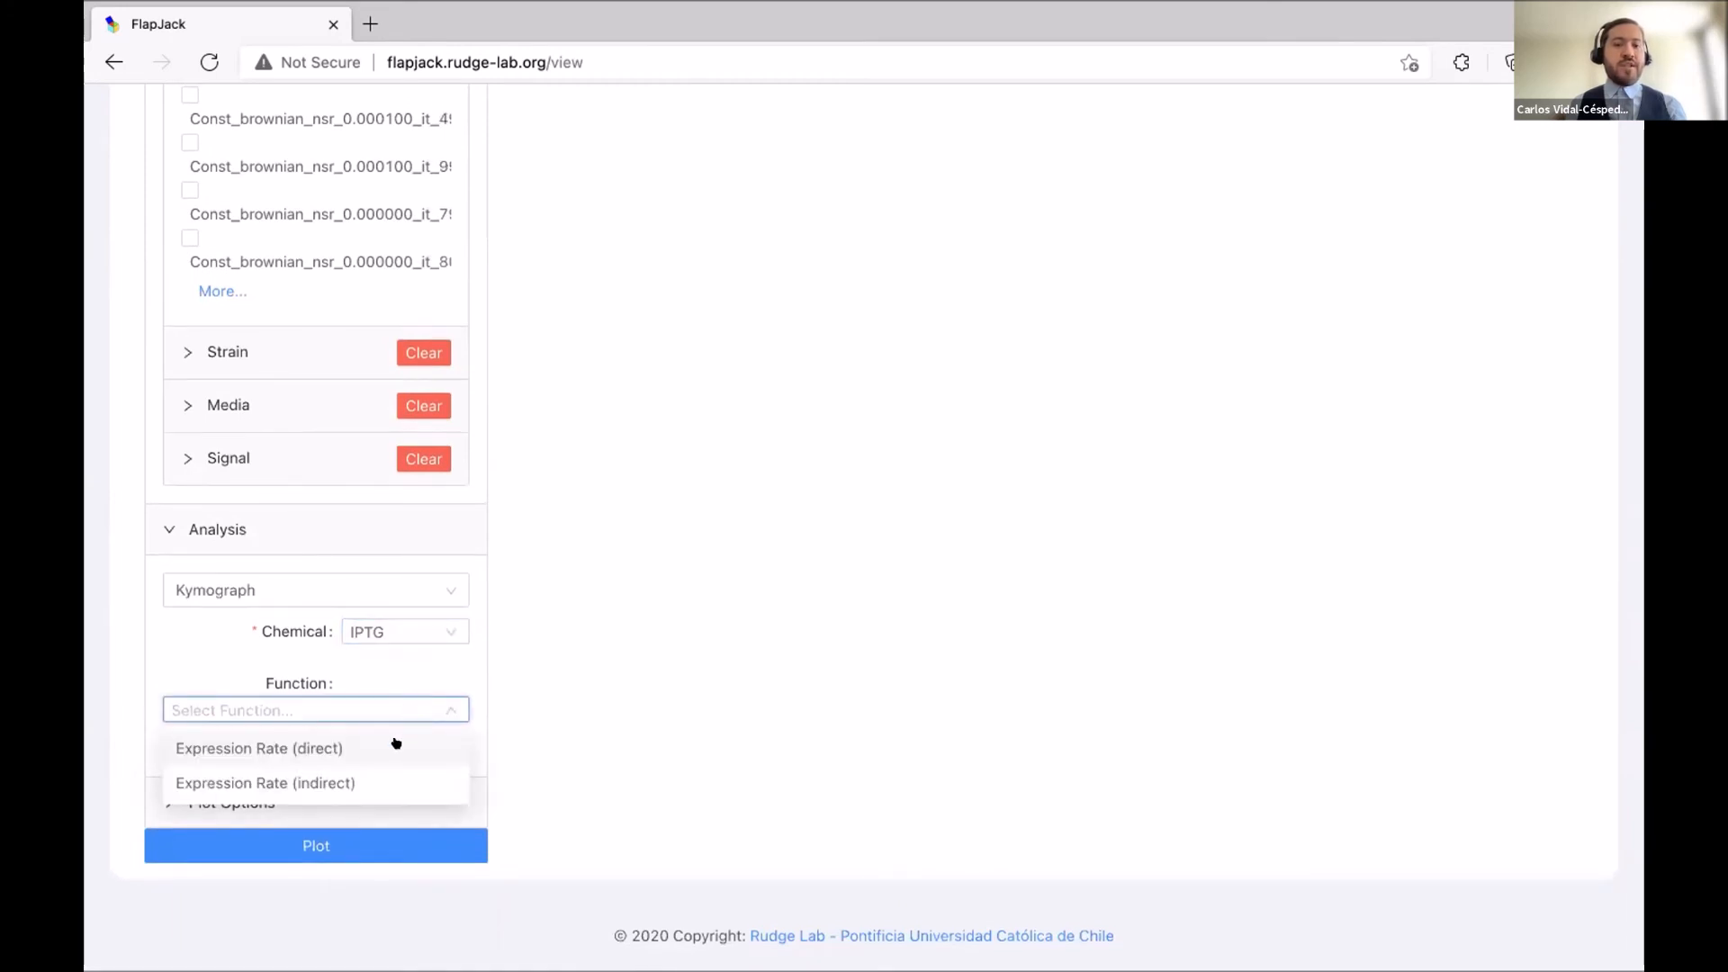
left_click(342, 748)
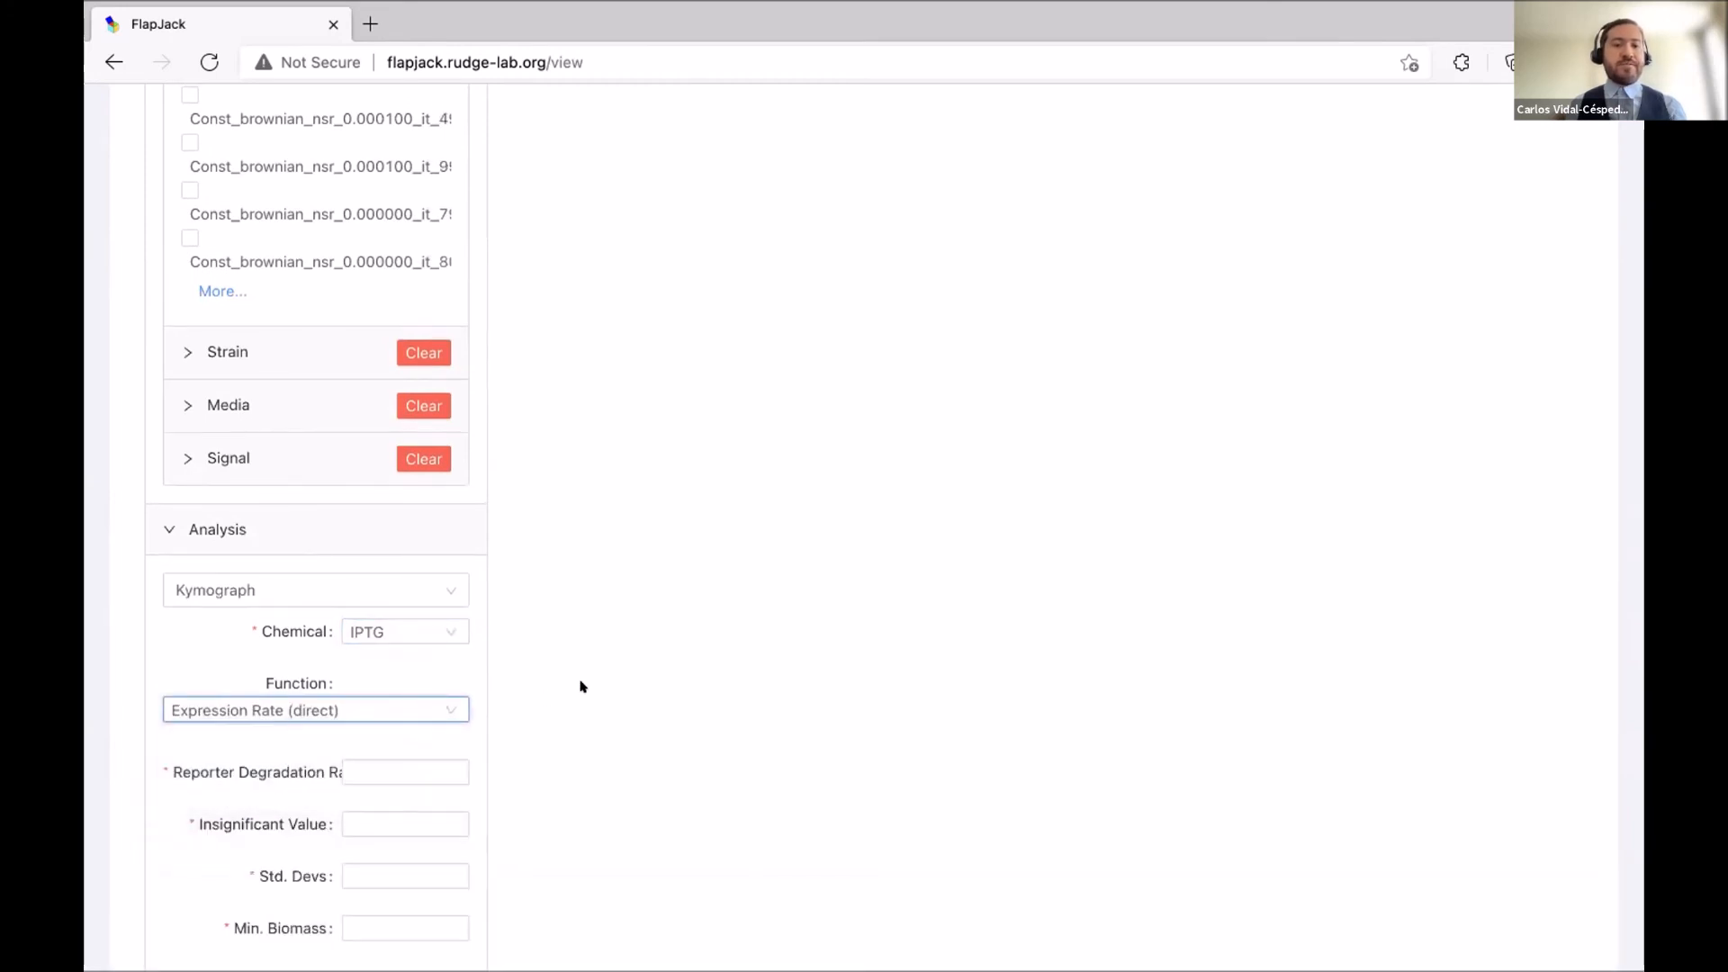
scroll(579, 686, "down", 5)
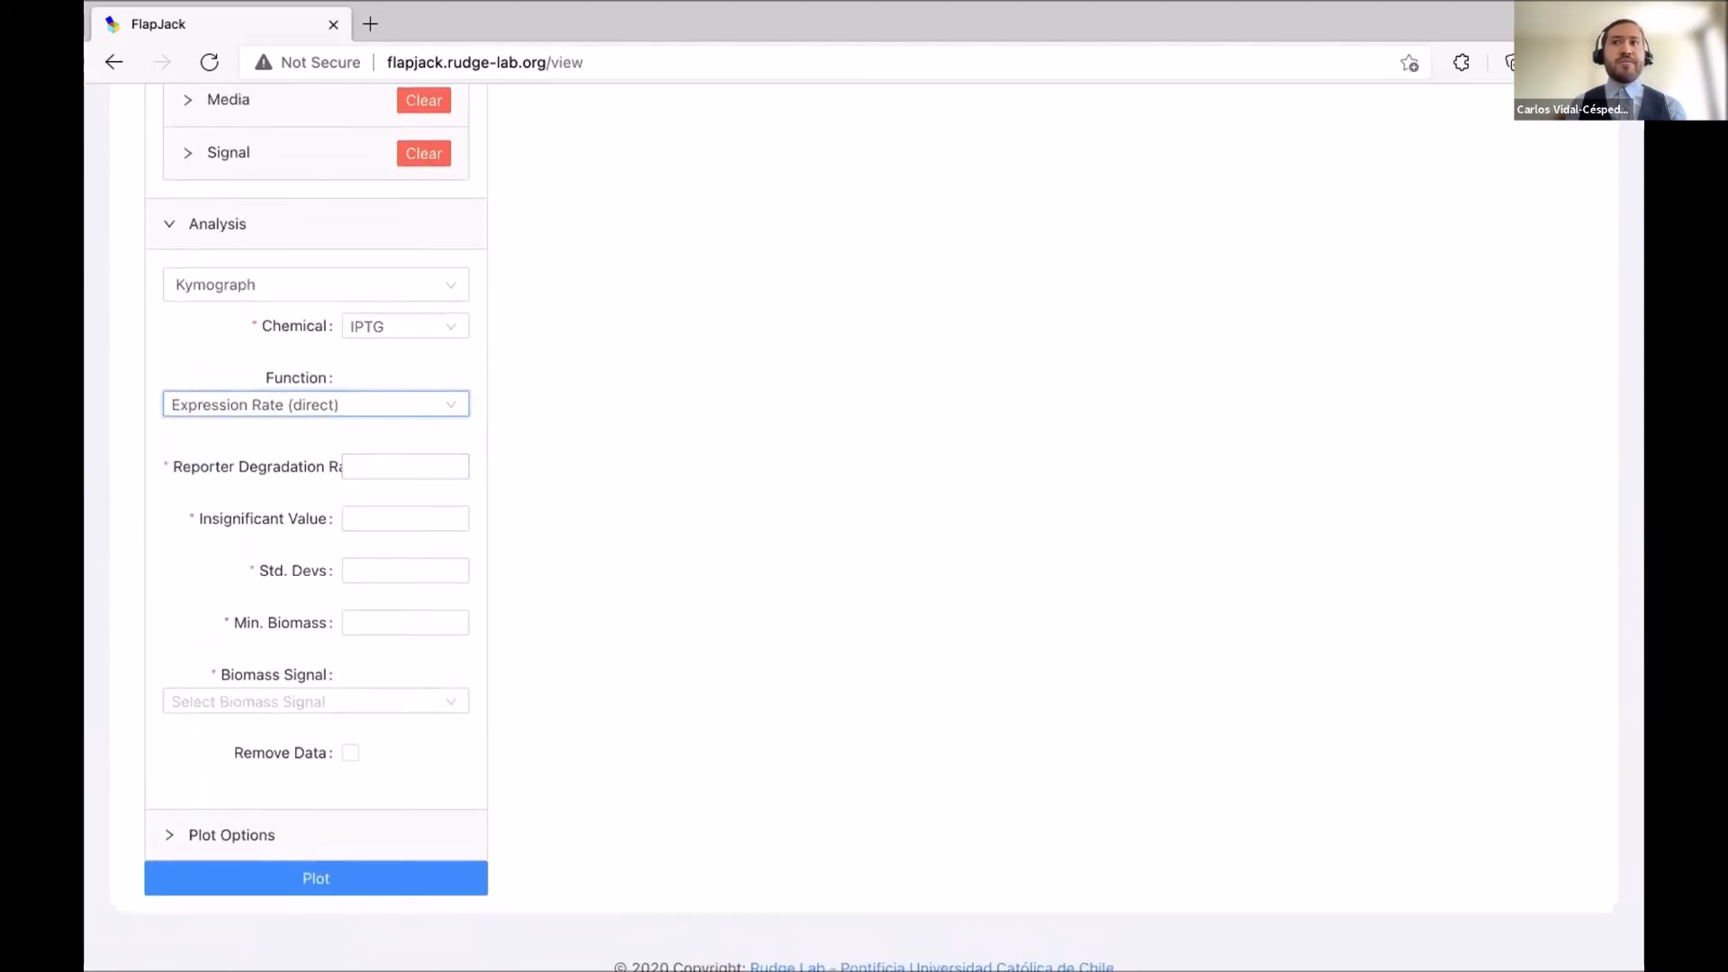
Set reporter degradation rate 0, insignificant value 1e-6 and standard deviations 2.
left_click(387, 494)
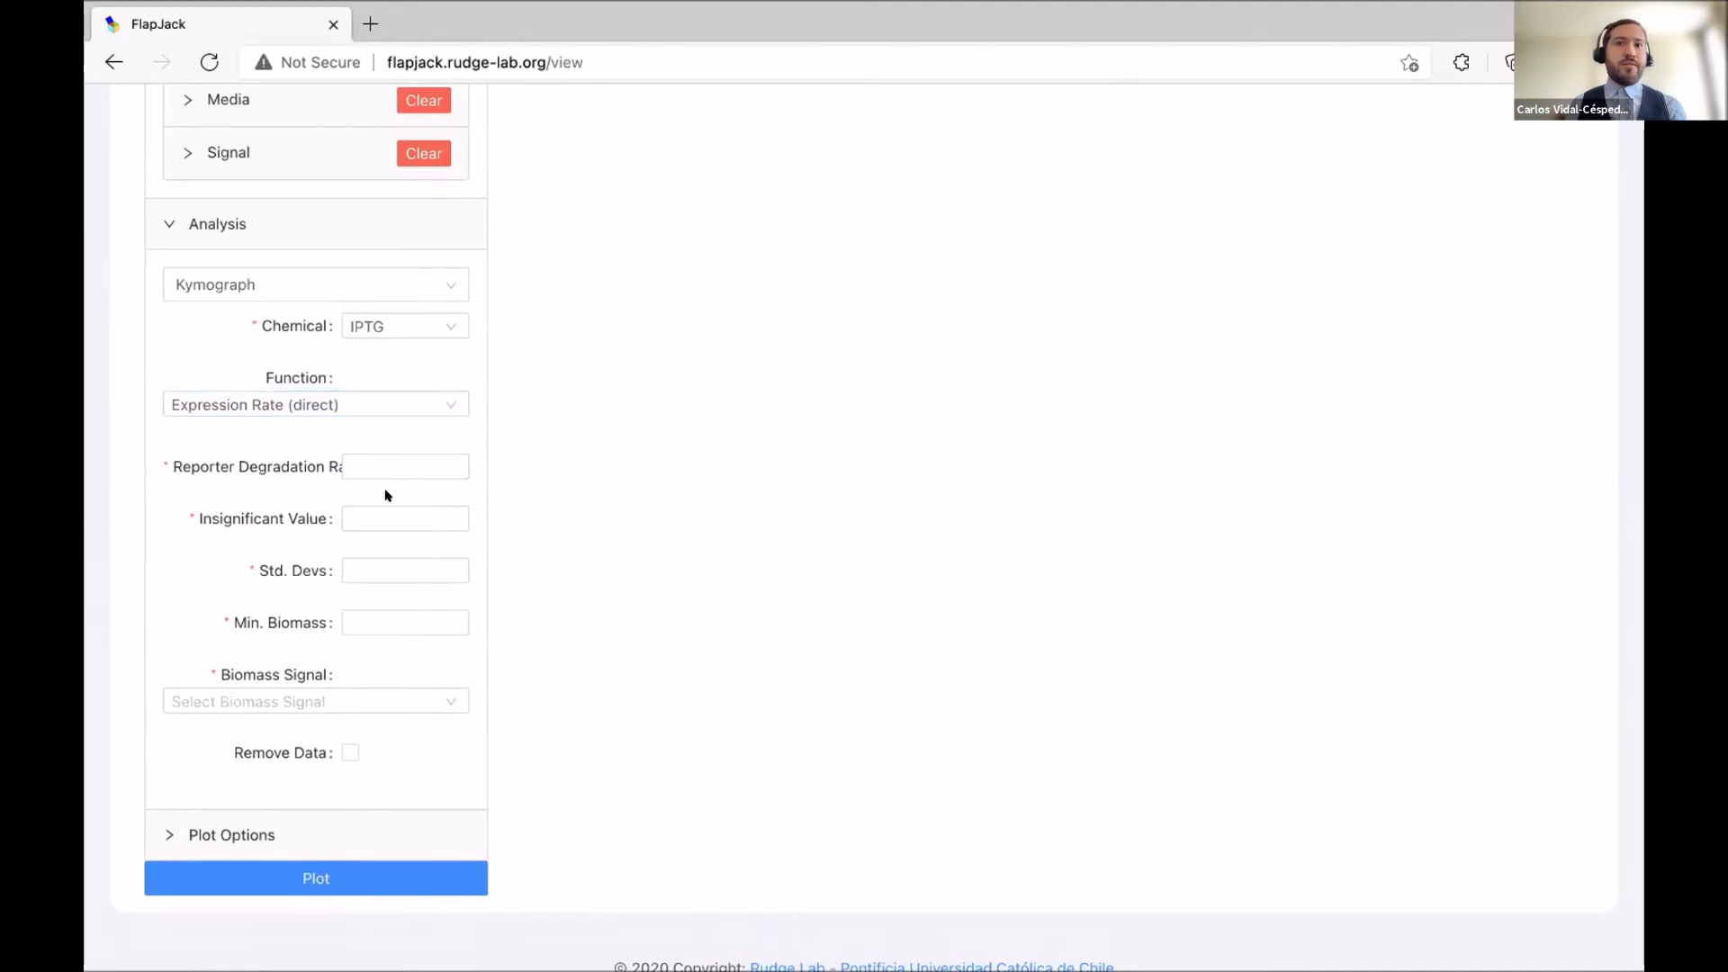
left_click(368, 466)
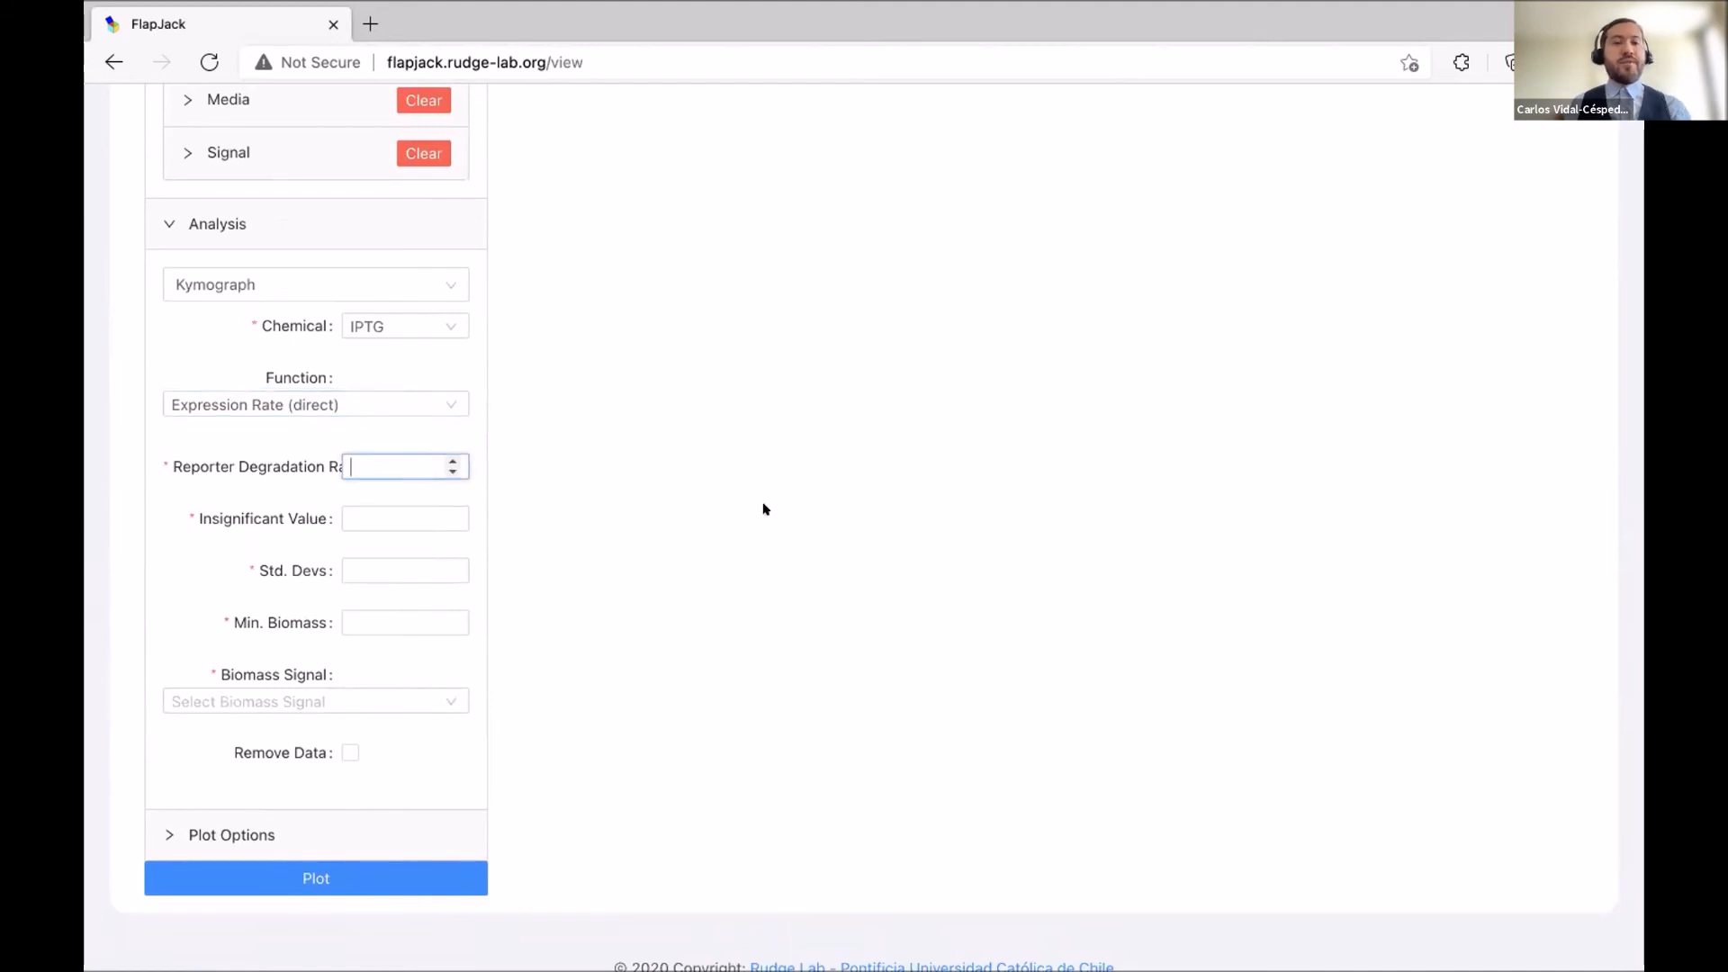
type("0")
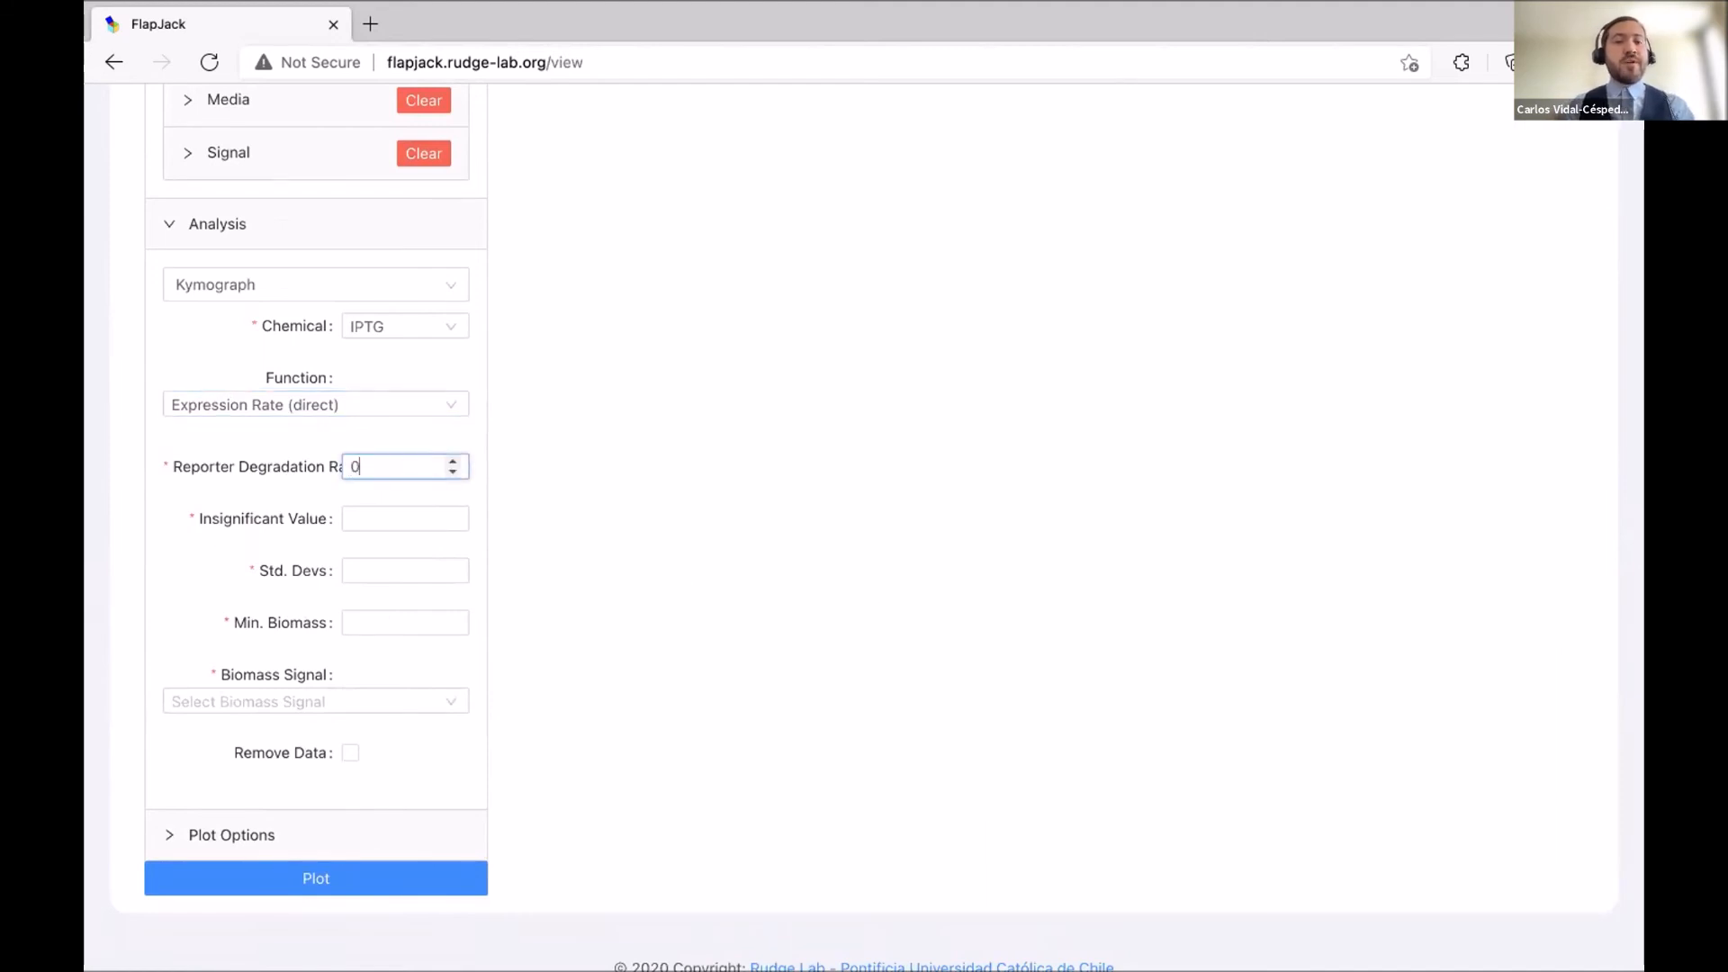
left_click(423, 519)
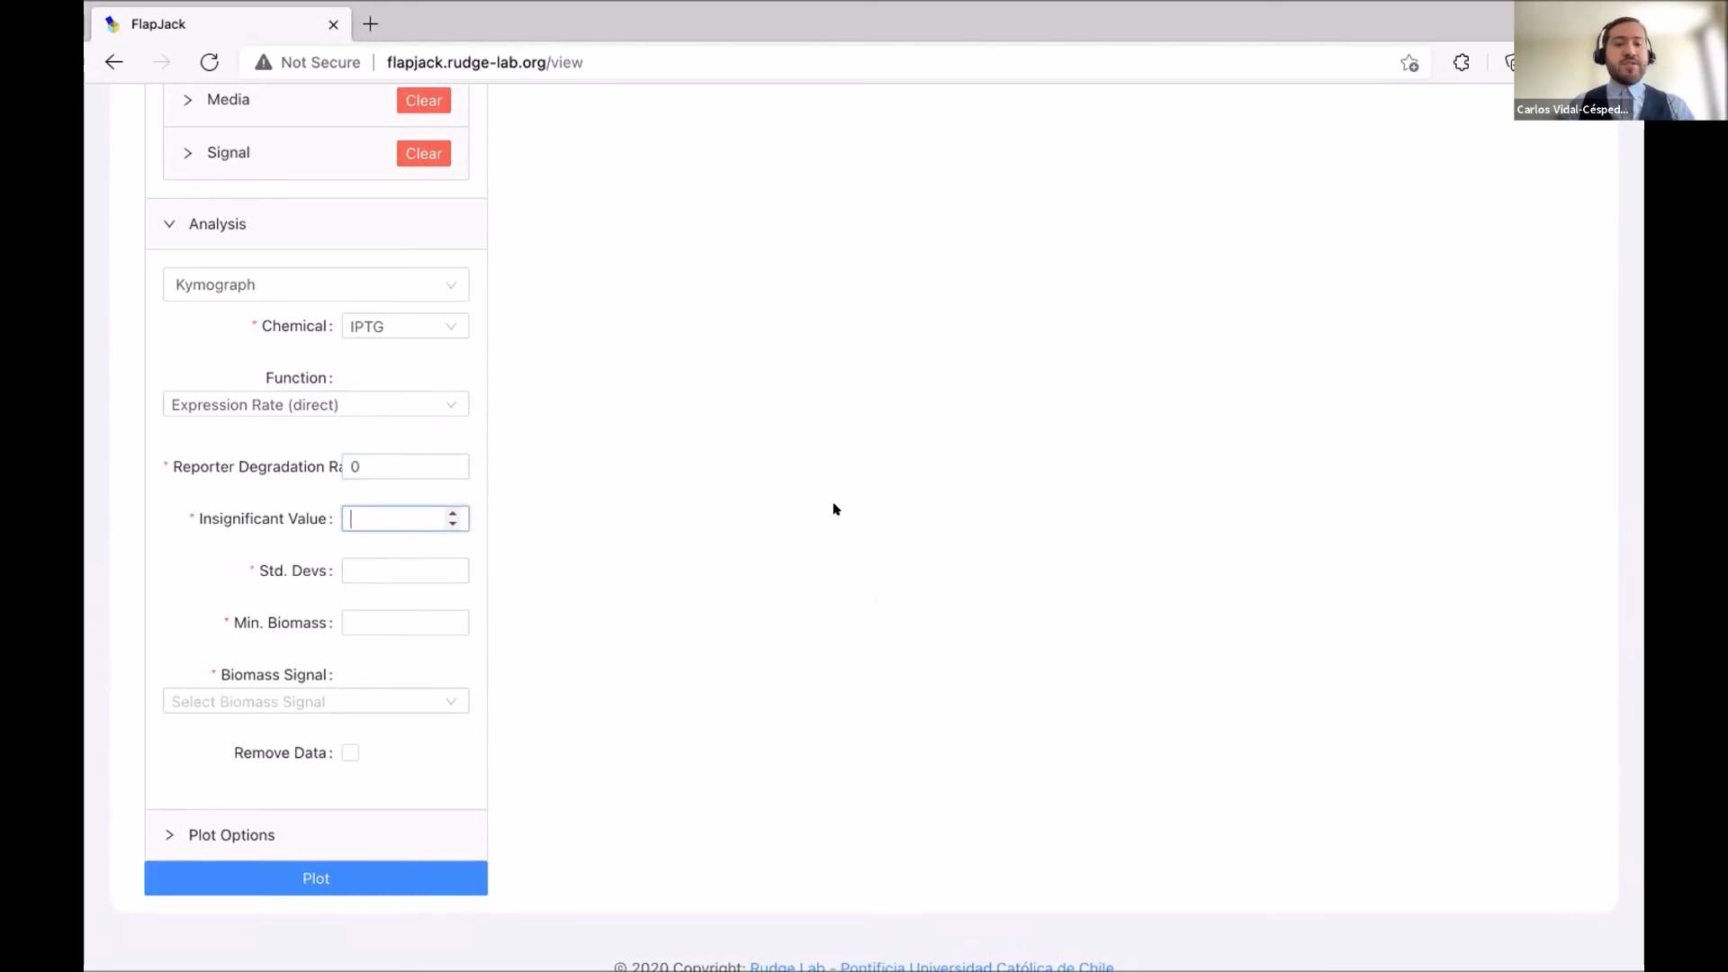
type("1")
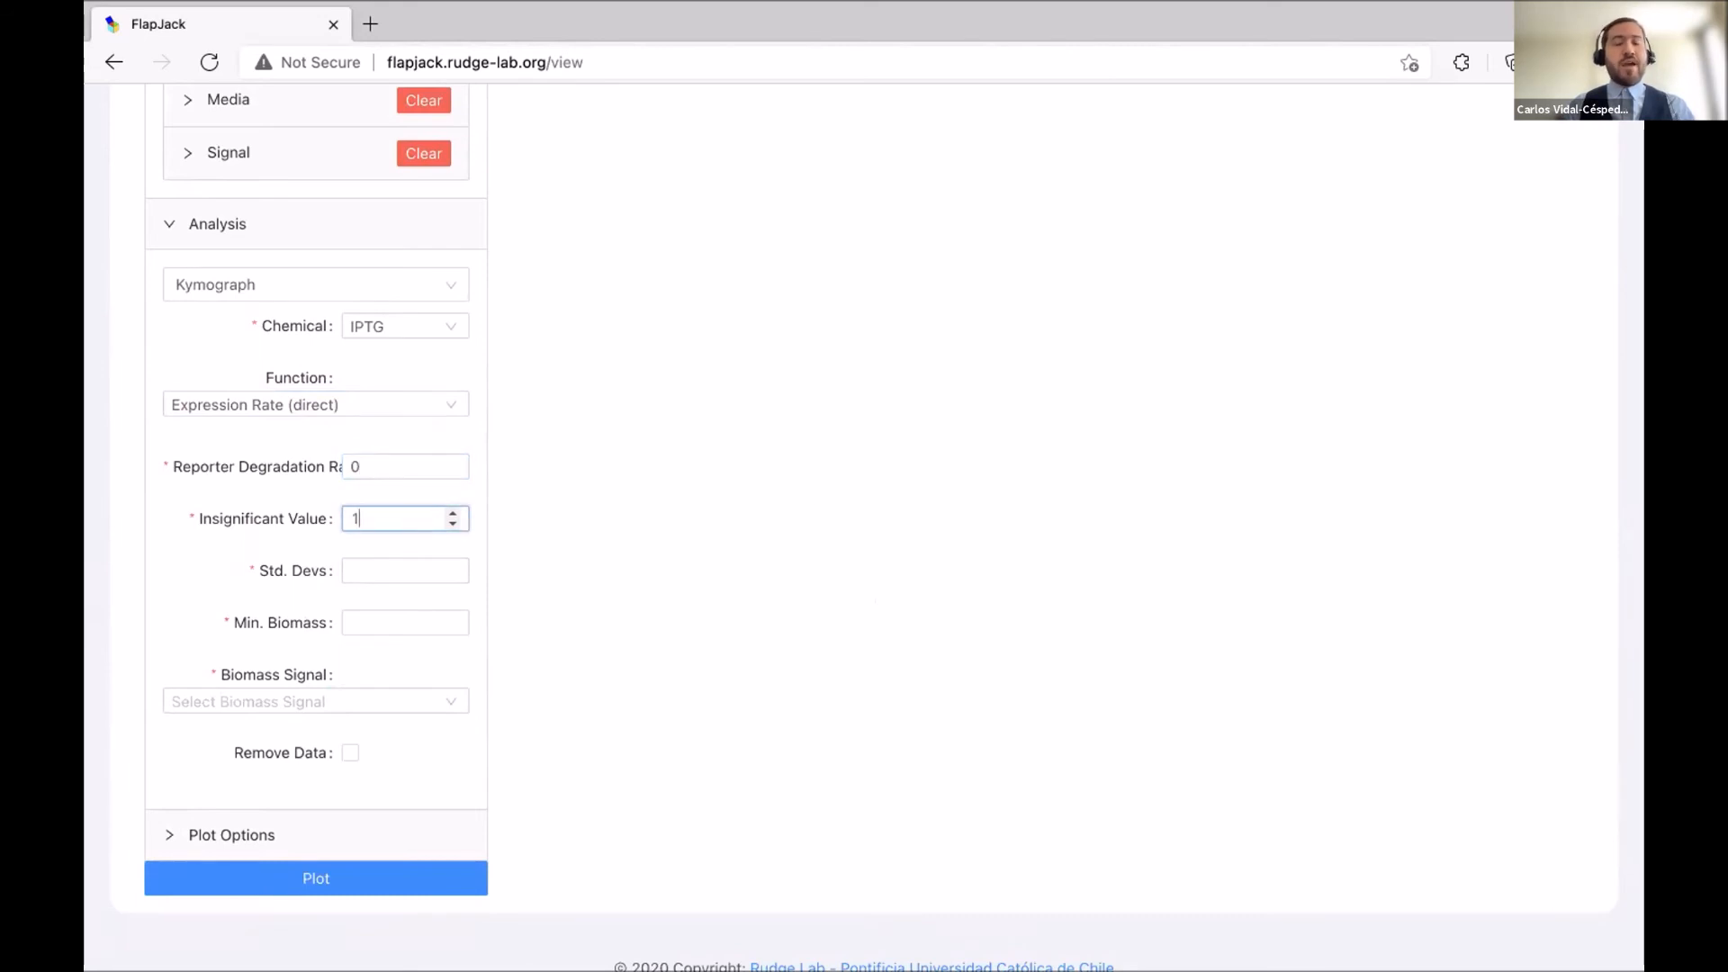
type("e-6")
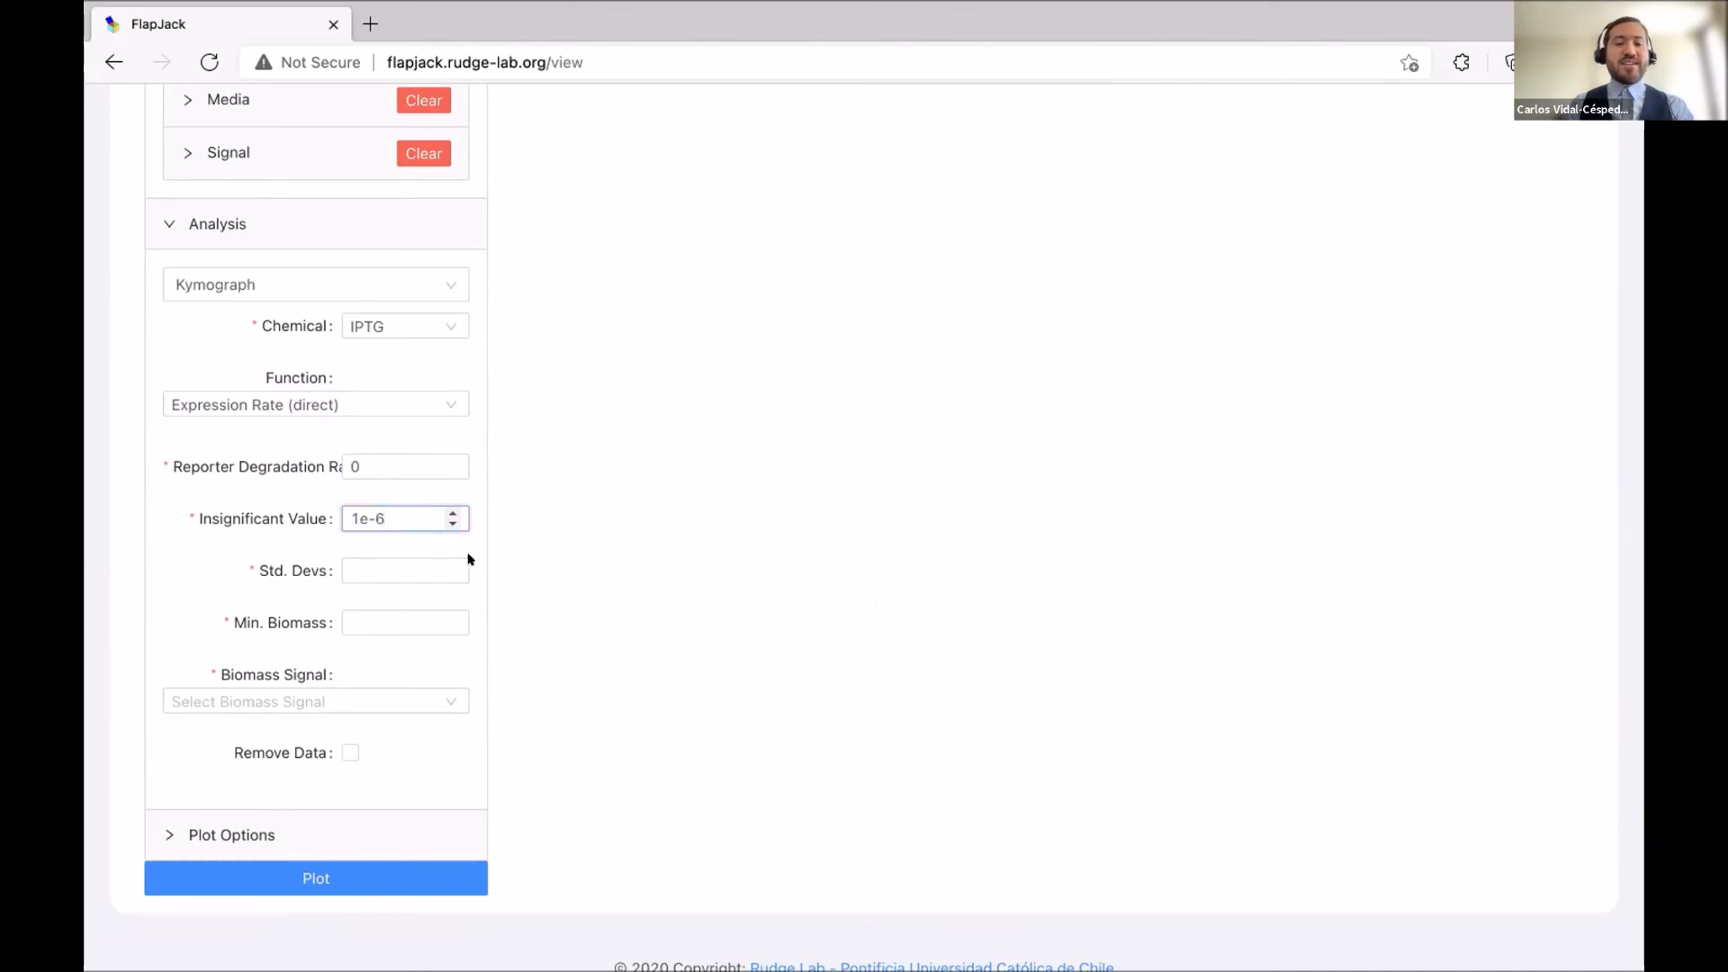
left_click(402, 569)
type("2")
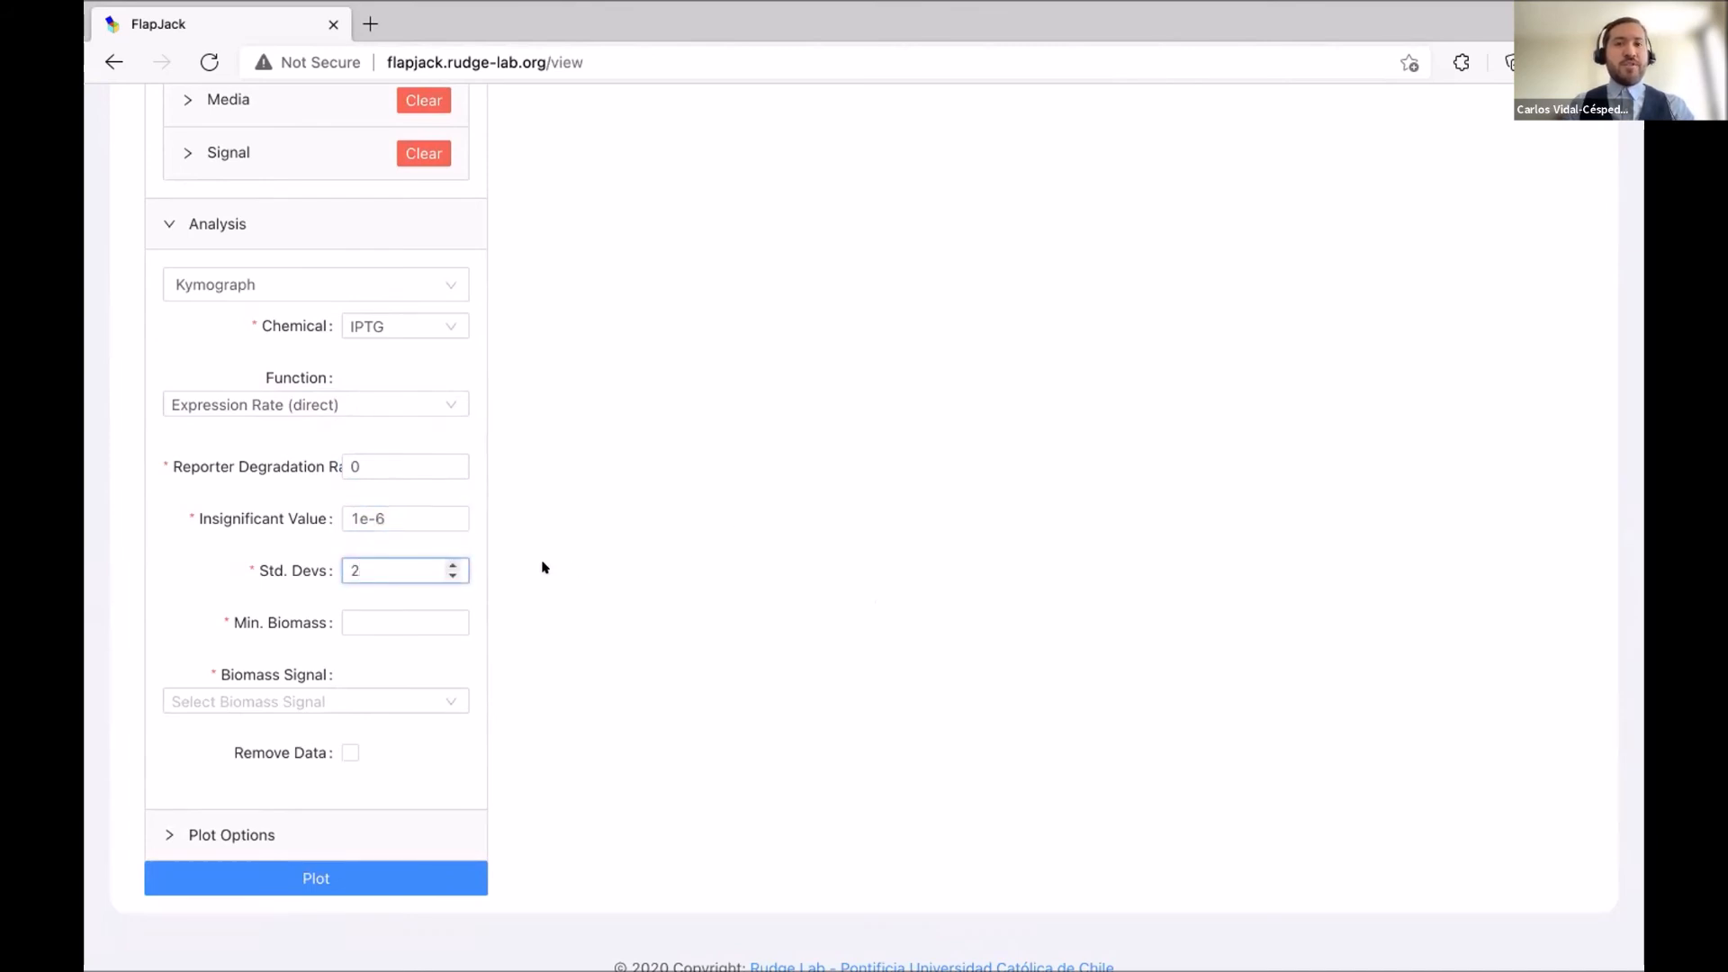
Set minimum biomass to 0.05 and use OD as the biomass signal.
left_click(407, 616)
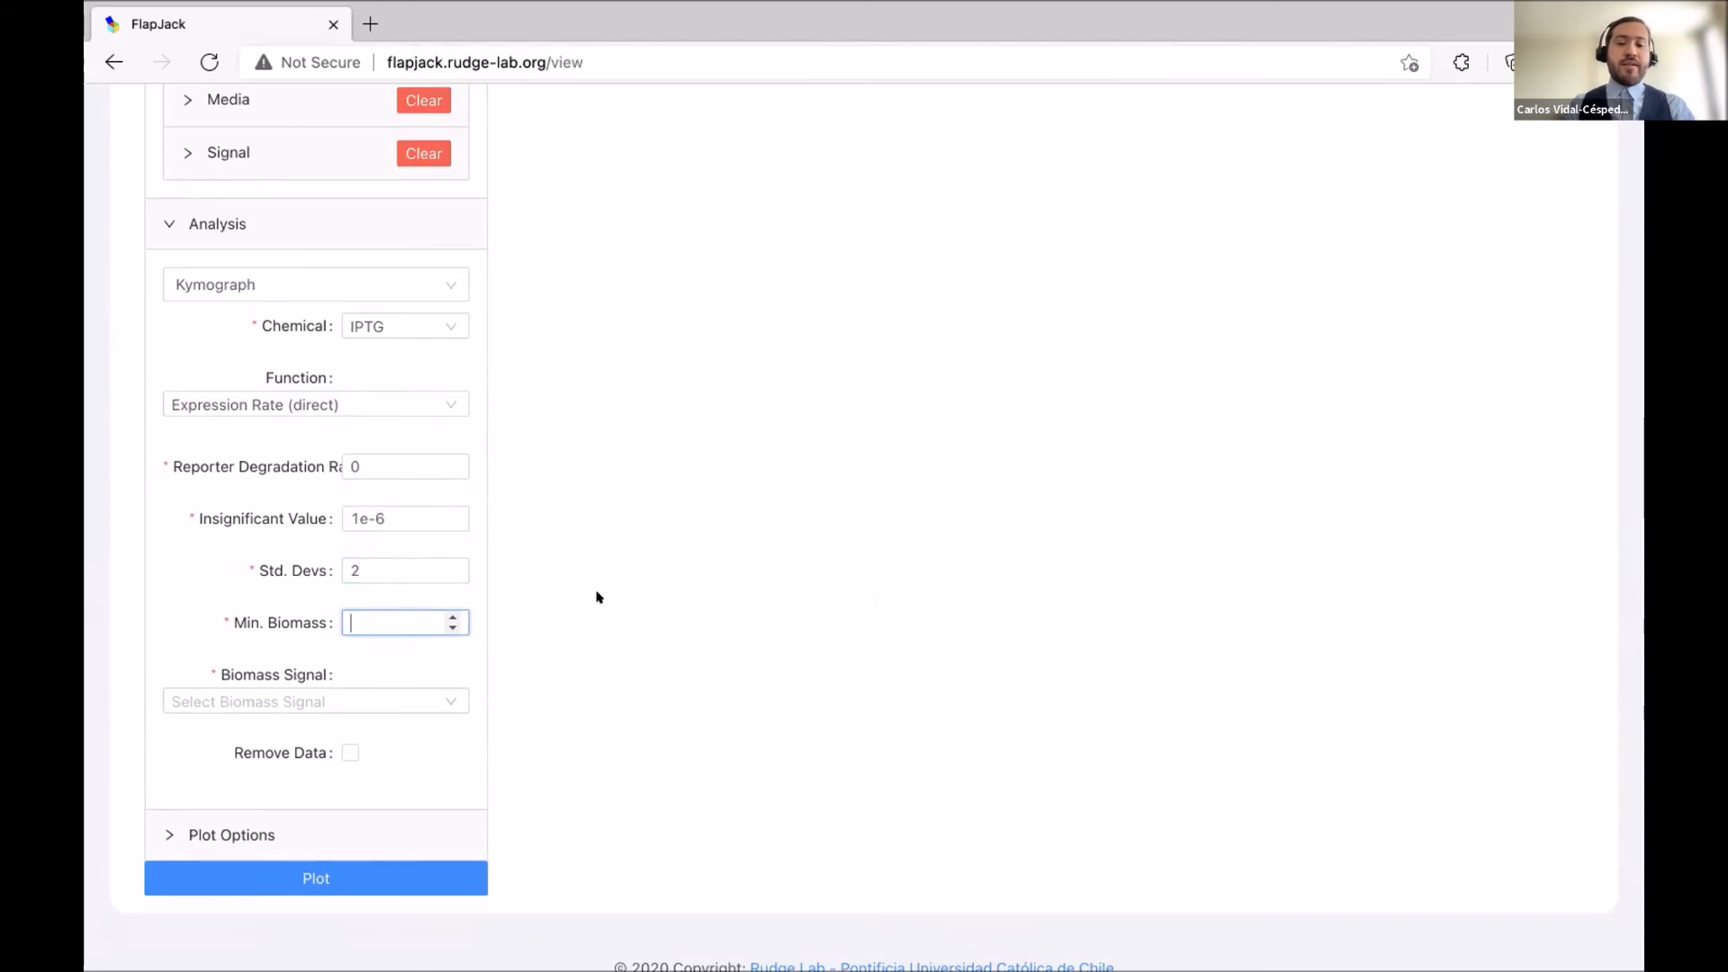
type("0.0")
type("5")
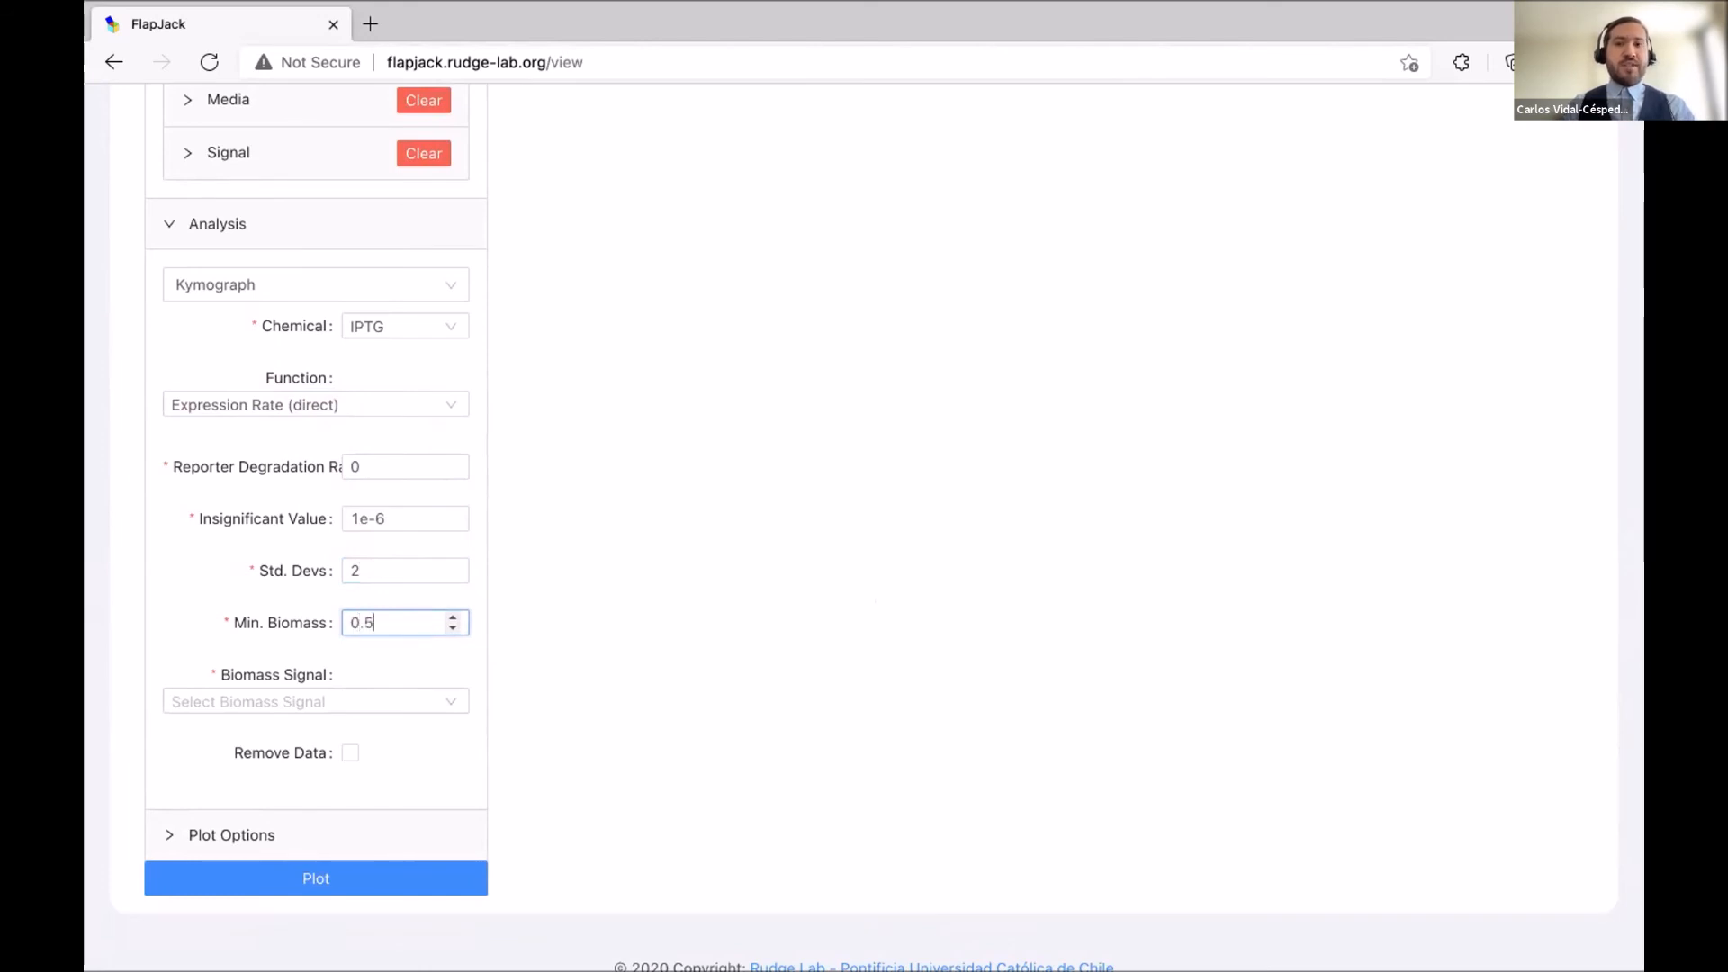
key("BackSpace")
type("05")
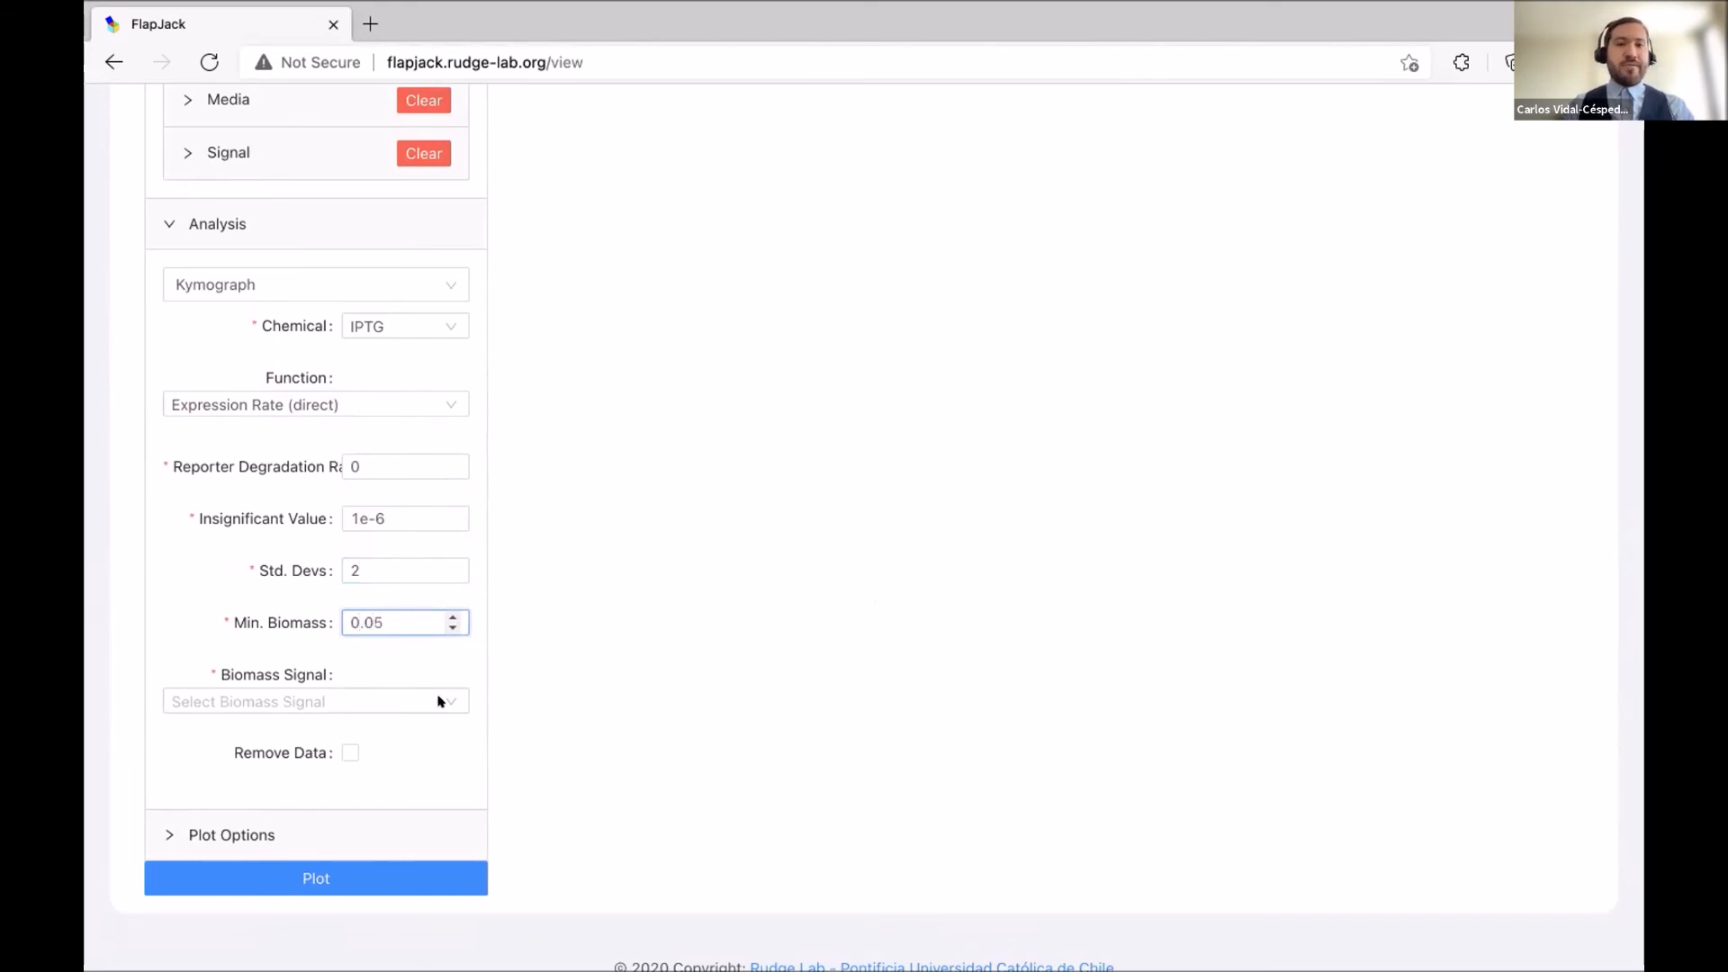
left_click(265, 700)
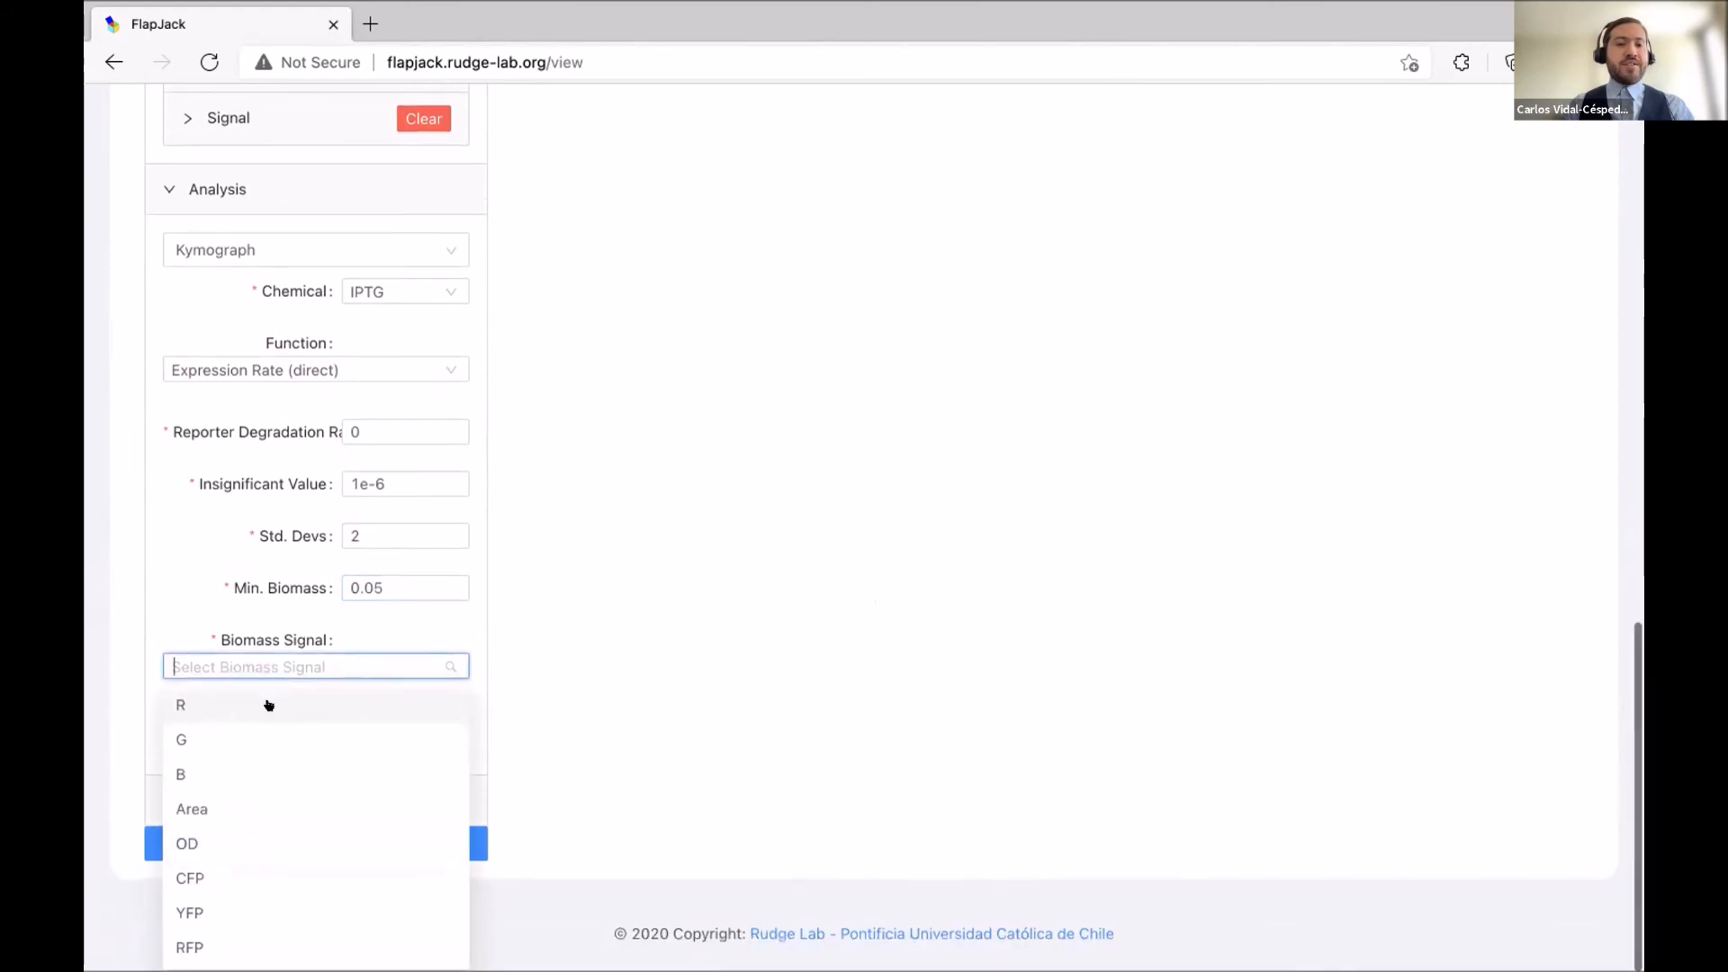
left_click(204, 845)
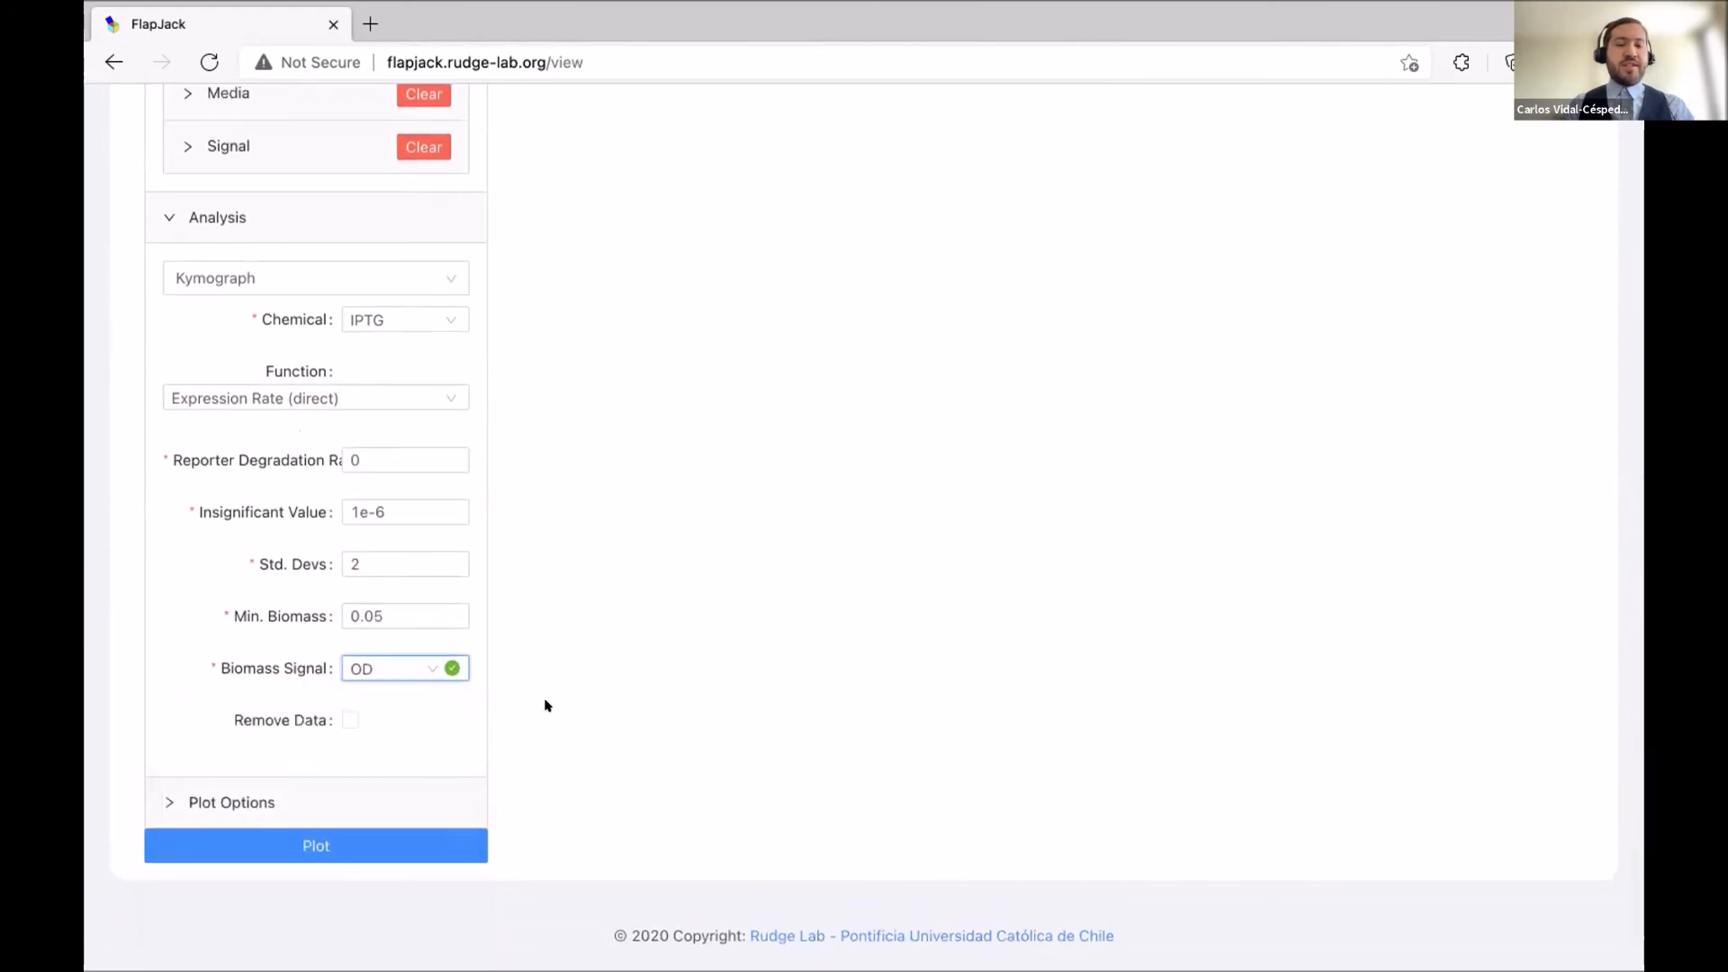
left_click(378, 785)
Scroll past the Kymograph plot options and request the plot for the configured query.
scroll(476, 683, "down", 1)
scroll(484, 671, "down", 2)
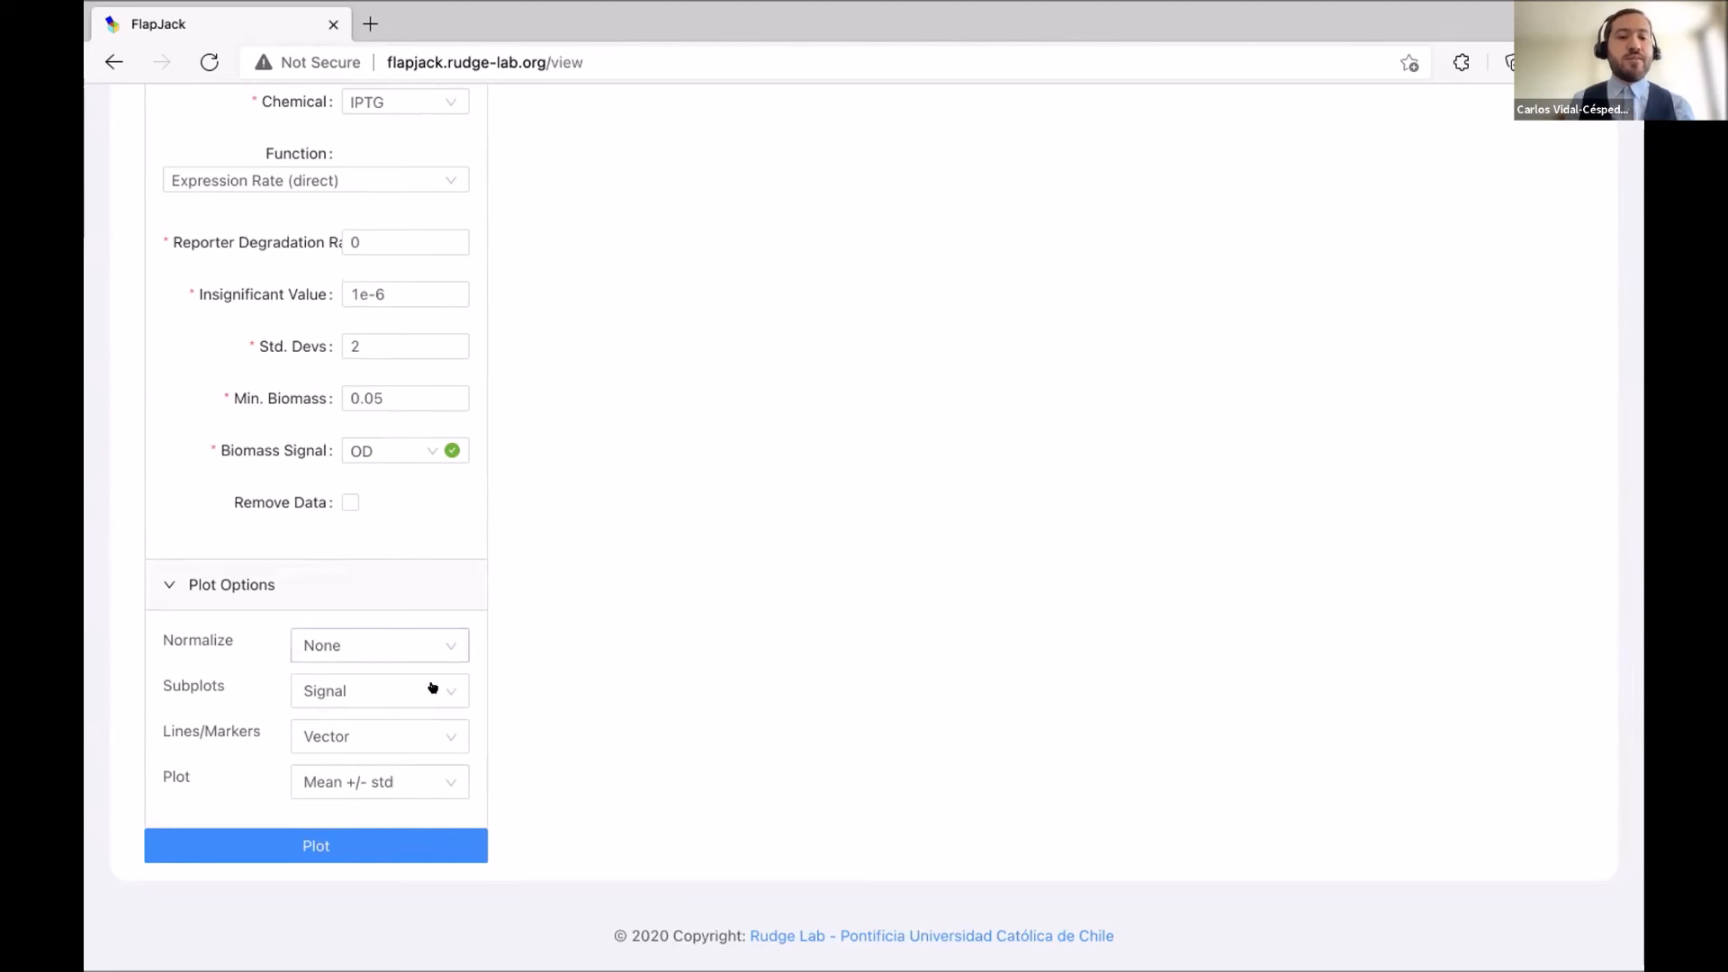
left_click(407, 850)
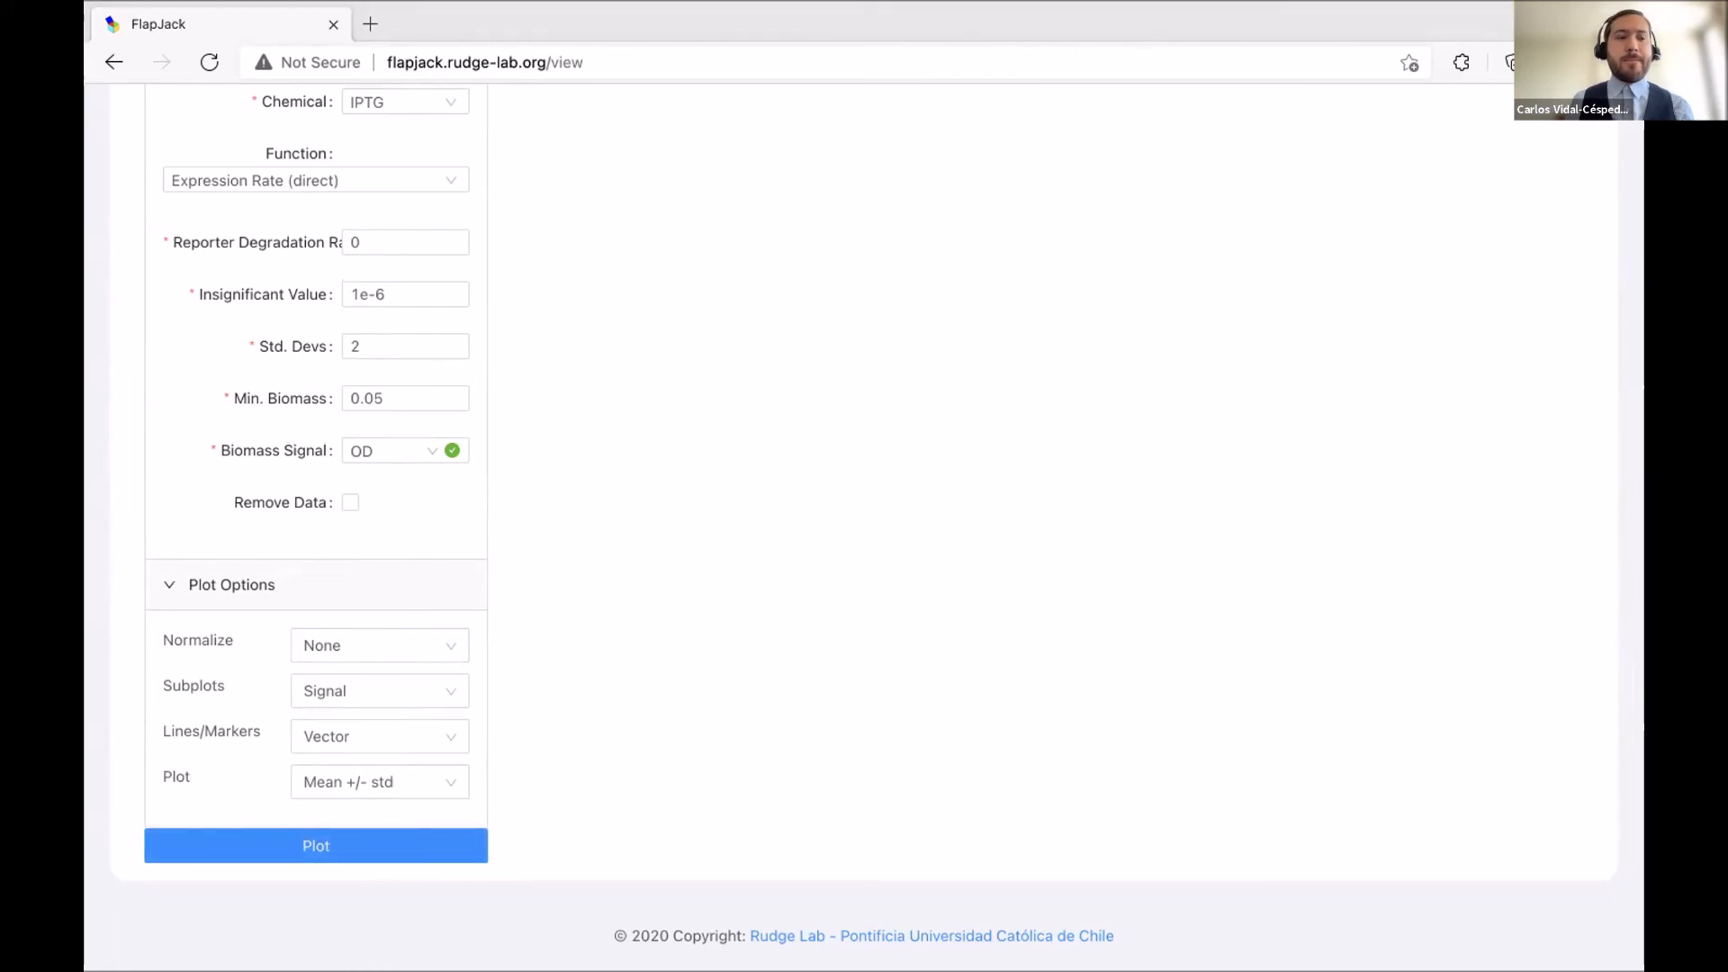
Scroll up to view the CFP, OD and YFP kymograph heatmaps of IPTG against time.
scroll(1166, 711, "up", 15)
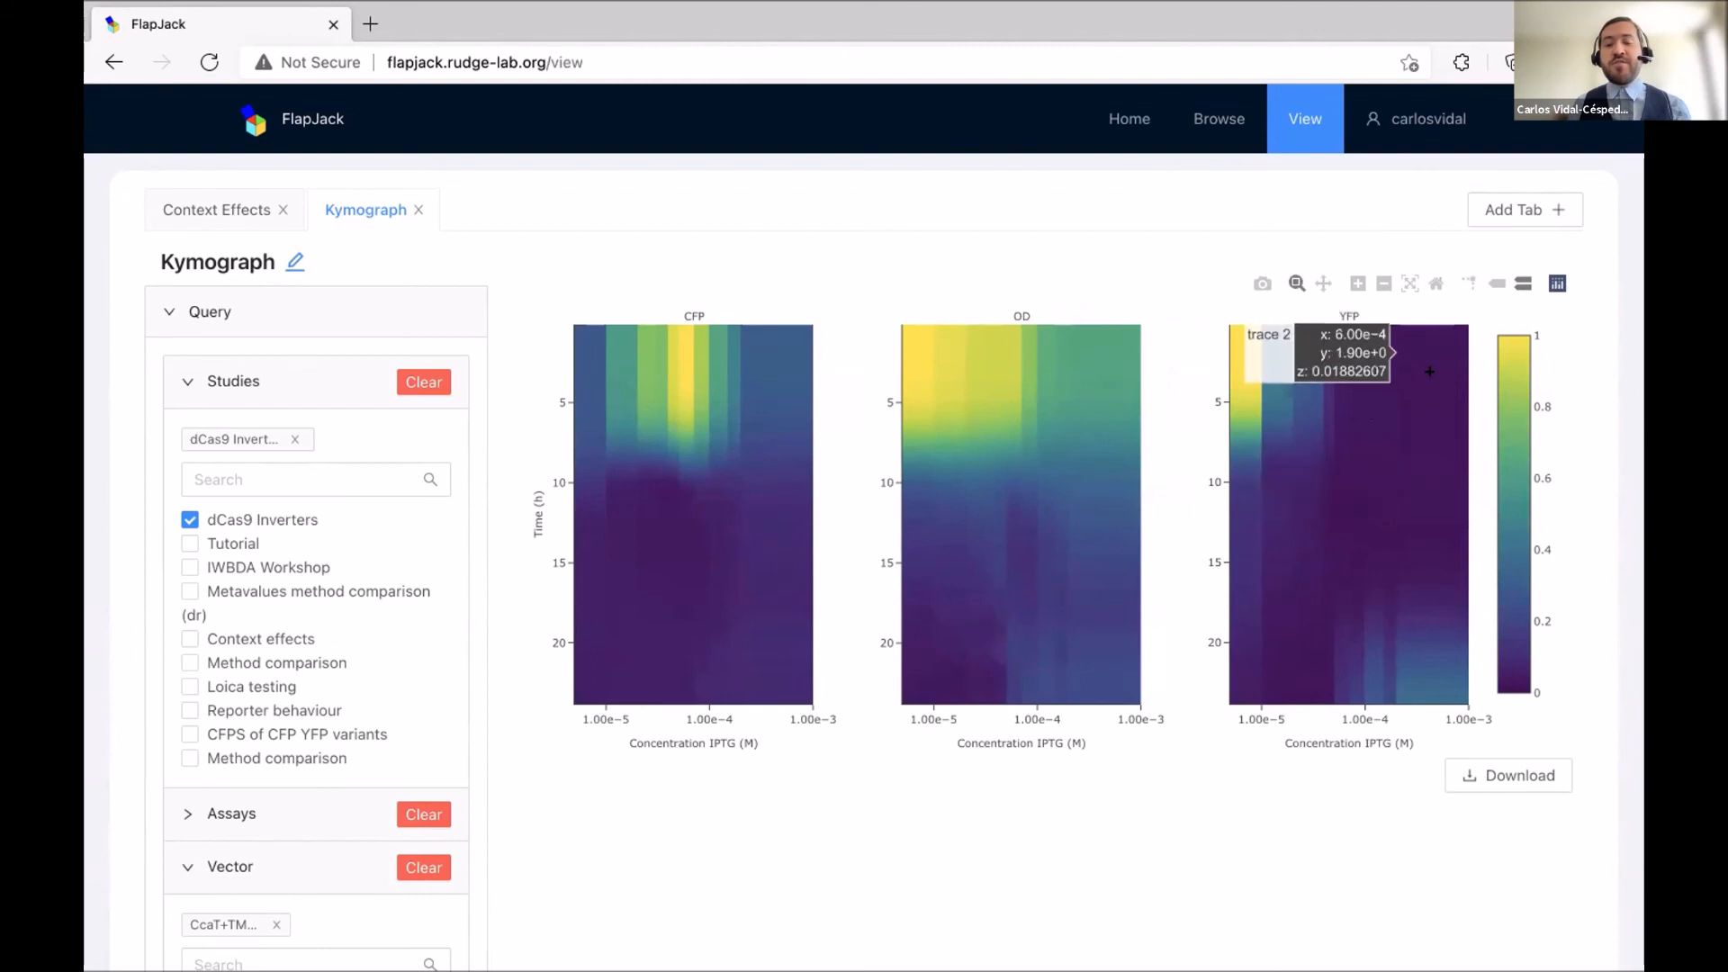
mouse_move(1484, 779)
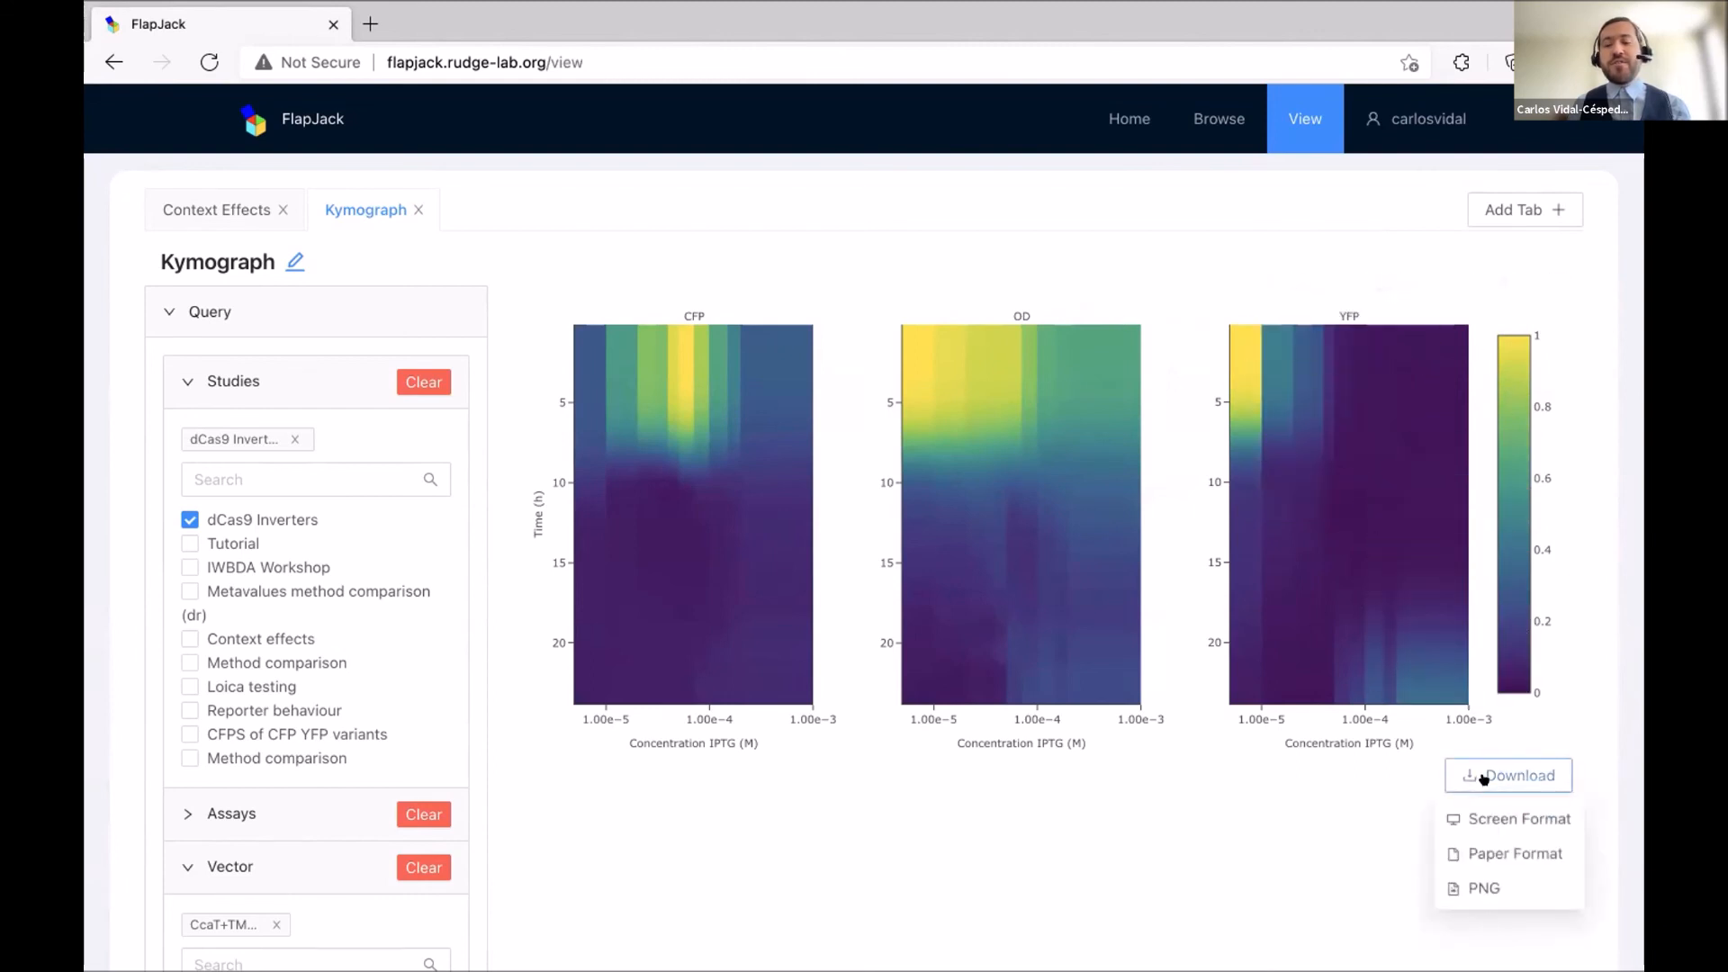
scroll(1214, 809, "down", 1)
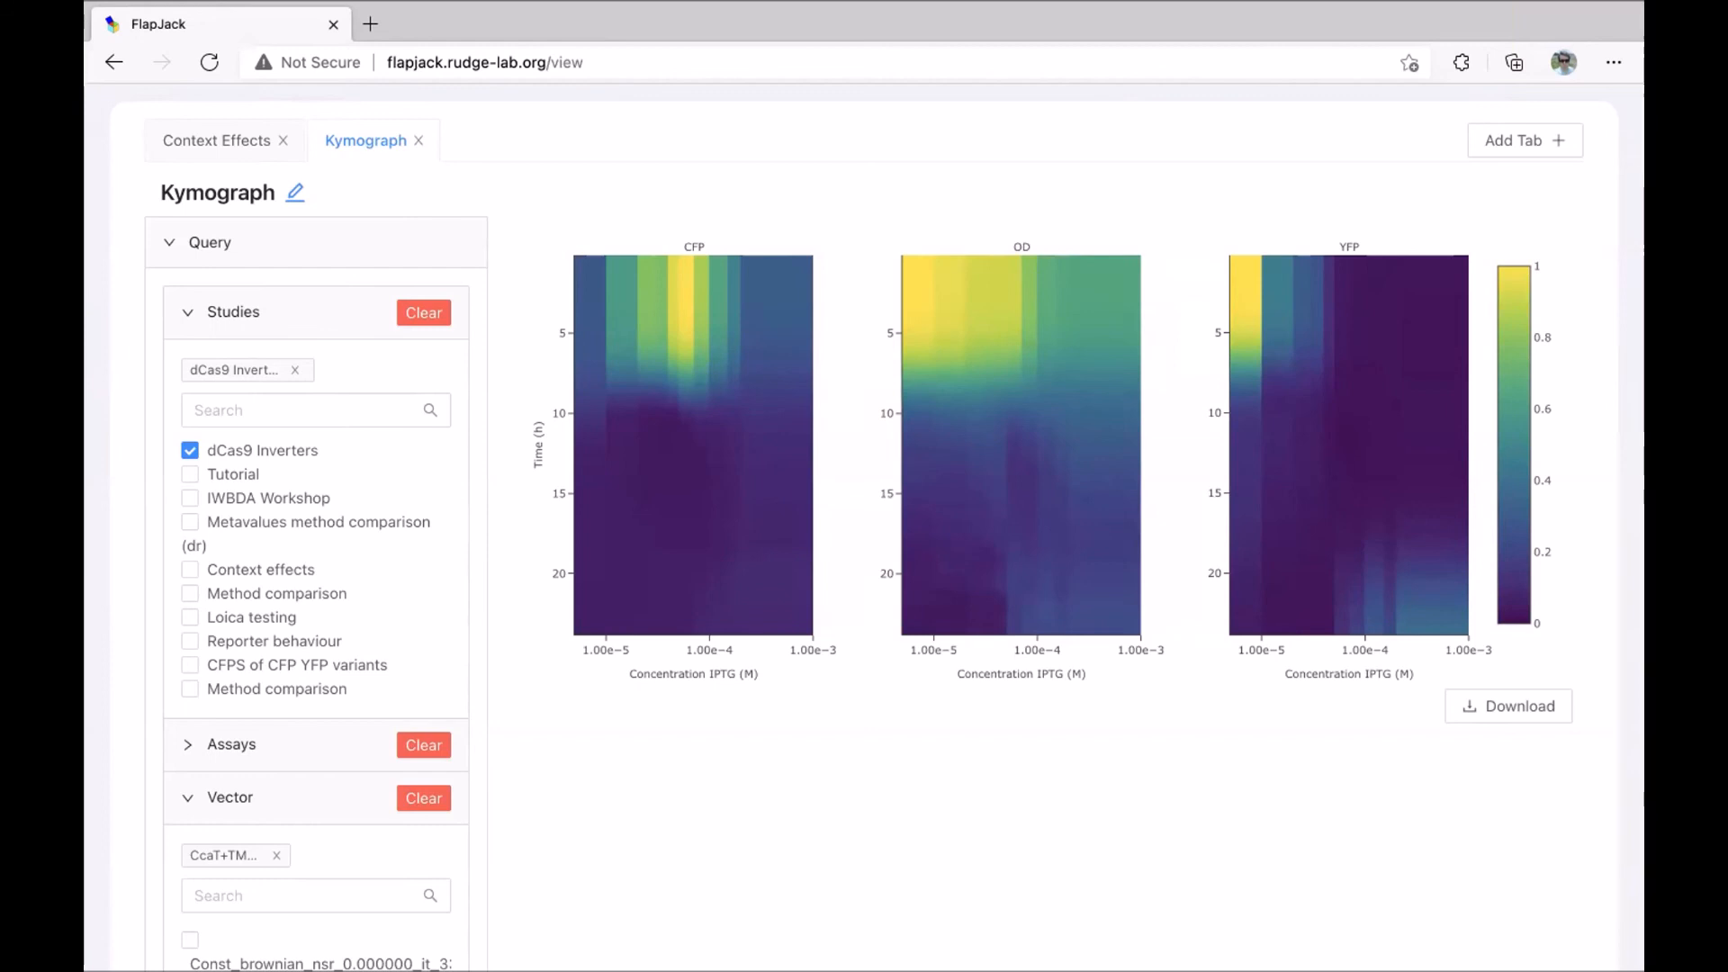
scroll(1031, 456, "up", 2)
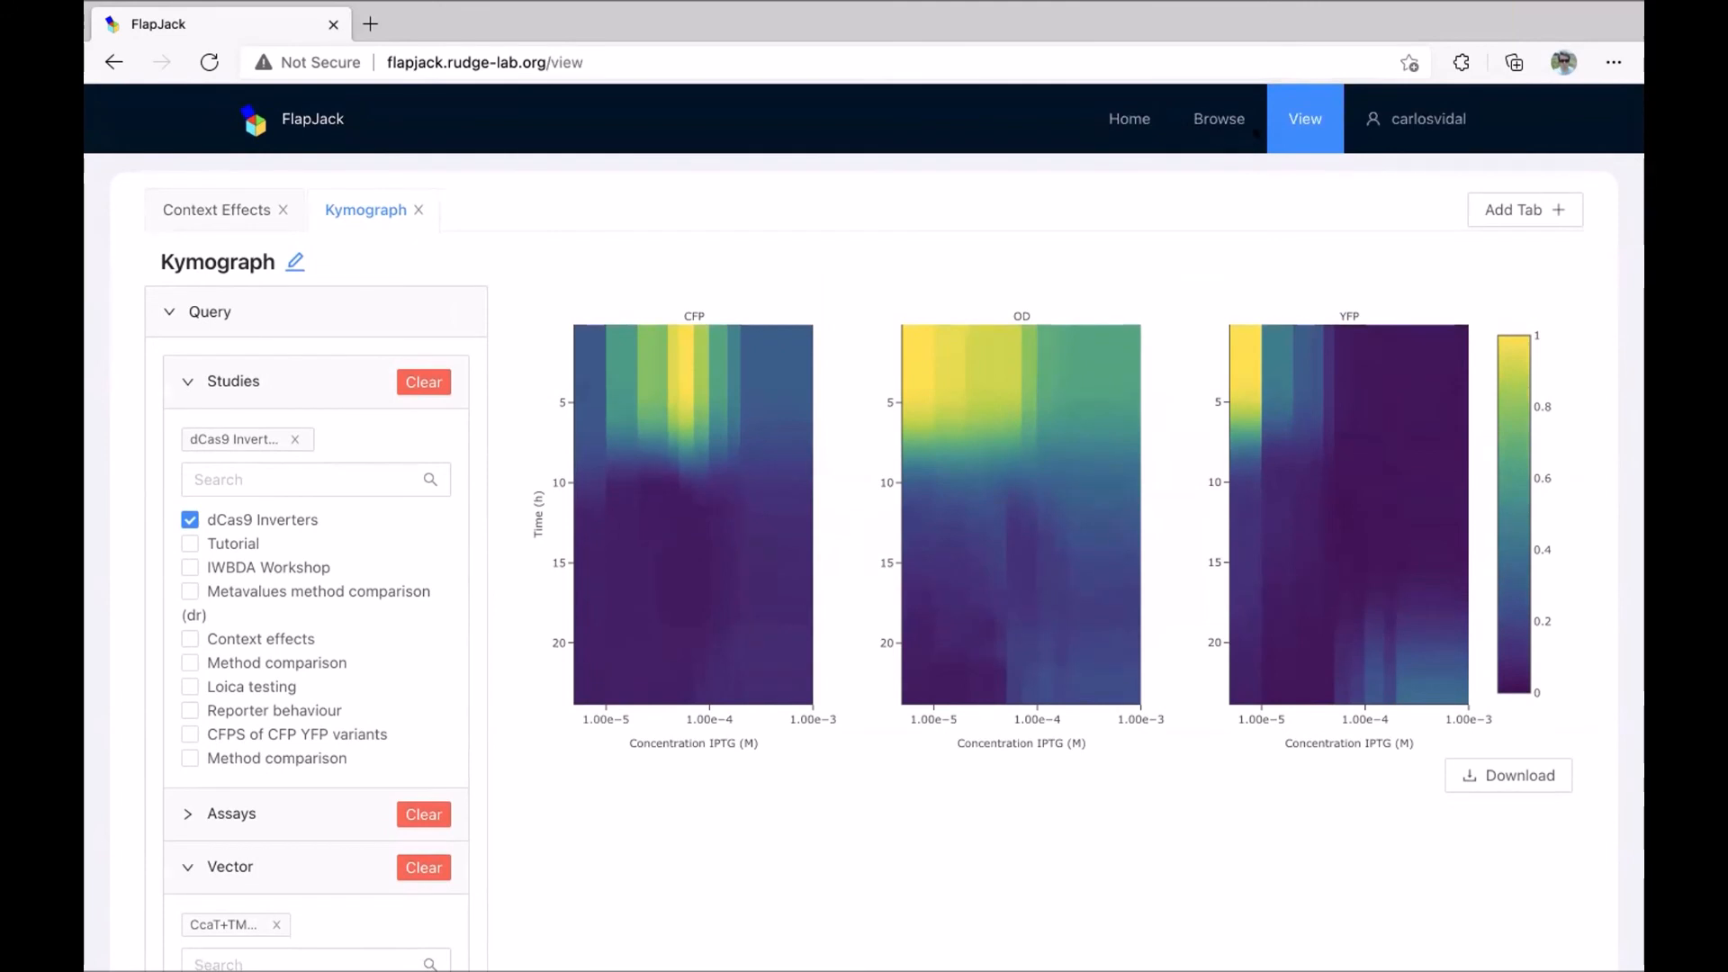
Go to the upload page and choose the existing IWBDA Workshop study.
mouse_move(1402, 117)
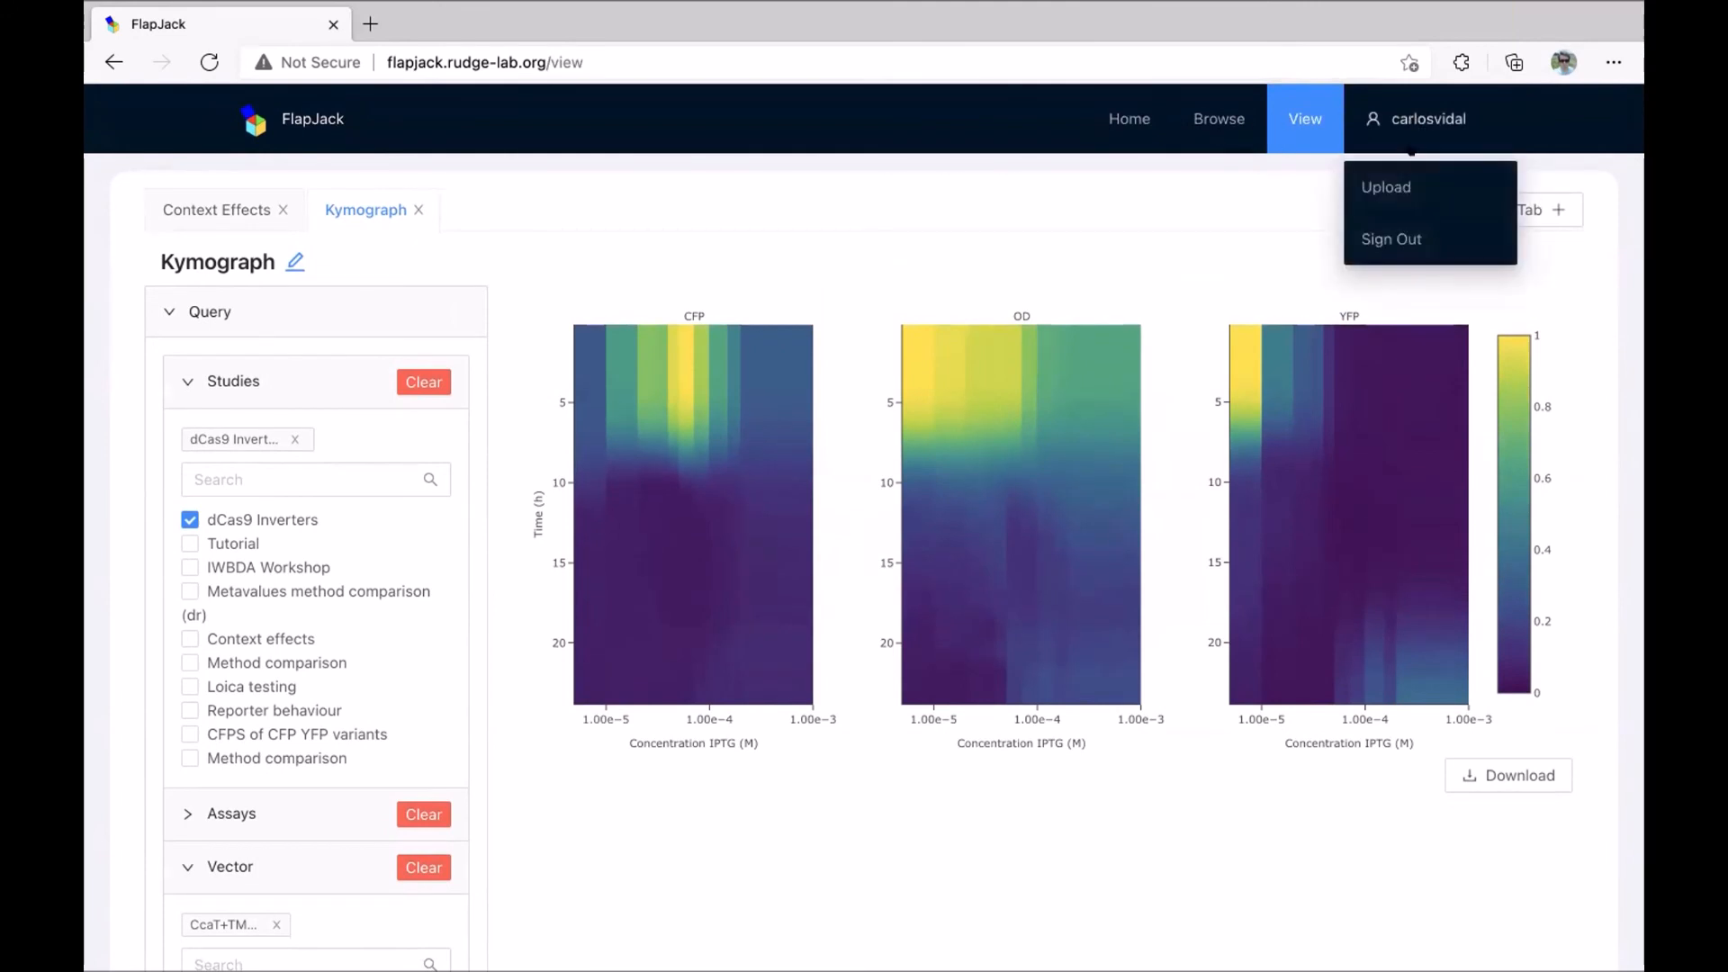
left_click(1397, 184)
left_click(976, 375)
left_click(1102, 222)
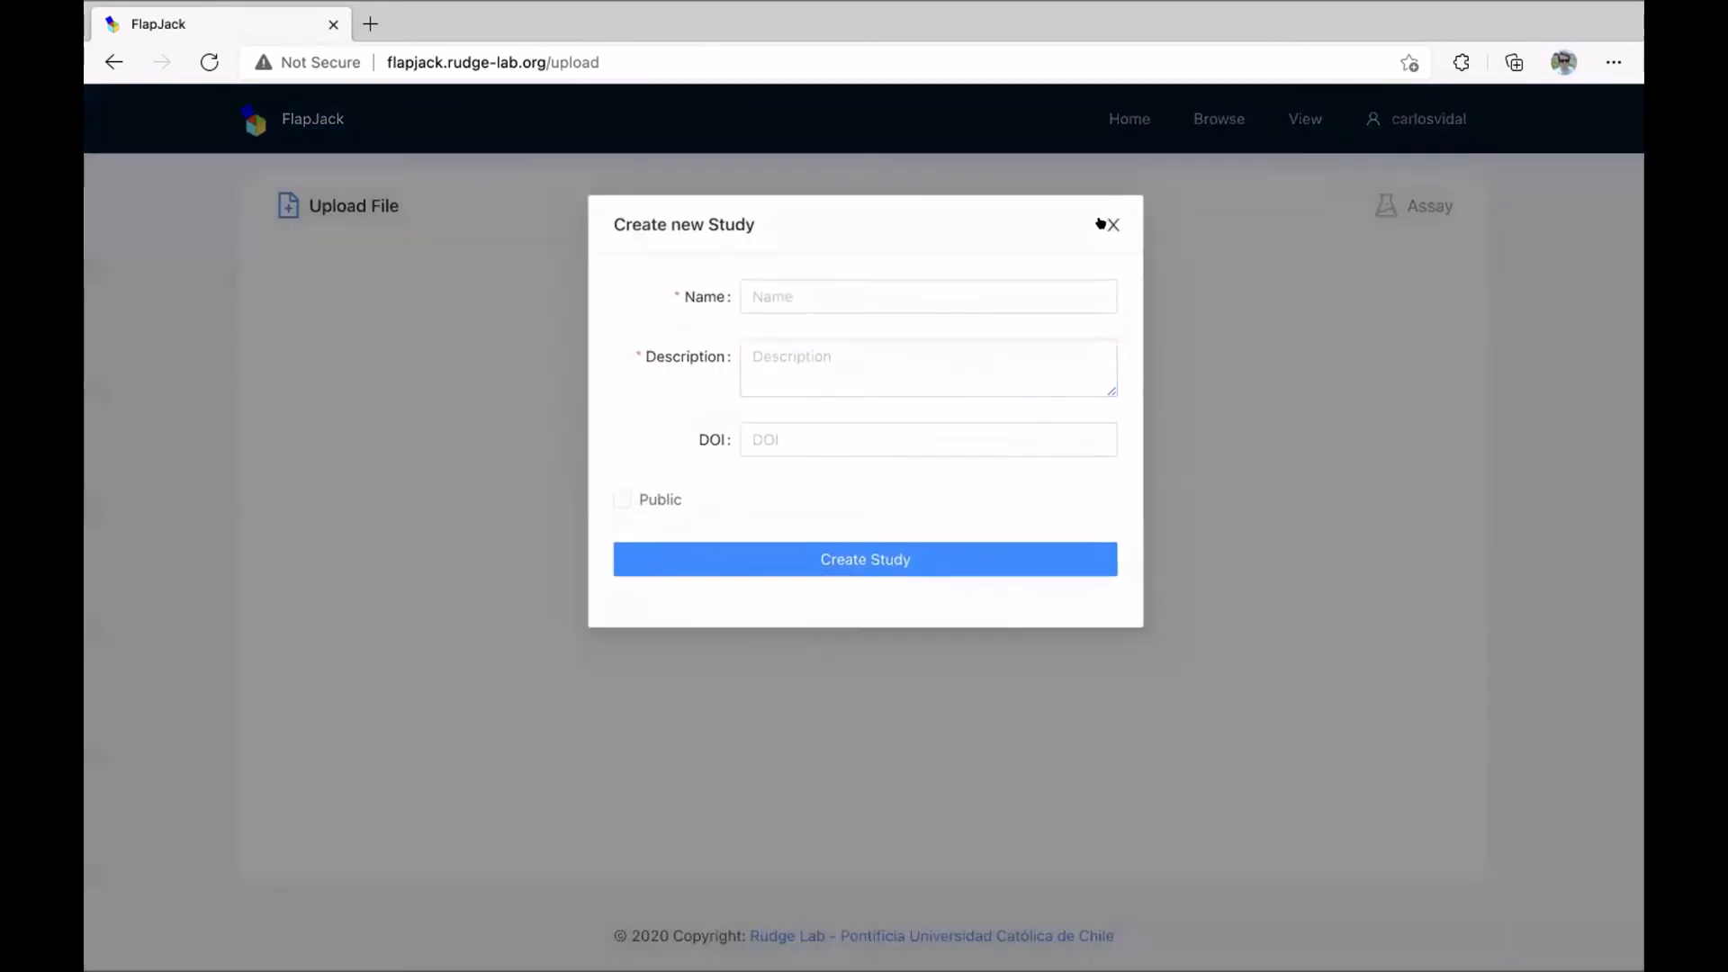
left_click(987, 303)
type("Test")
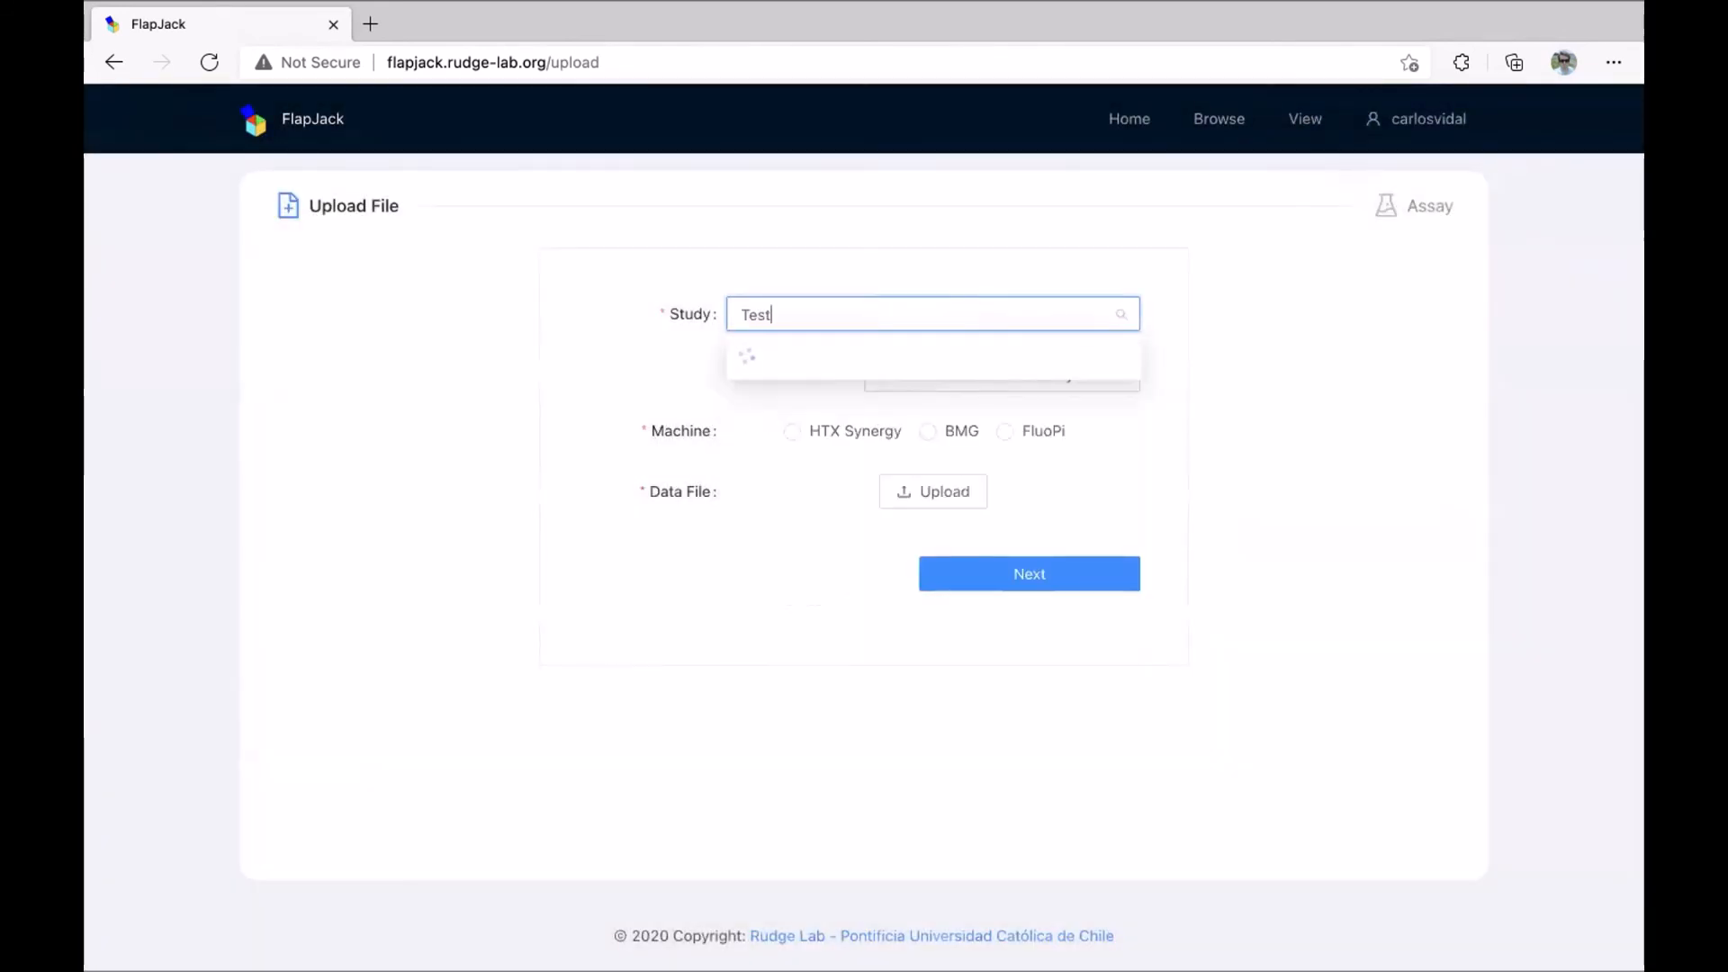
left_click(1206, 300)
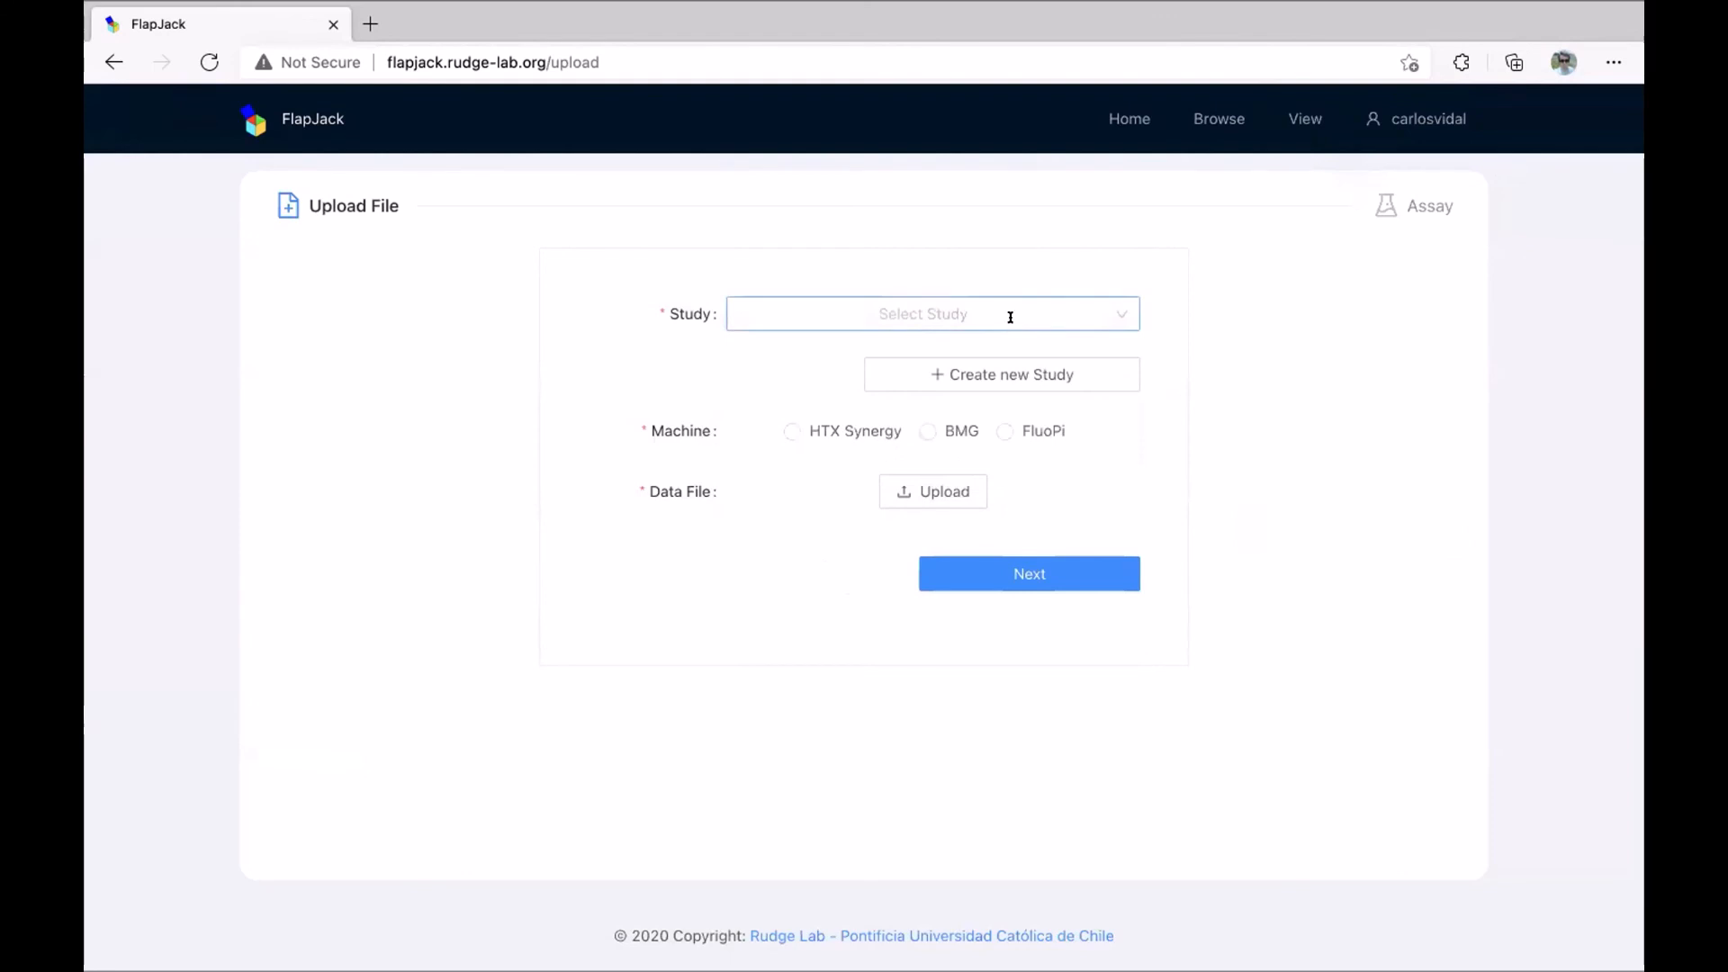
left_click(1008, 317)
left_click(897, 418)
Select HTX Synergy as the machine, attach IWBDA Edited File.xlsx, and continue.
left_click(792, 431)
left_click(910, 484)
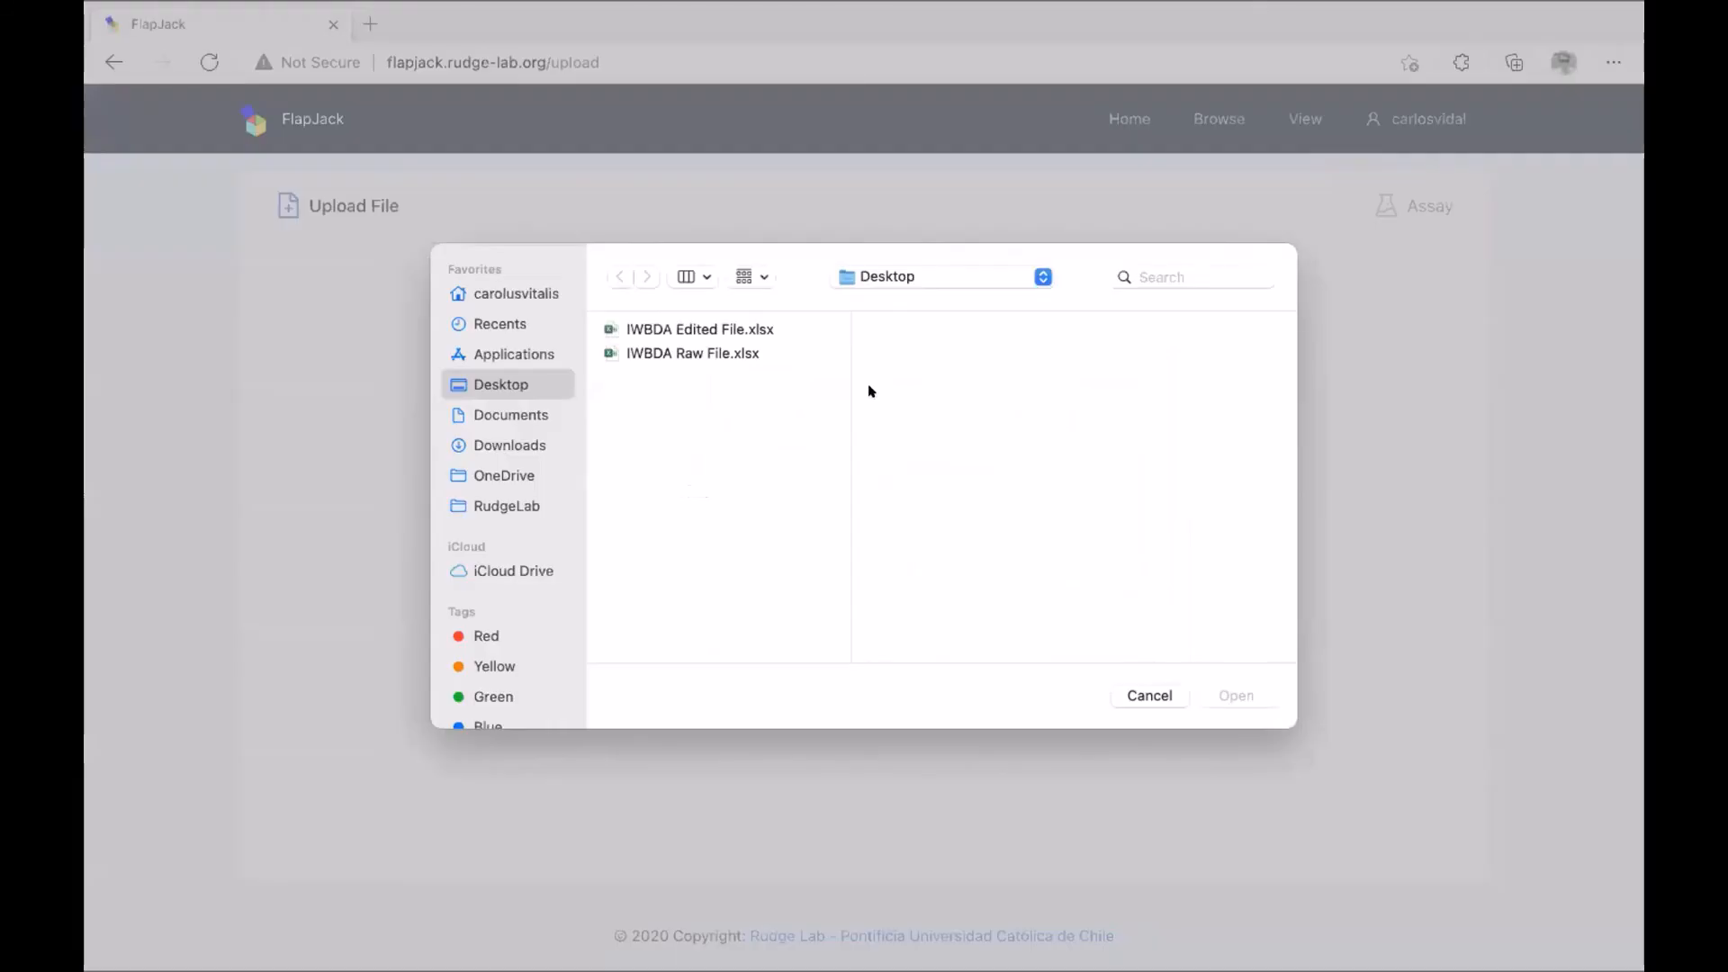
left_click(730, 329)
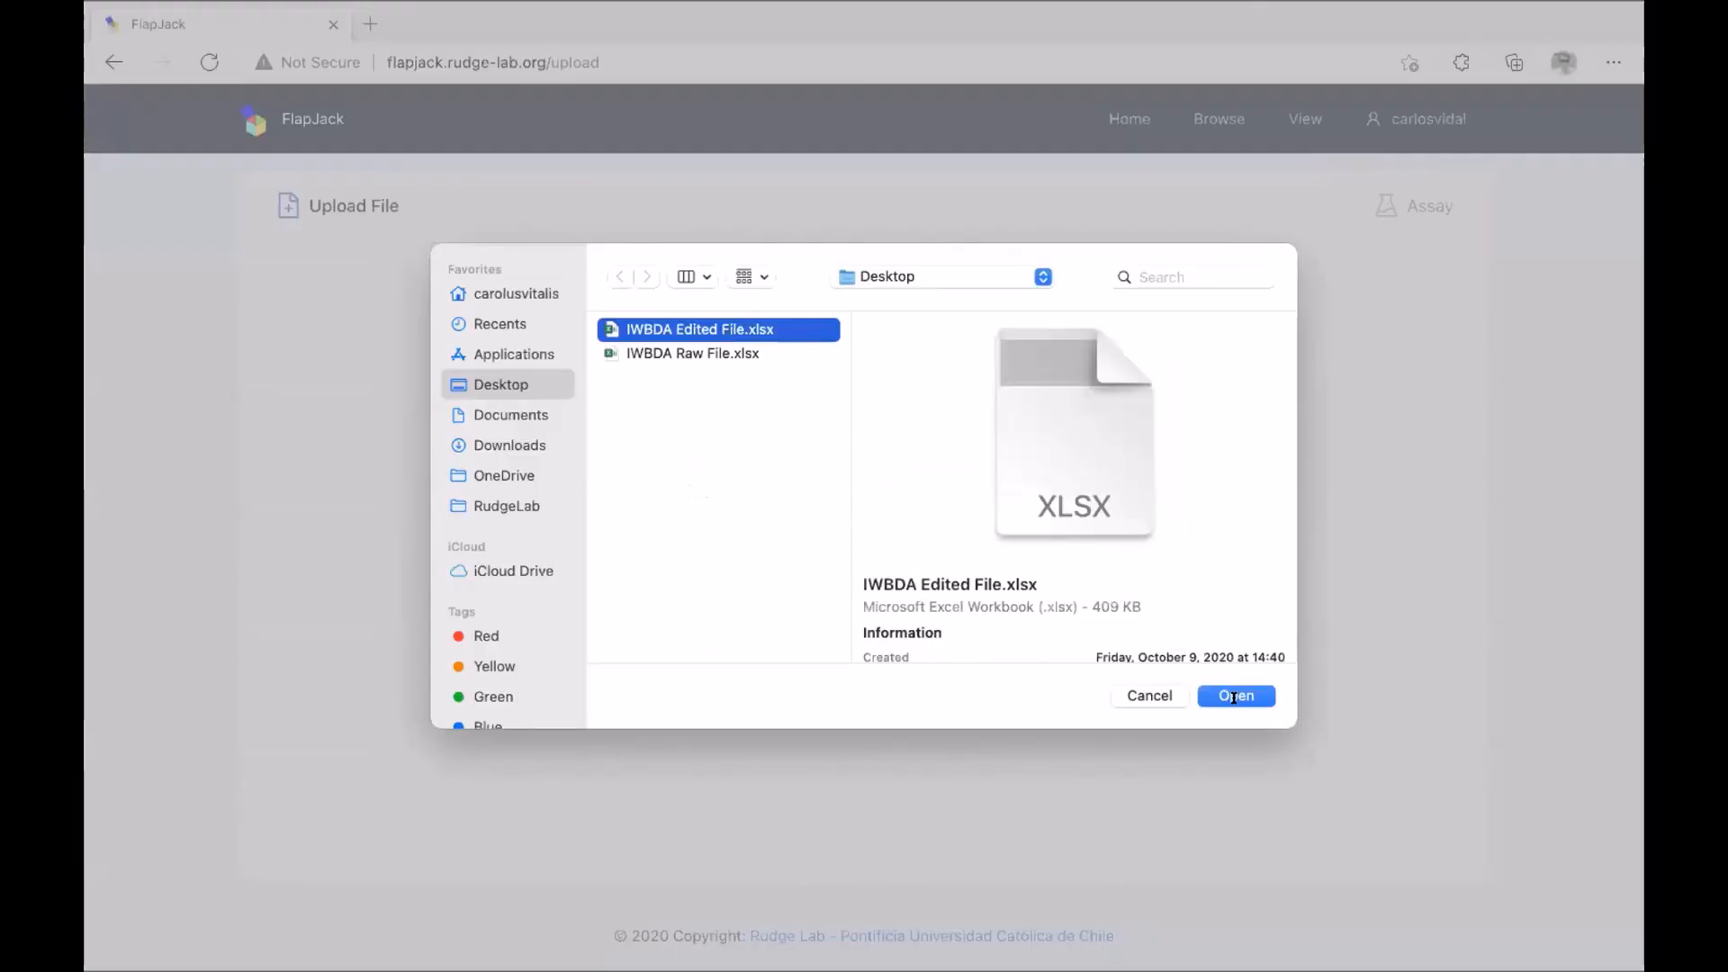
left_click(1233, 697)
left_click(1086, 640)
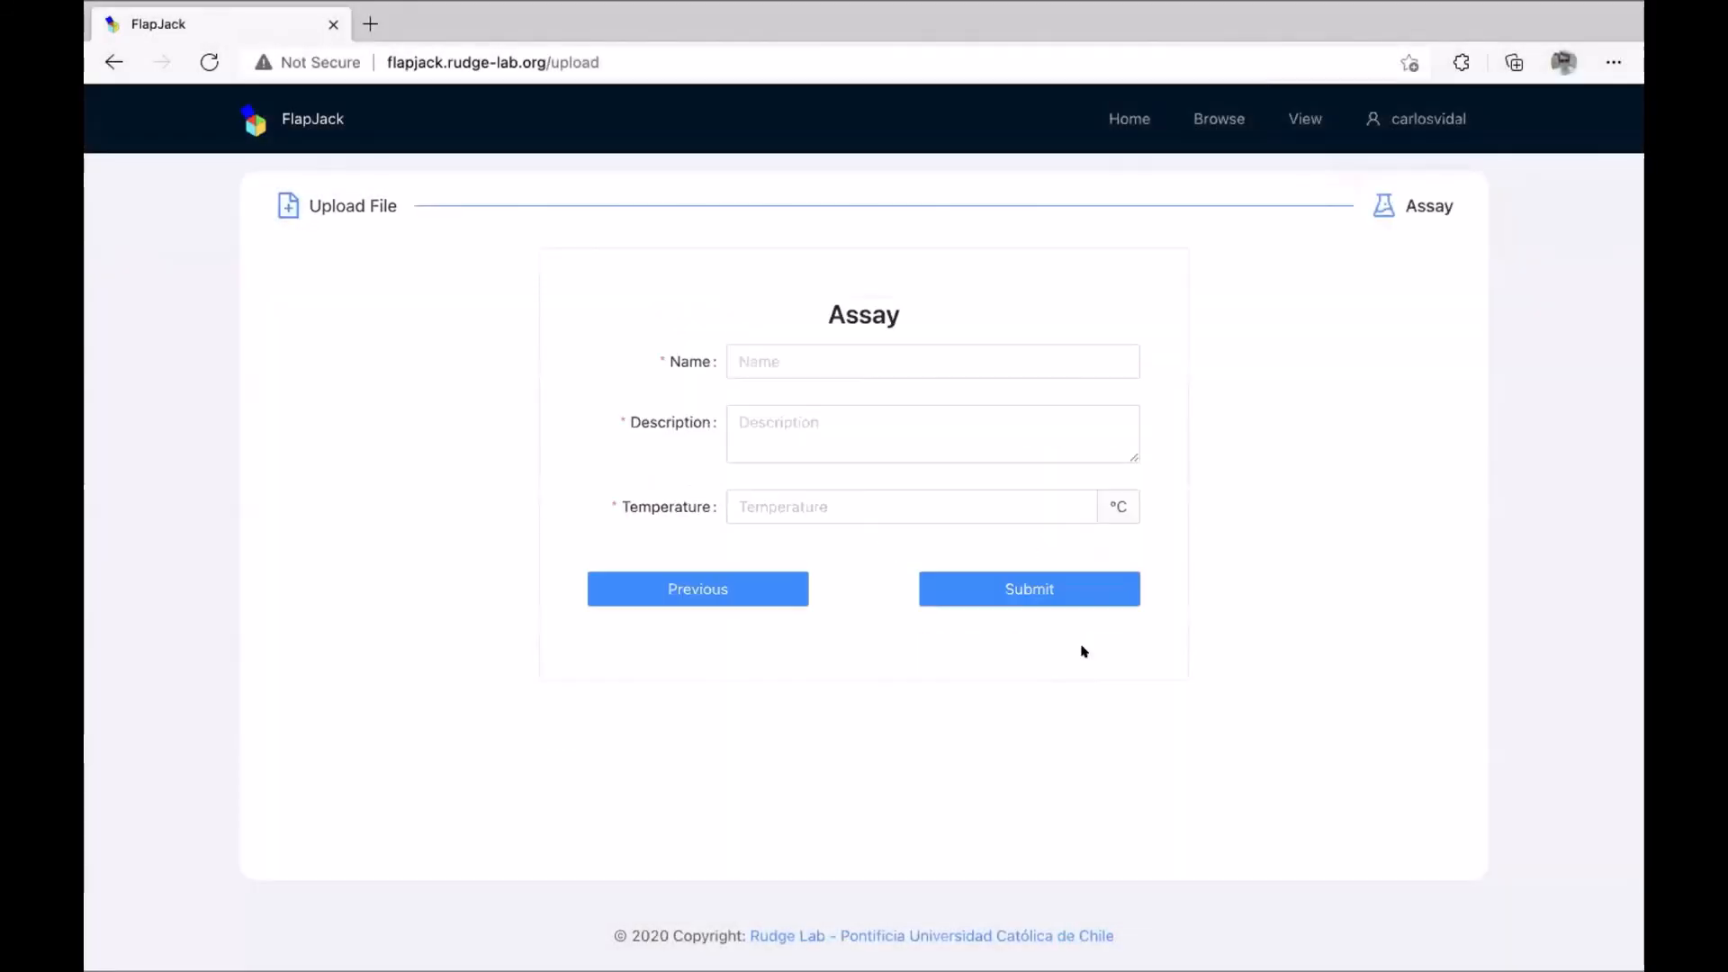
Submit an assay named 'Assay 2' with description '2' at 37 °C.
left_click(889, 360)
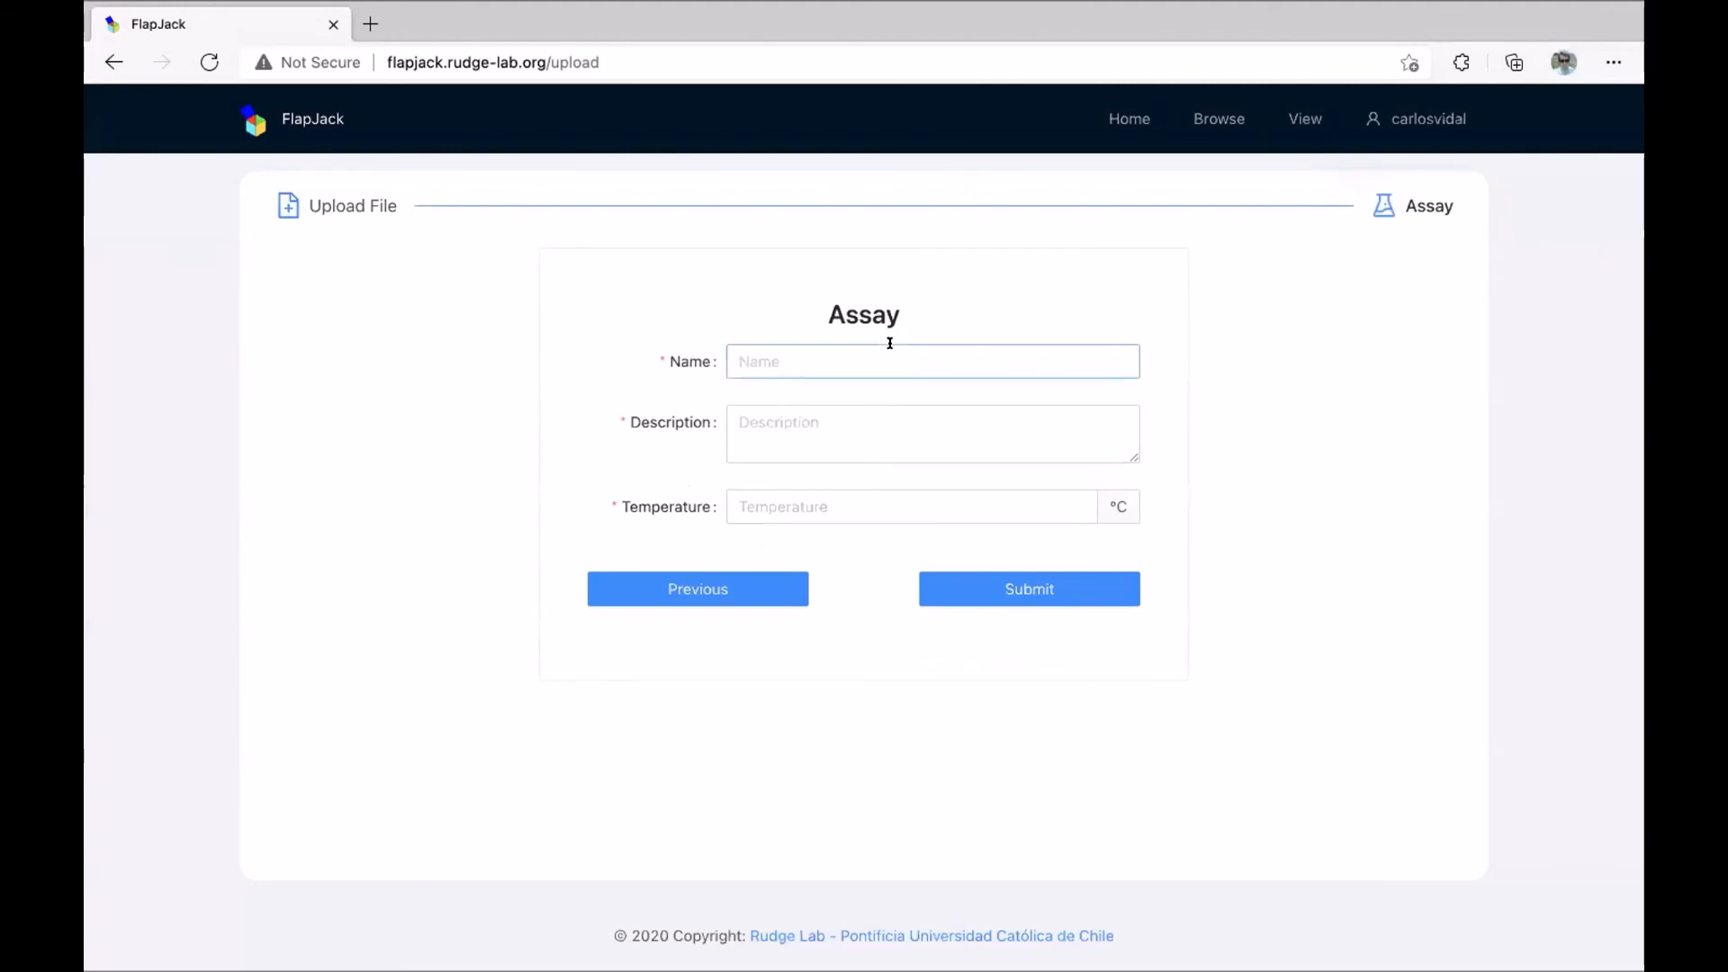
type("Assay")
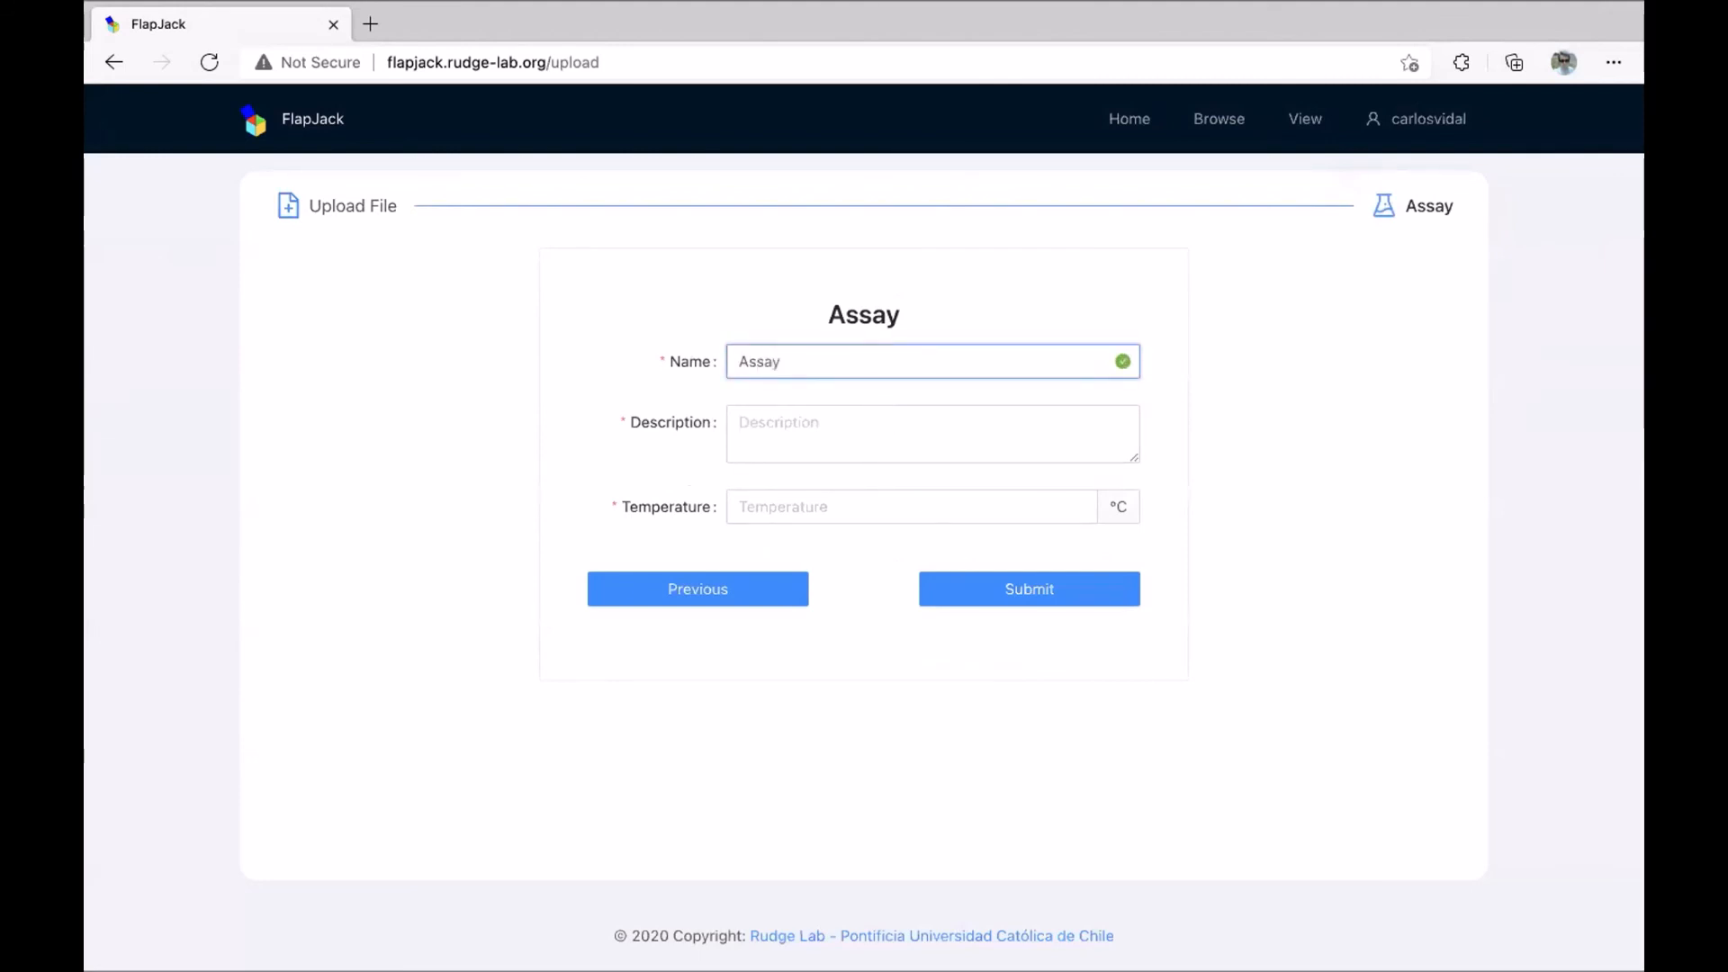
type(" 2")
left_click(888, 407)
type("!")
key("BackSpace")
type("2")
left_click(850, 497)
type("37")
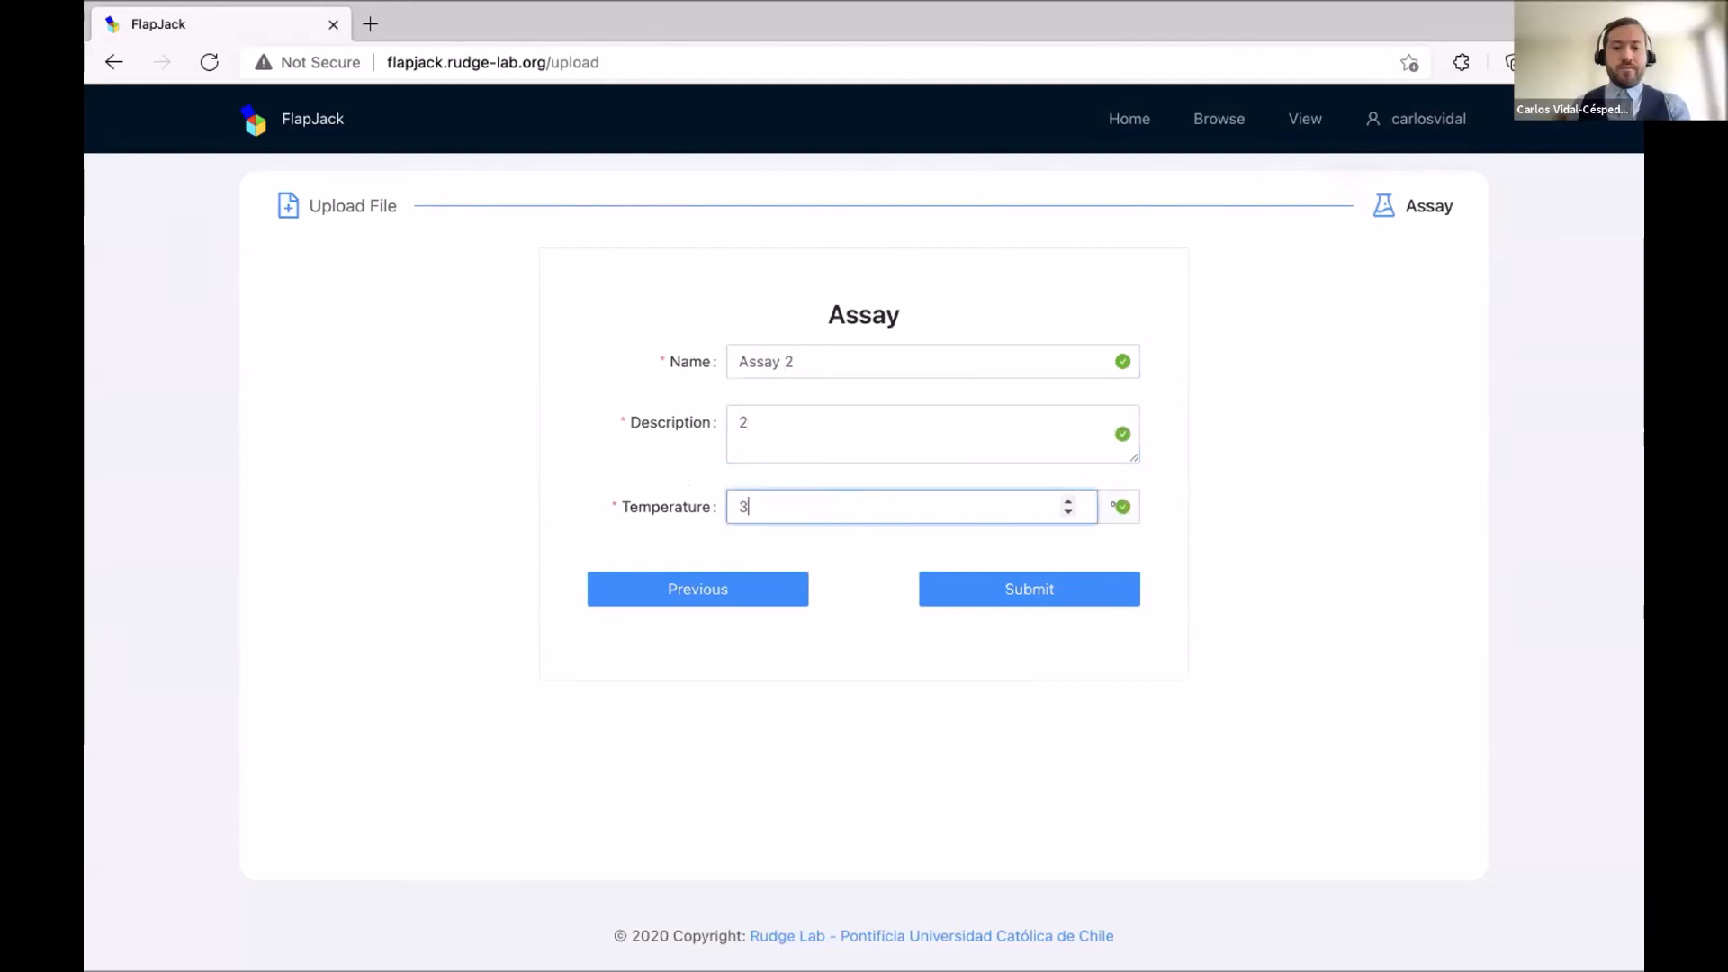
left_click(1025, 581)
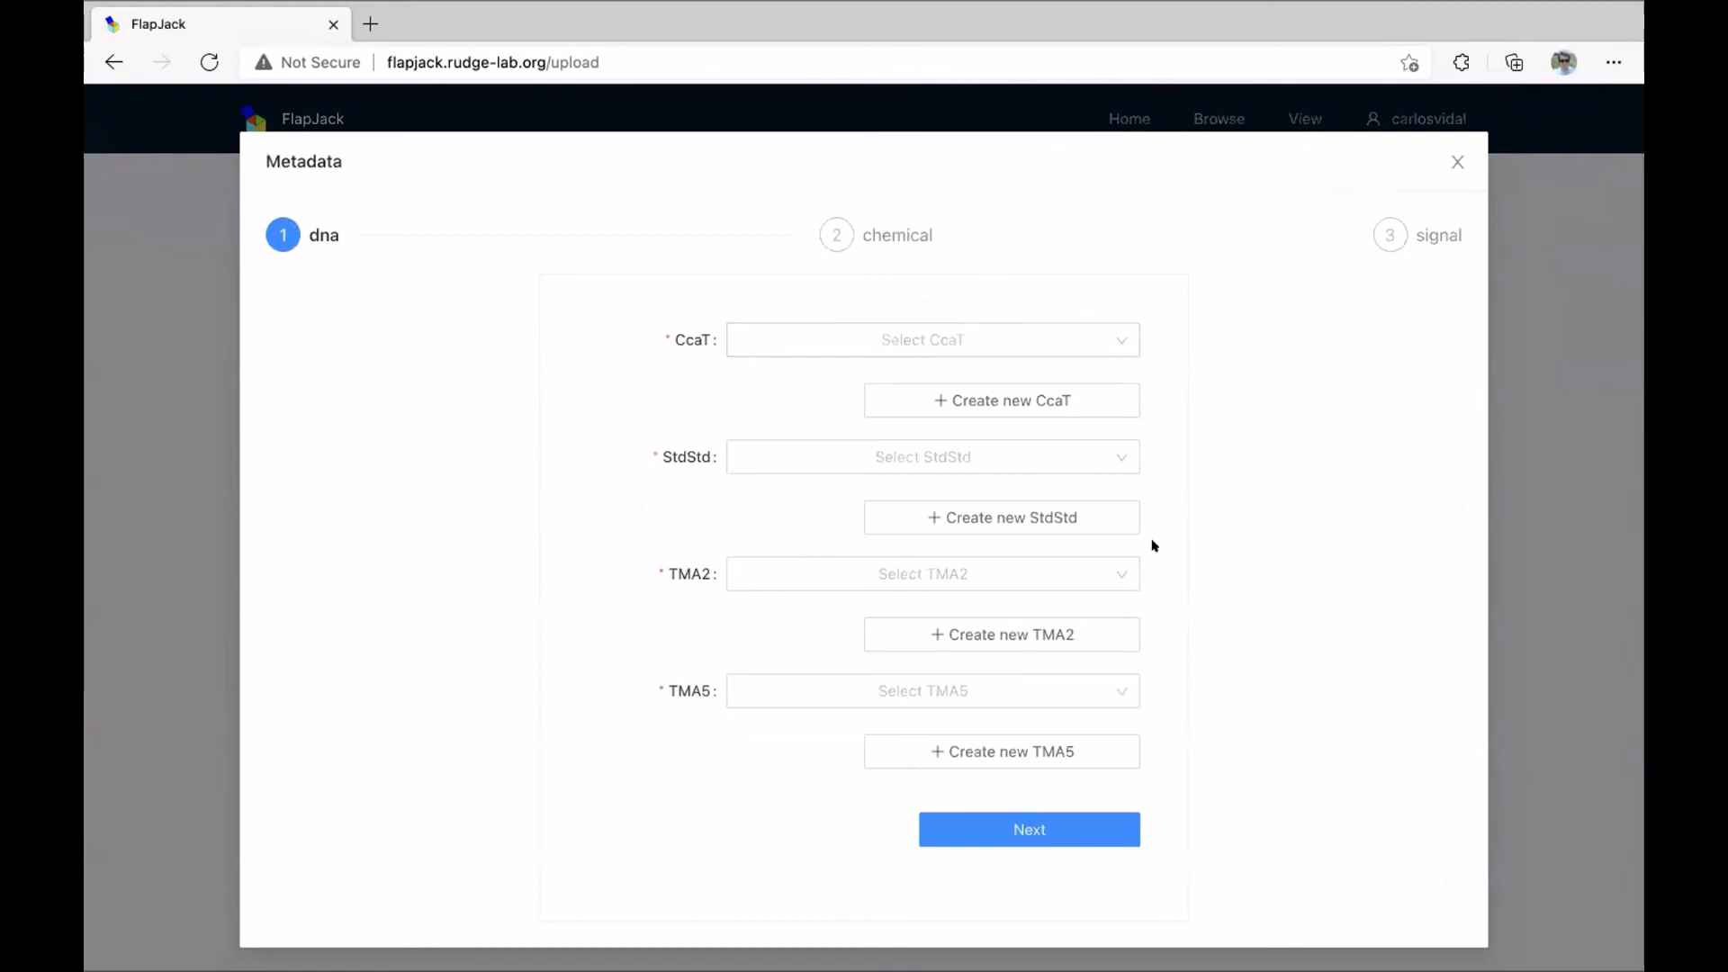
Assign CcaT, StdStd, TMA2 and TMA5 in the DNA metadata step.
left_click(1007, 331)
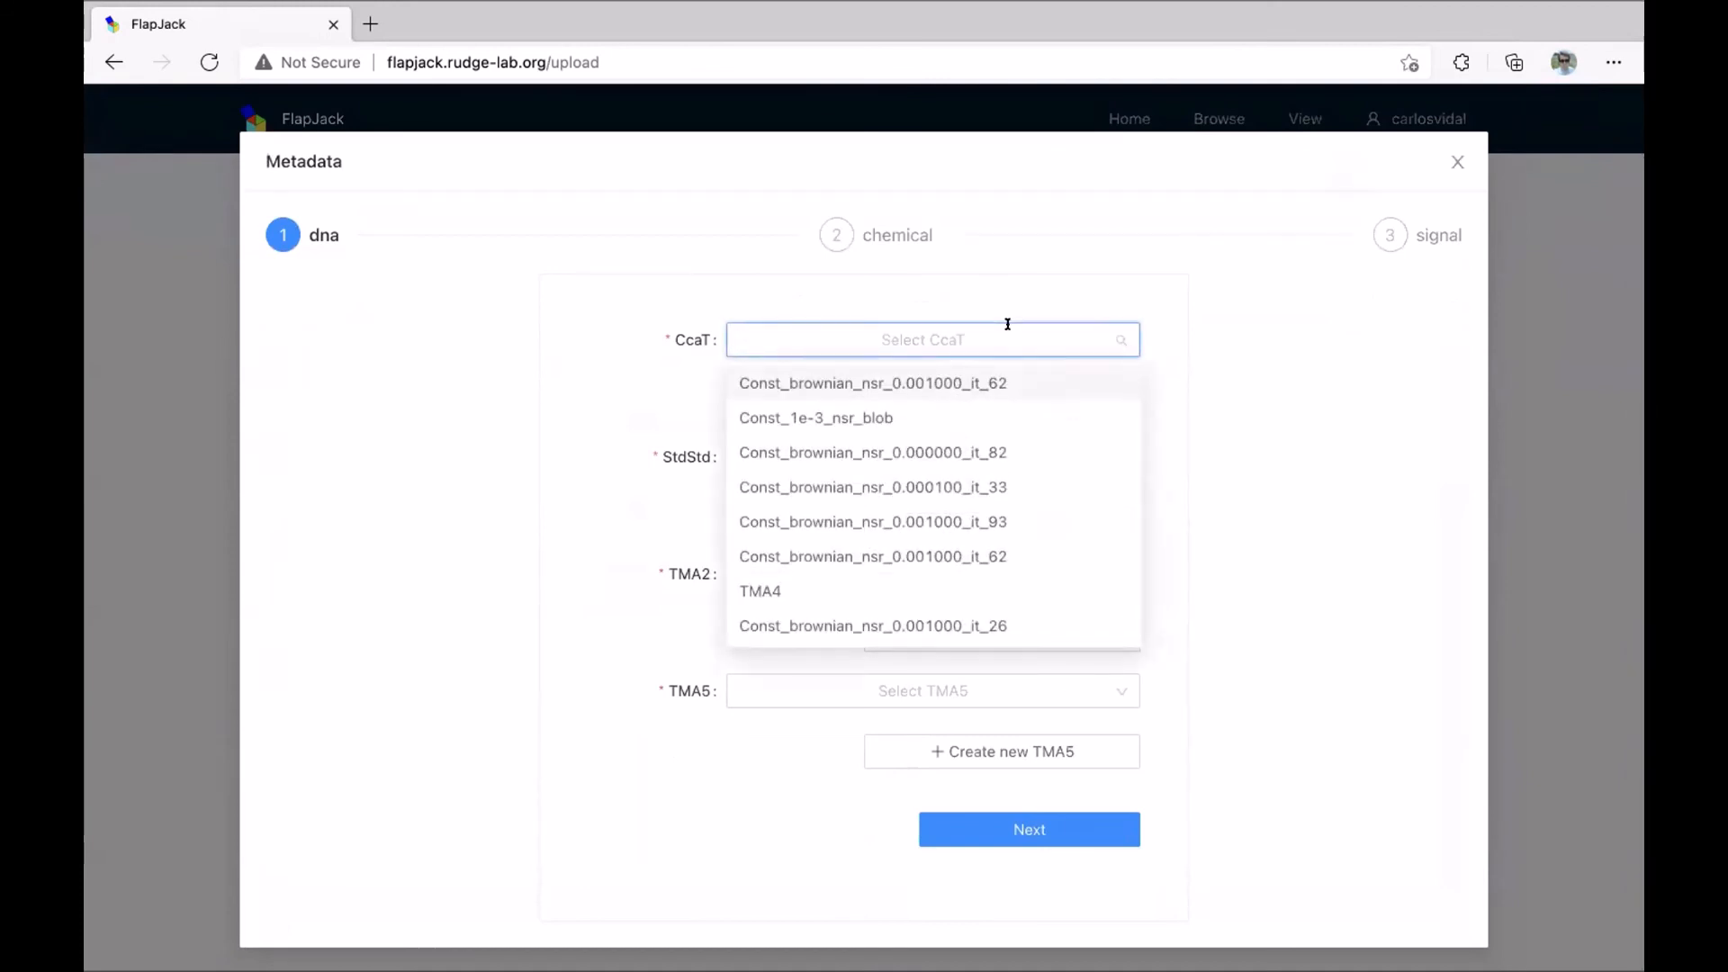
type("cca")
left_click(945, 381)
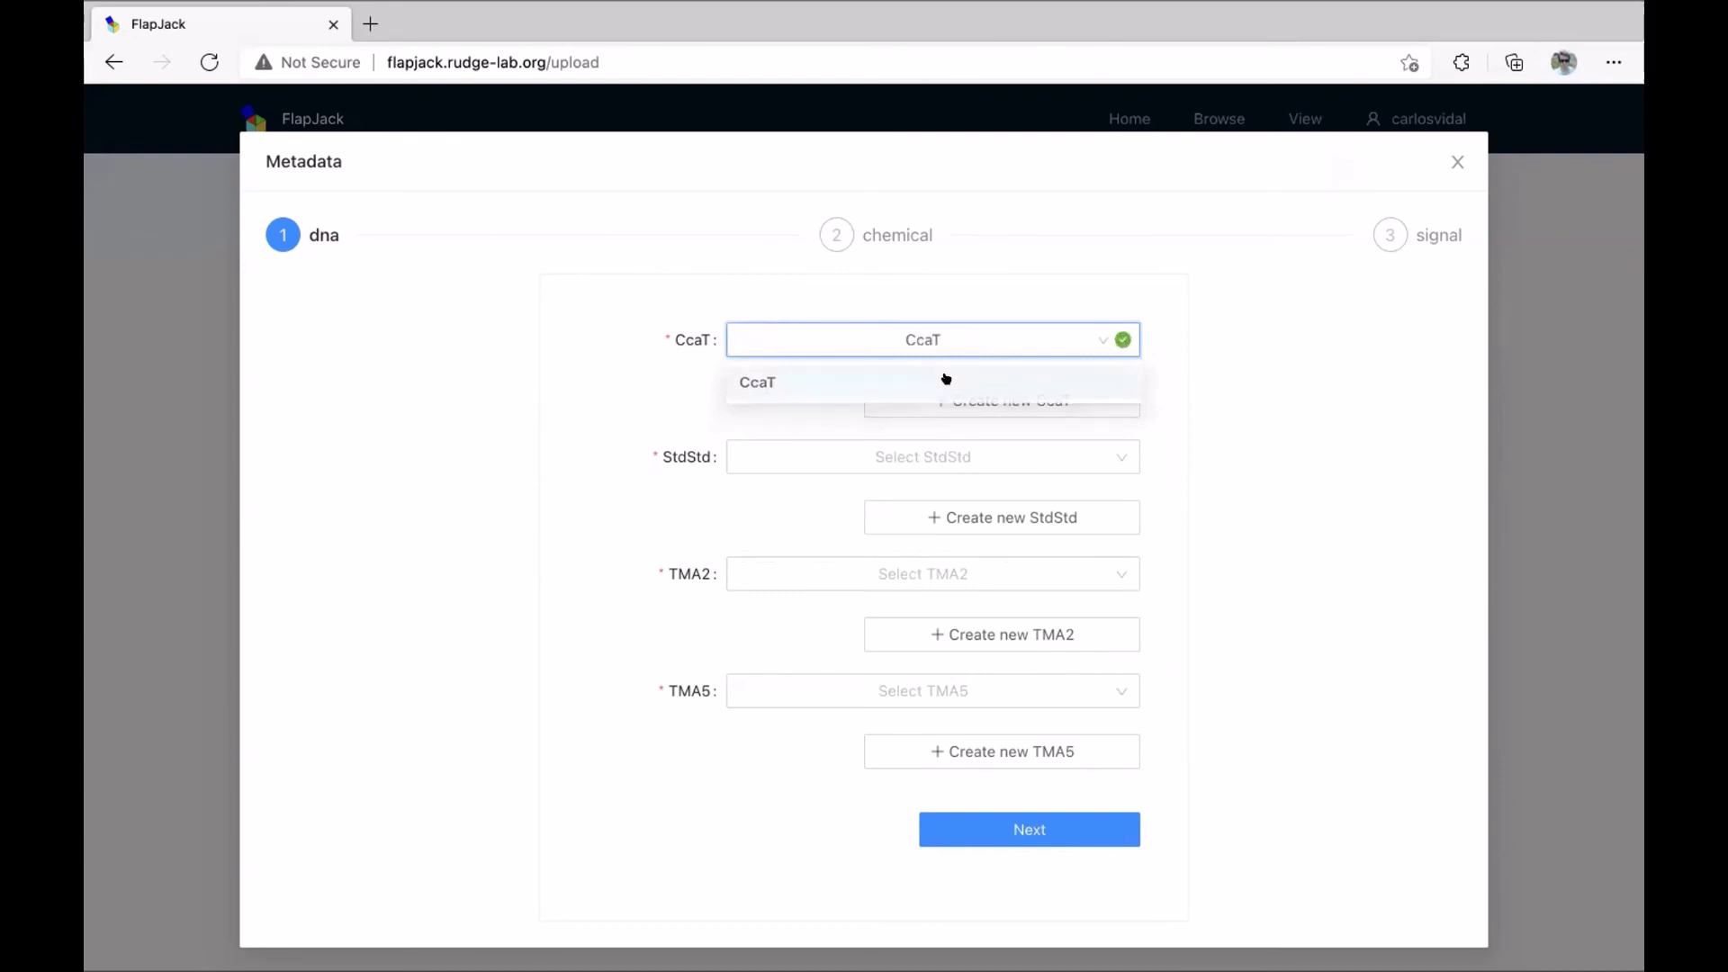
left_click(887, 457)
type("std")
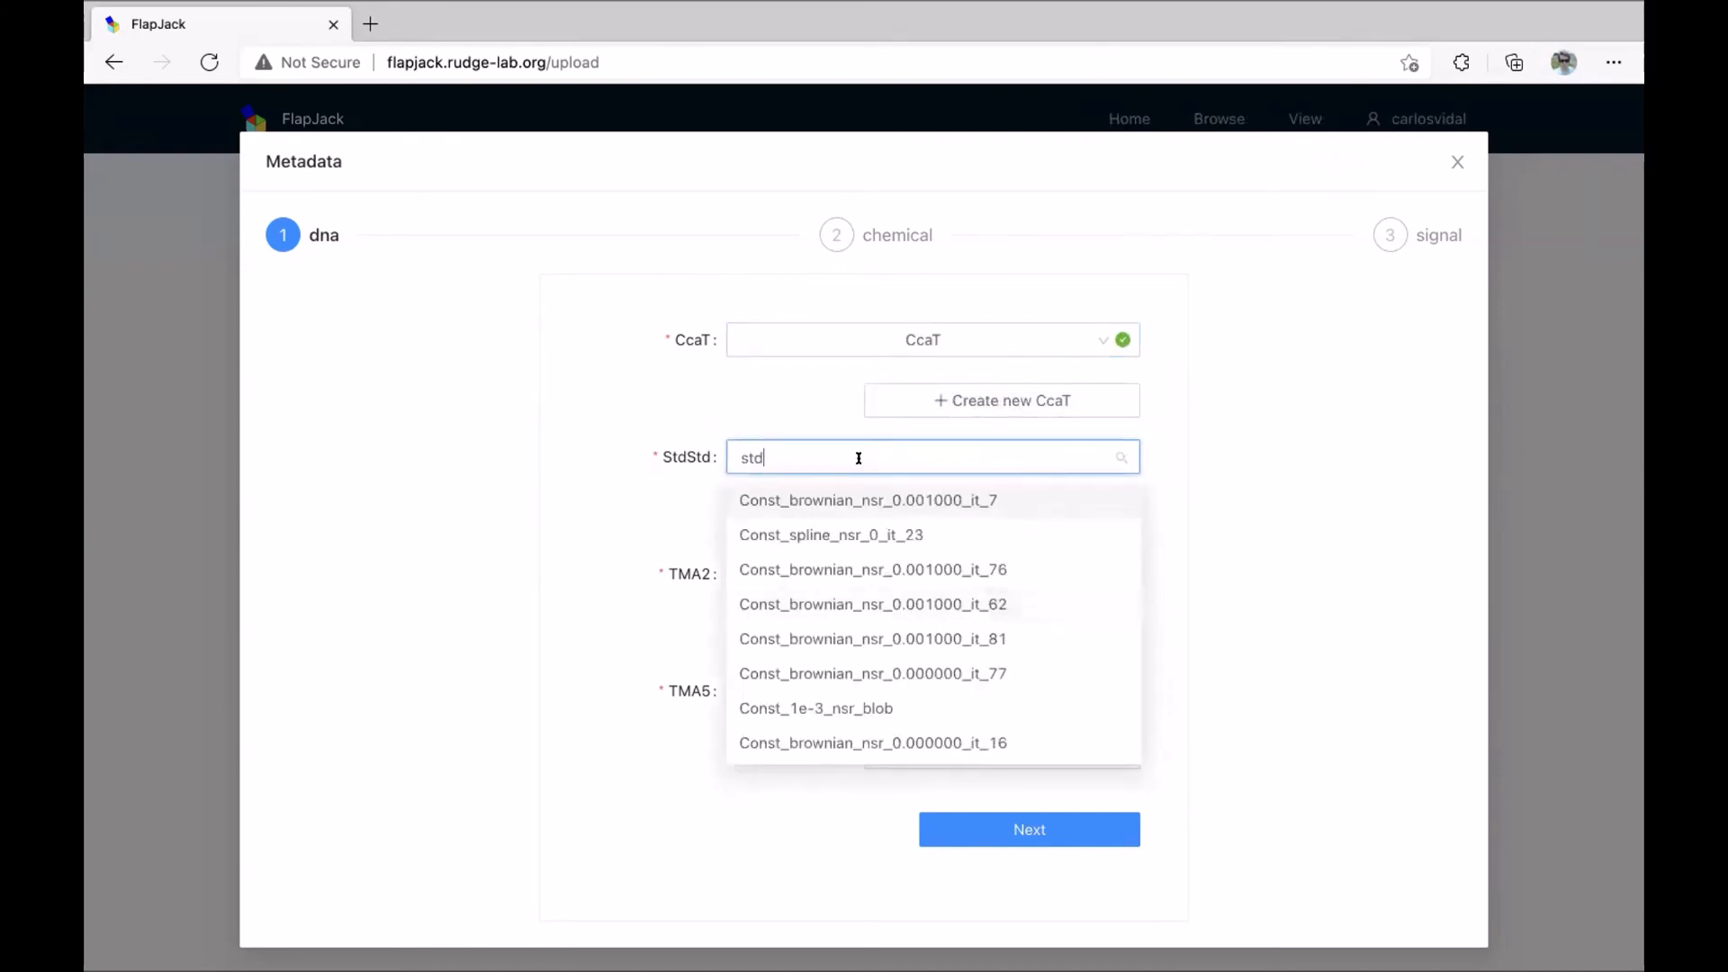
left_click(837, 494)
left_click(795, 576)
type("tm")
left_click(776, 650)
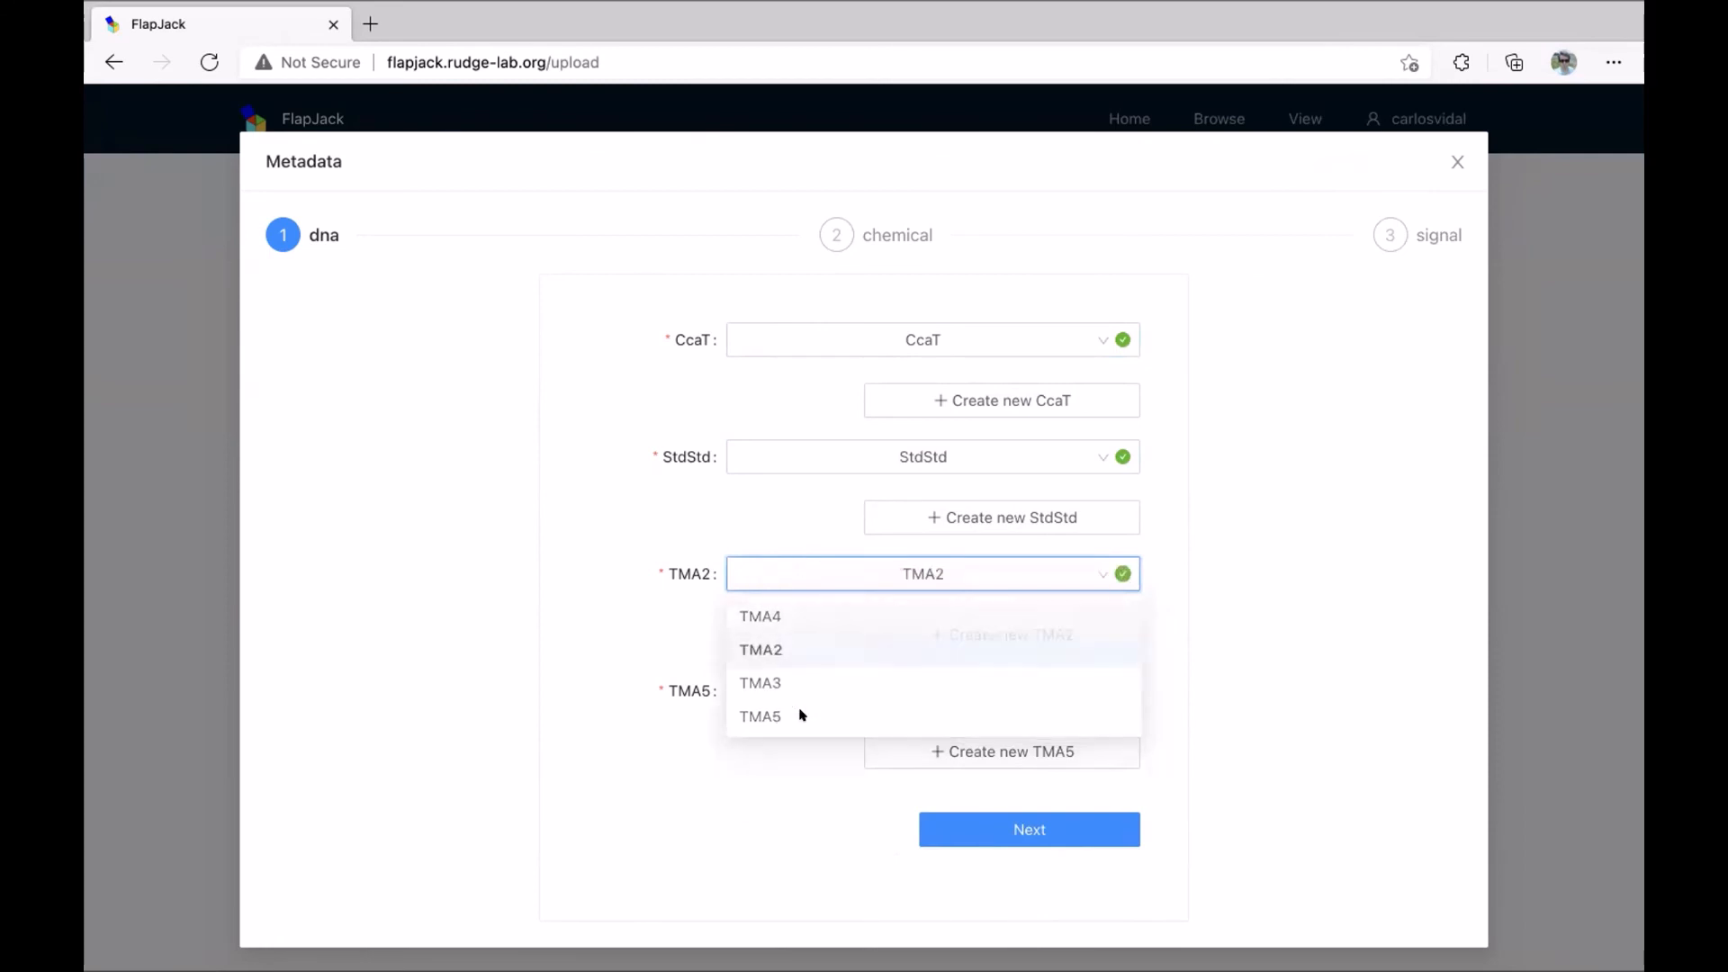
left_click(798, 688)
type("tm")
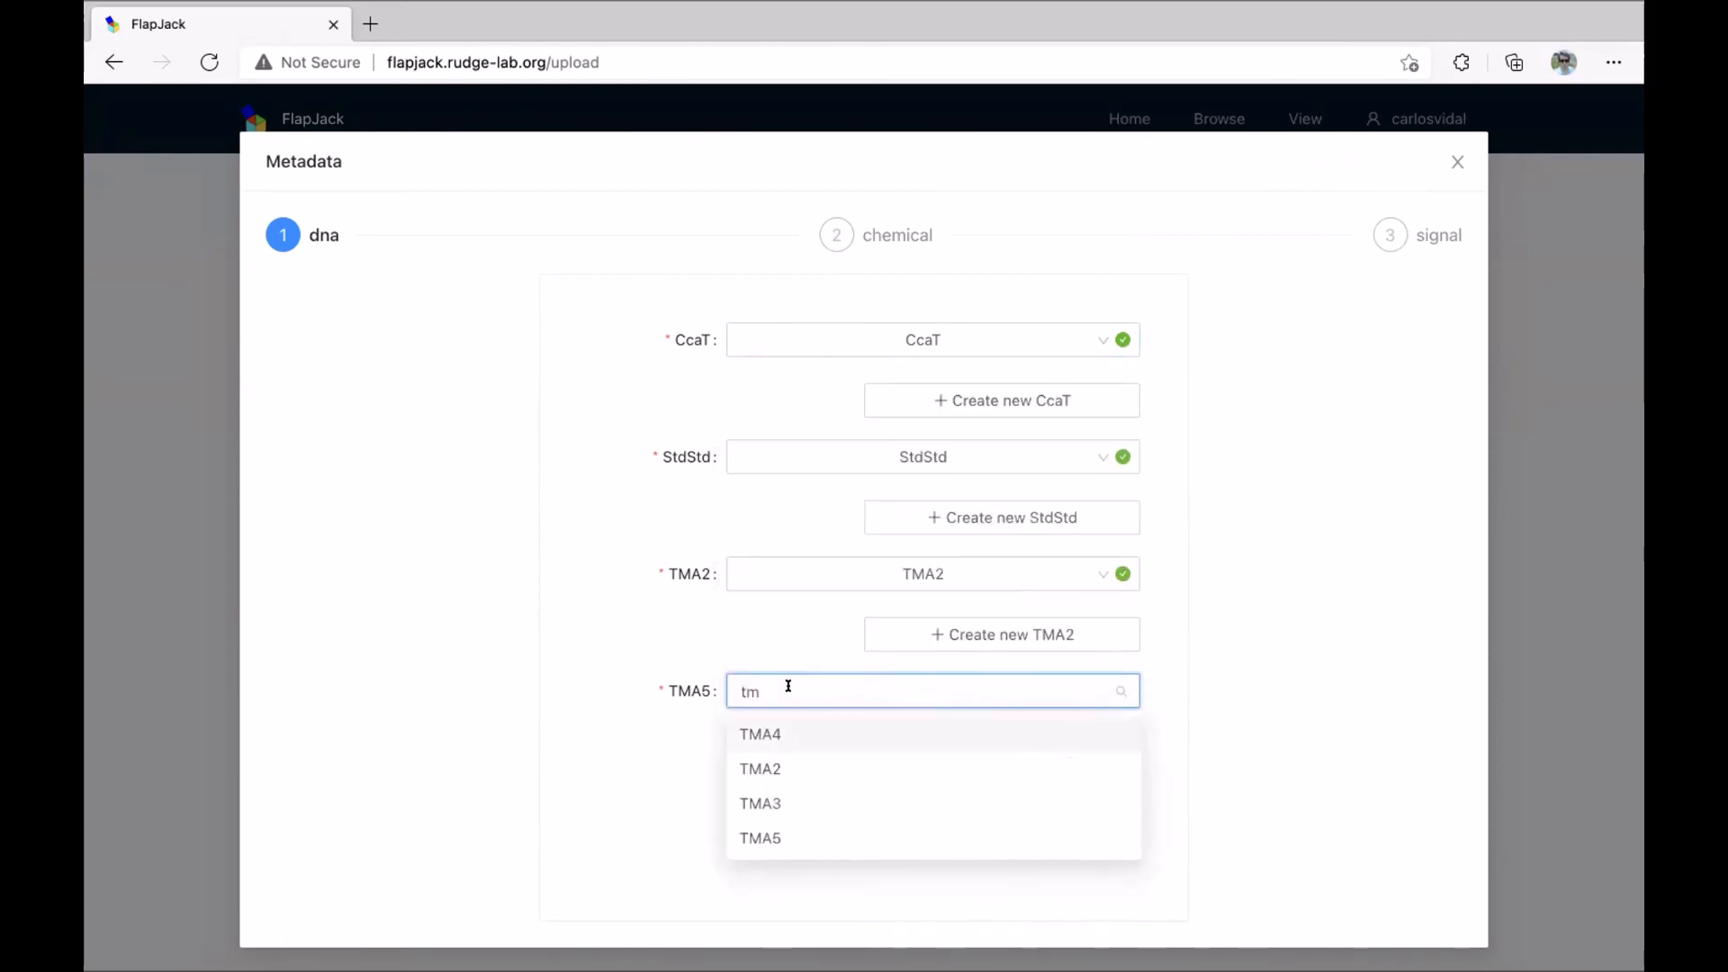
left_click(790, 833)
left_click(1000, 824)
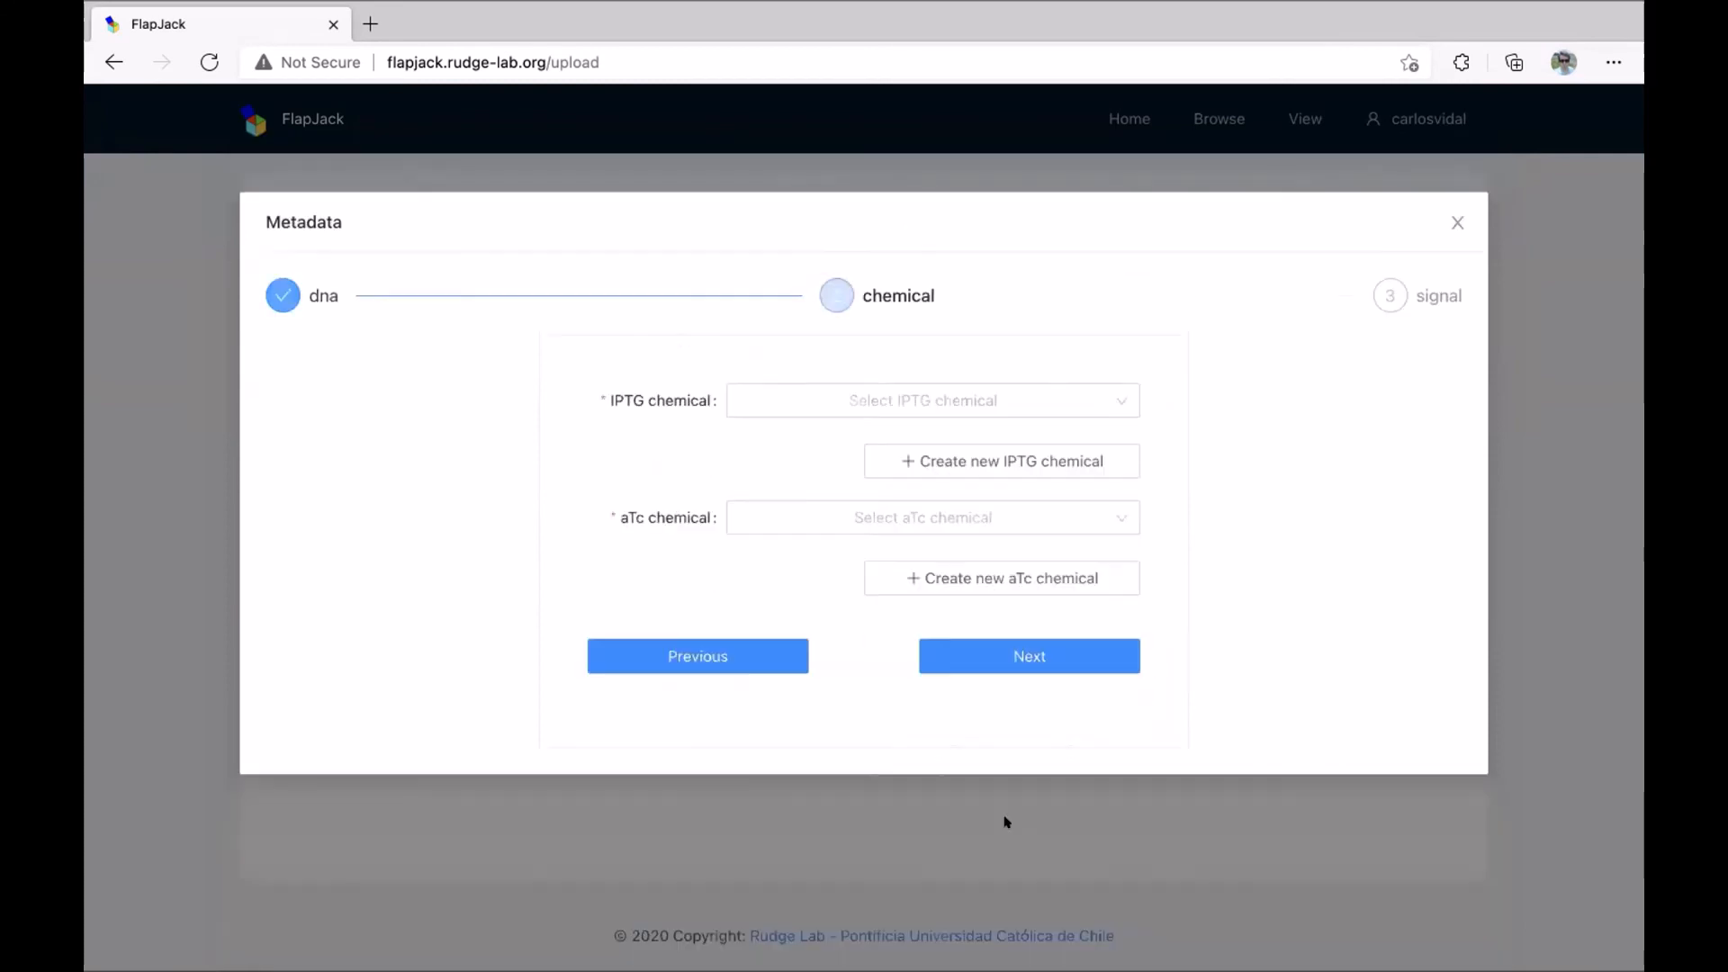
Assign the IPTG and aTc chemicals, then start a new signal.
left_click(813, 403)
type("ip")
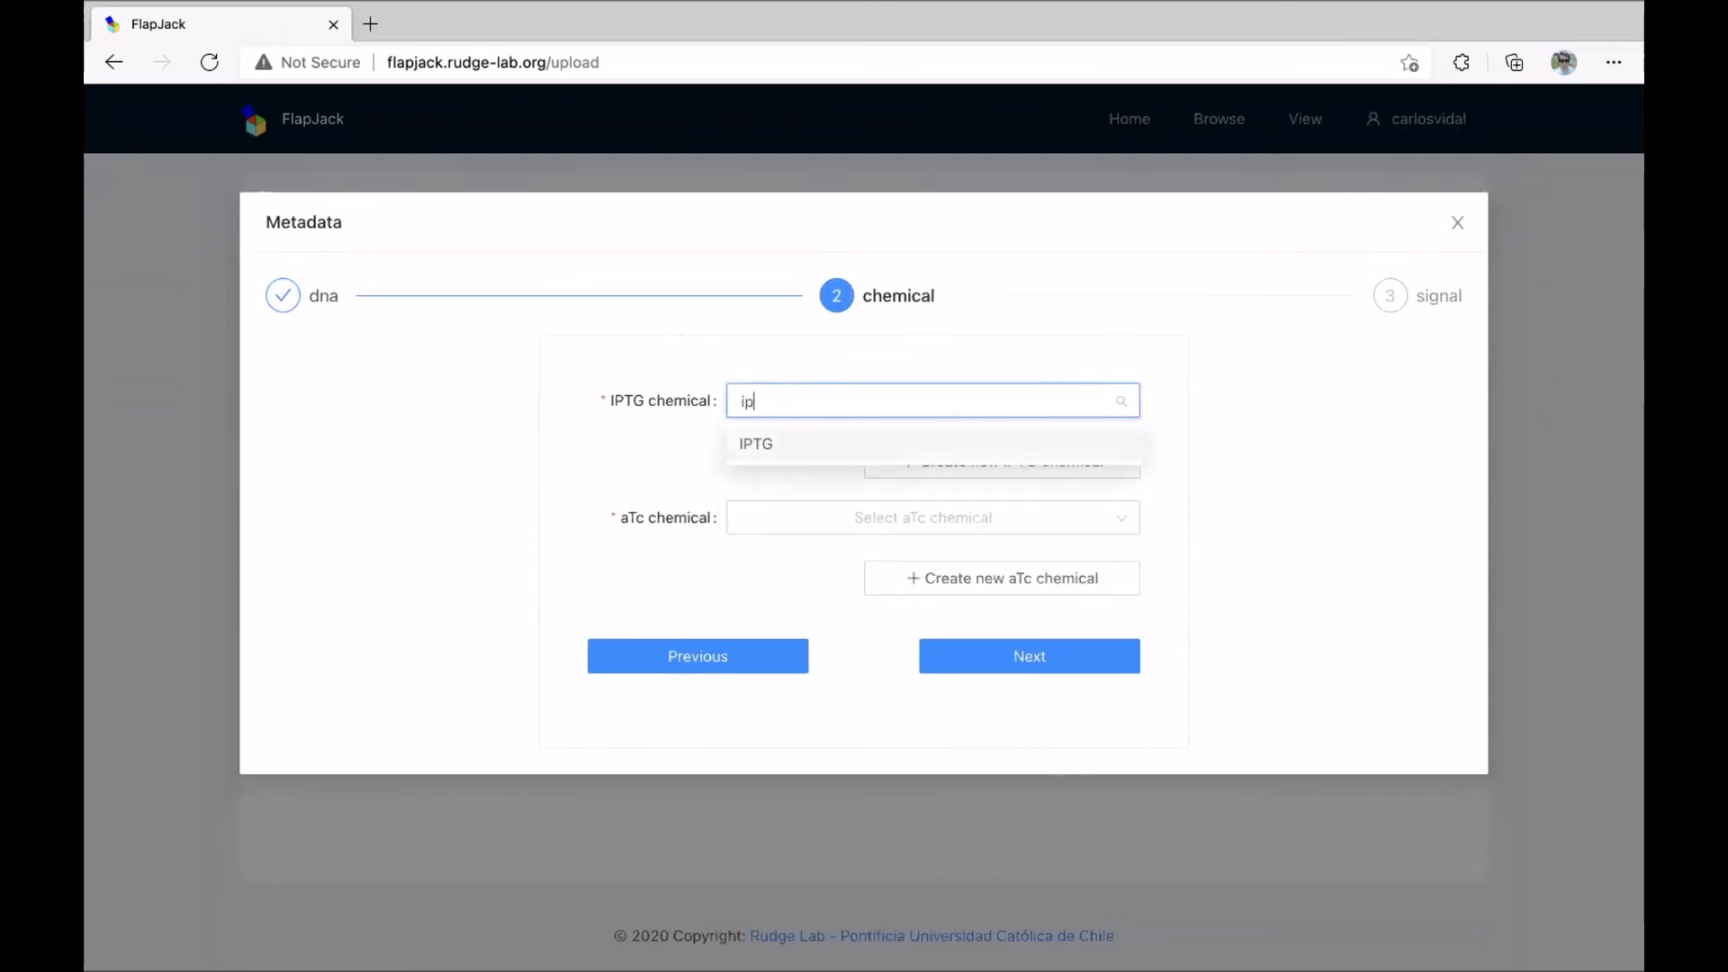
left_click(784, 444)
left_click(780, 510)
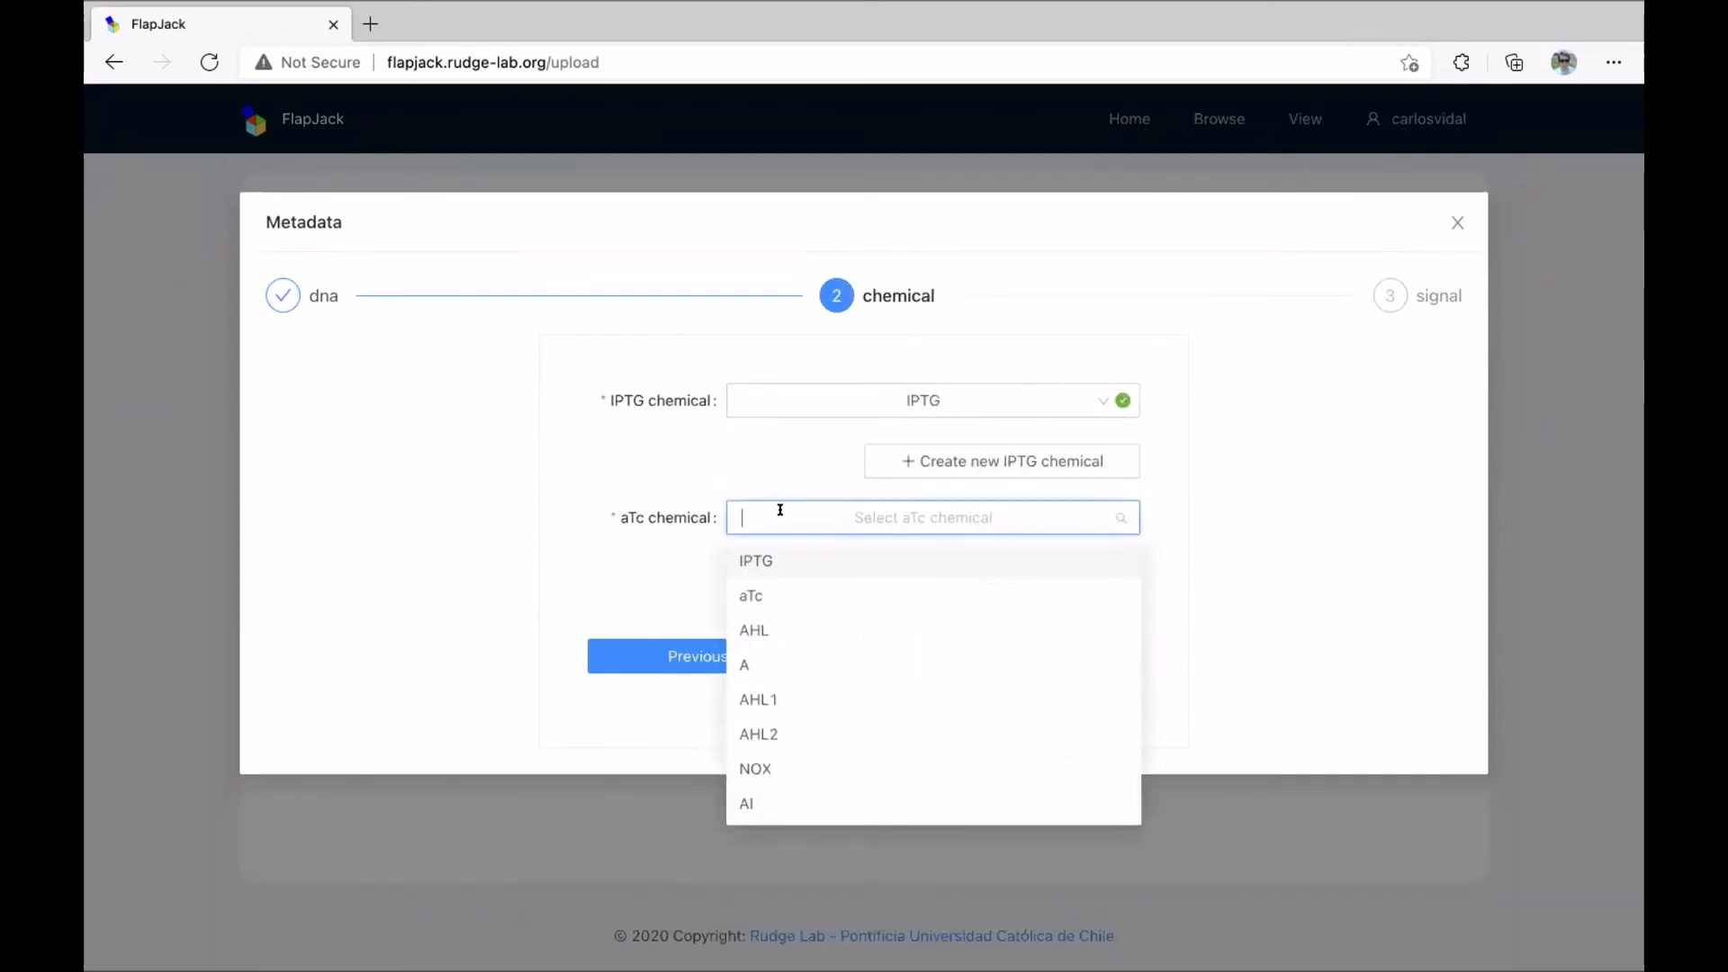
left_click(774, 592)
left_click(1036, 658)
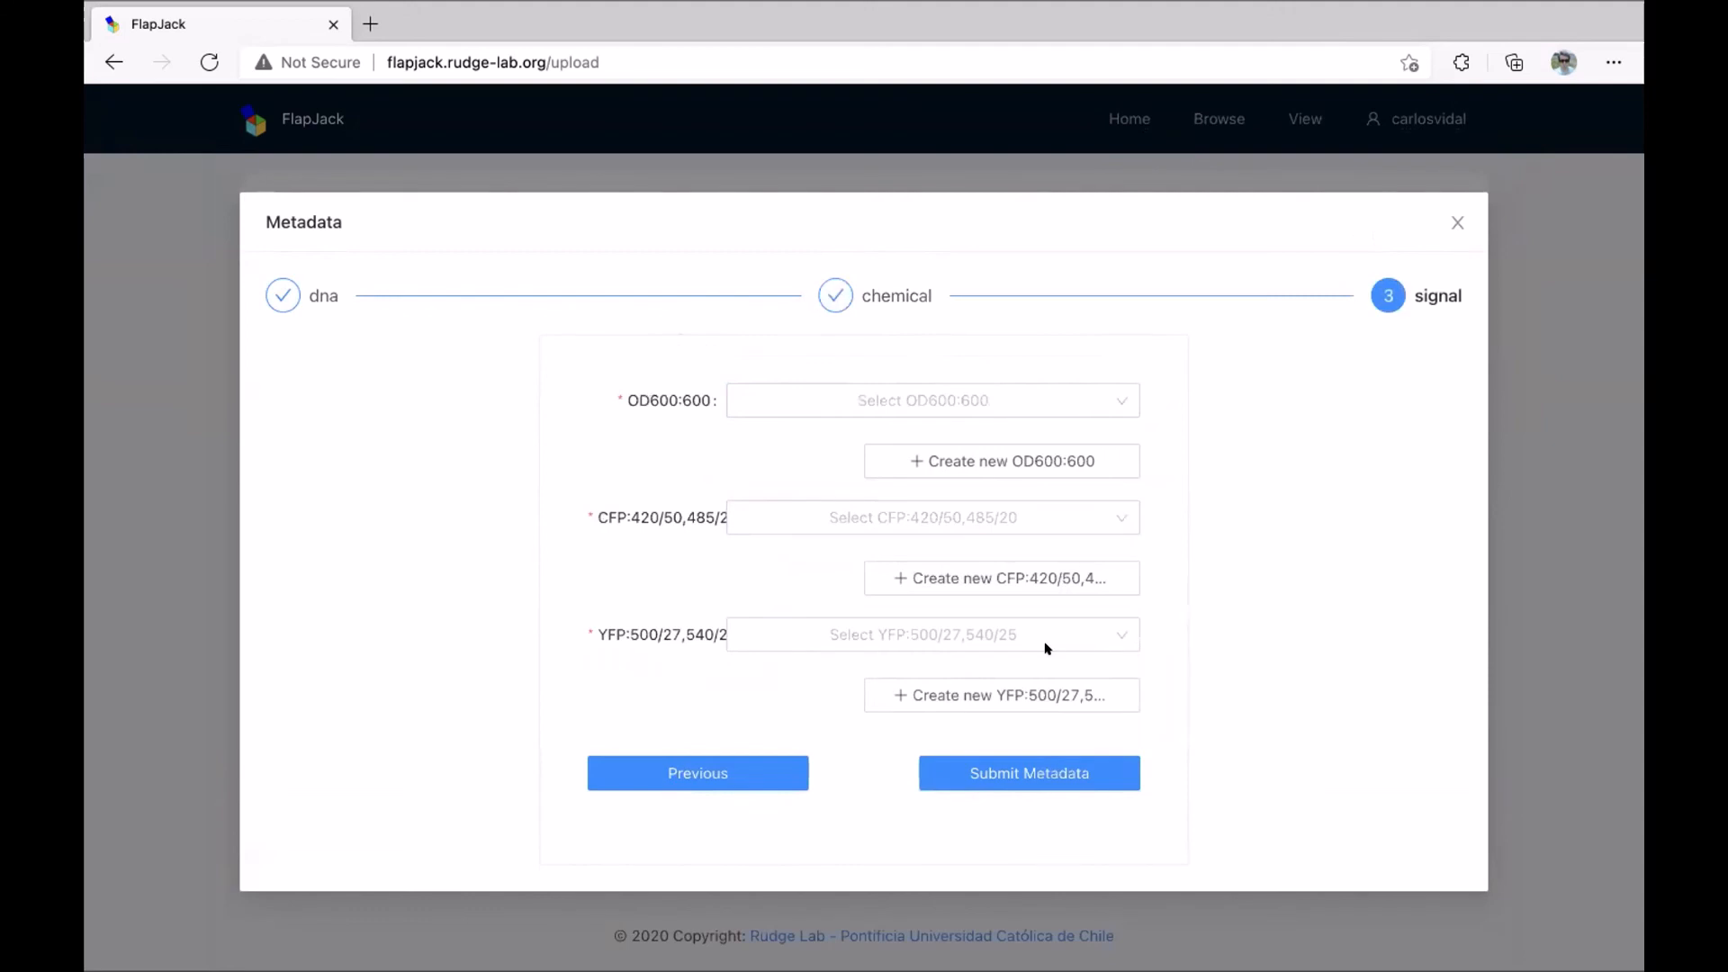
left_click(1114, 447)
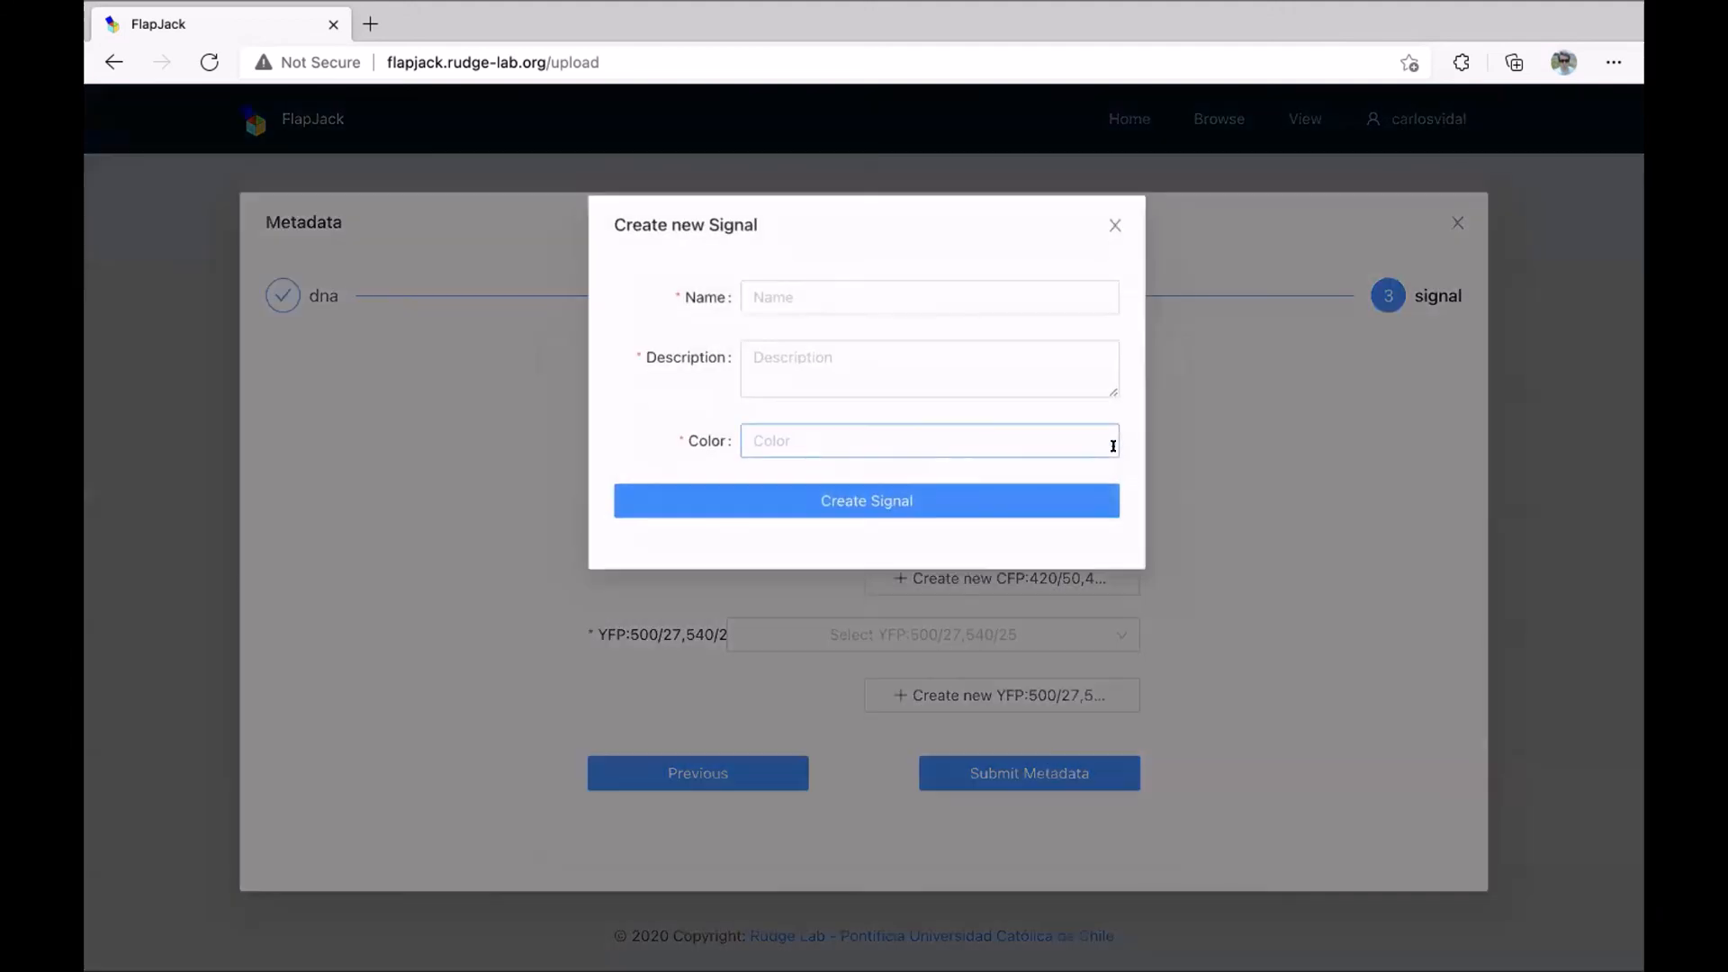